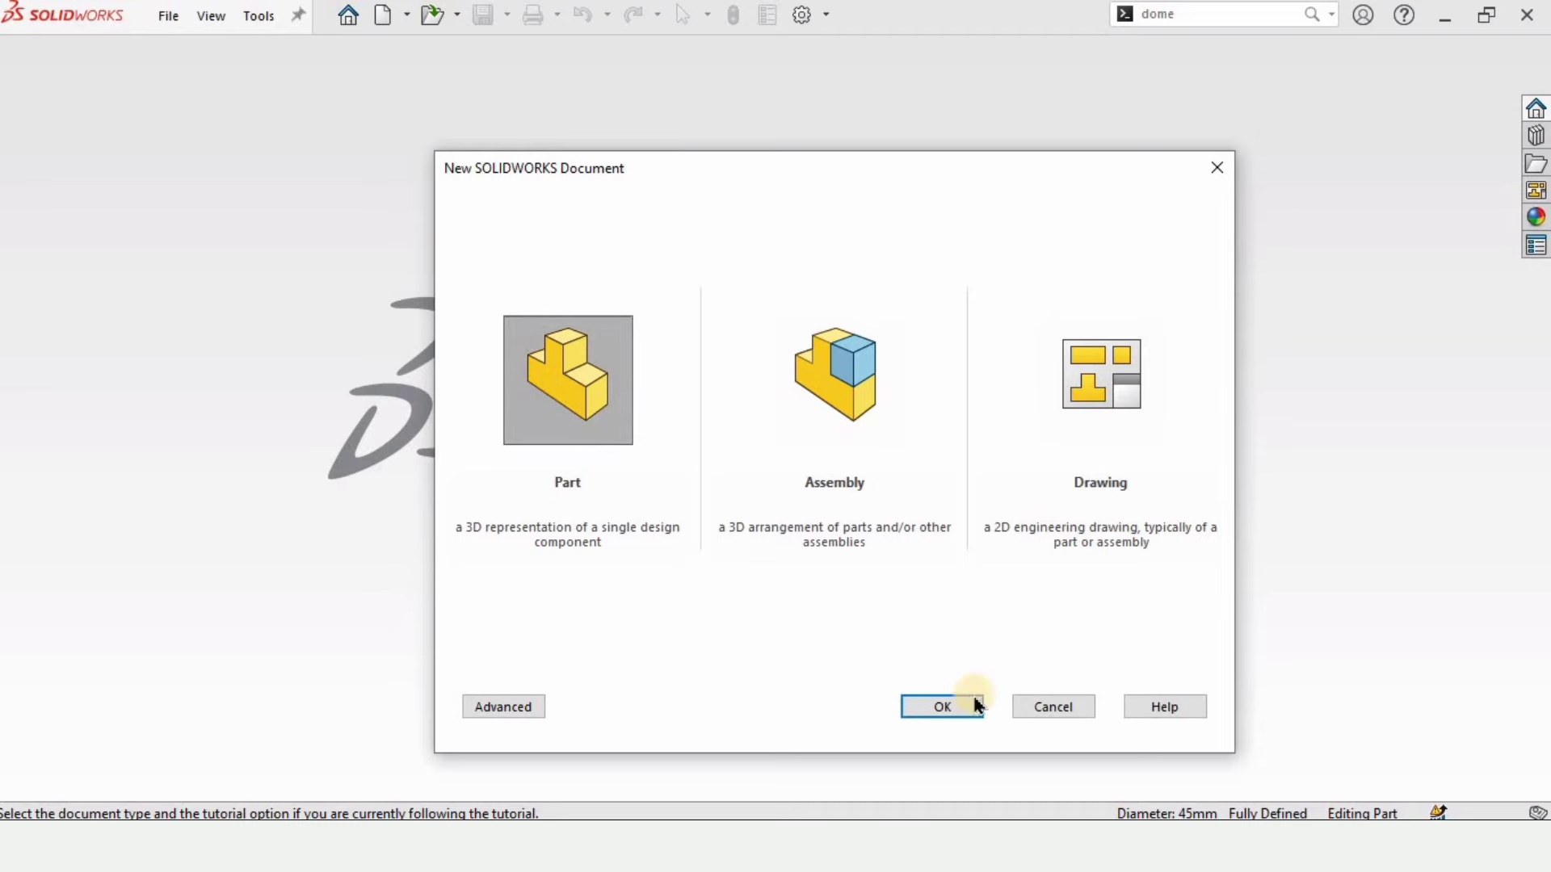
Step: Create a new part document with a plain white scene and MMGS units
left_click(946, 707)
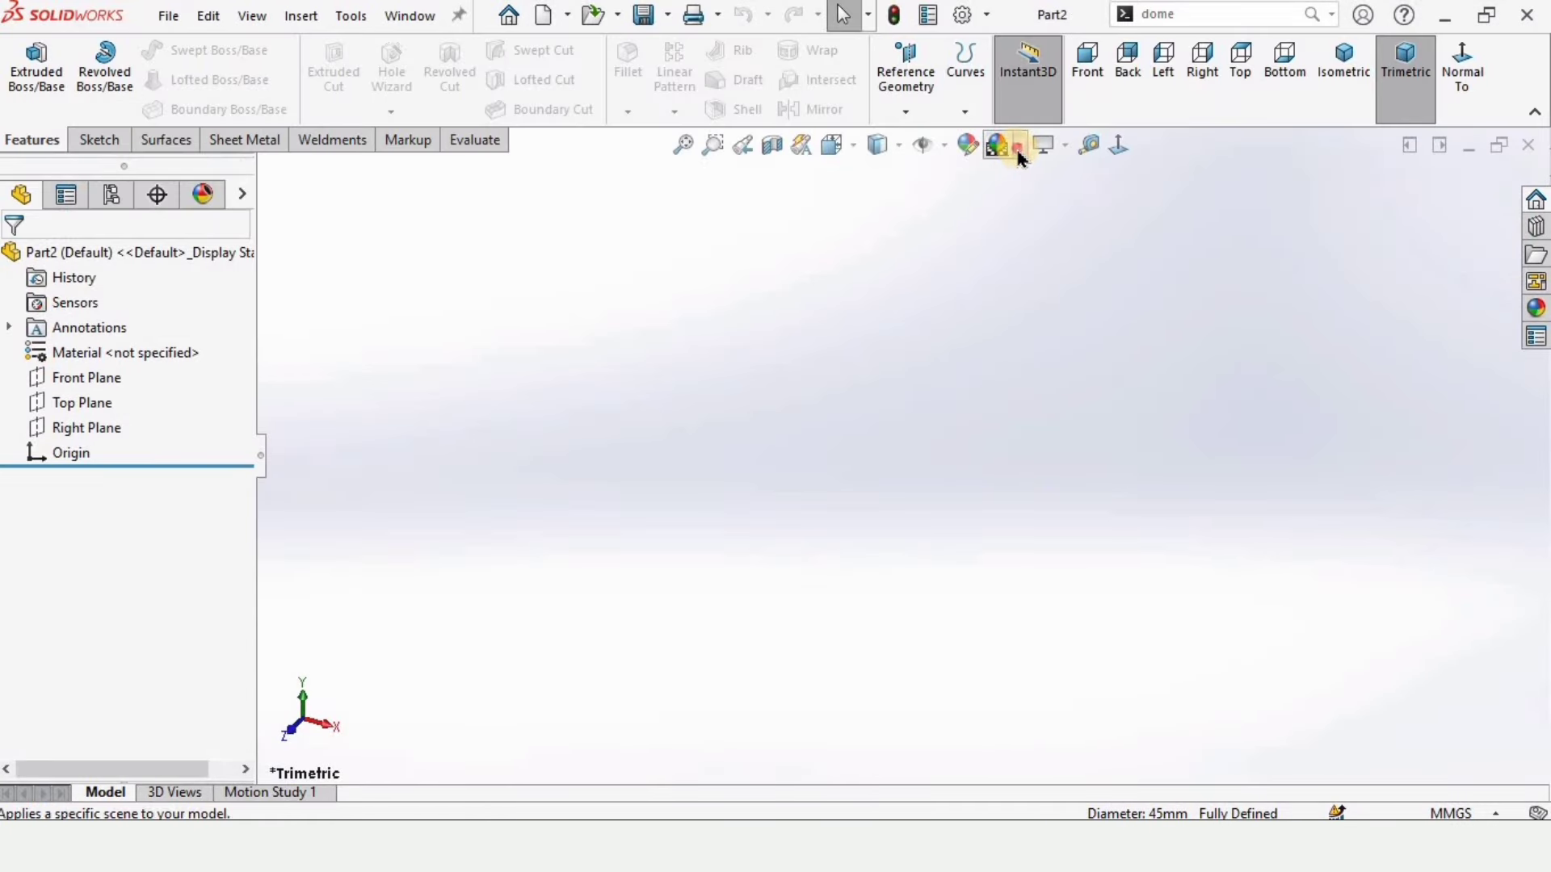
left_click(1020, 152)
left_click(1038, 205)
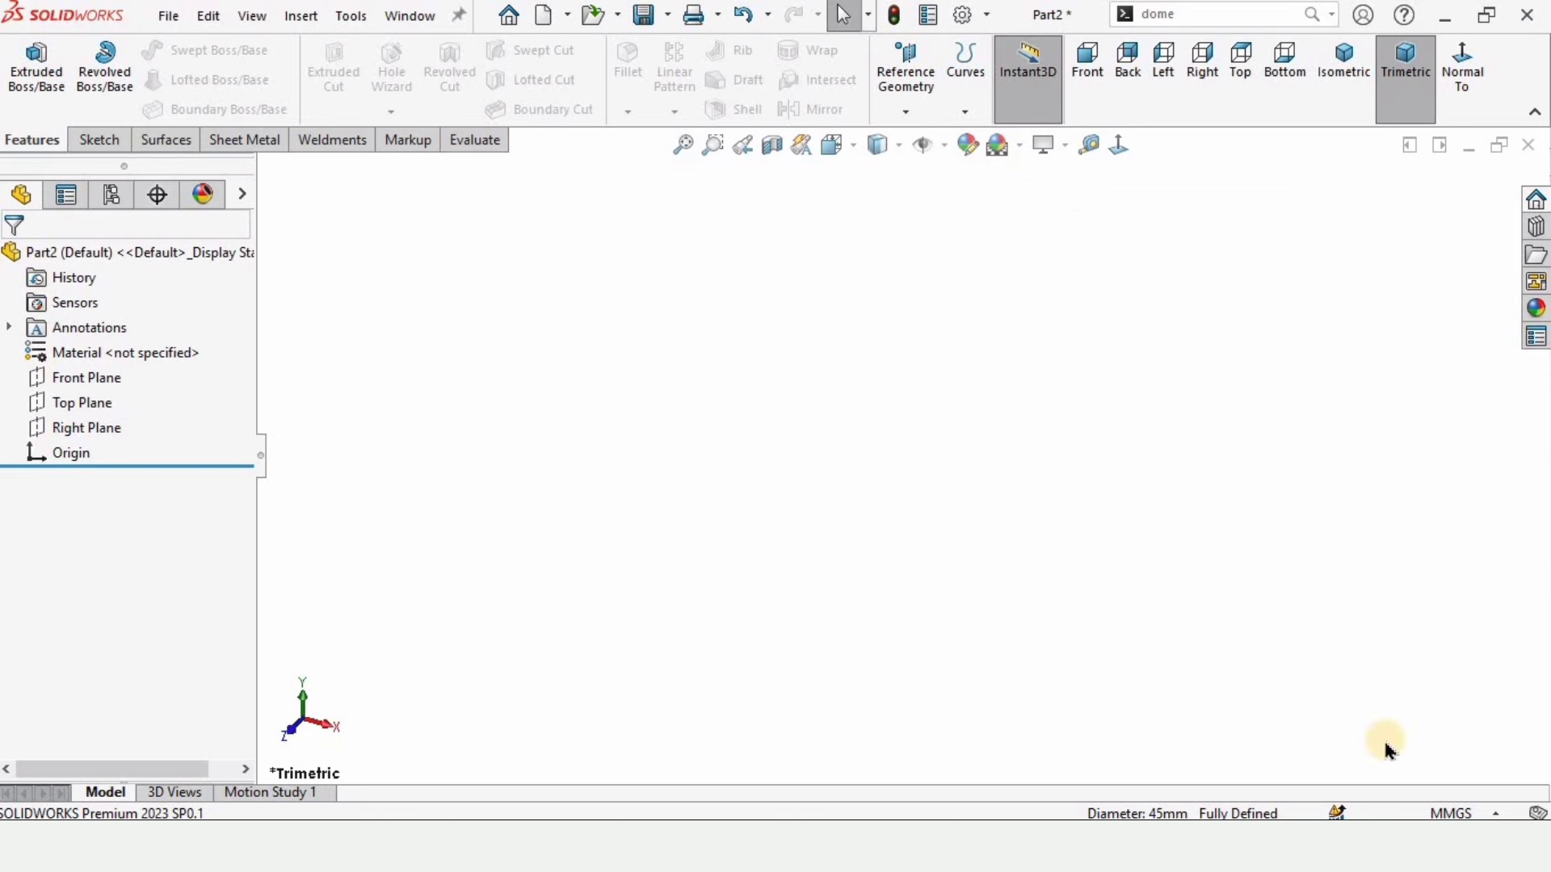
left_click(1451, 814)
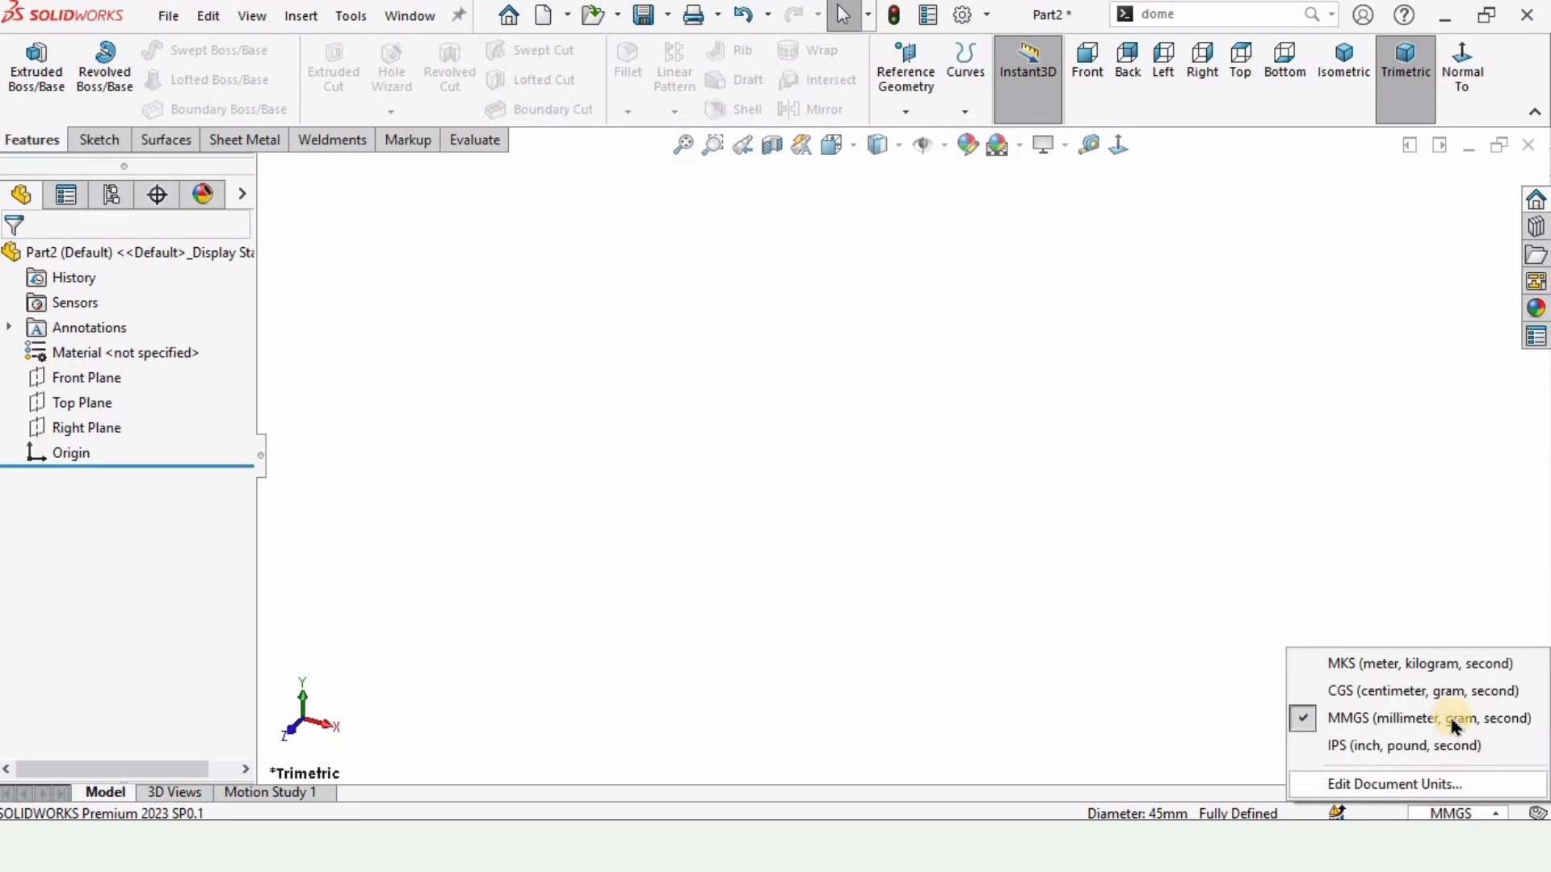
left_click(1371, 718)
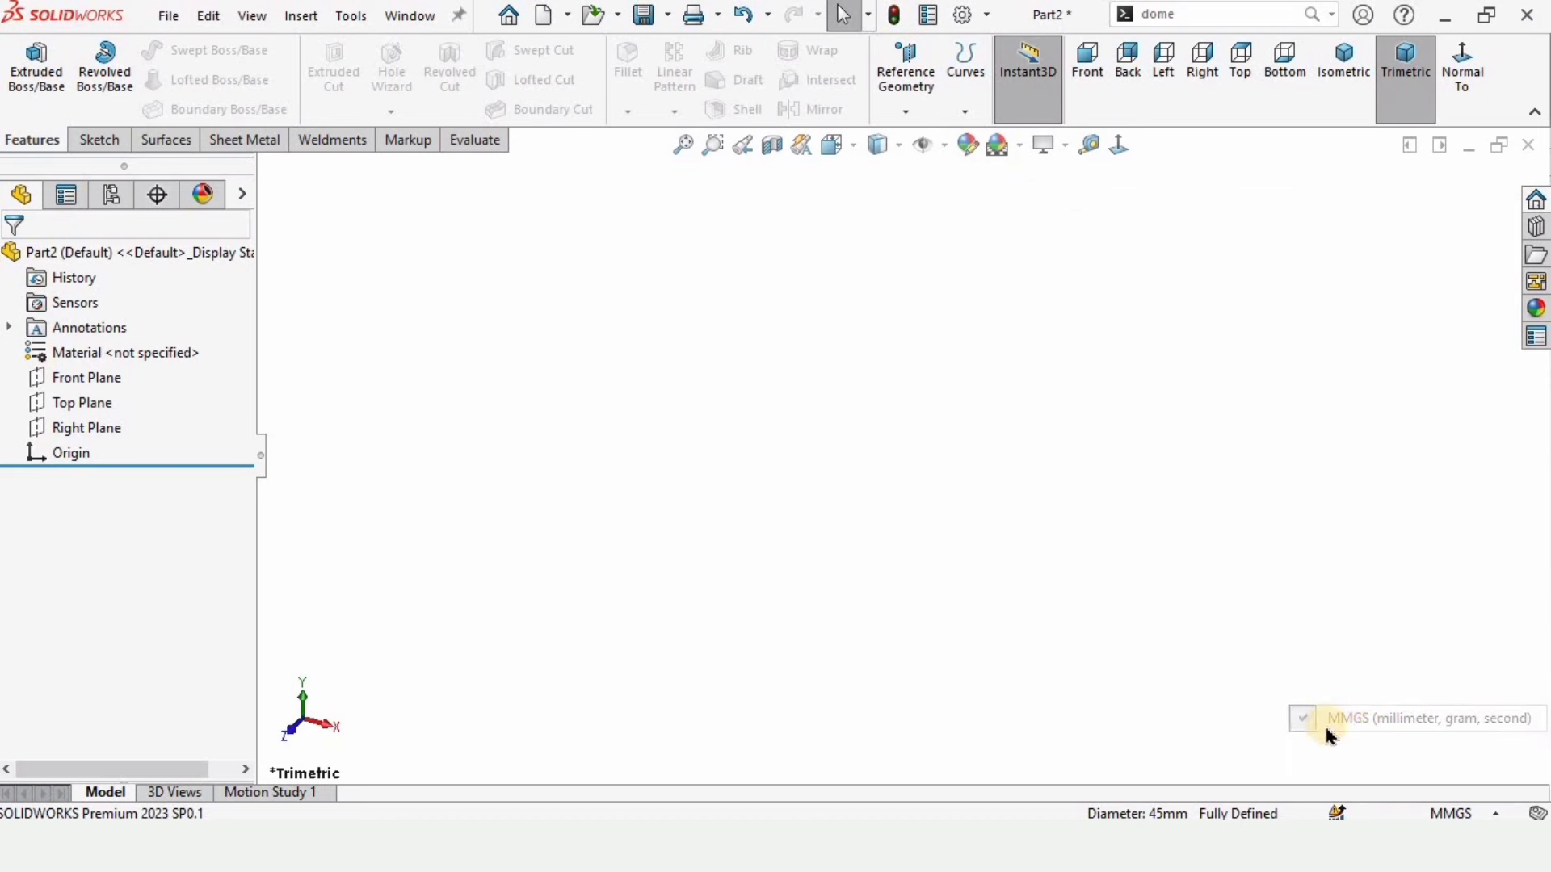
Step: Sketch a circle about 132 mm in diameter on the Top Plane, centred on the origin
left_click(84, 401)
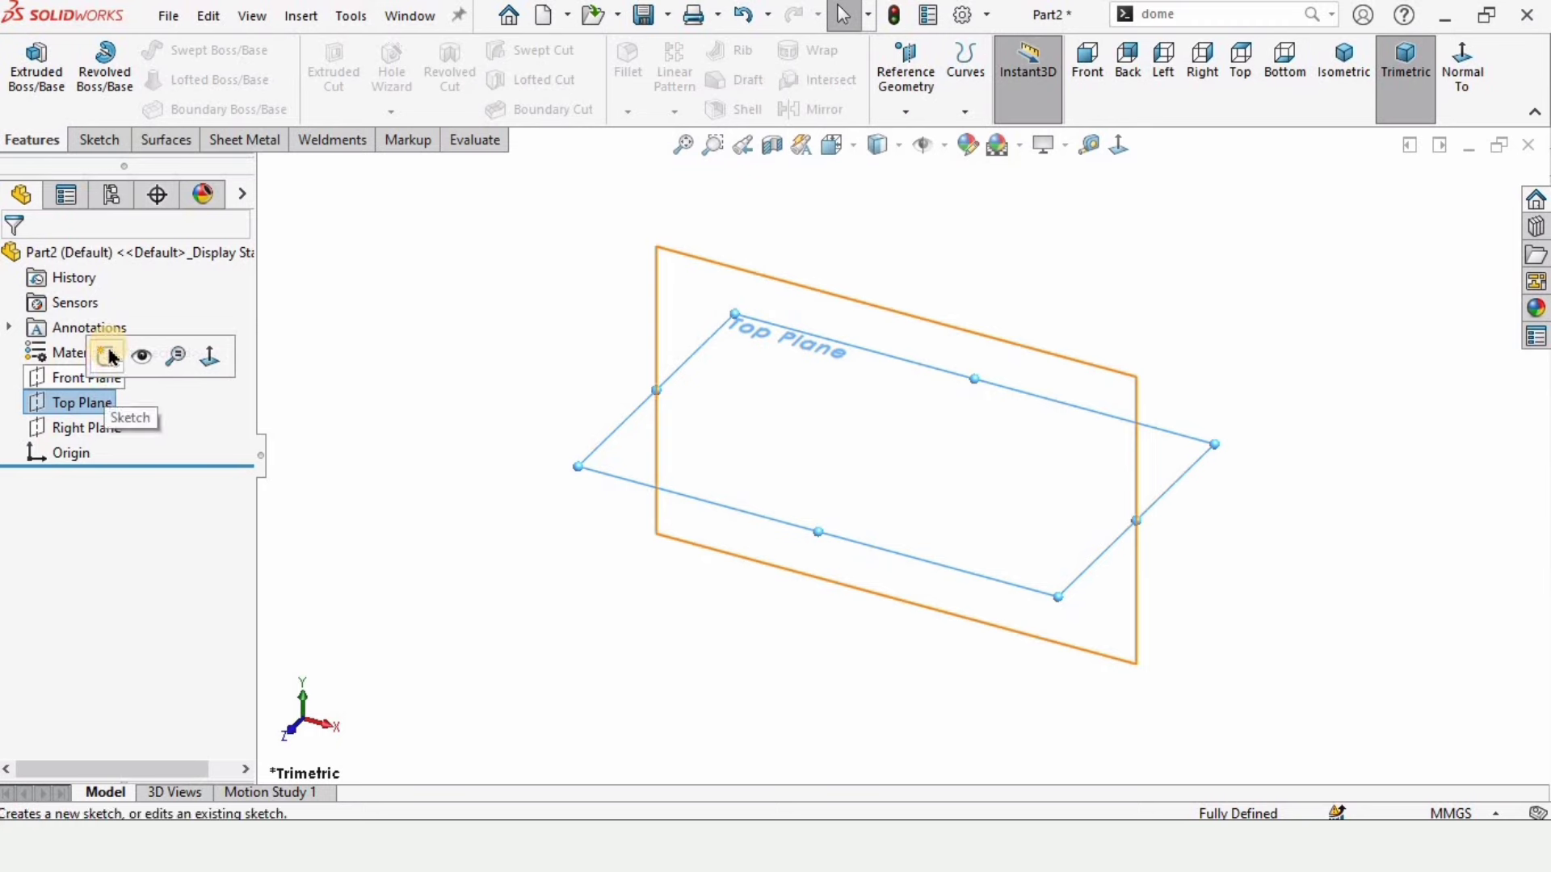
left_click(109, 356)
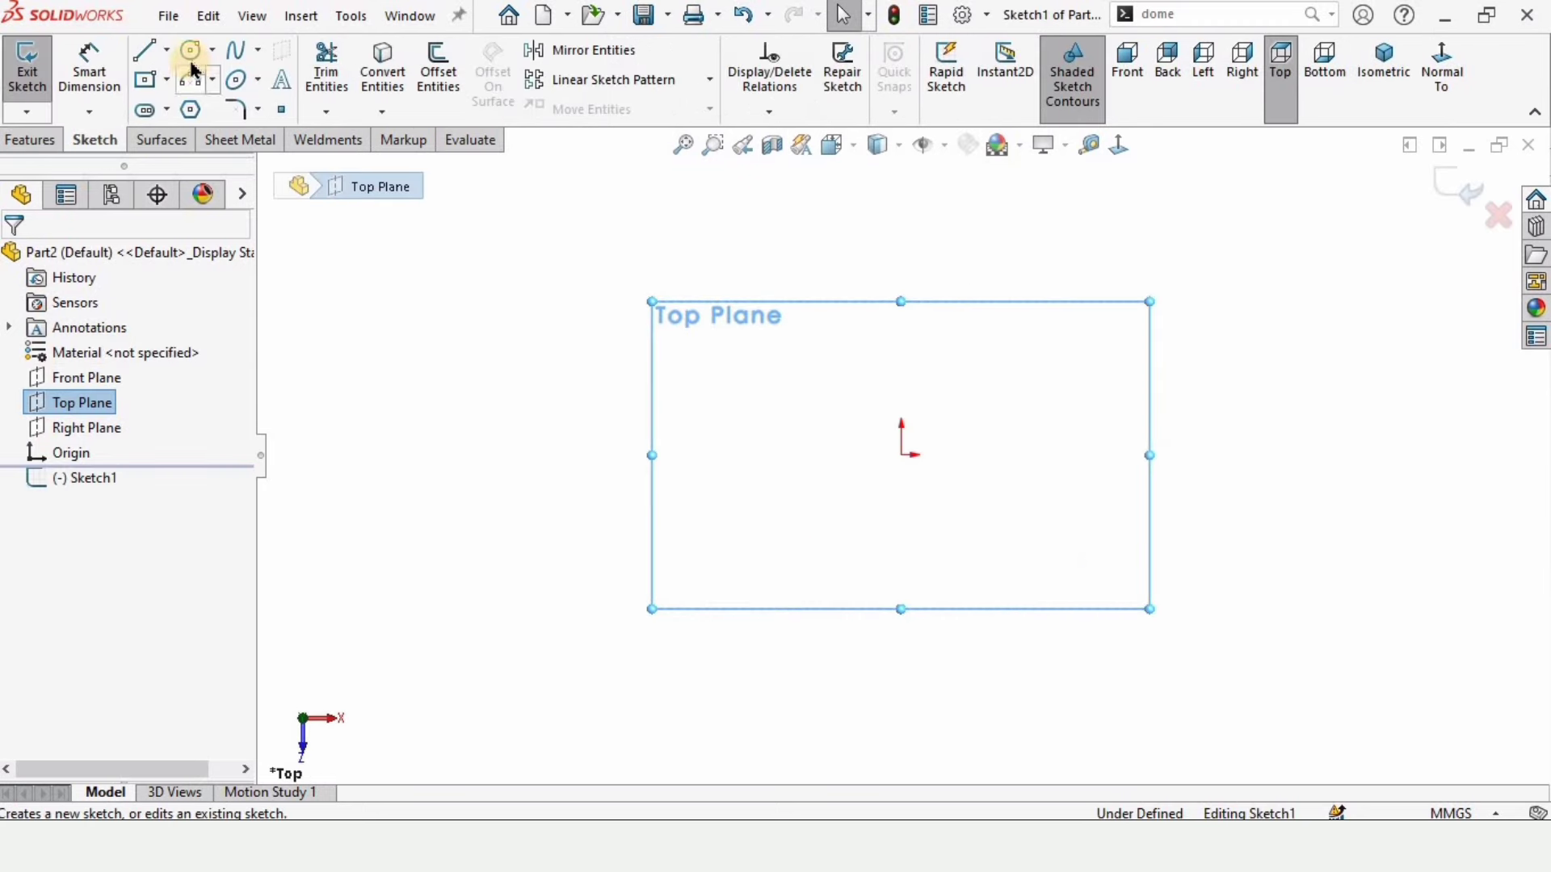
left_click(191, 63)
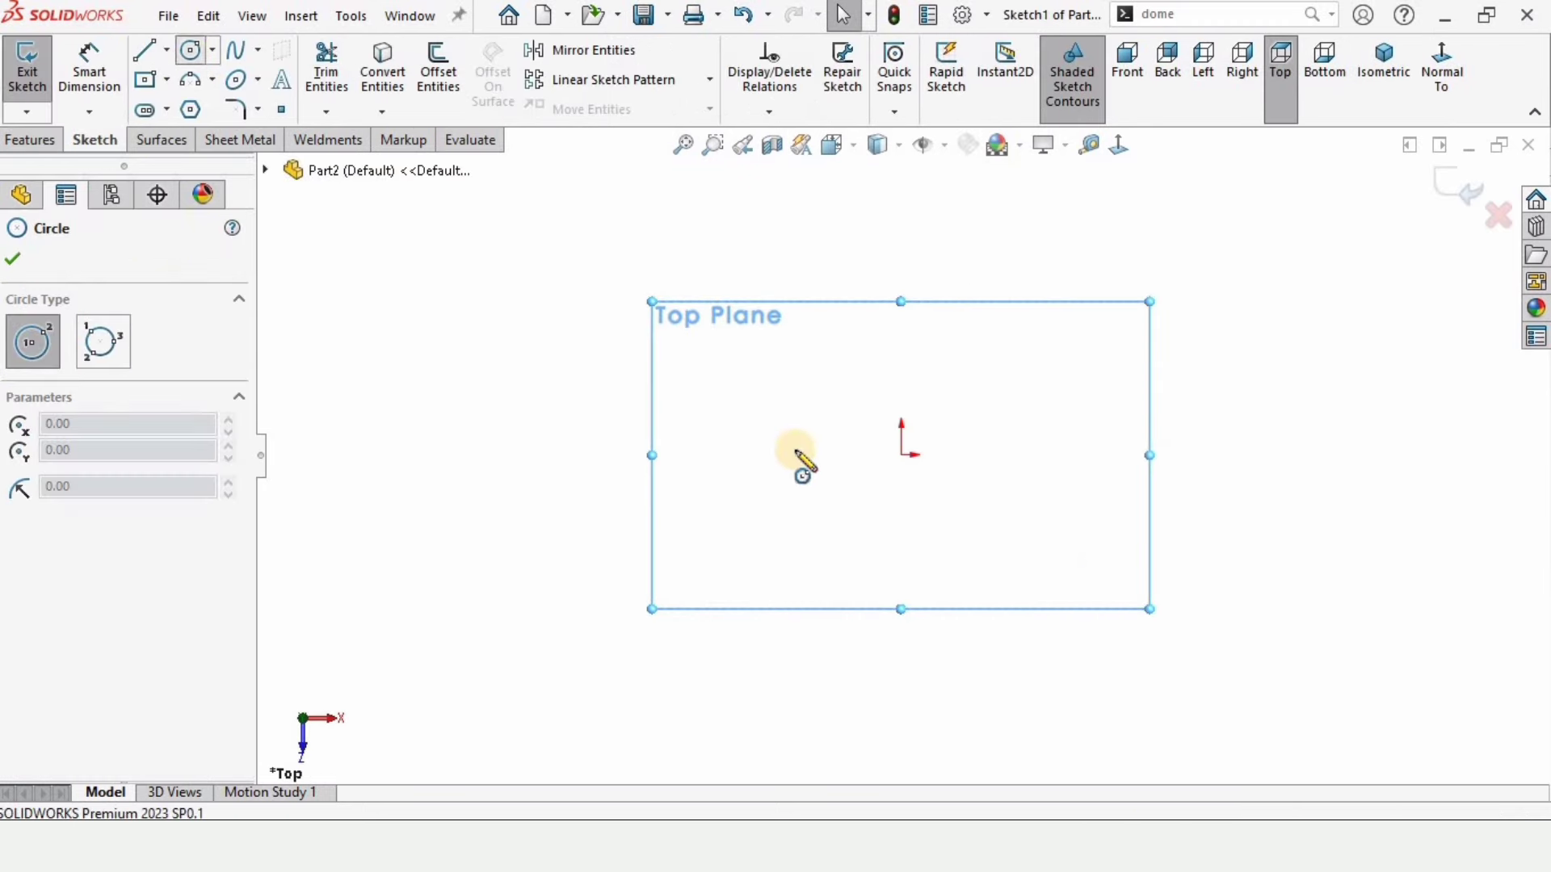
left_click(902, 455)
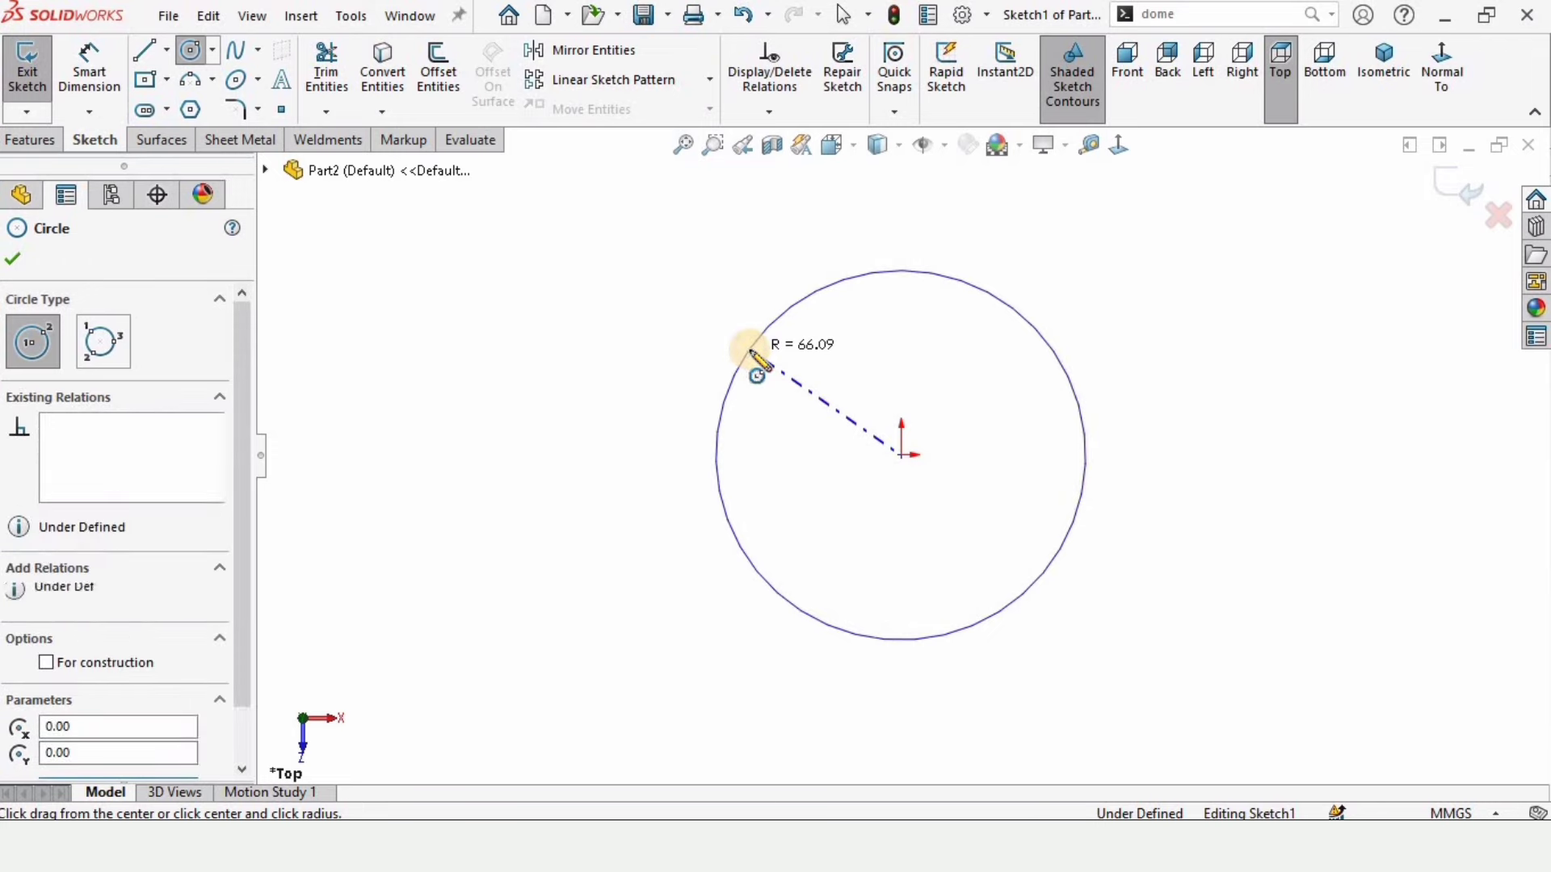
left_click(751, 353)
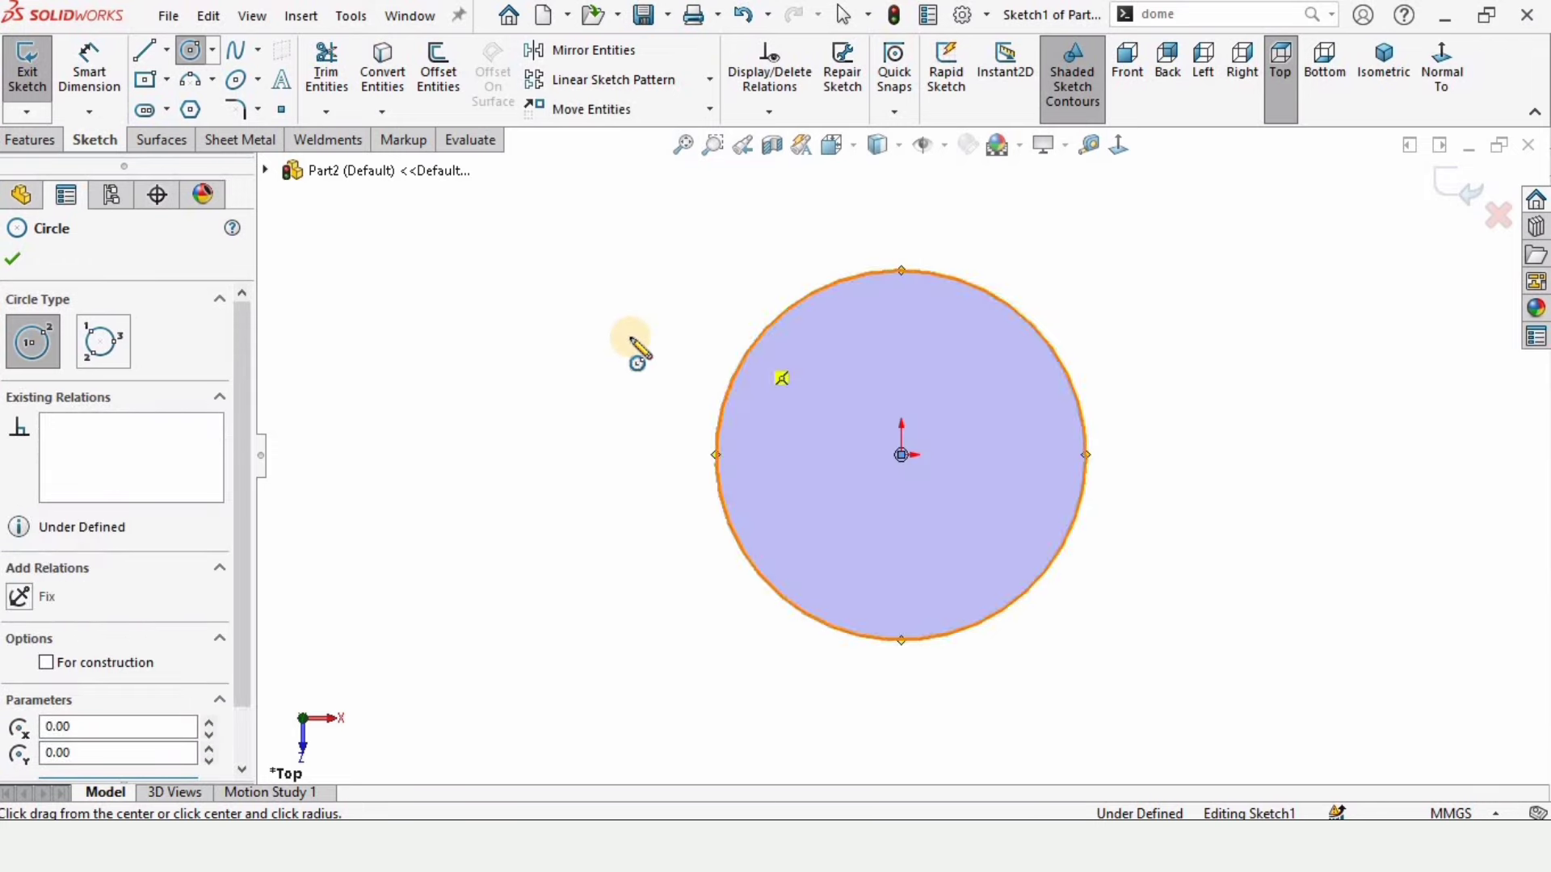
Step: Dimension the circle's diameter as 85 mm
left_click(88, 73)
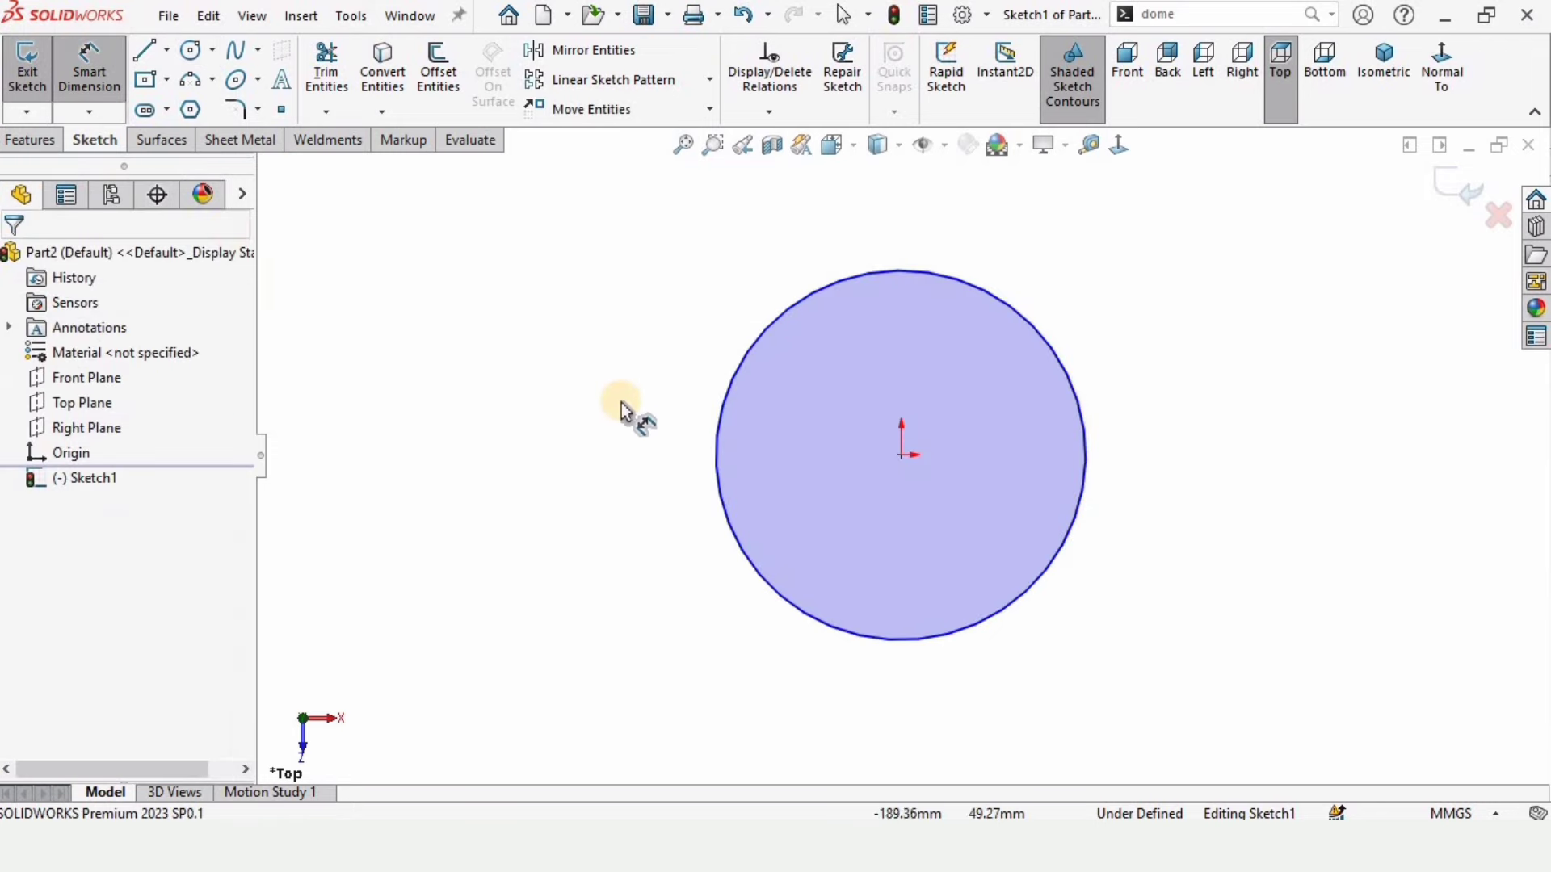
left_click(638, 462)
left_click(628, 465)
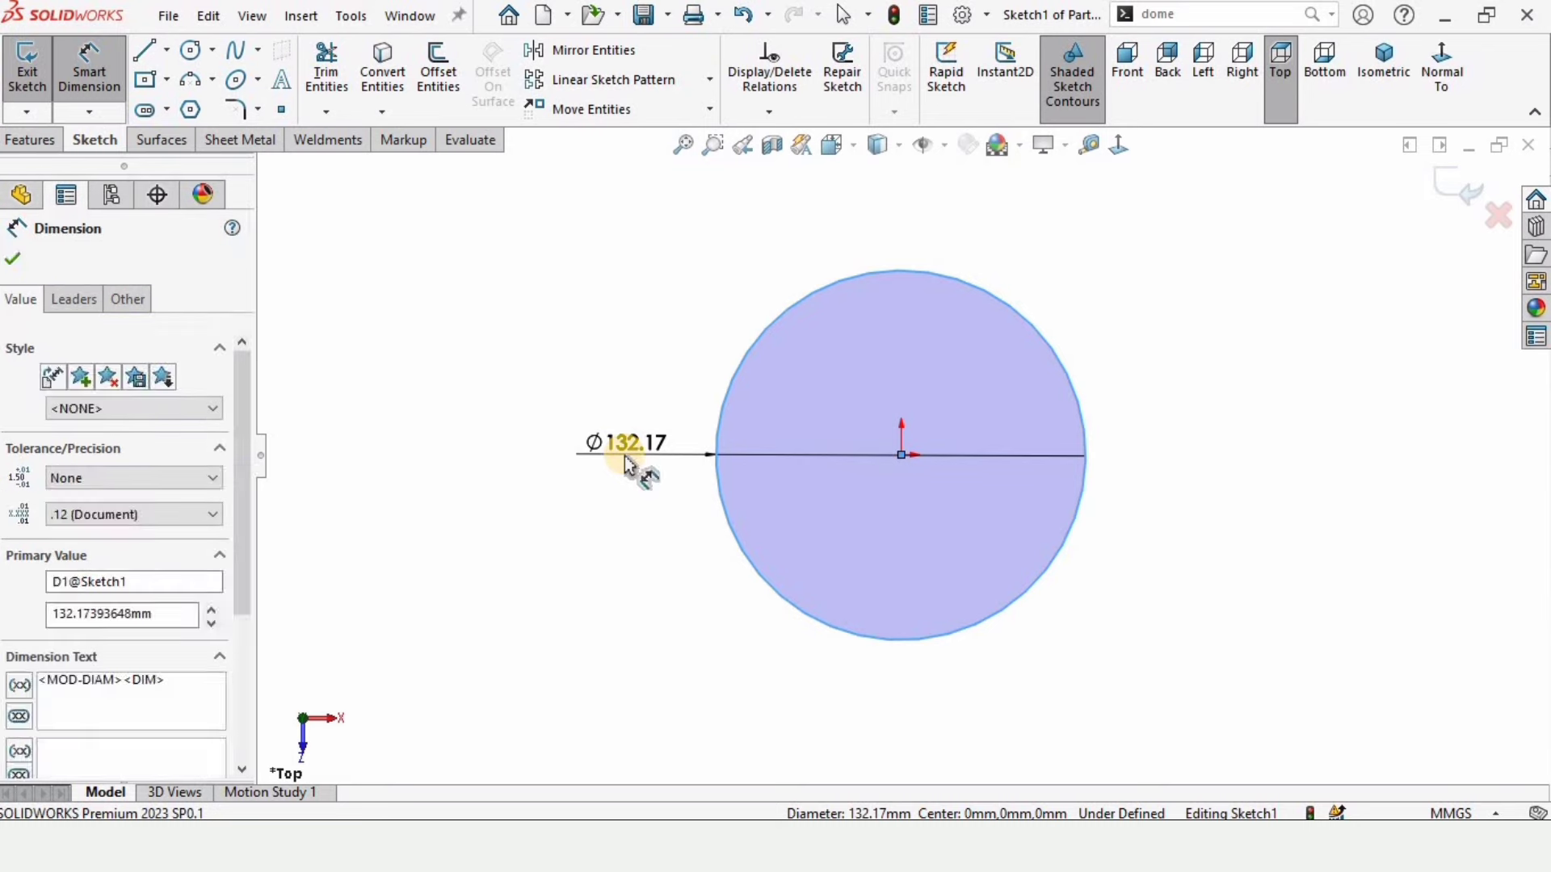
type("85")
key("Return")
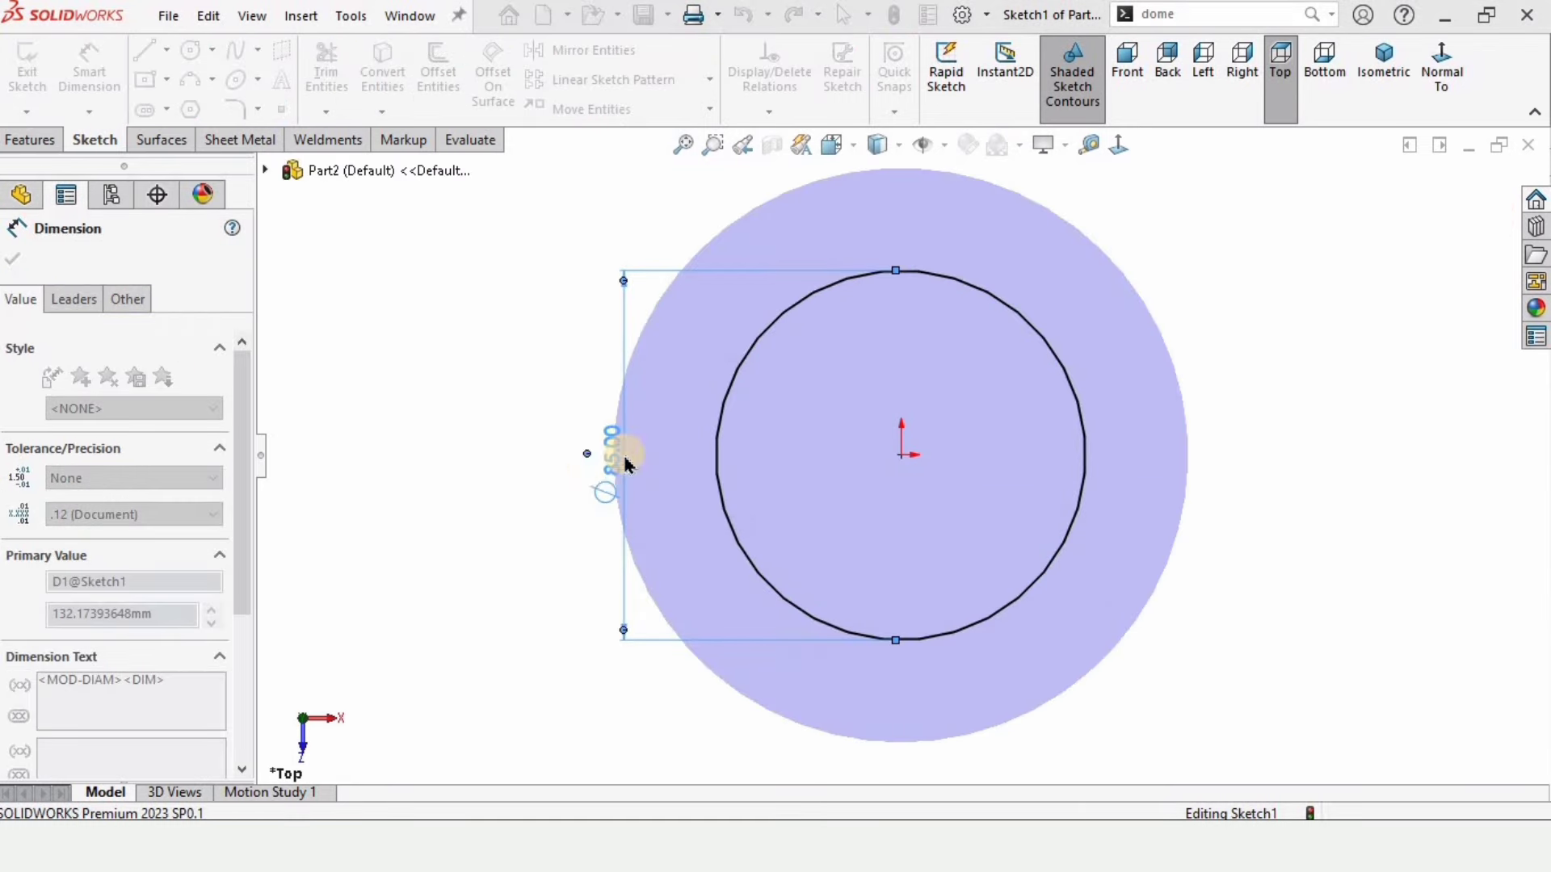
left_click(543, 473)
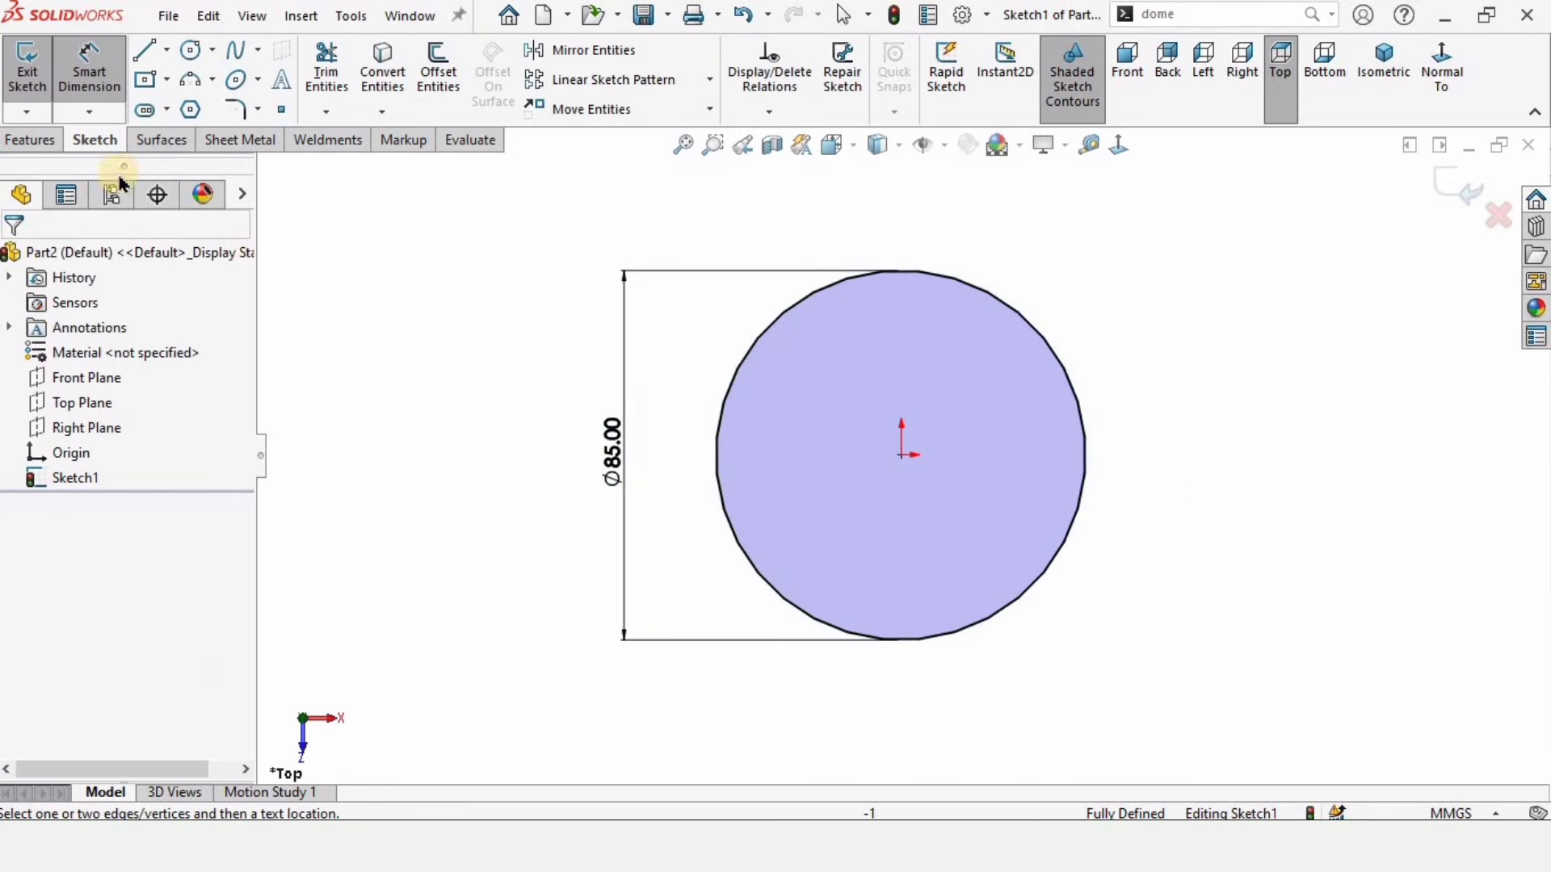
Step: Extrude the circle as a Blind boss with a depth of 90 mm
left_click(36, 139)
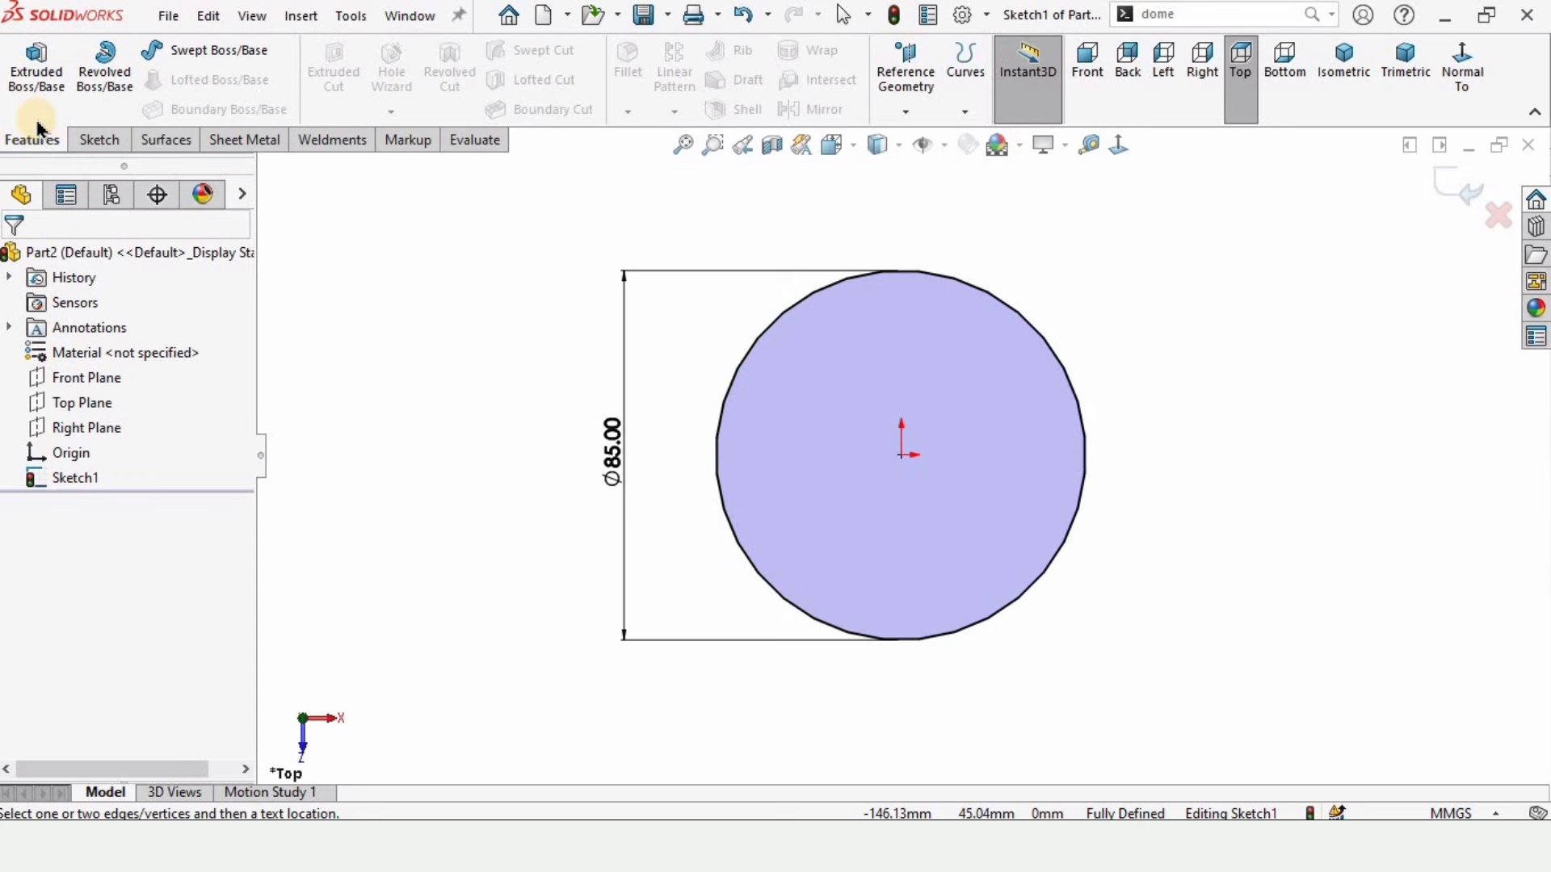
left_click(34, 68)
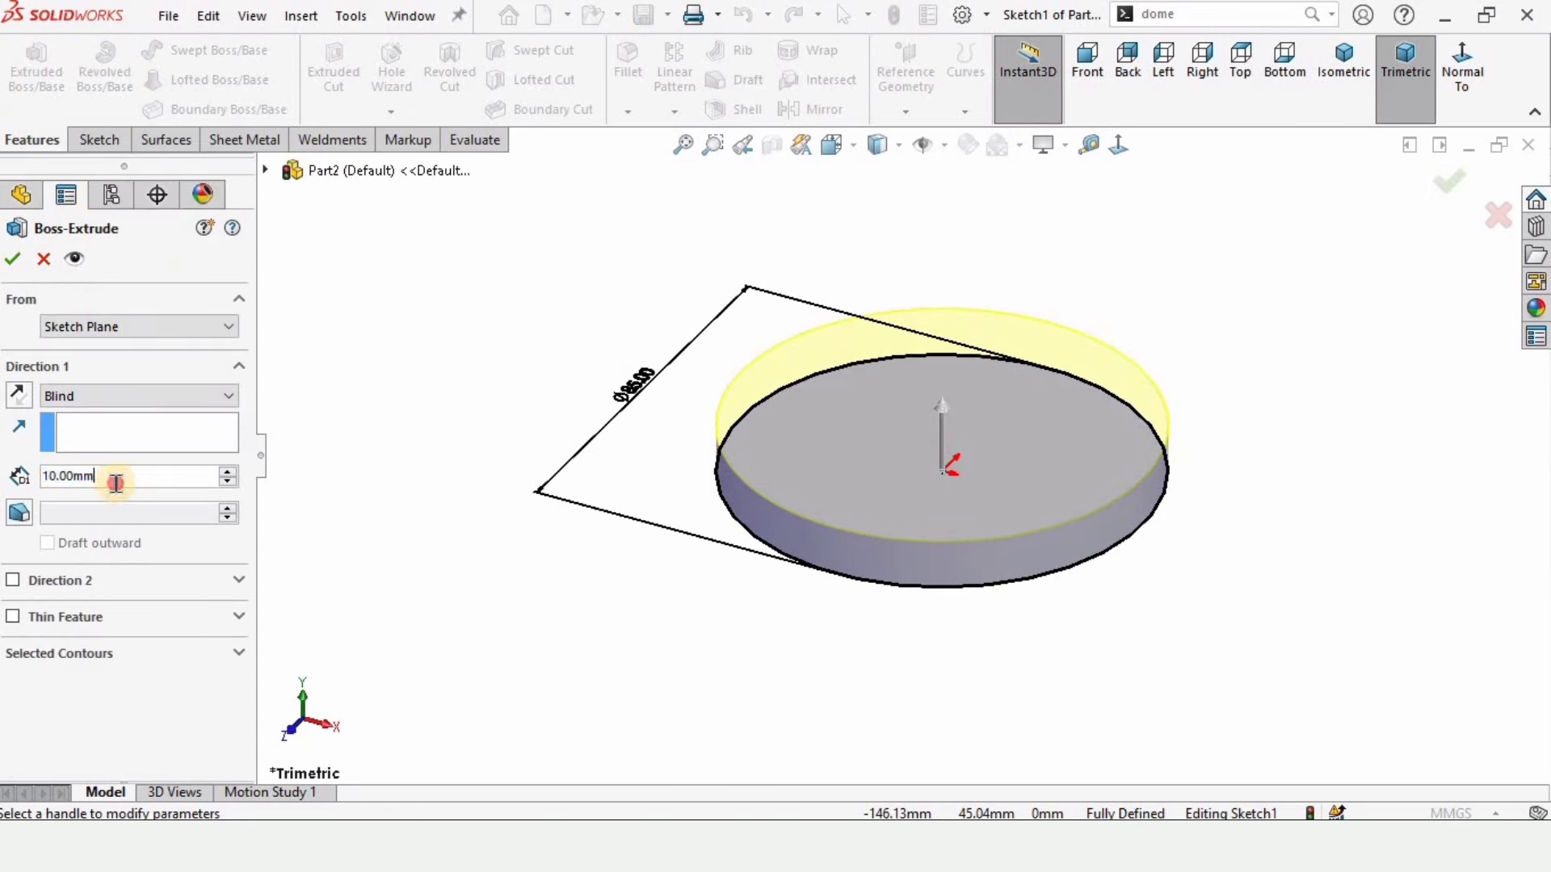
type("90")
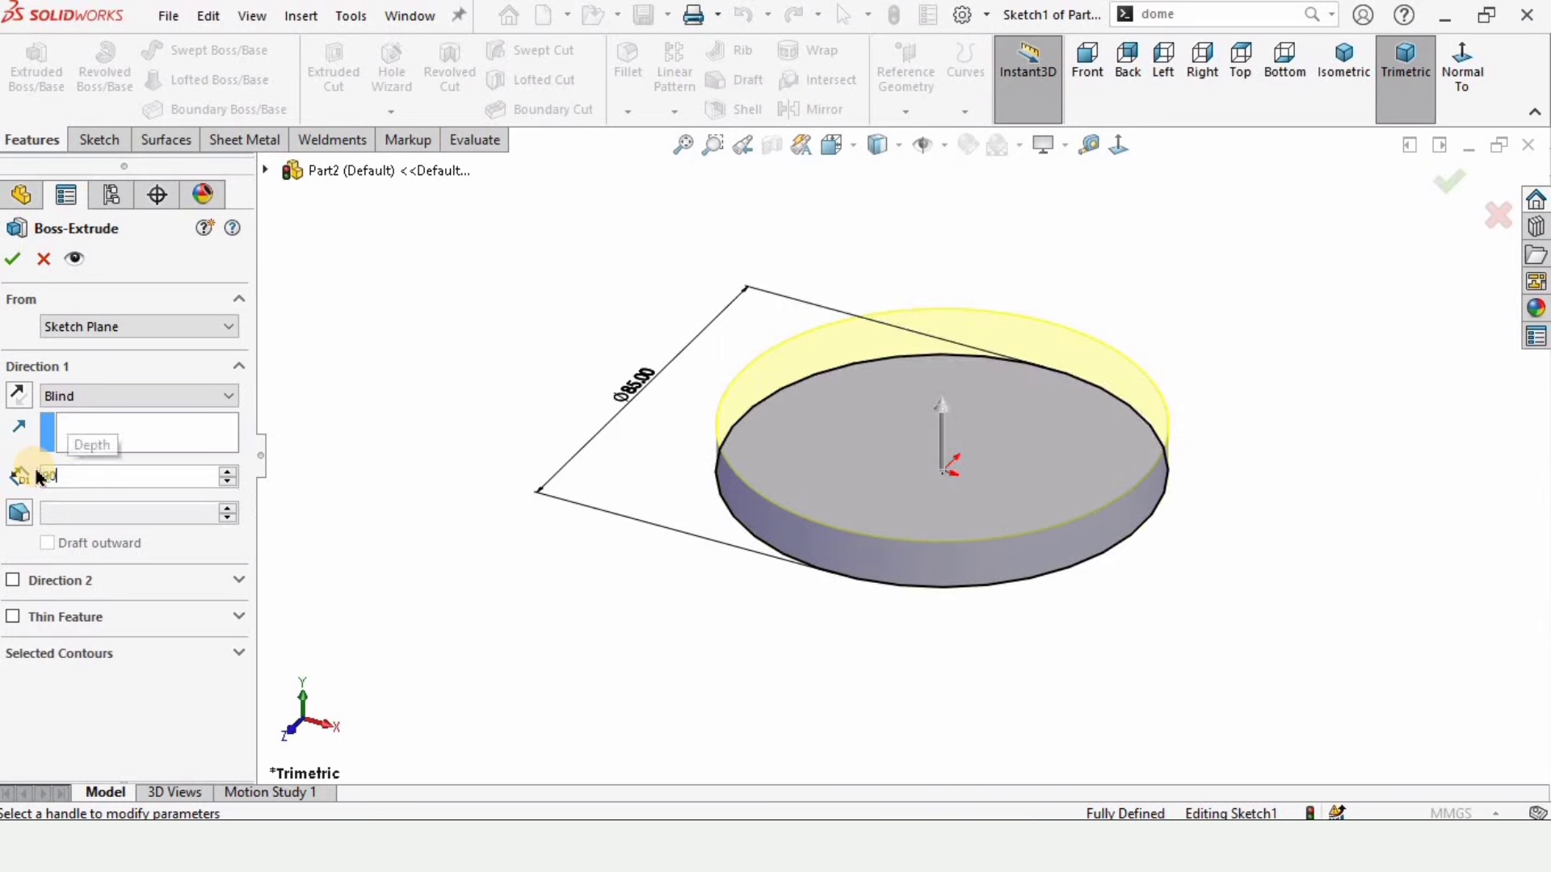
key("Return")
scroll(927, 310, "up", 2)
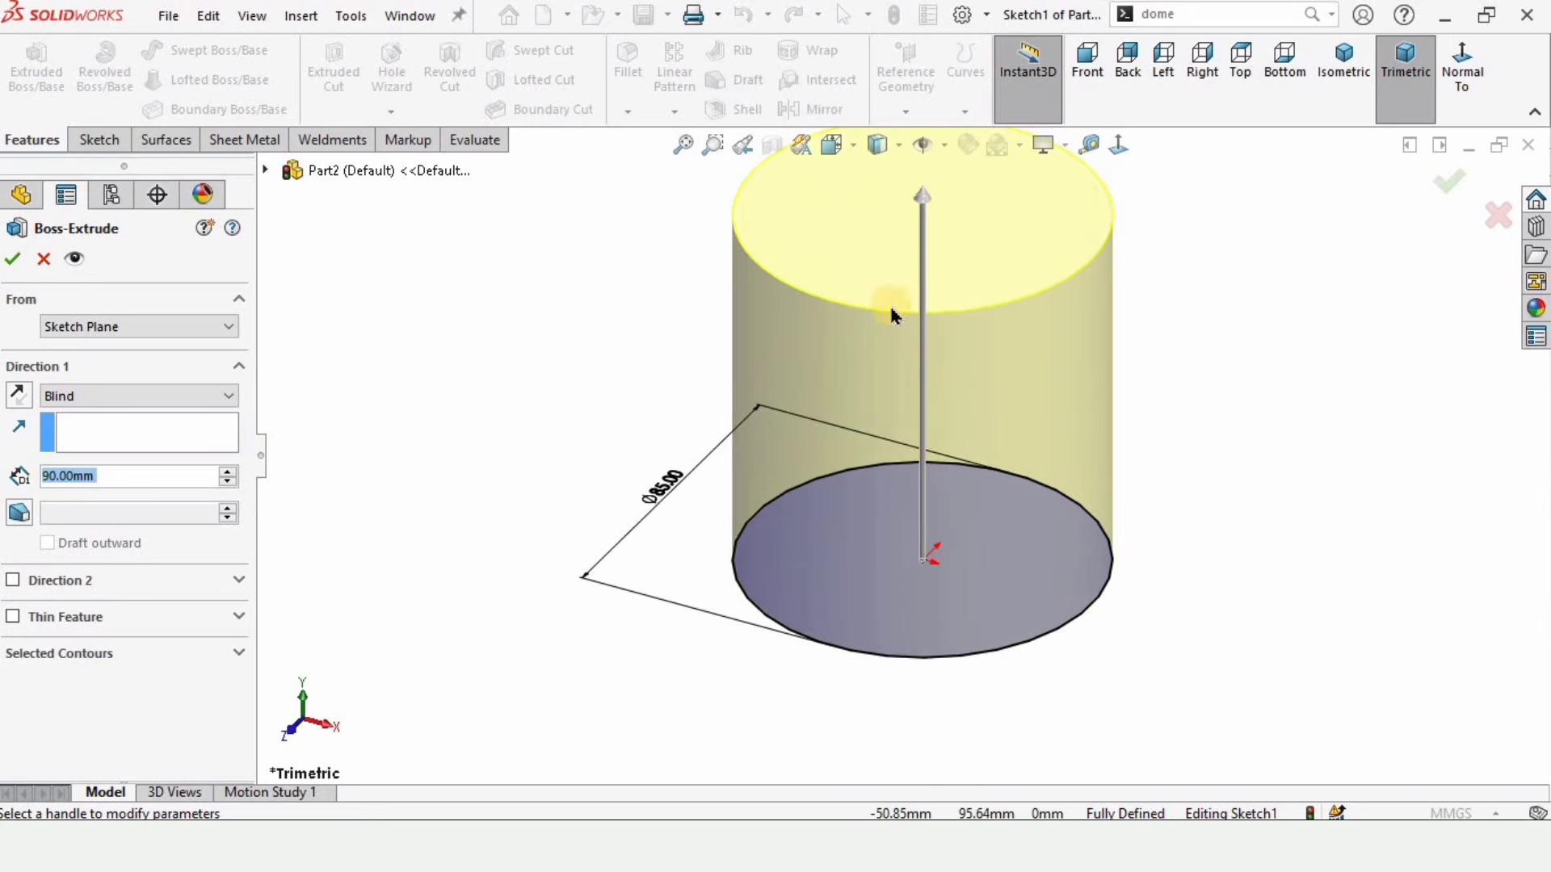
left_click(11, 259)
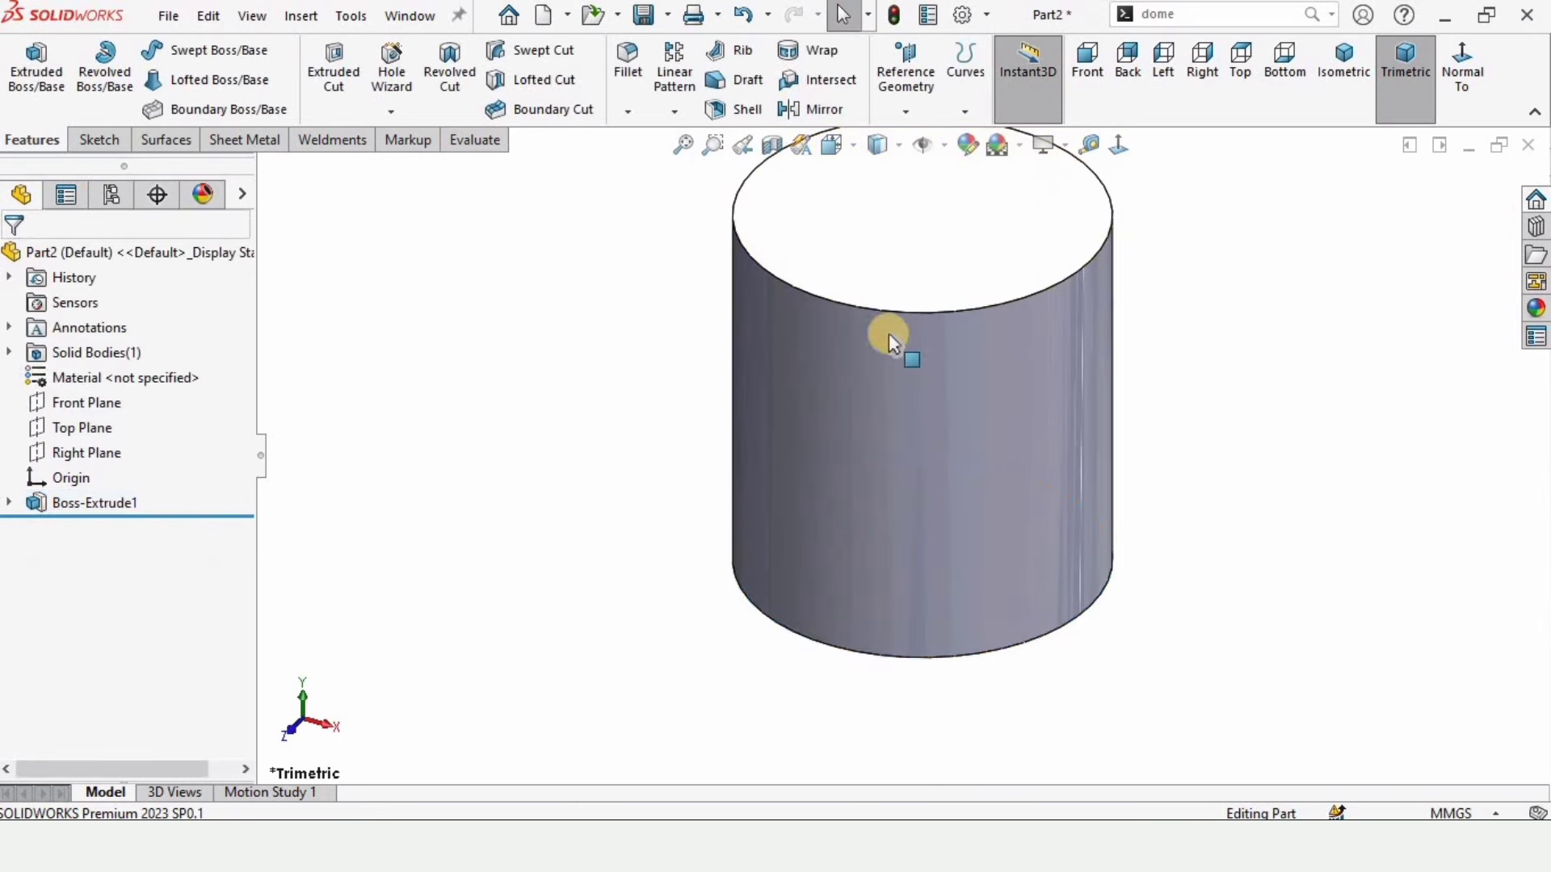
Step: Apply a reflective chrome metal appearance to the cylinder
left_click(1535, 308)
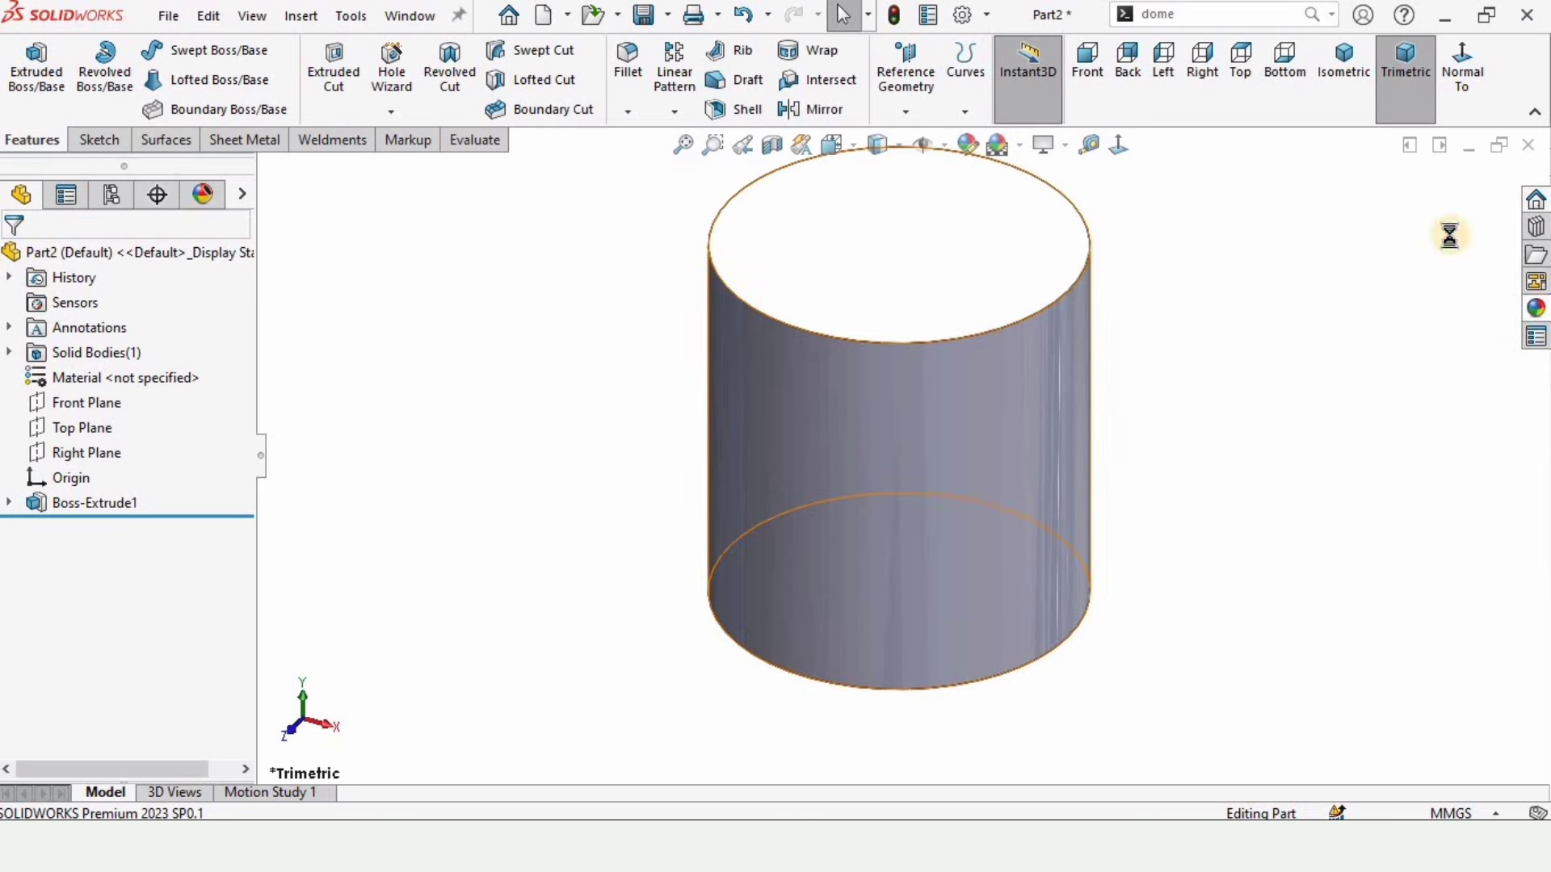
left_click(1164, 215)
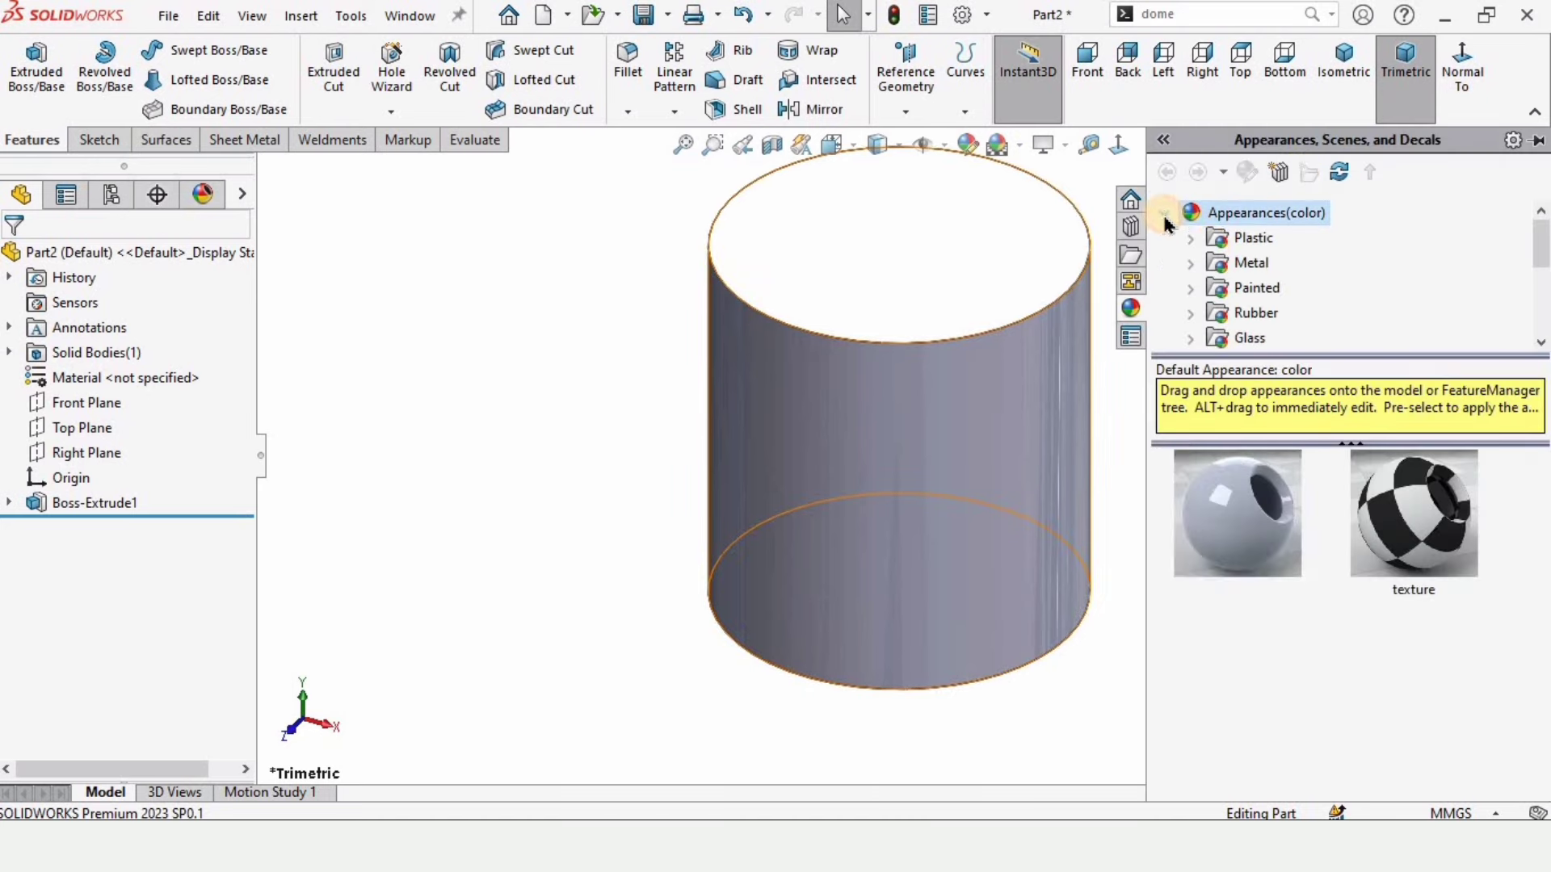
left_click(1192, 264)
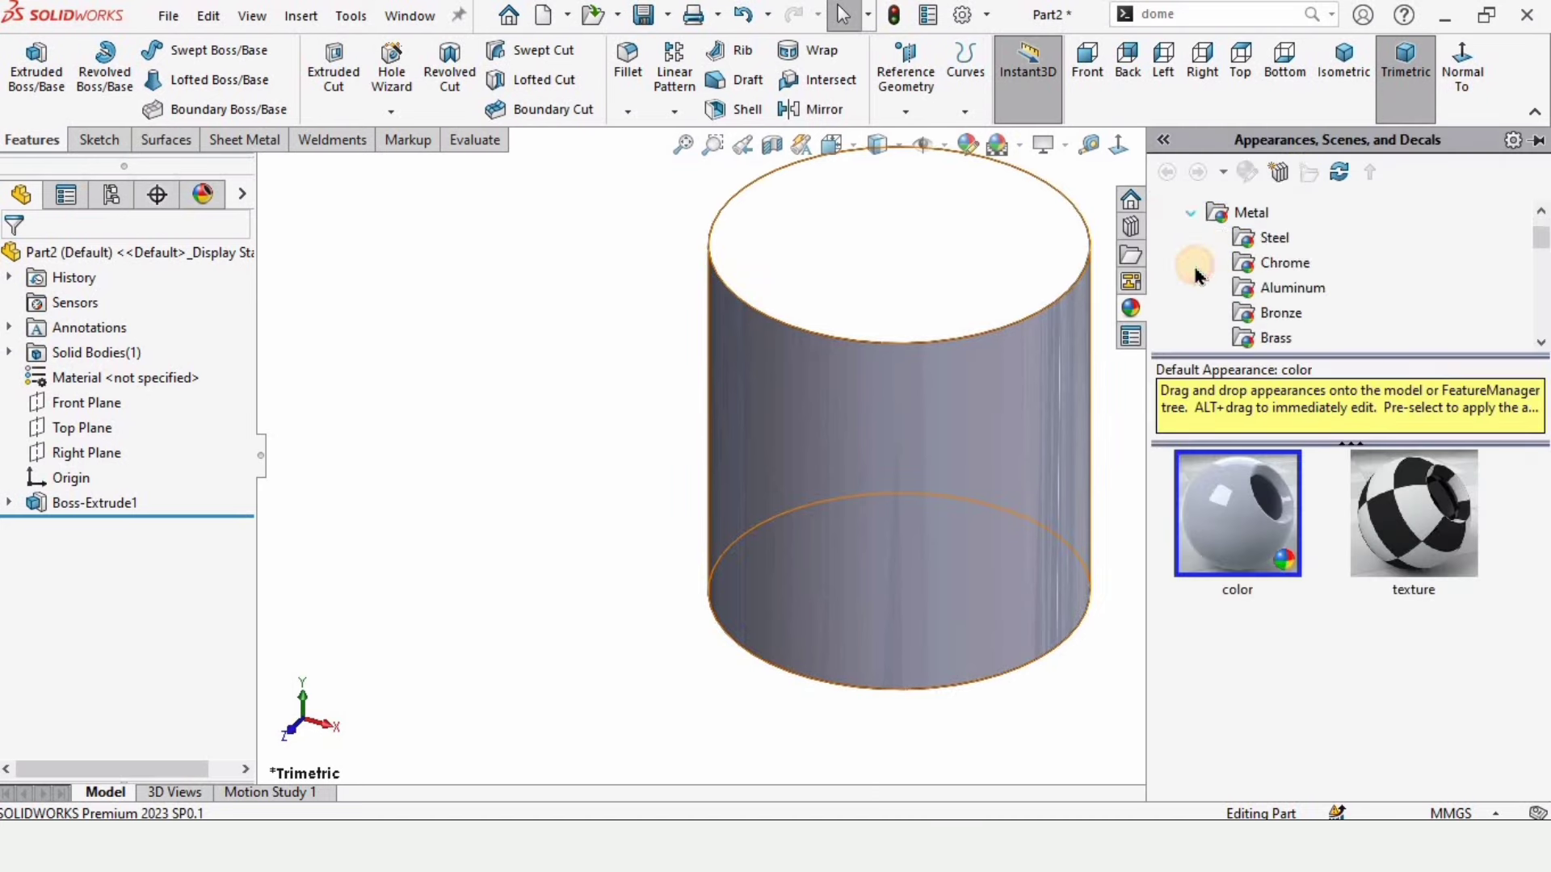
left_click(1266, 273)
double_click(1238, 517)
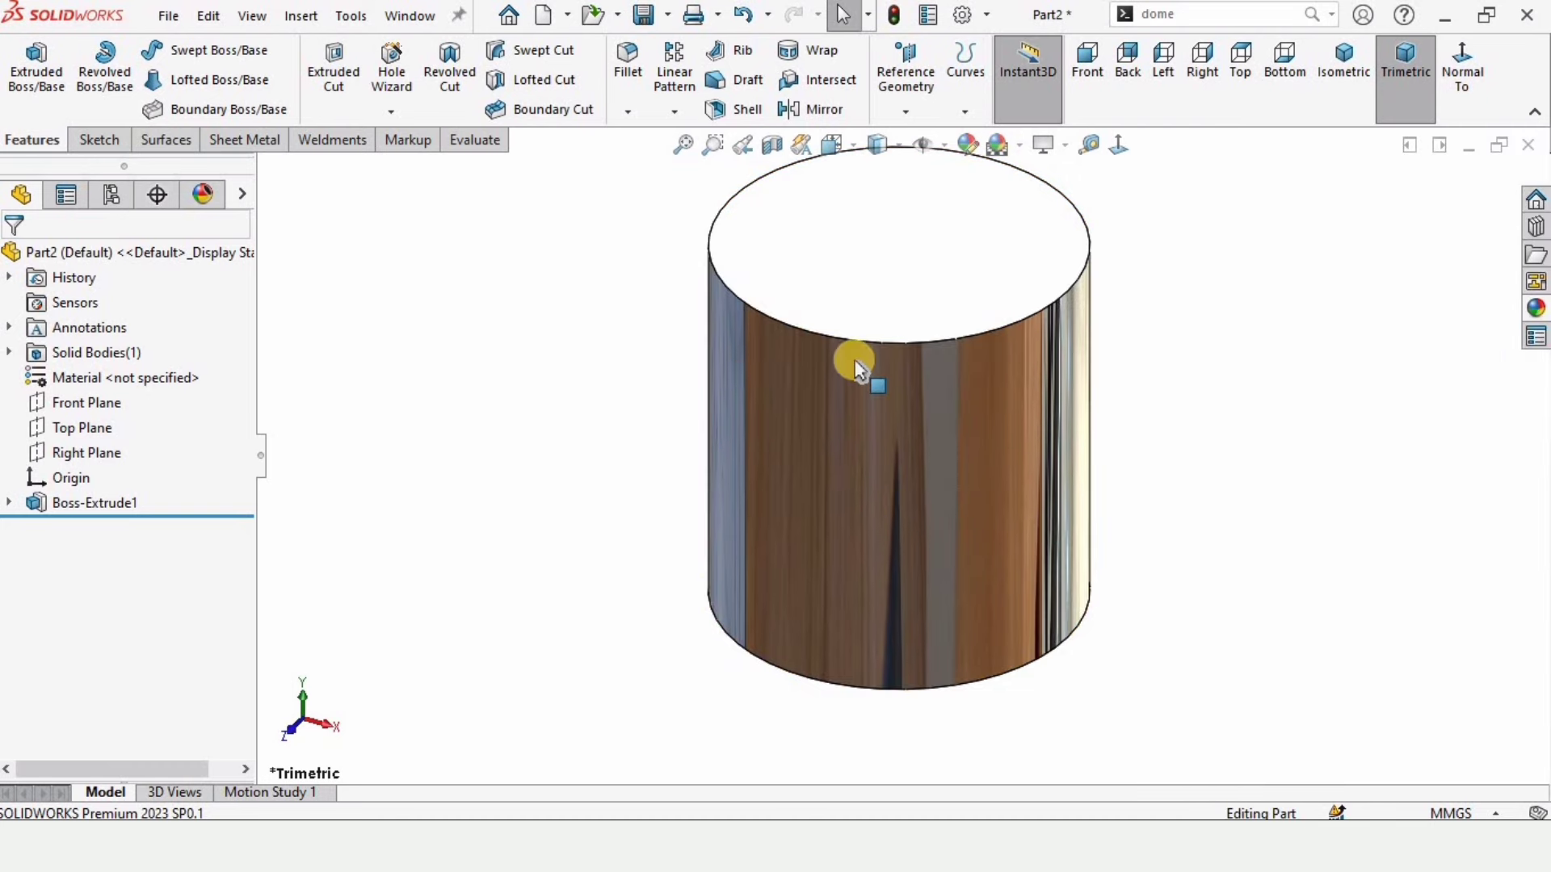
Step: Sketch a circle about 62 mm in diameter on the cylinder's top face, centred on the origin
scroll(865, 323, "up", 2)
left_click(911, 323)
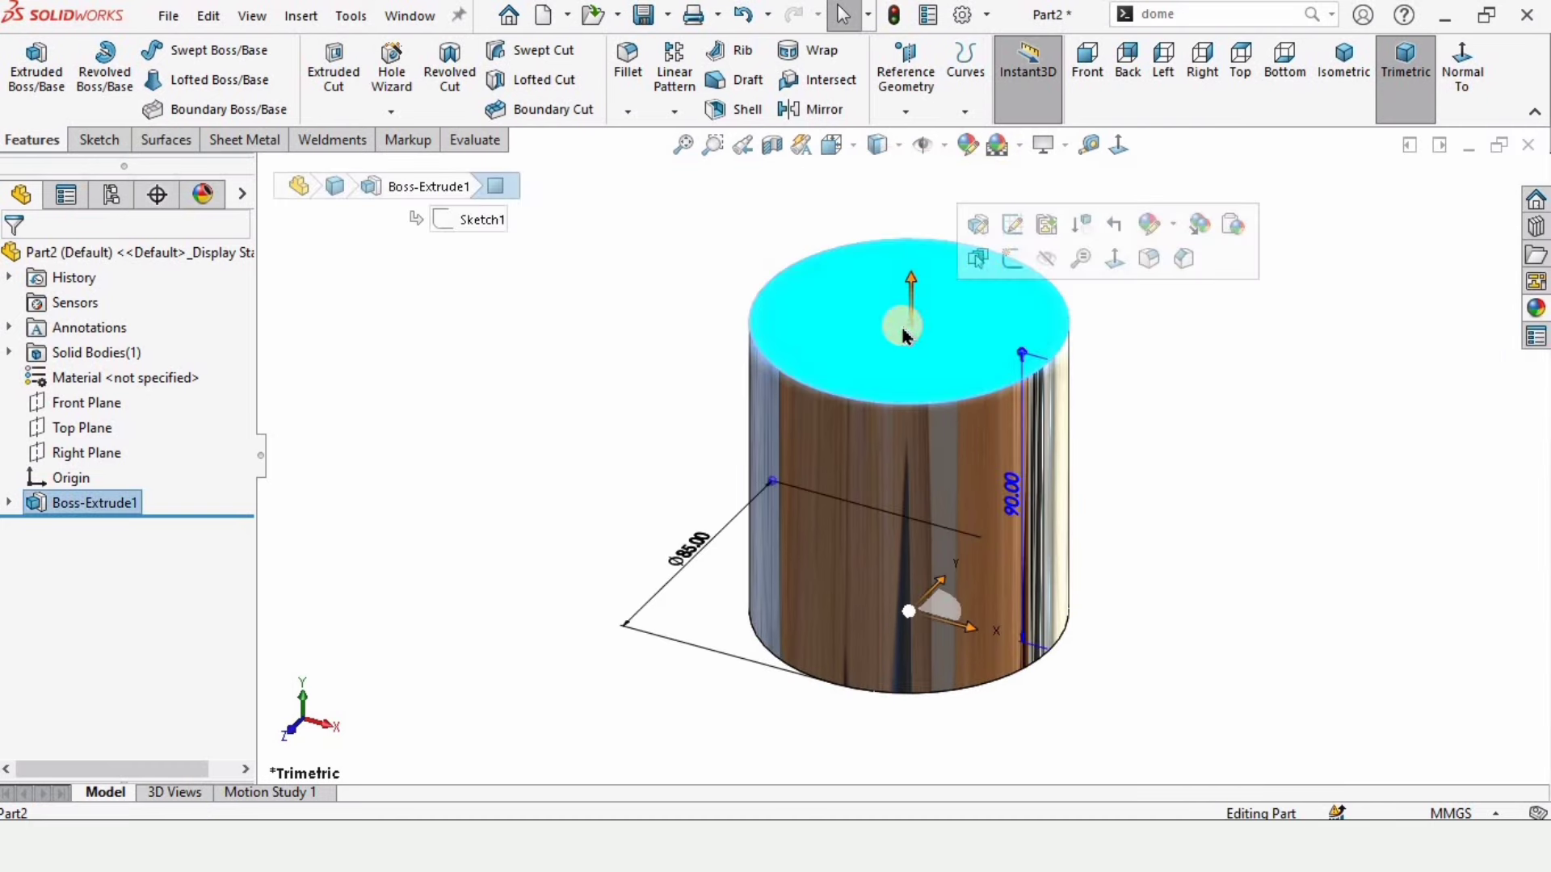
left_click(1010, 262)
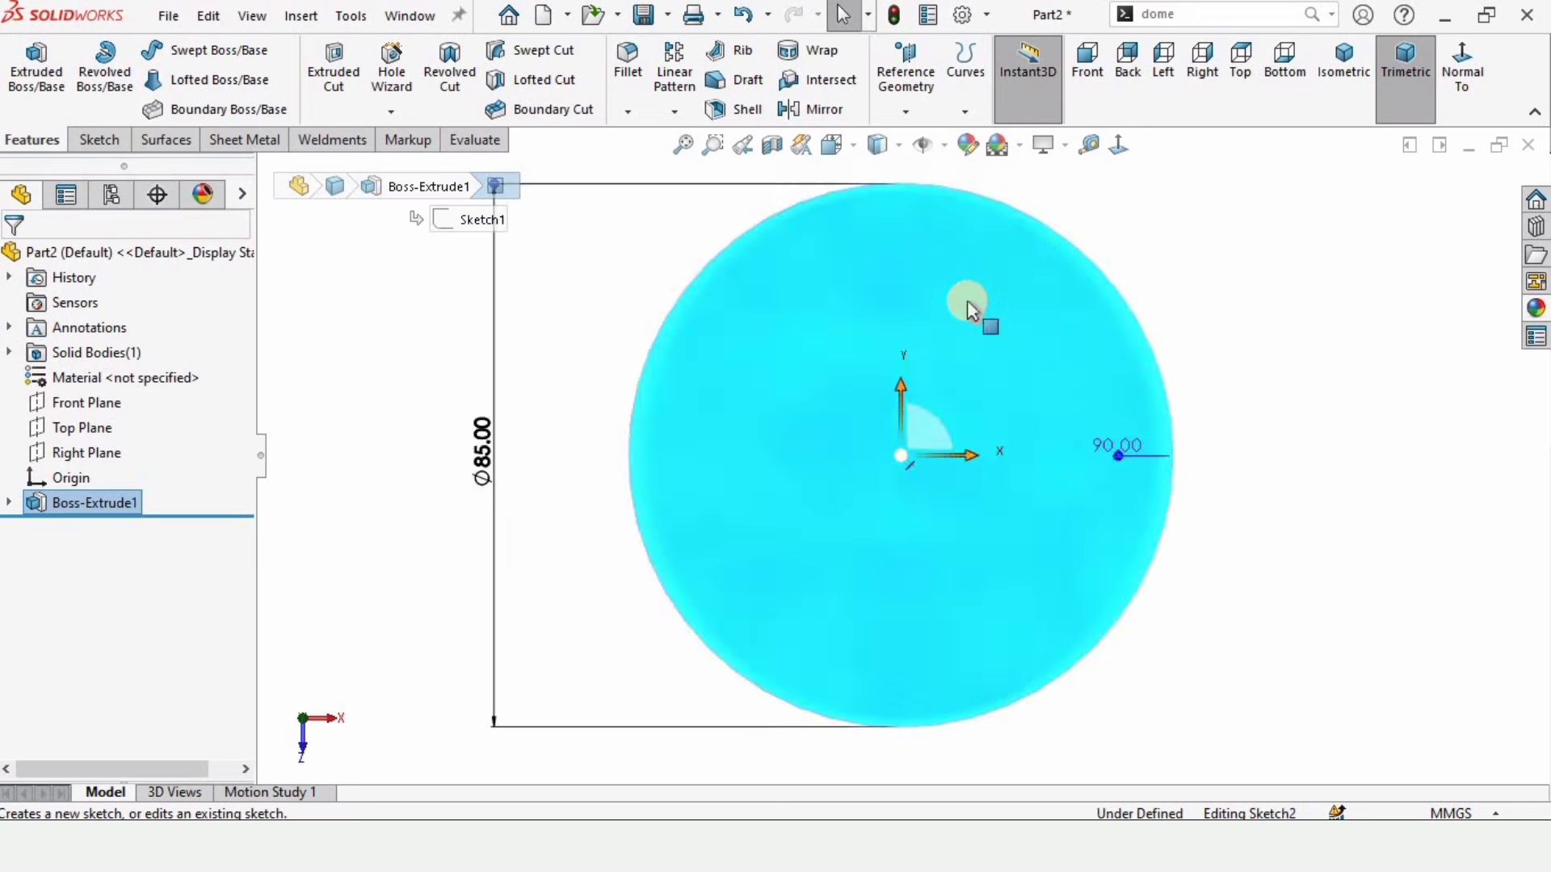
left_click(565, 388)
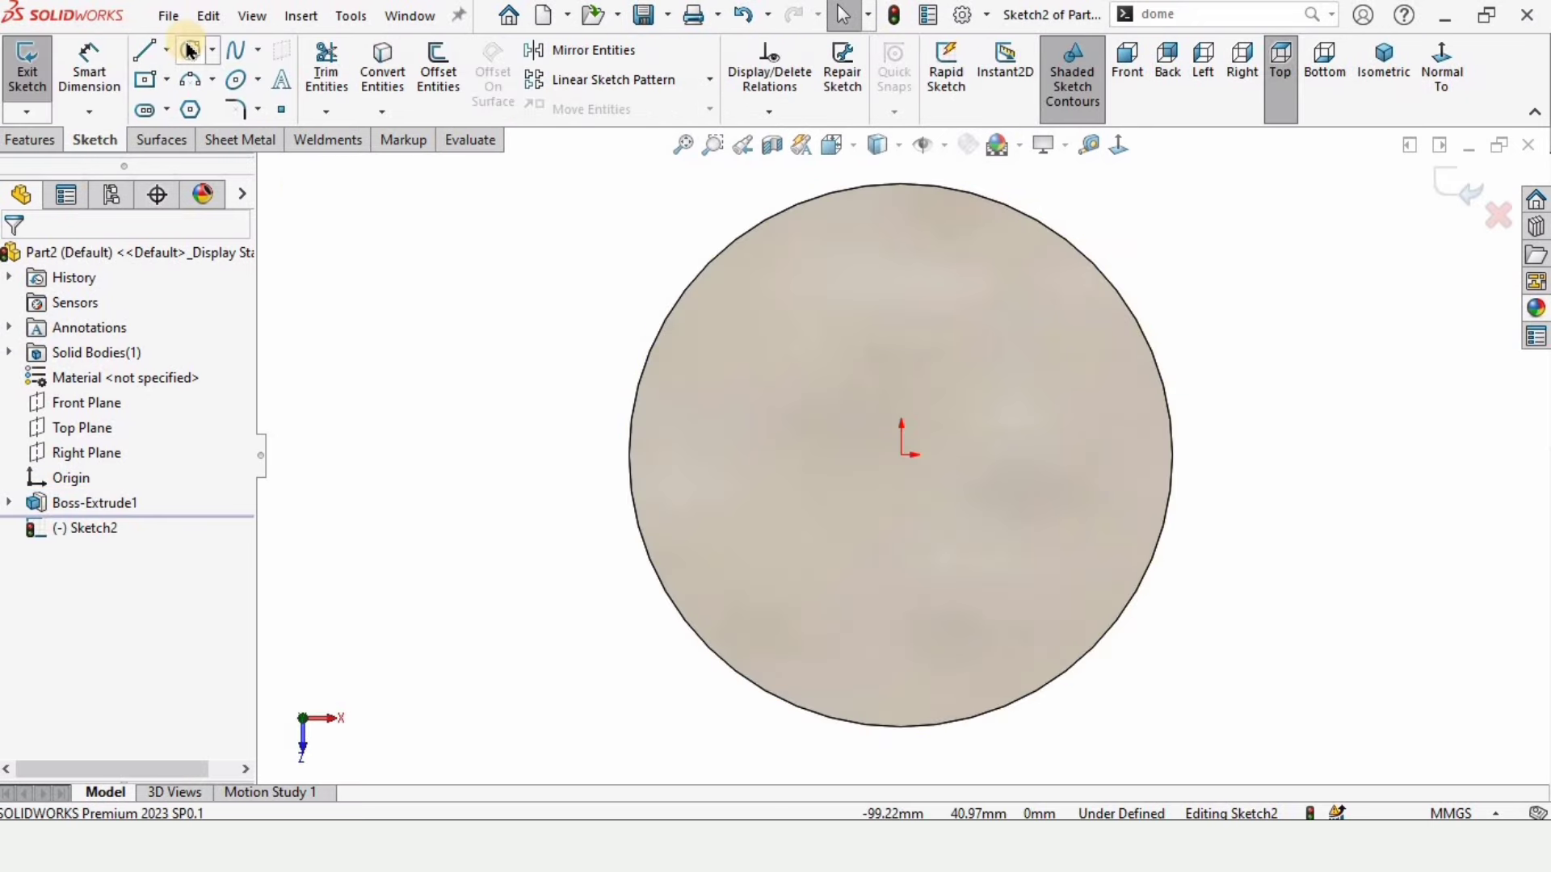
left_click(189, 50)
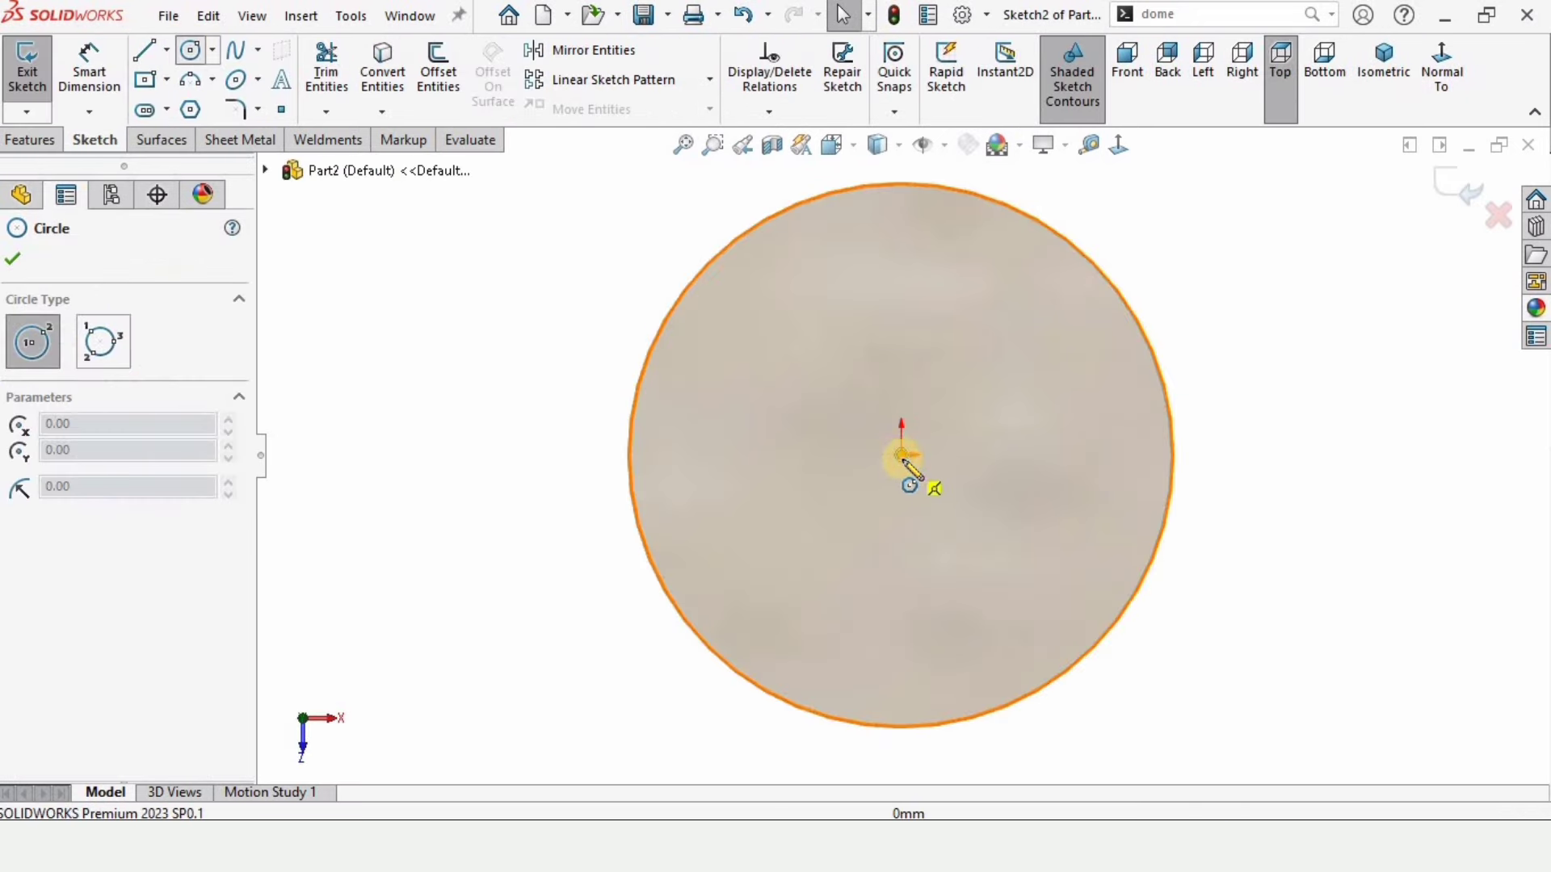
left_click_drag(902, 454, 781, 294)
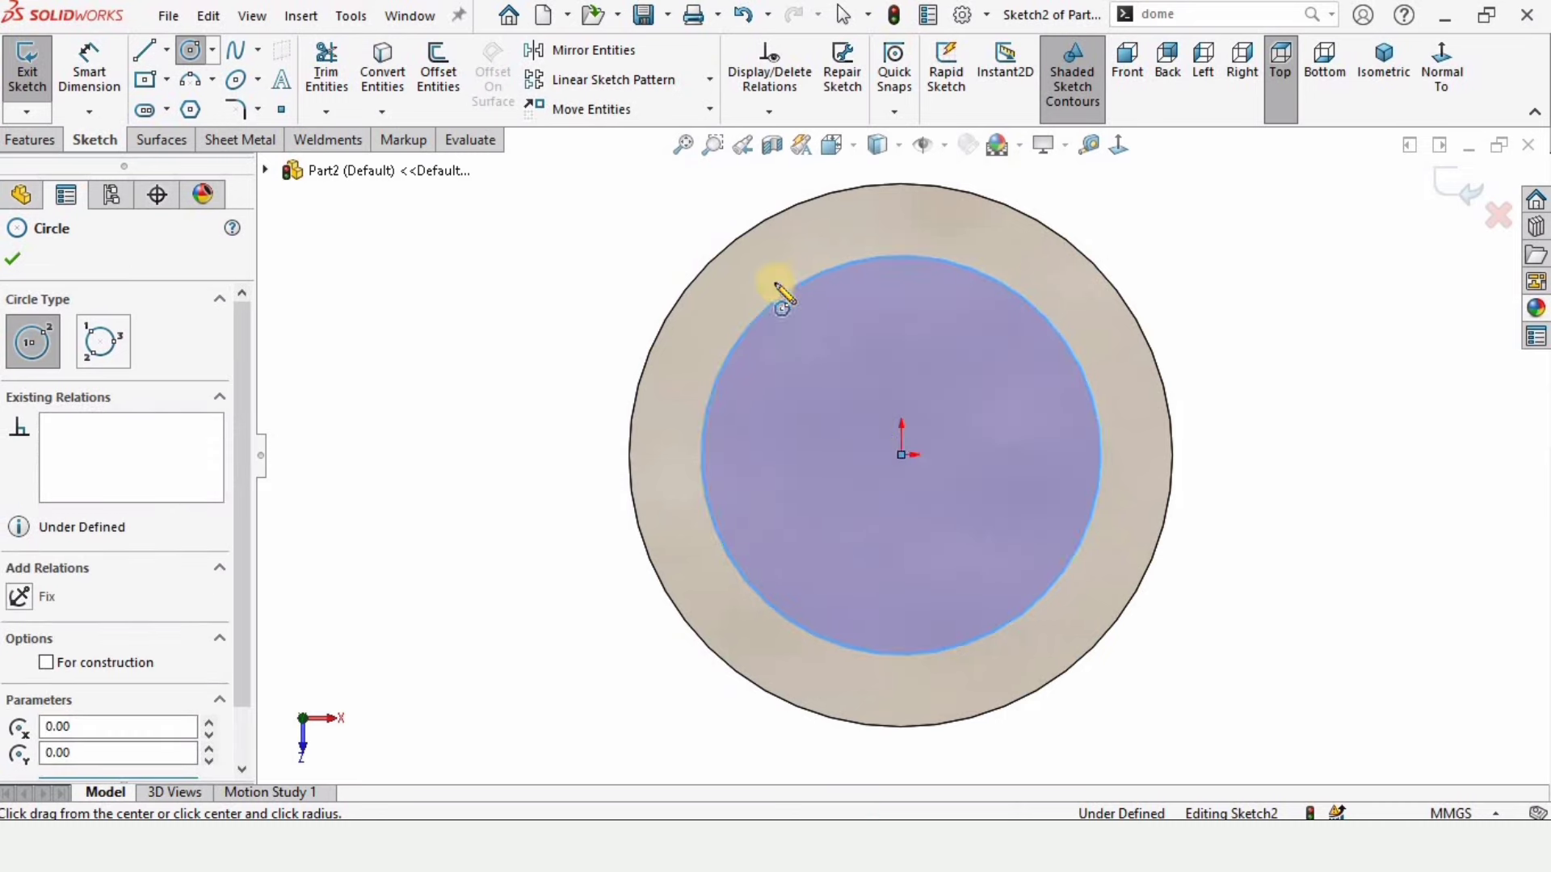
Step: Dimension the diameter of the circle on the top face as 79 mm
left_click(96, 76)
left_click(593, 495)
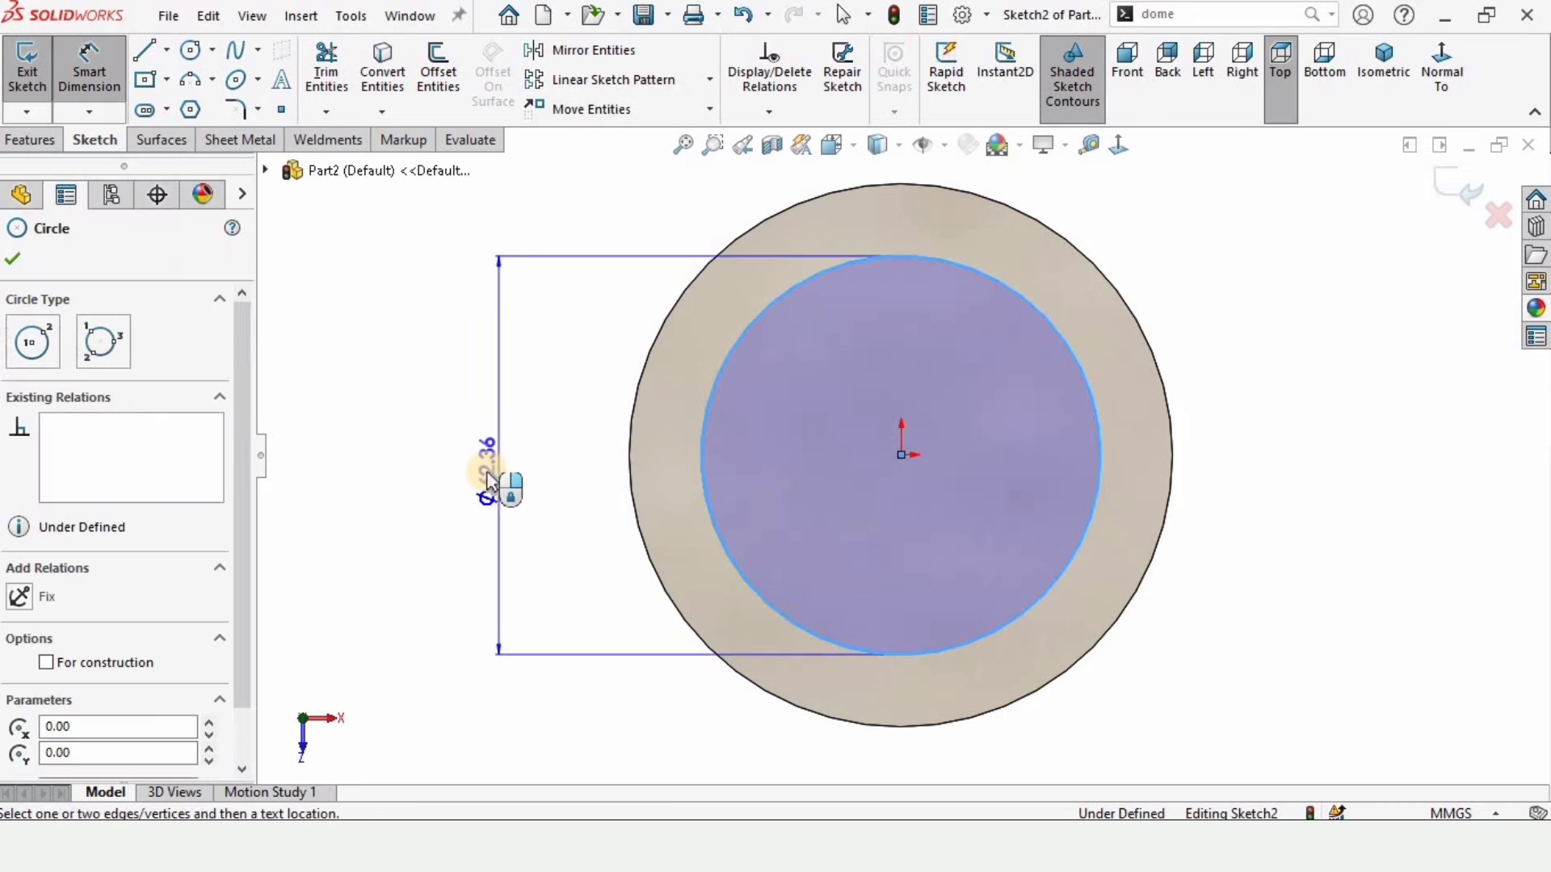
left_click(487, 481)
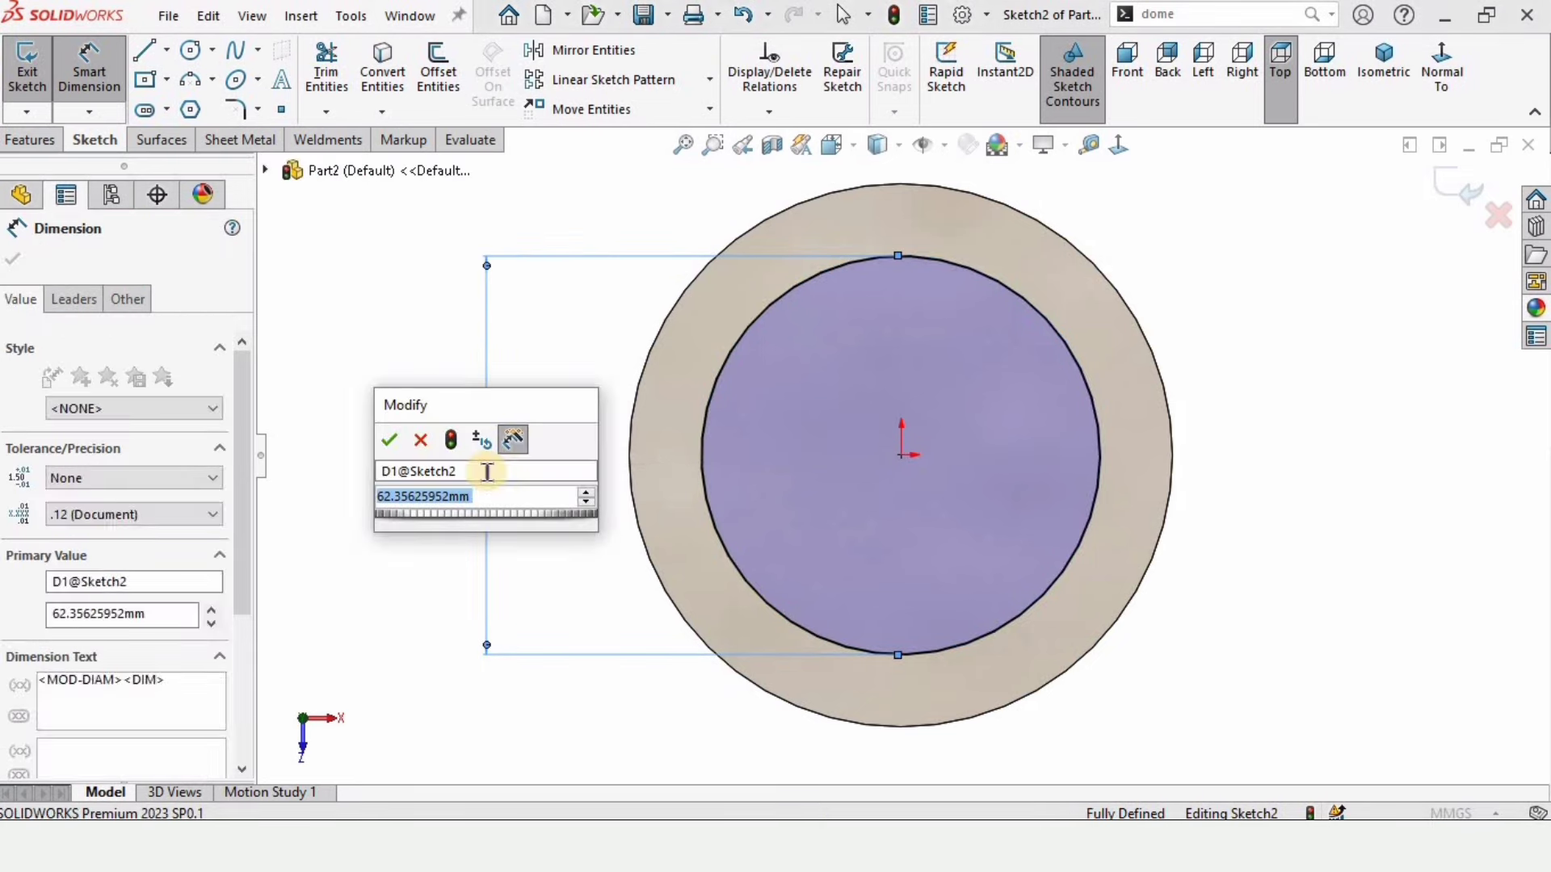
type("79")
key("Return")
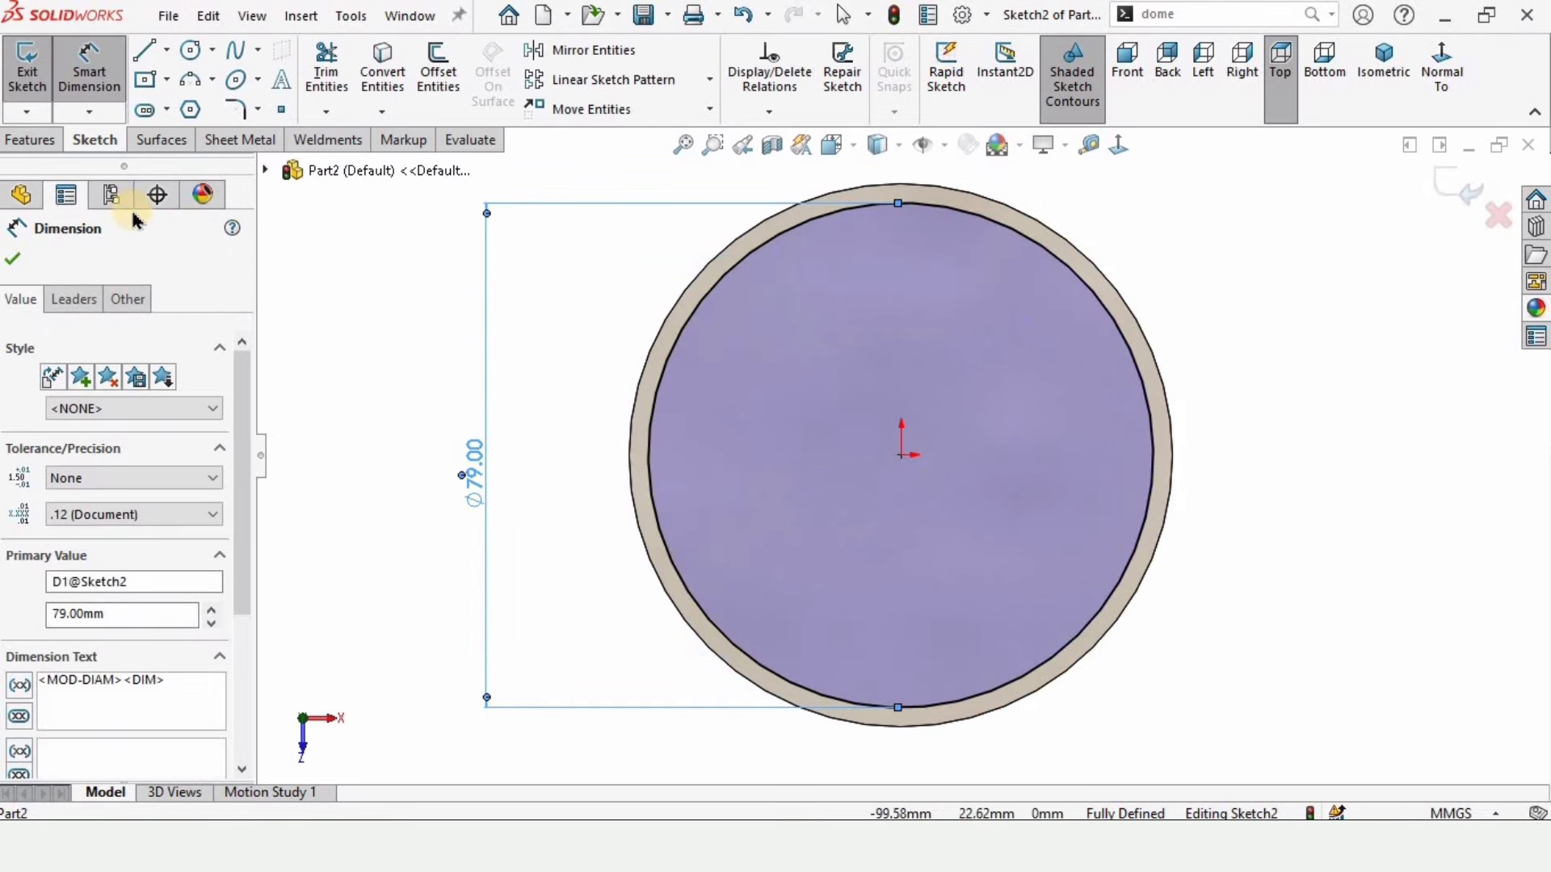
Step: Start an Extruded Cut from the 79 mm circle with a Blind depth of 4.3 mm
left_click(30, 144)
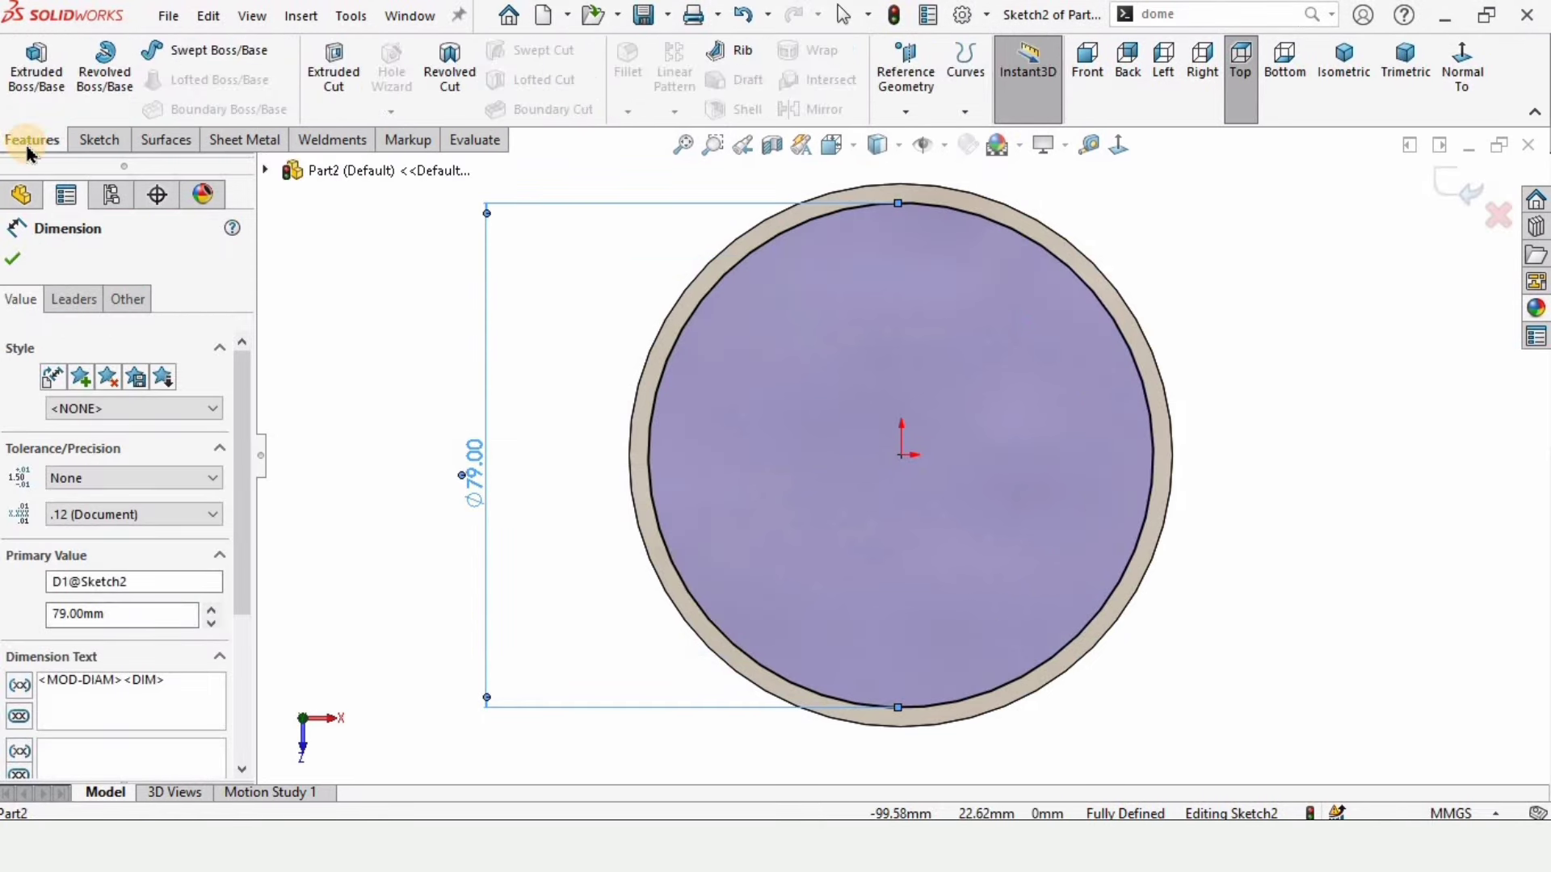
left_click(334, 81)
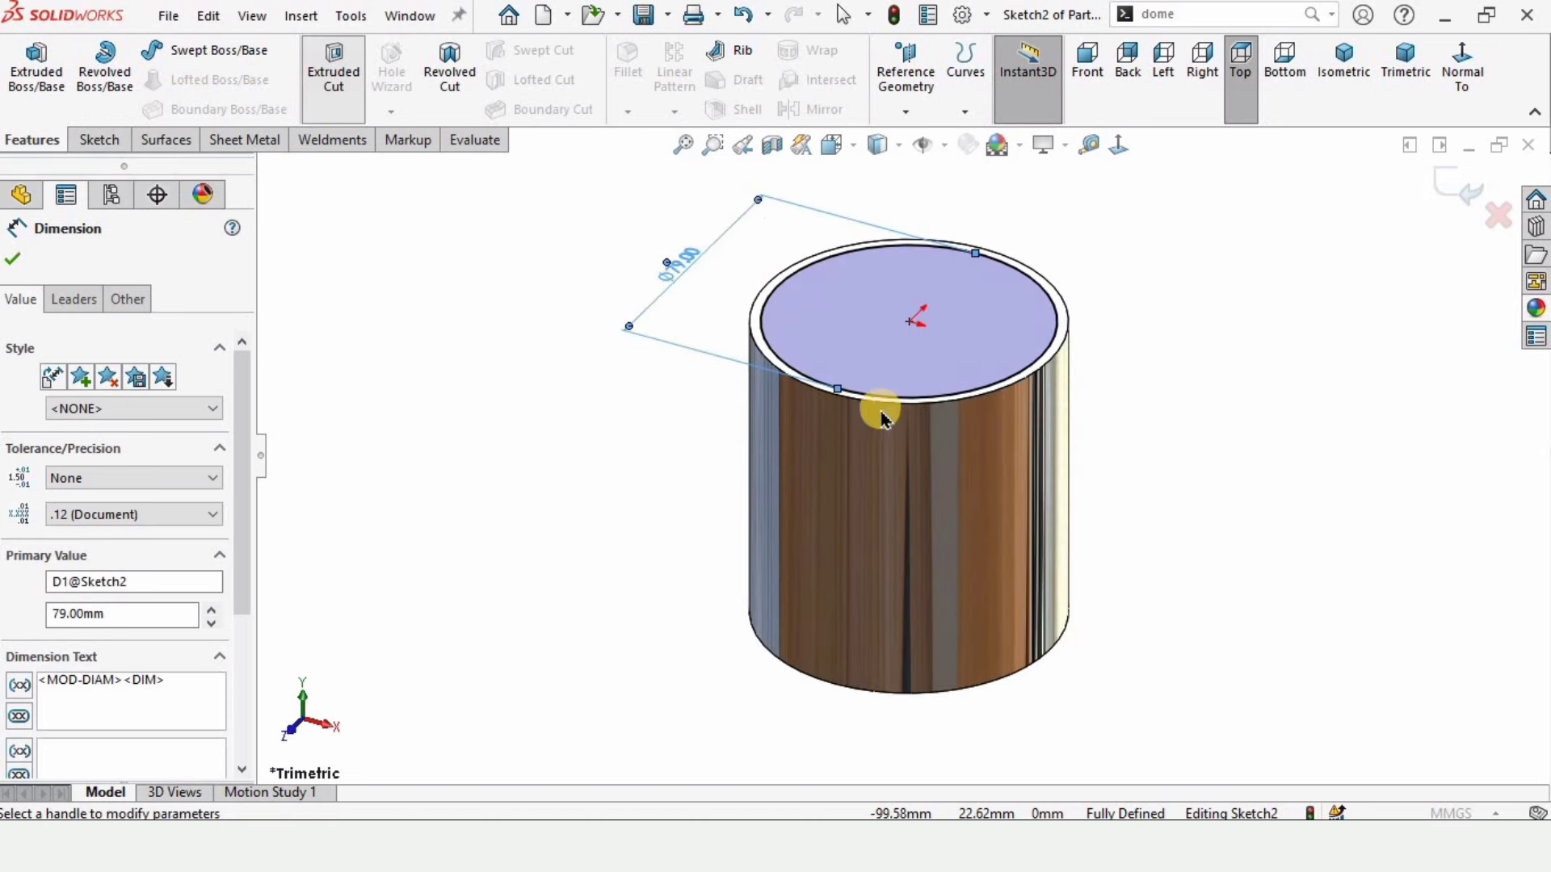
left_click(169, 396)
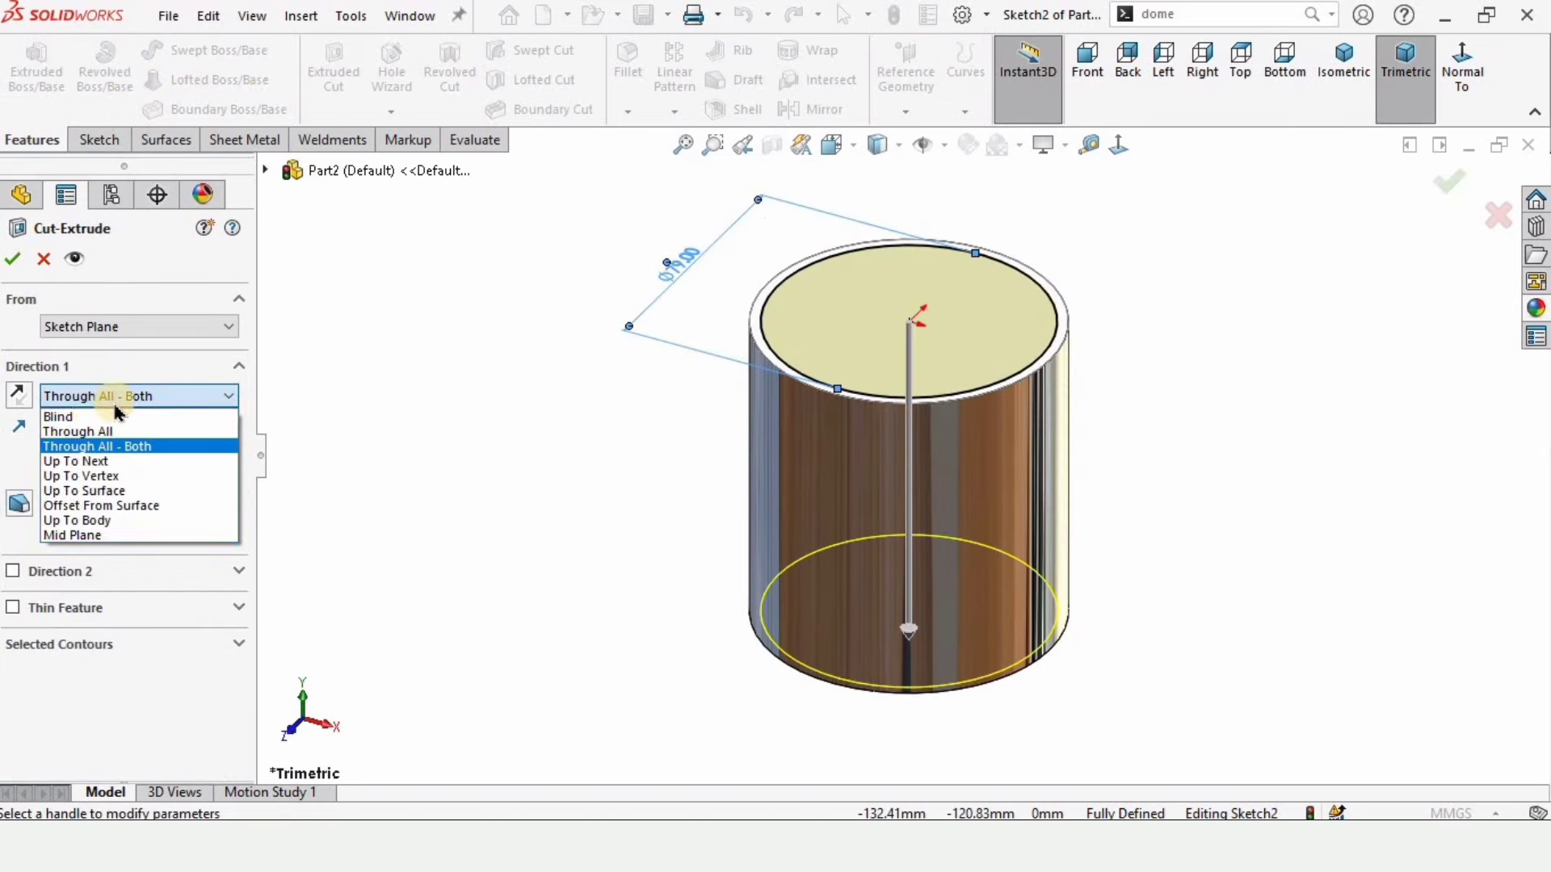
left_click(89, 415)
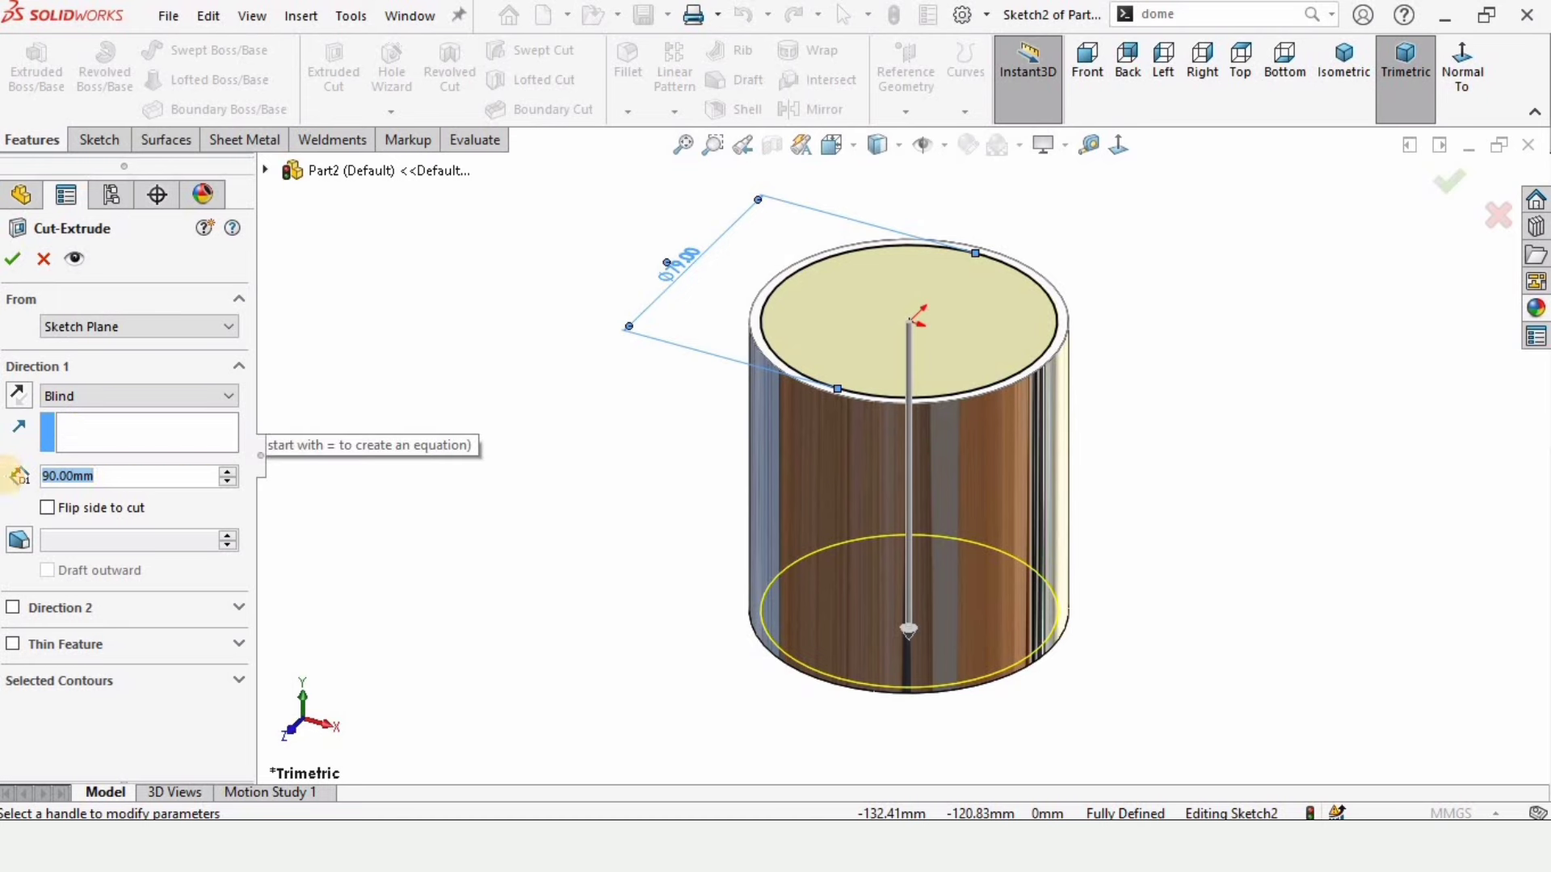
type("4.3")
key("Return")
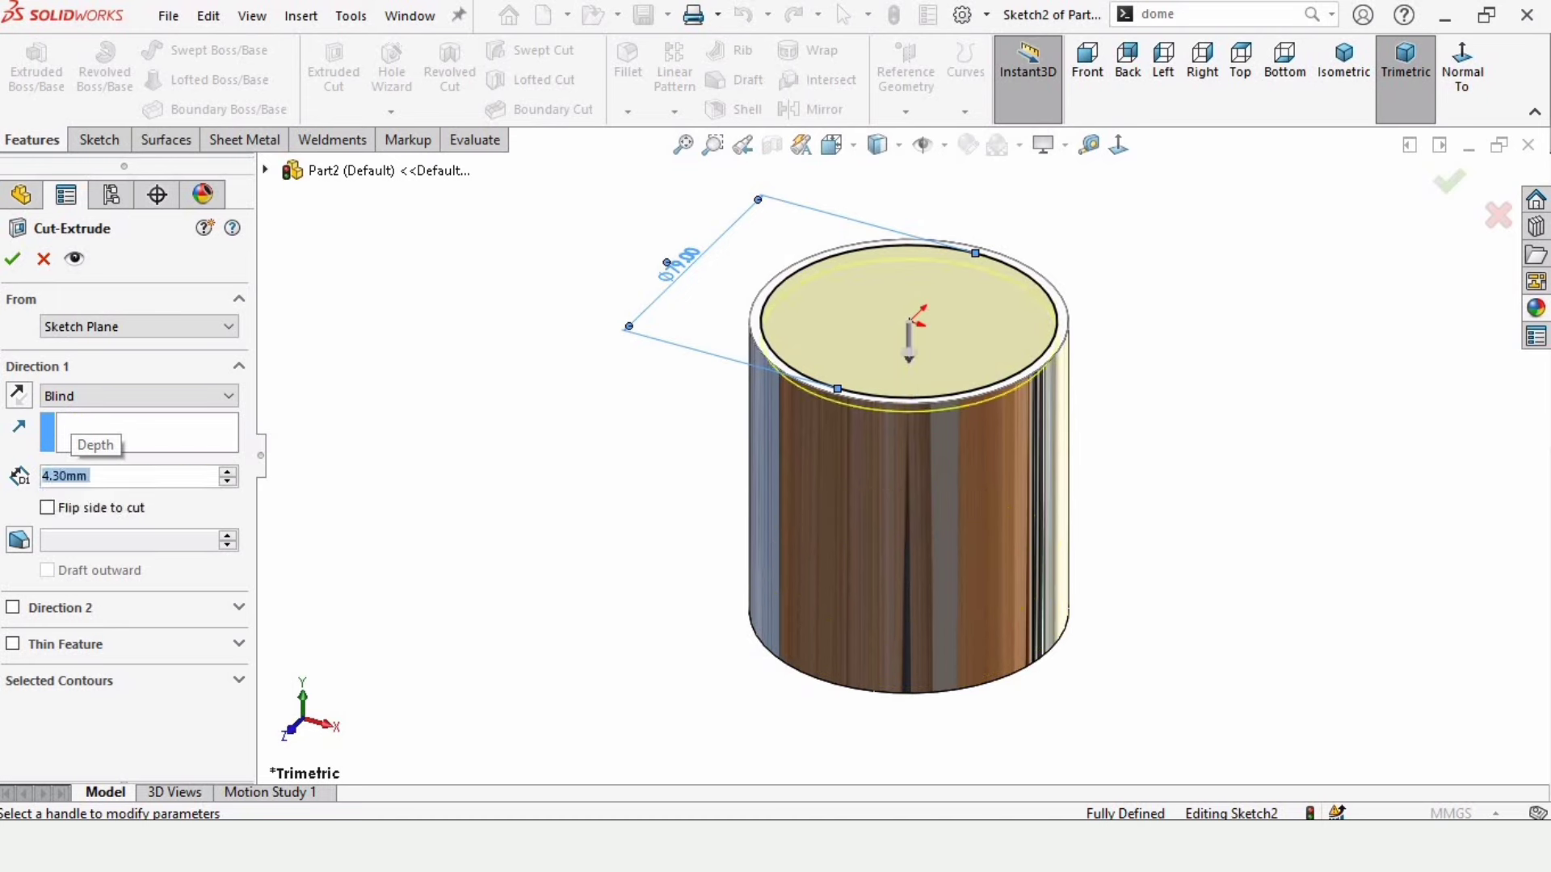
Step: Start the cut at a 73 mm offset from the sketch plane, reversed to point down into the cylinder
left_click(171, 331)
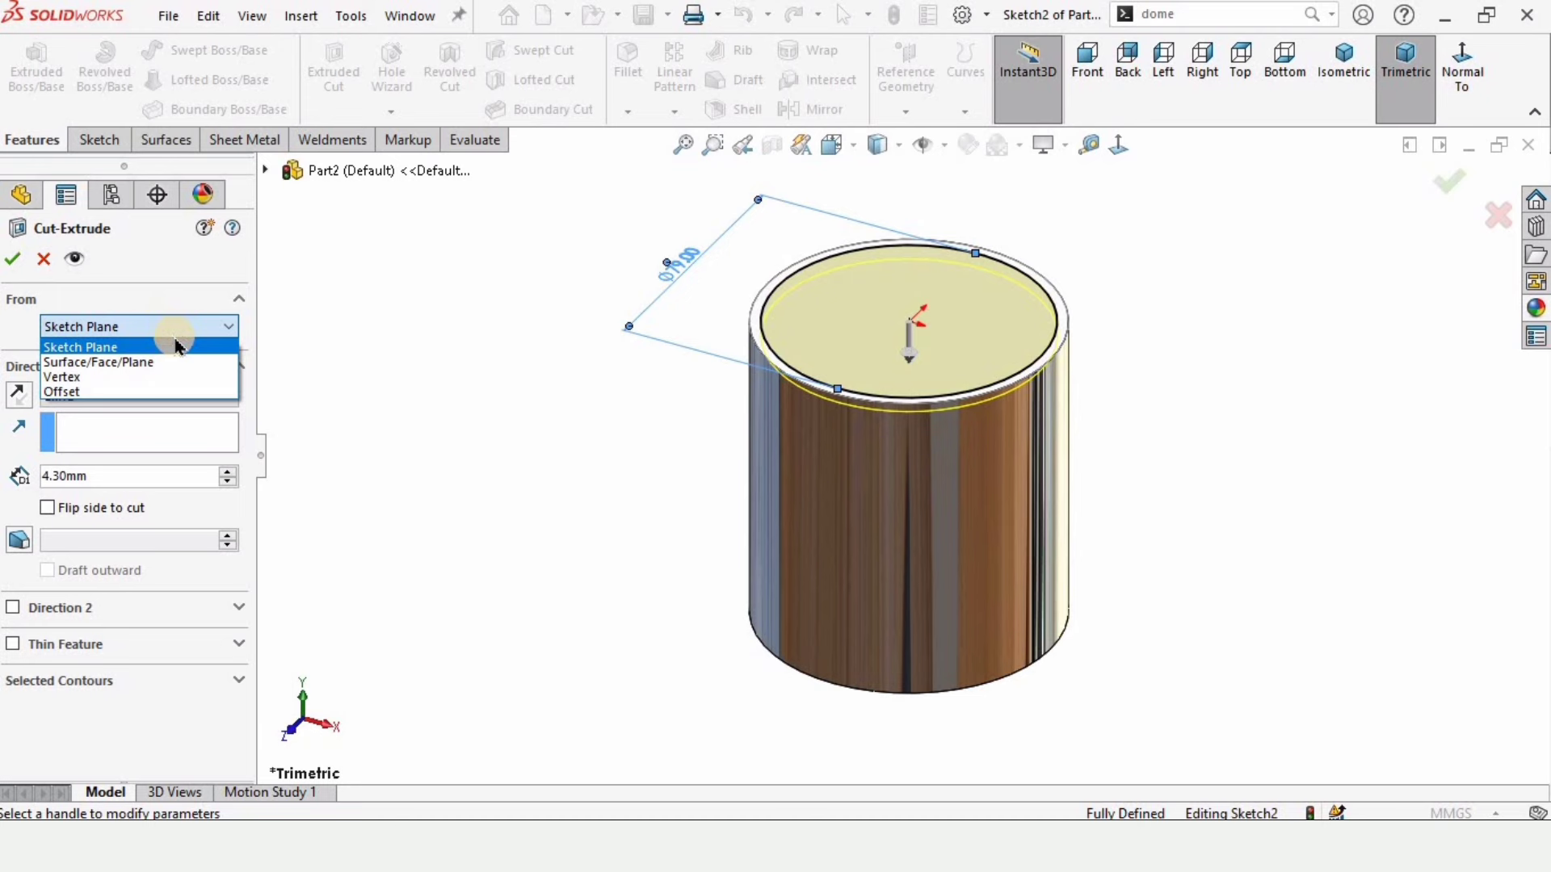
left_click(81, 388)
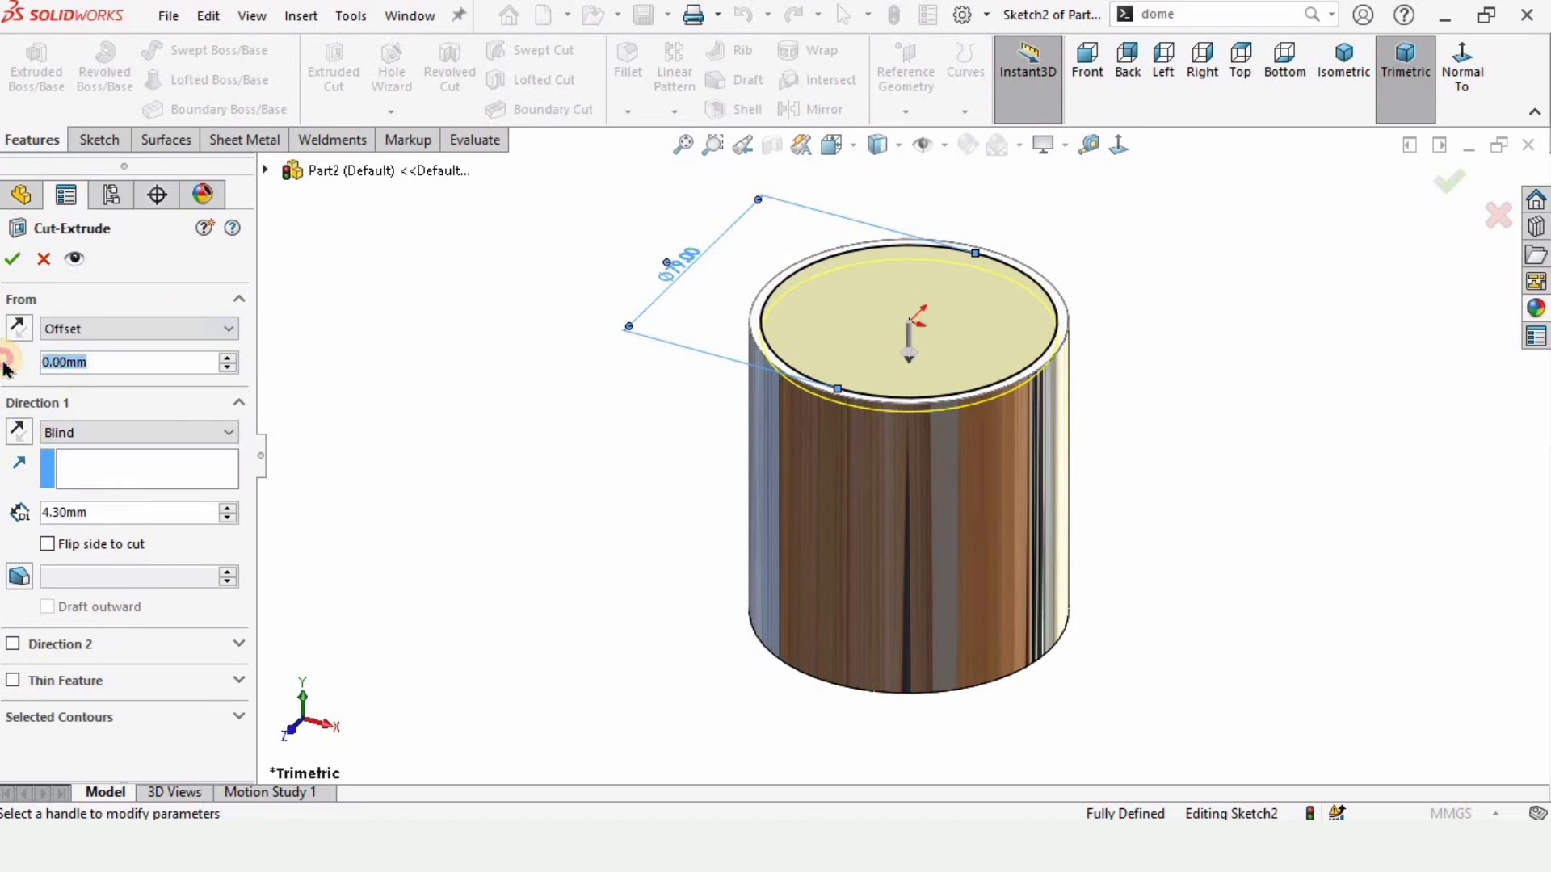
type("73")
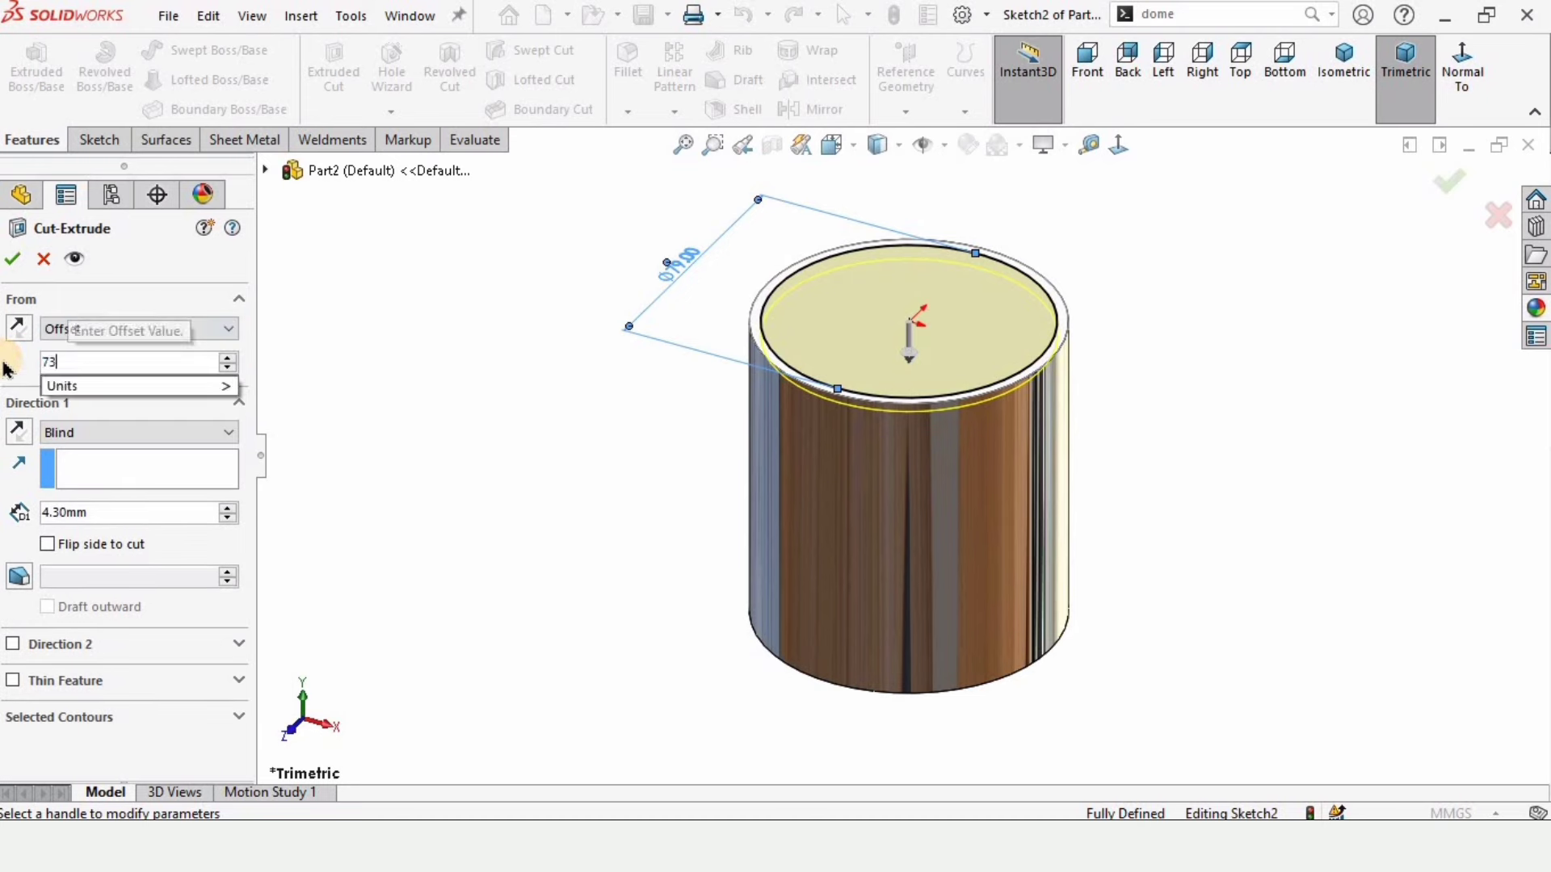
key("Return")
scroll(900, 378, "up", 4)
scroll(938, 341, "down", 2)
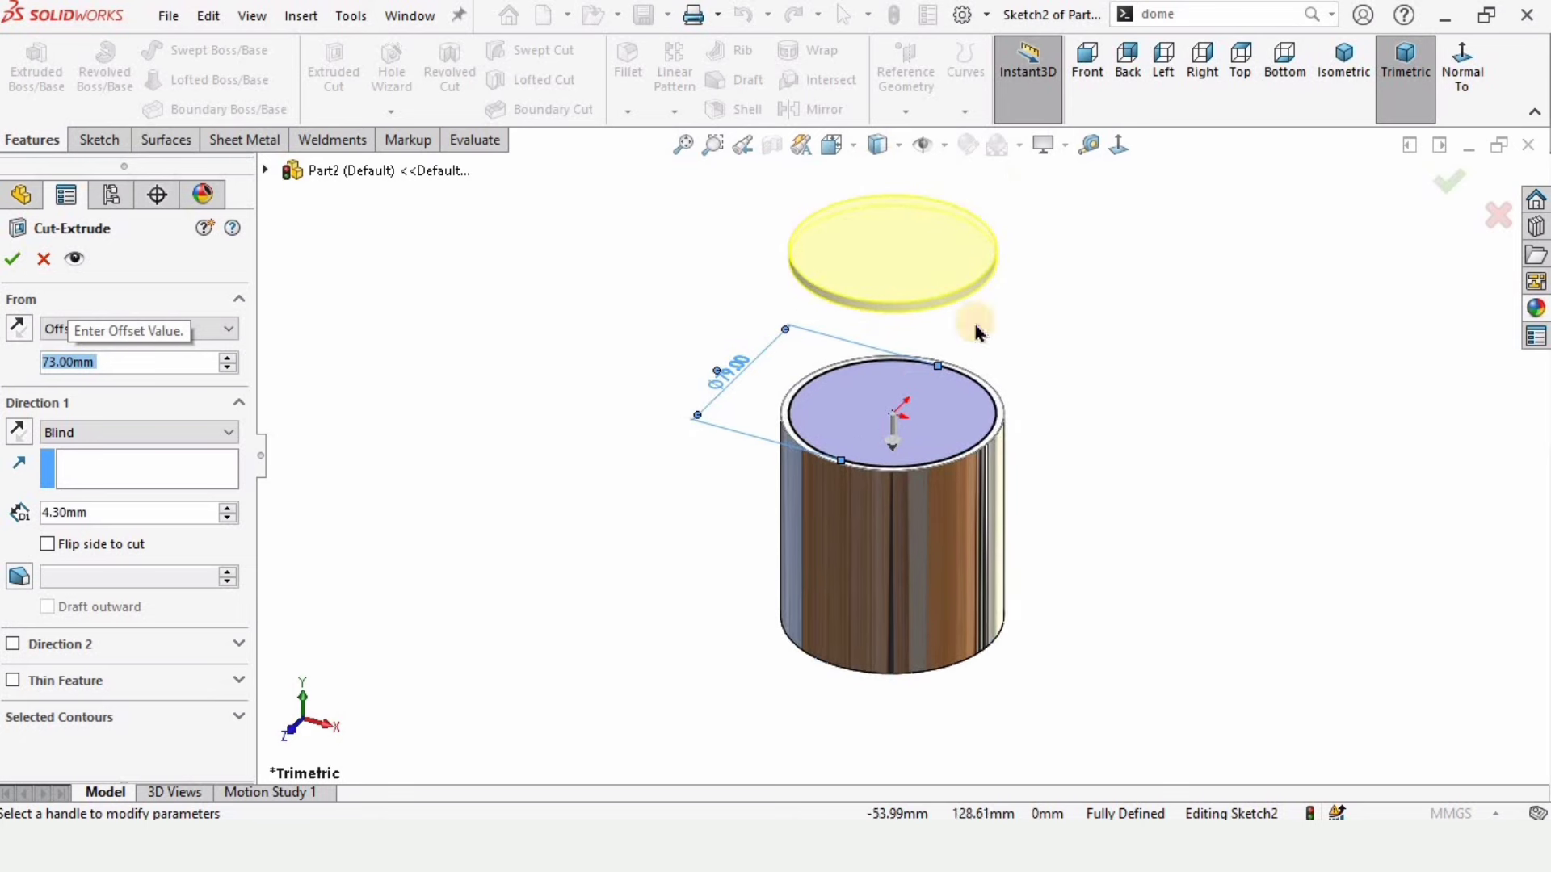
left_click(18, 327)
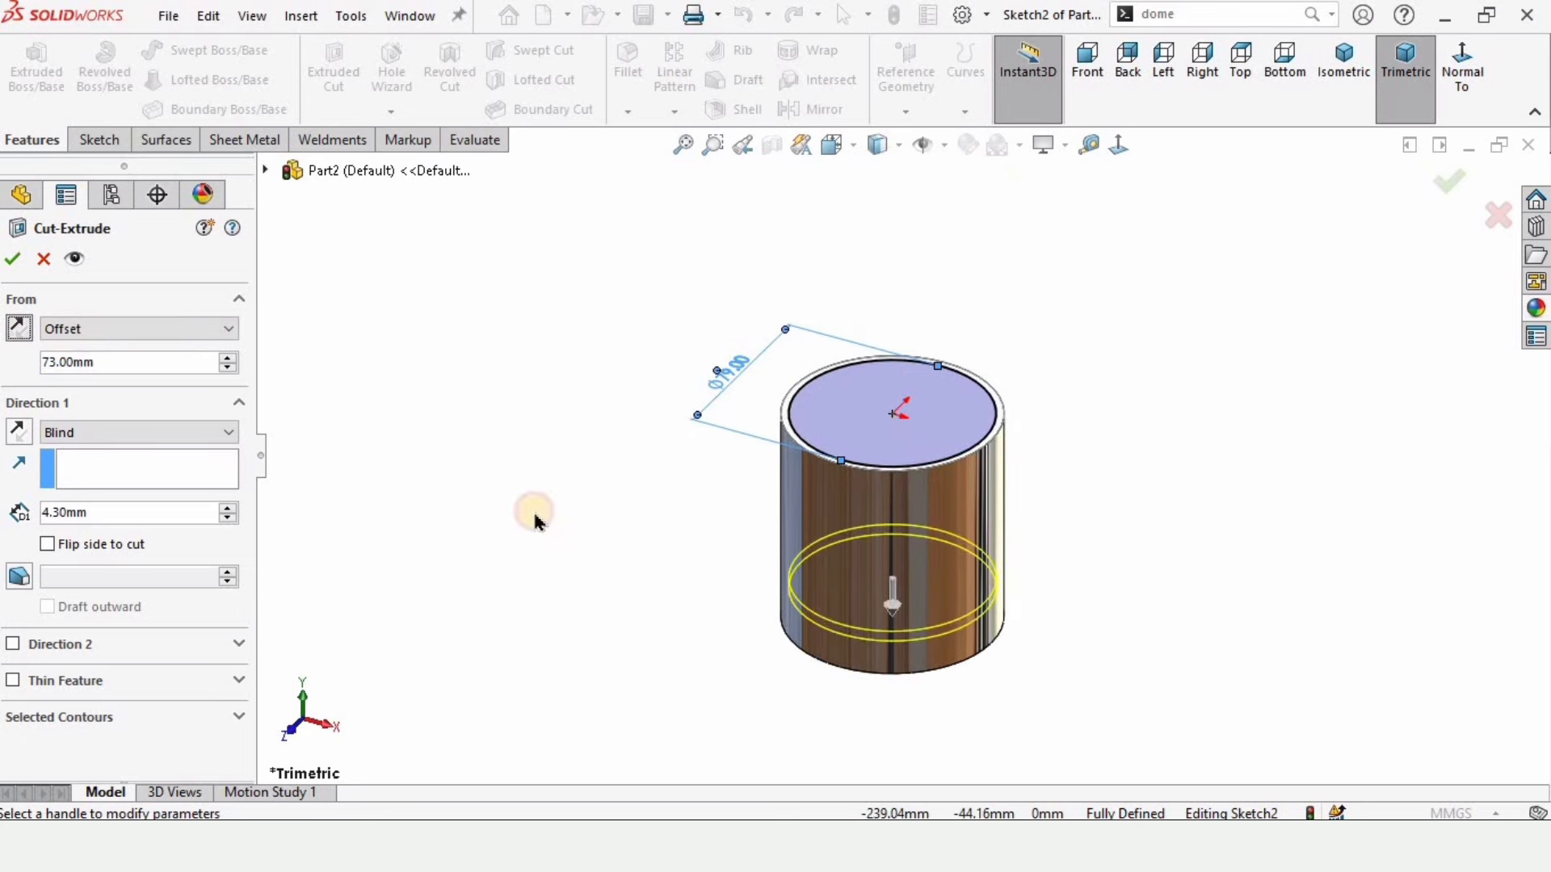
middle_click_drag(838, 578, 889, 571)
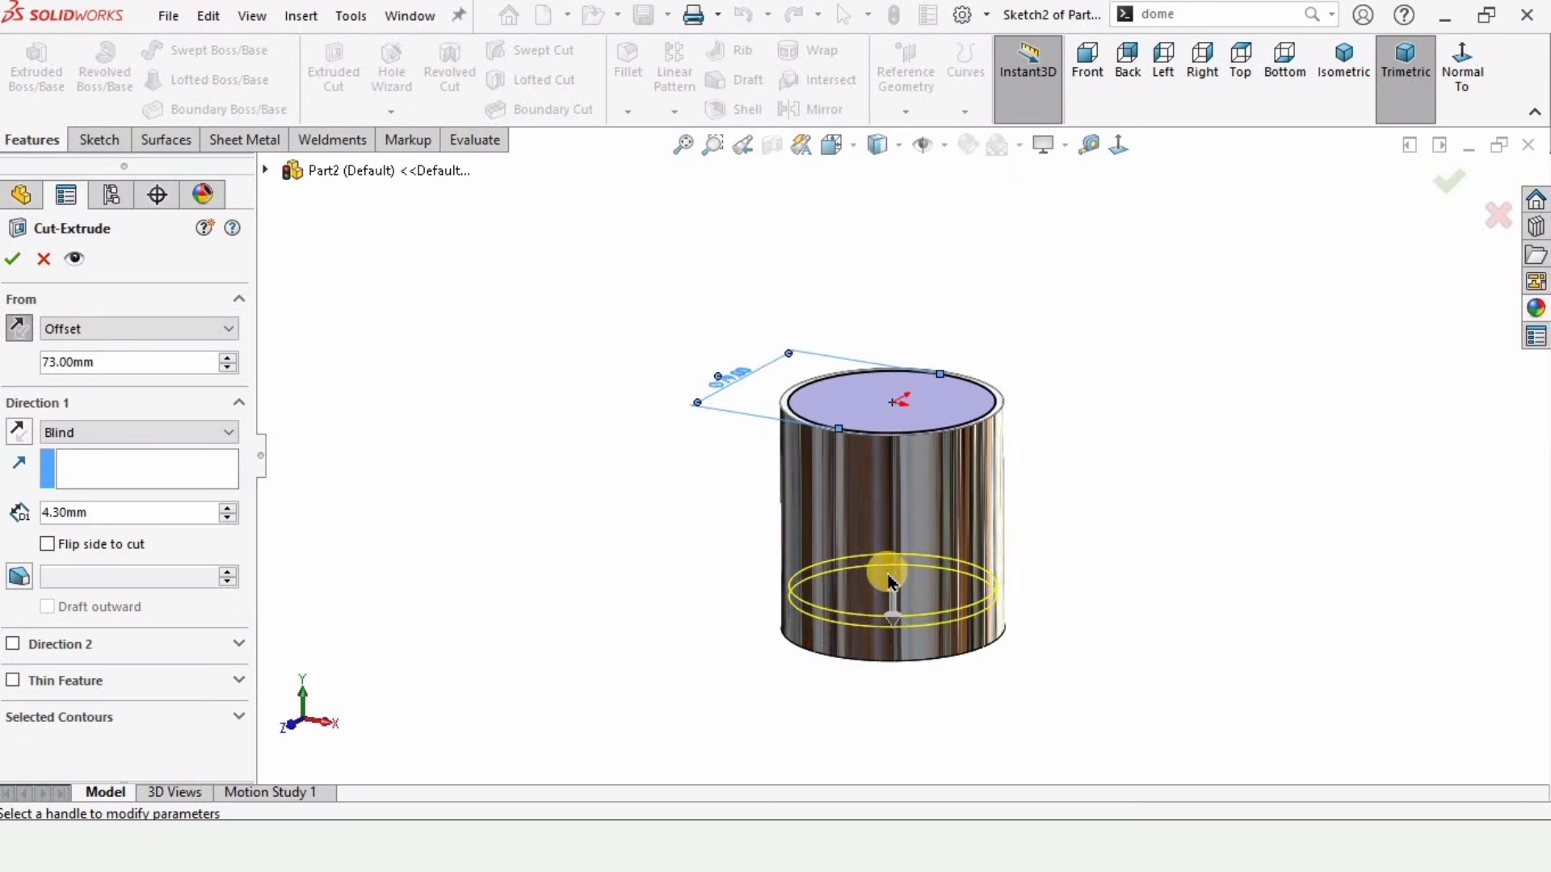
Step: Flip the side to cut so material outside the circle is removed, and finish the ring groove near the cylinder's base
left_click(48, 544)
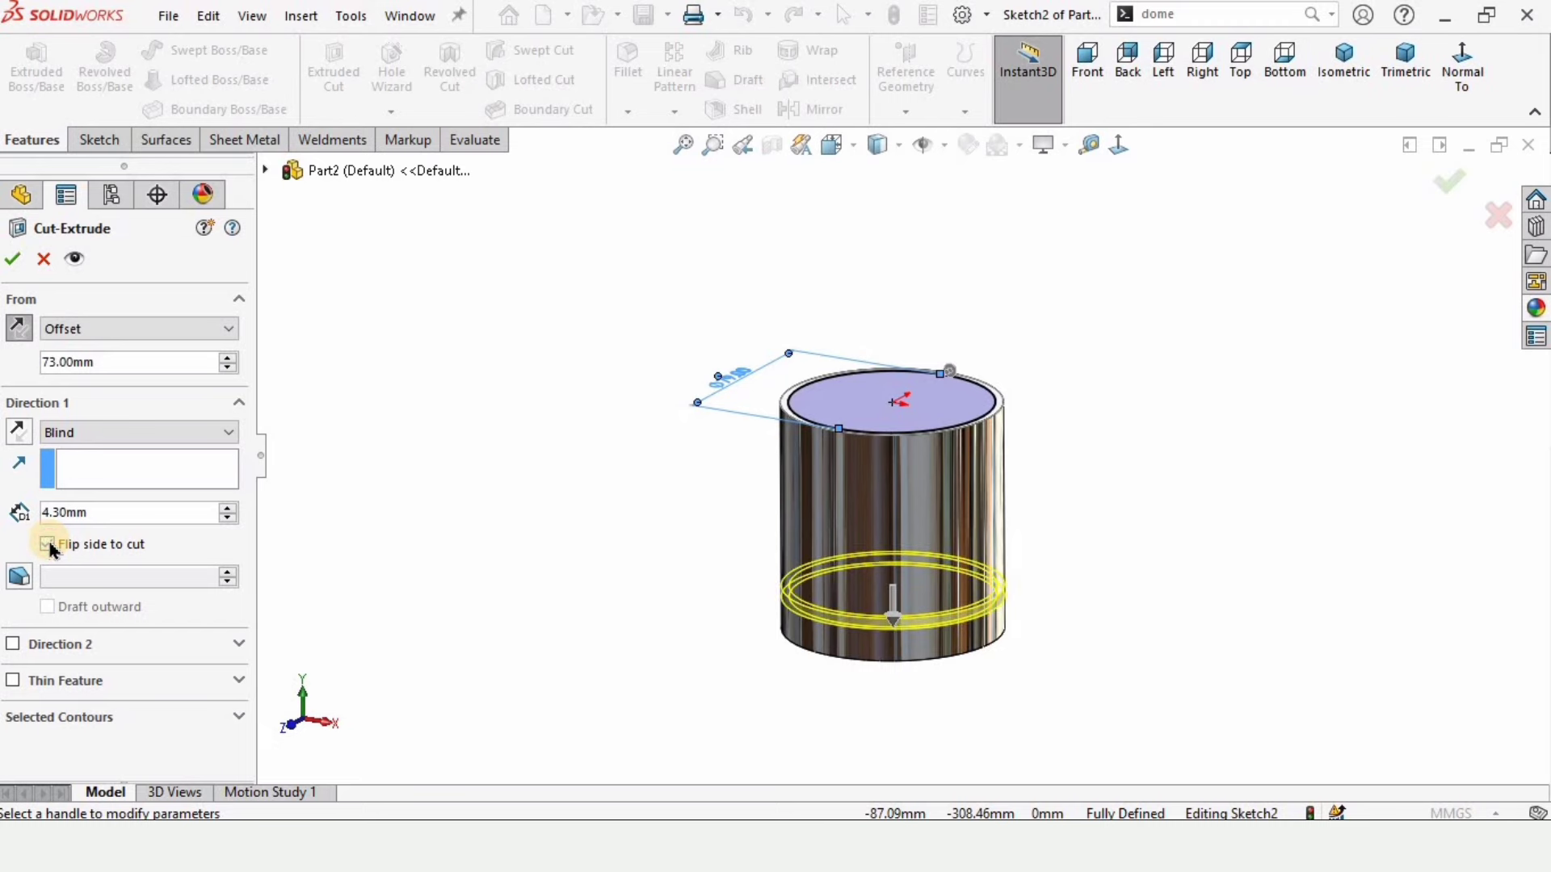
left_click(10, 262)
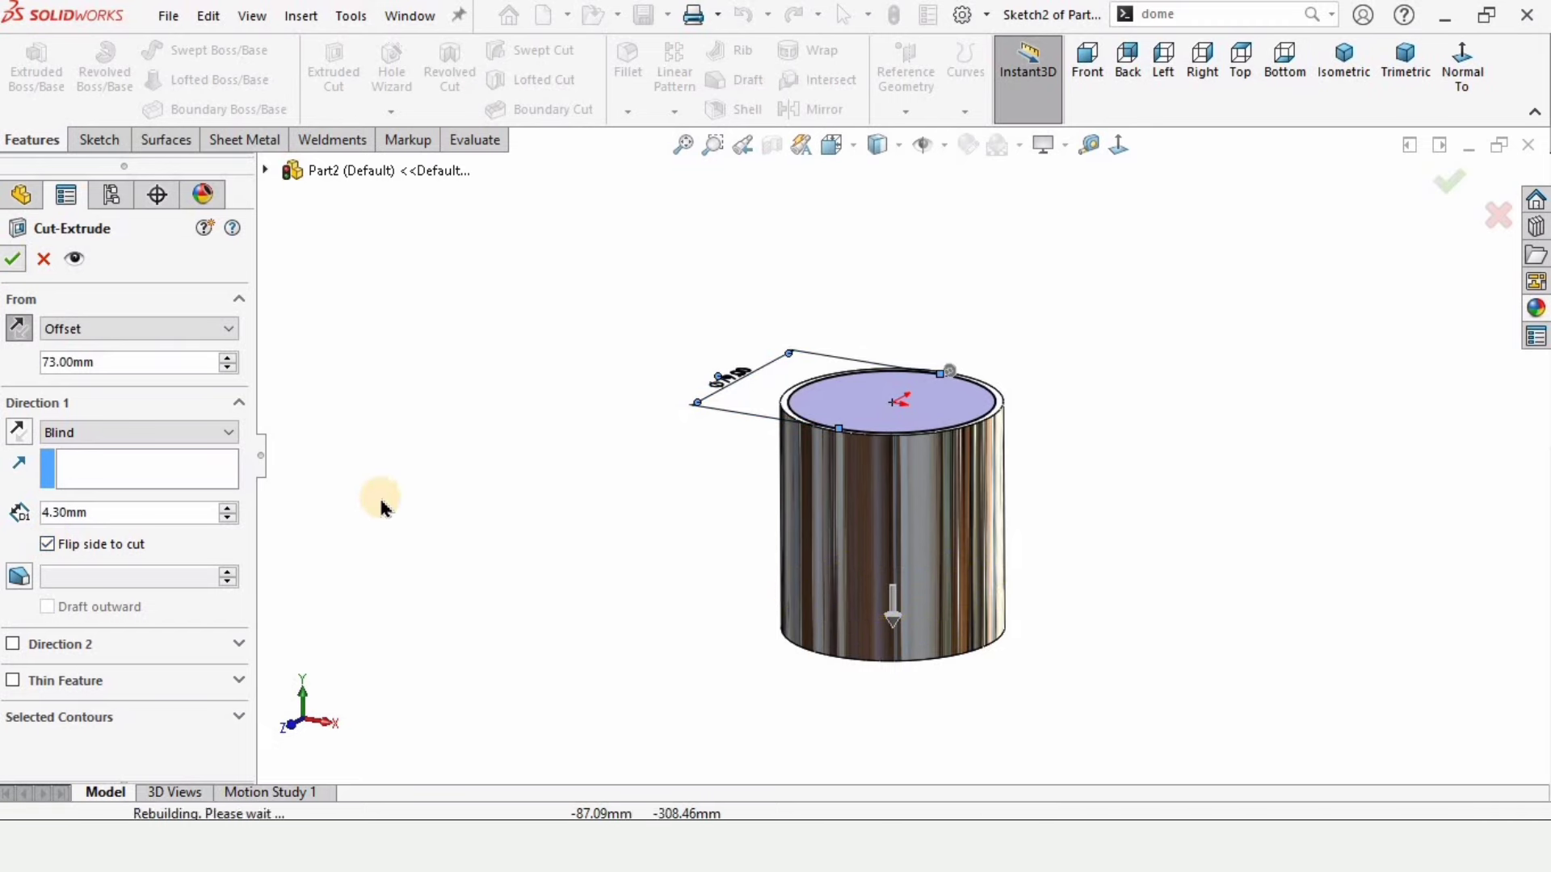
scroll(783, 581, "down", 3)
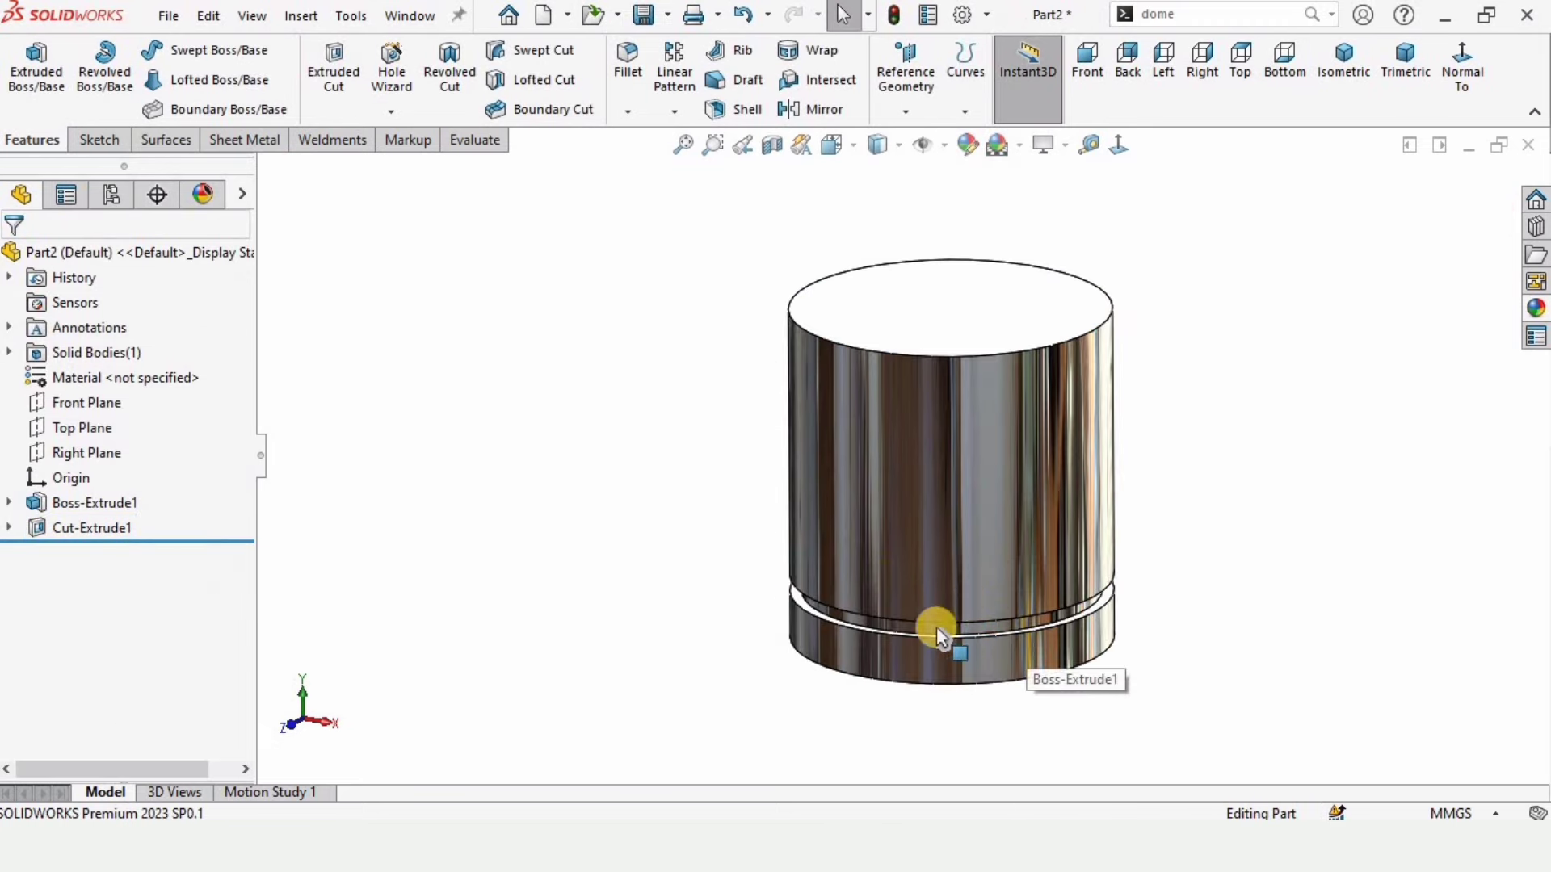
scroll(937, 627, "down", 4)
left_click(942, 598)
scroll(941, 599, "up", 2)
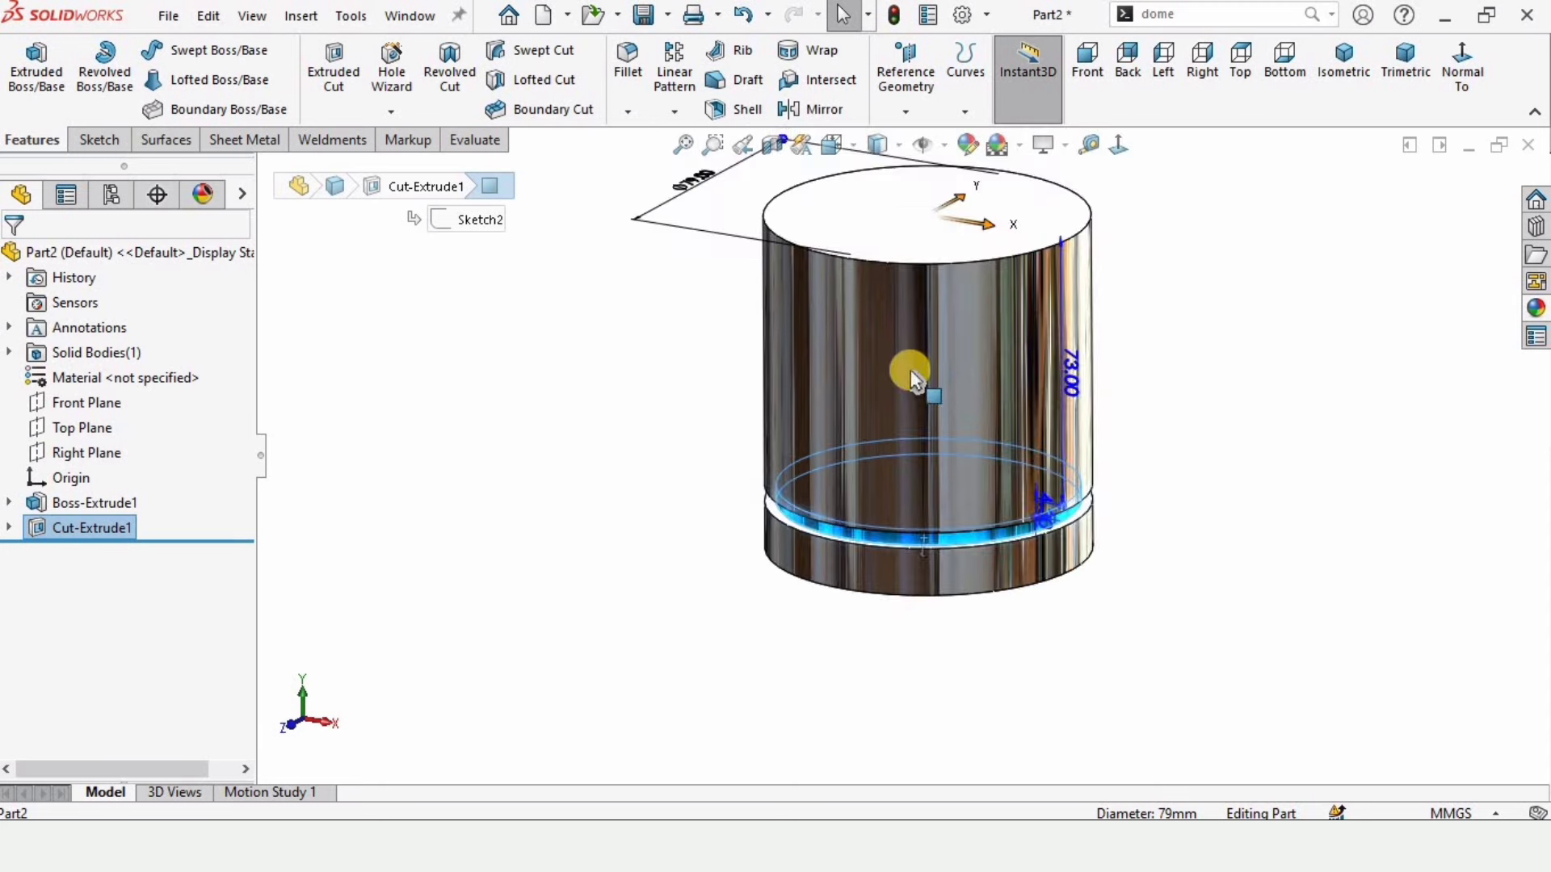
left_click(715, 415)
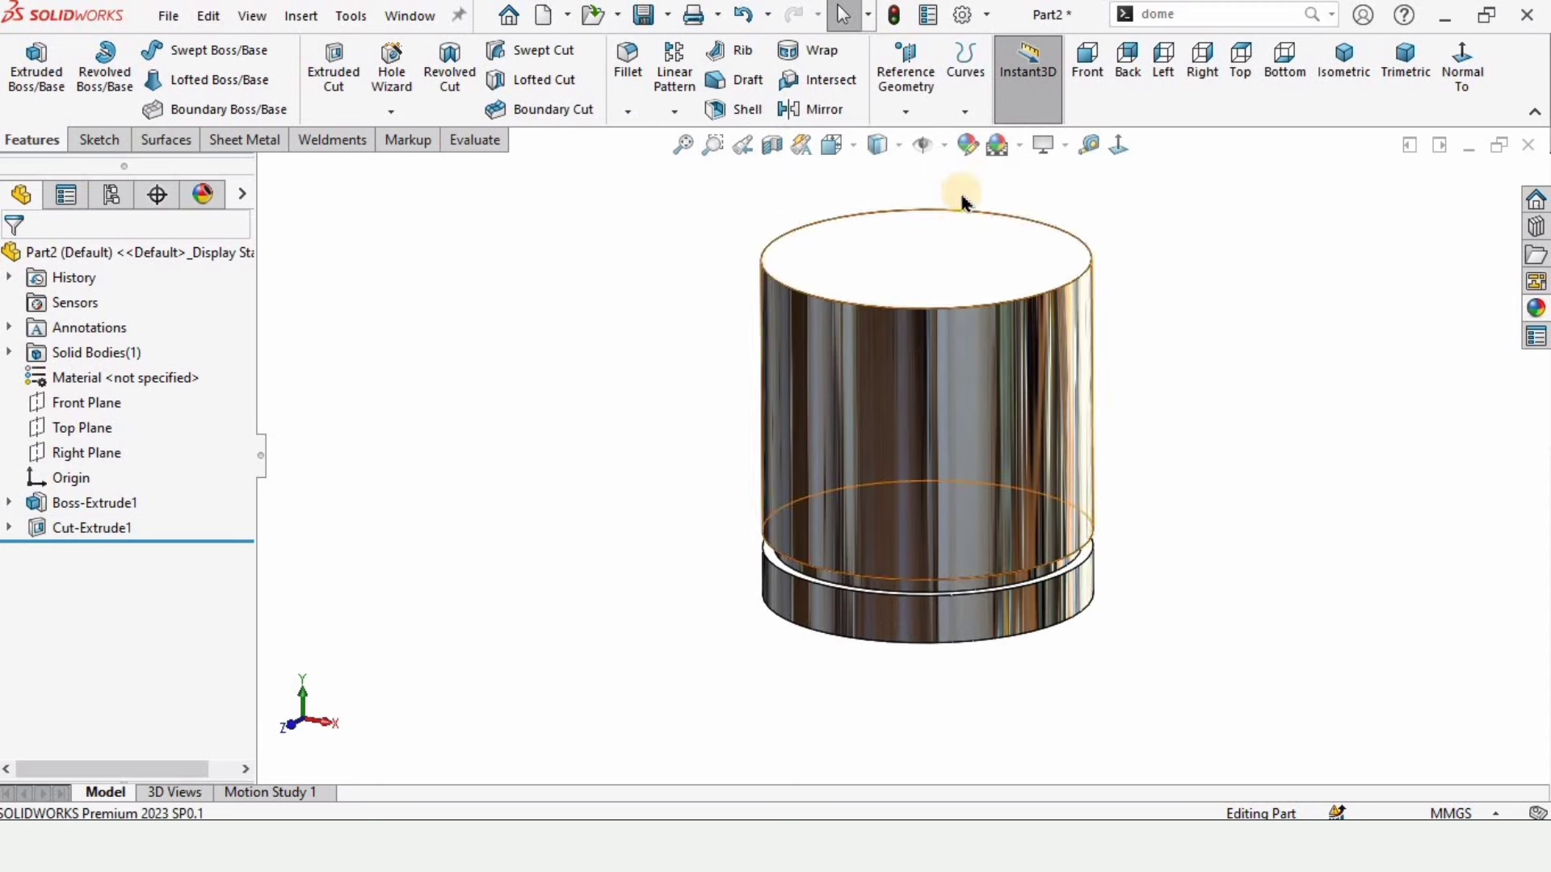
Step: Display the temporary axes and start a Linear Pattern using the cylinder's central axis as Direction 1
left_click(945, 147)
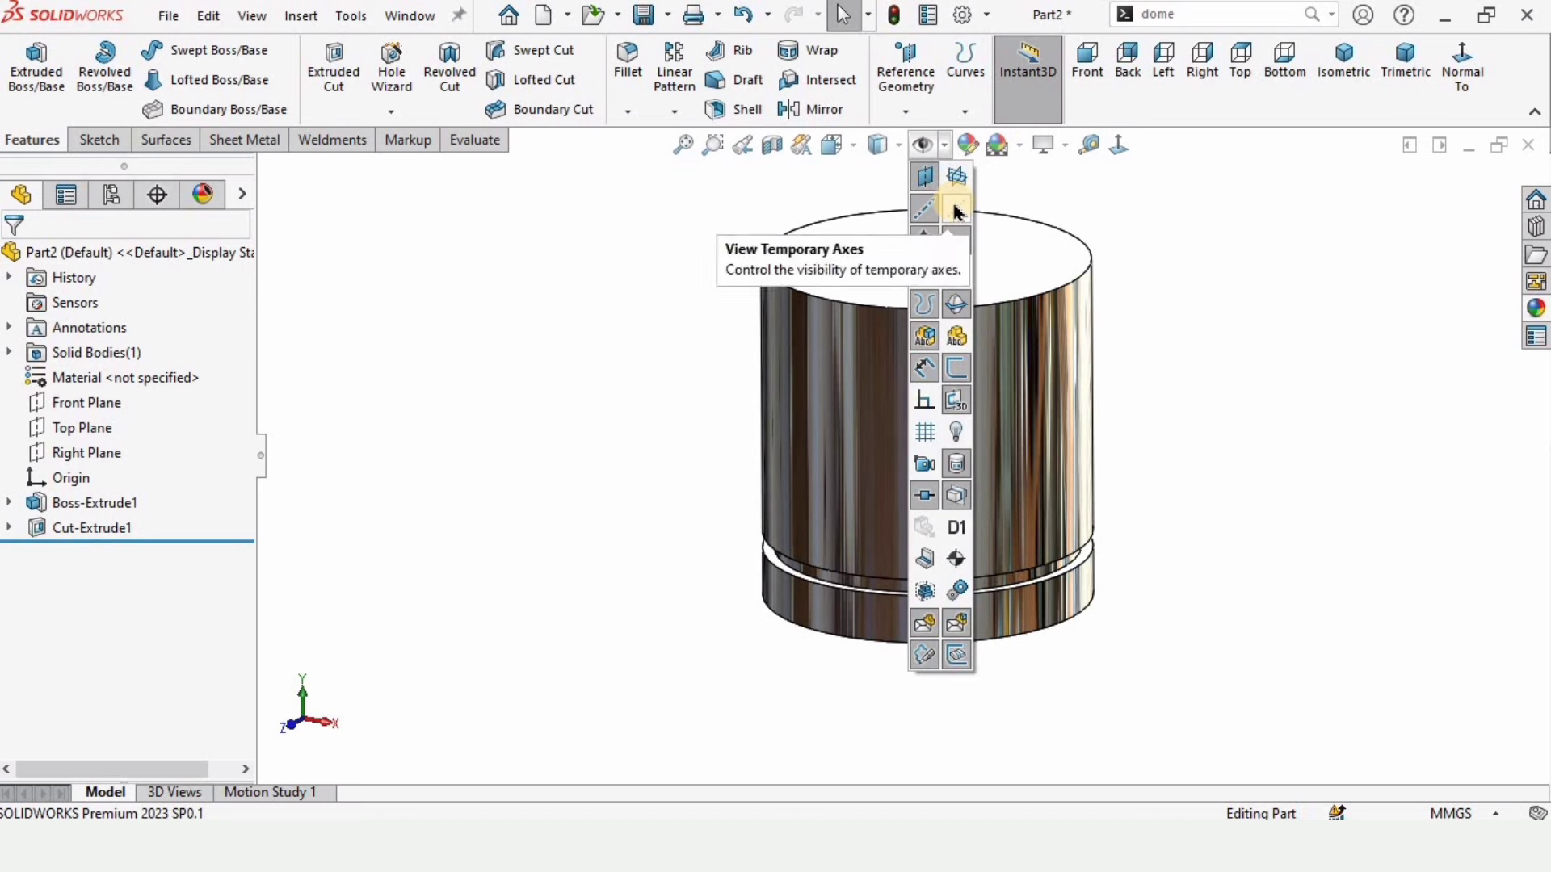
left_click(672, 311)
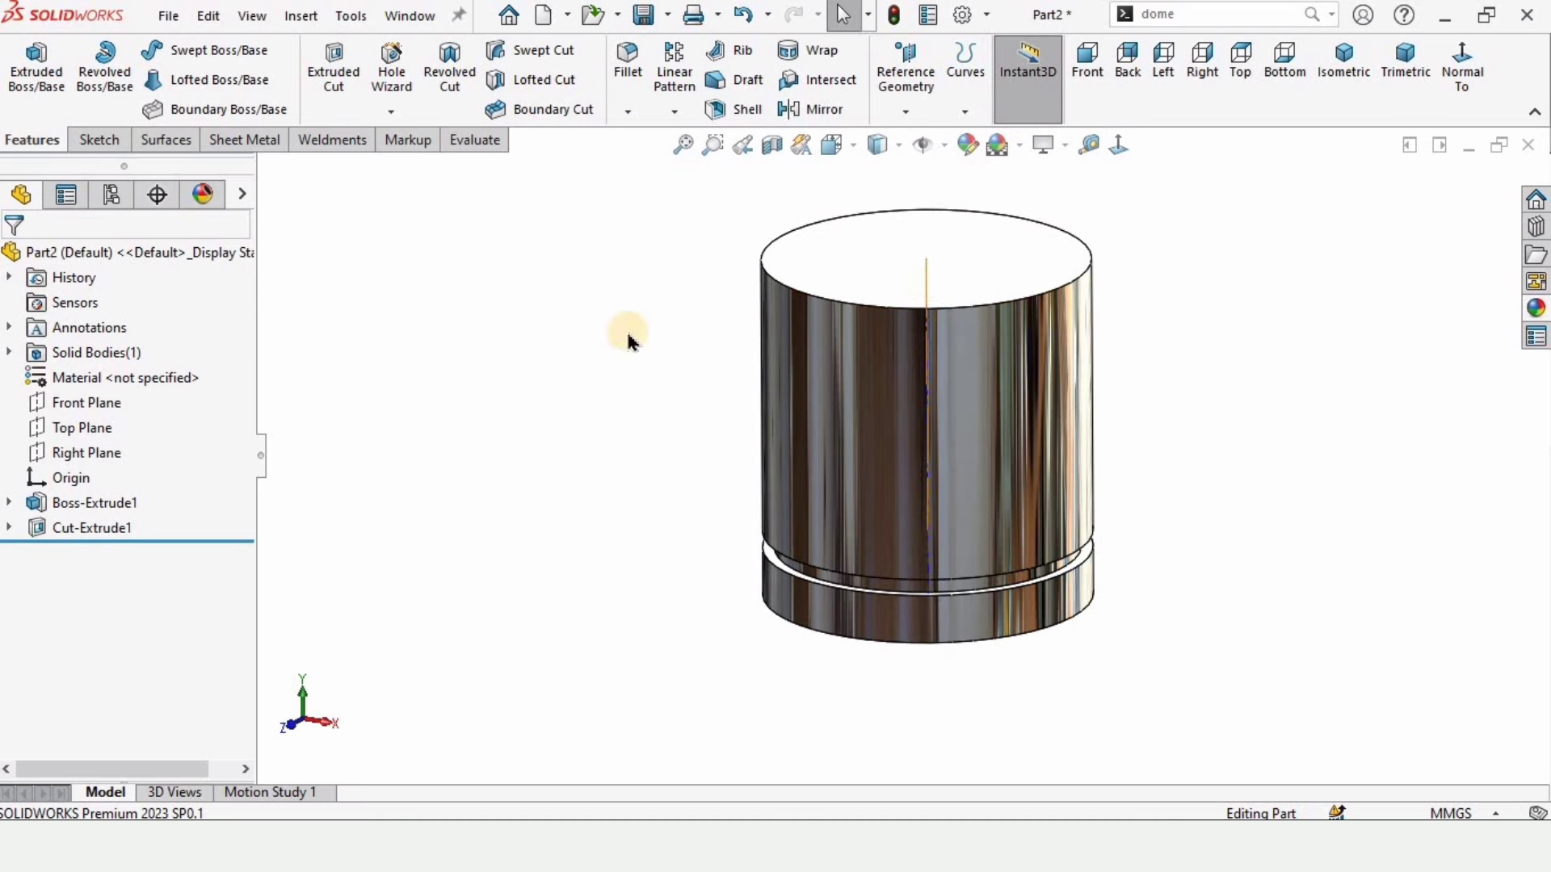
left_click(692, 80)
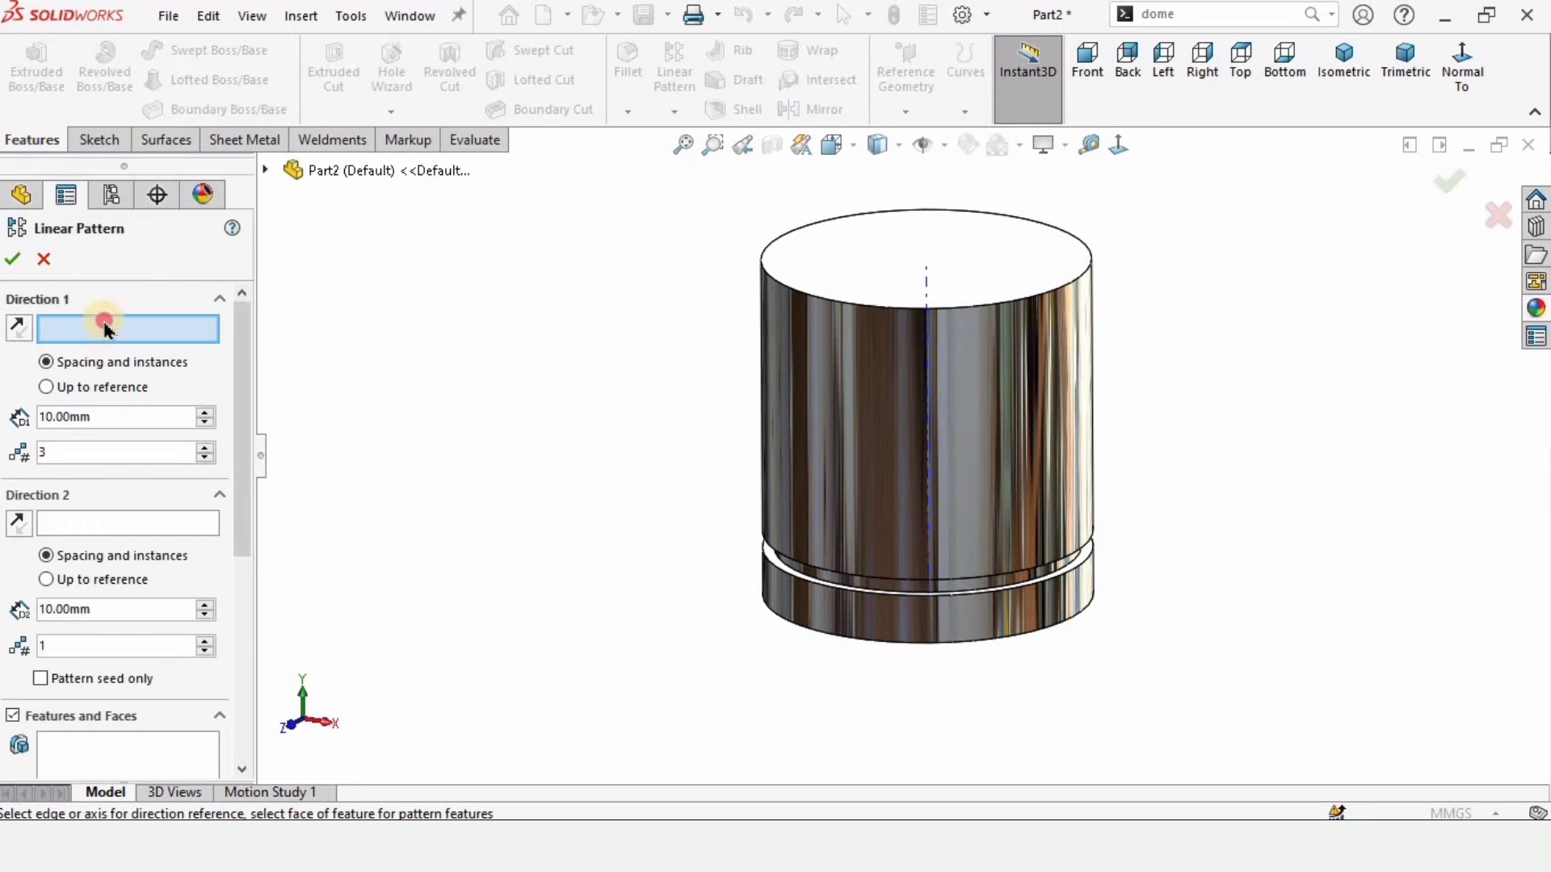
left_click(925, 285)
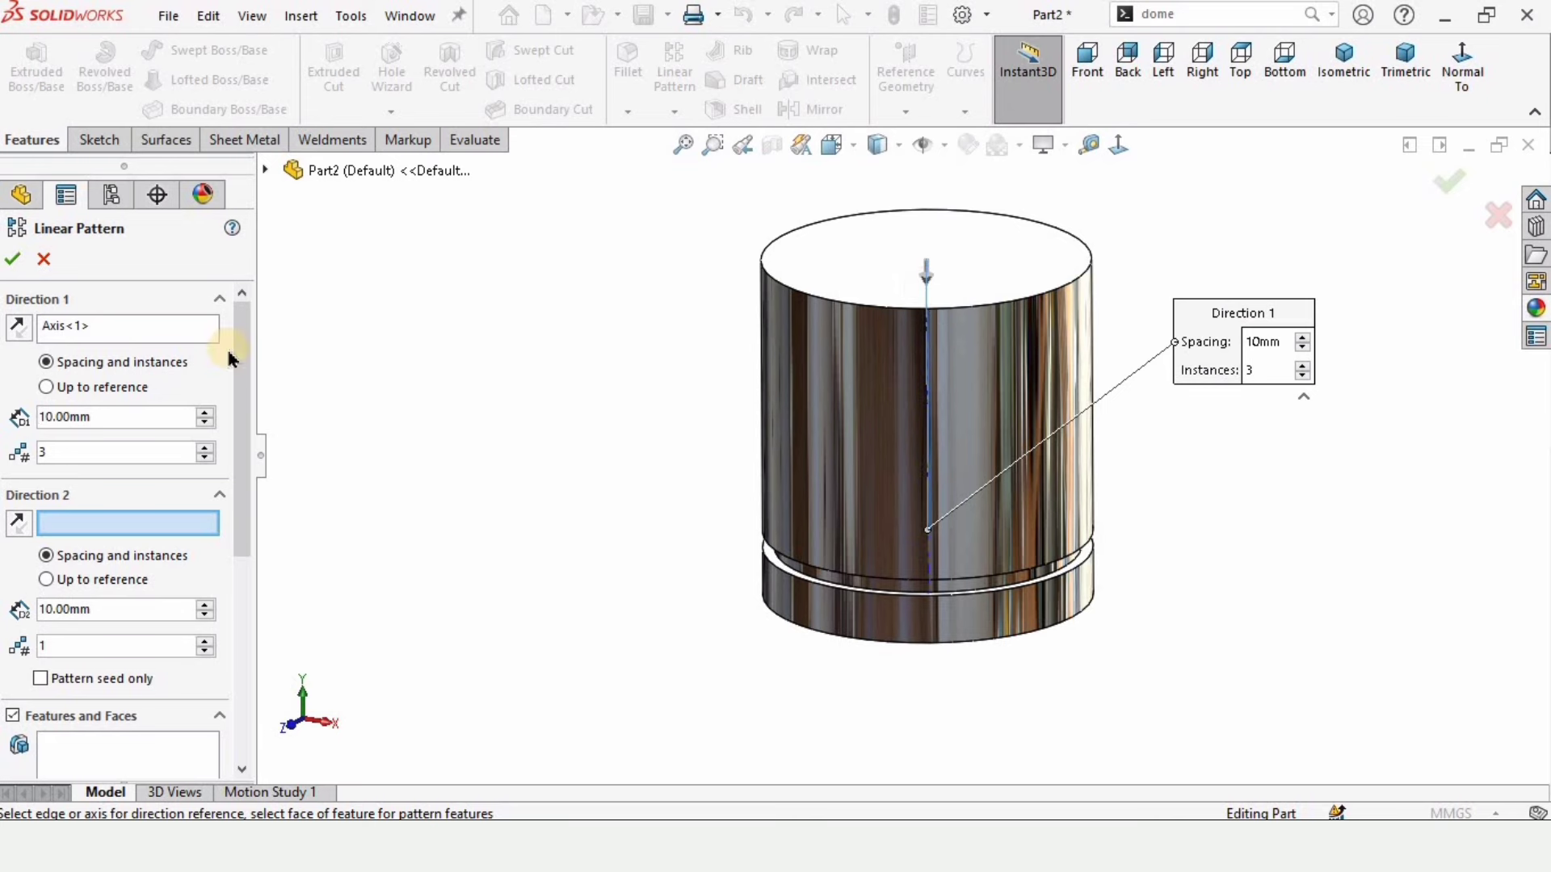
left_click(95, 326)
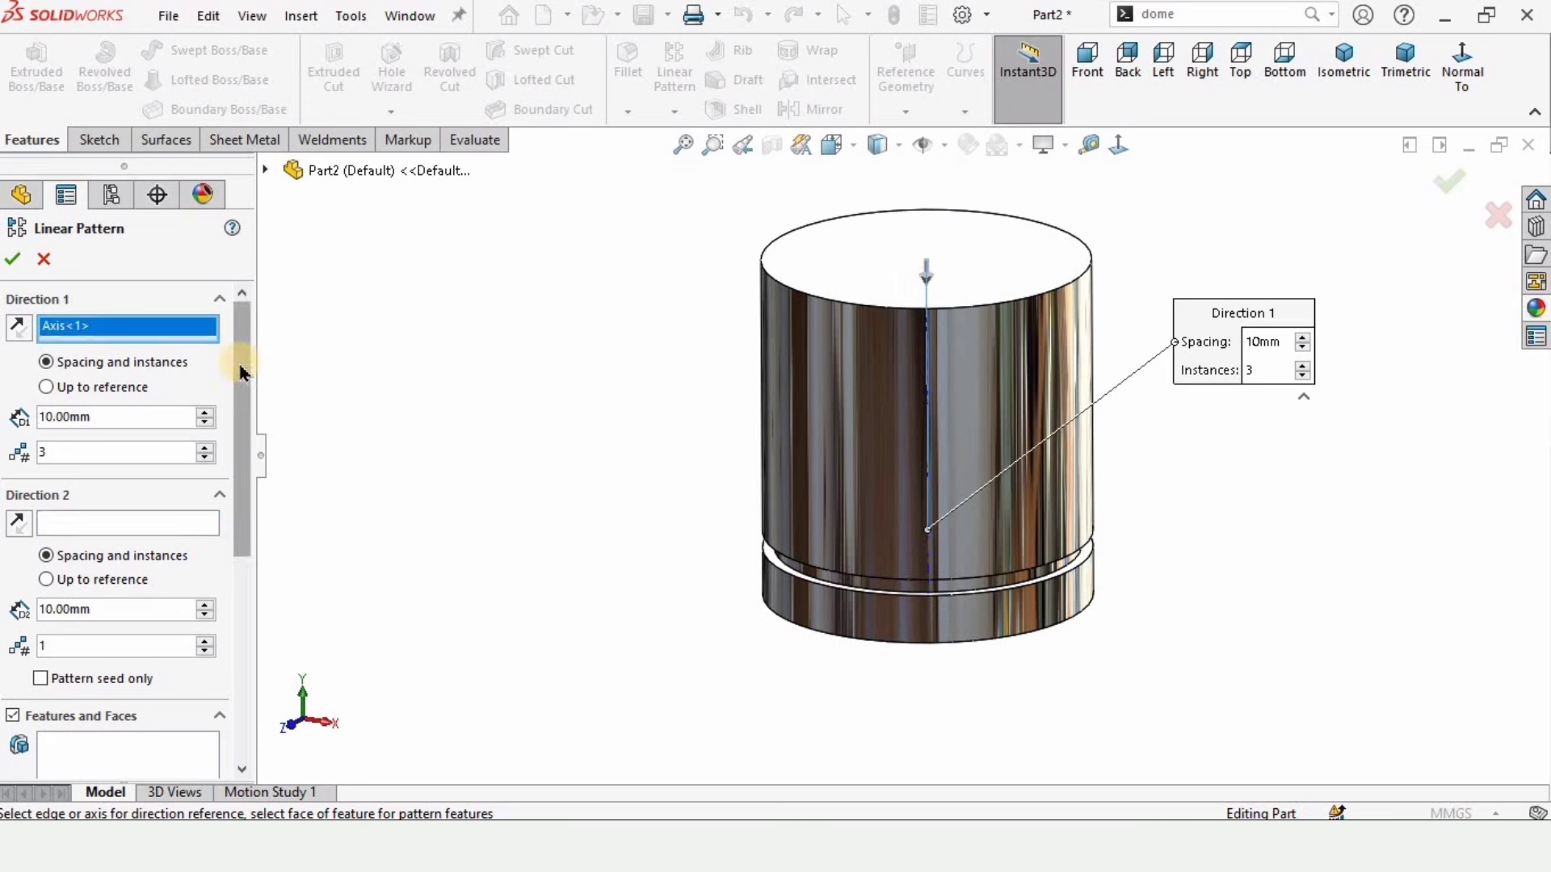
Step: Choose the ring groove cut as the feature to pattern and reverse Direction 1 to point up the cylinder
scroll(214, 403, "down", 3)
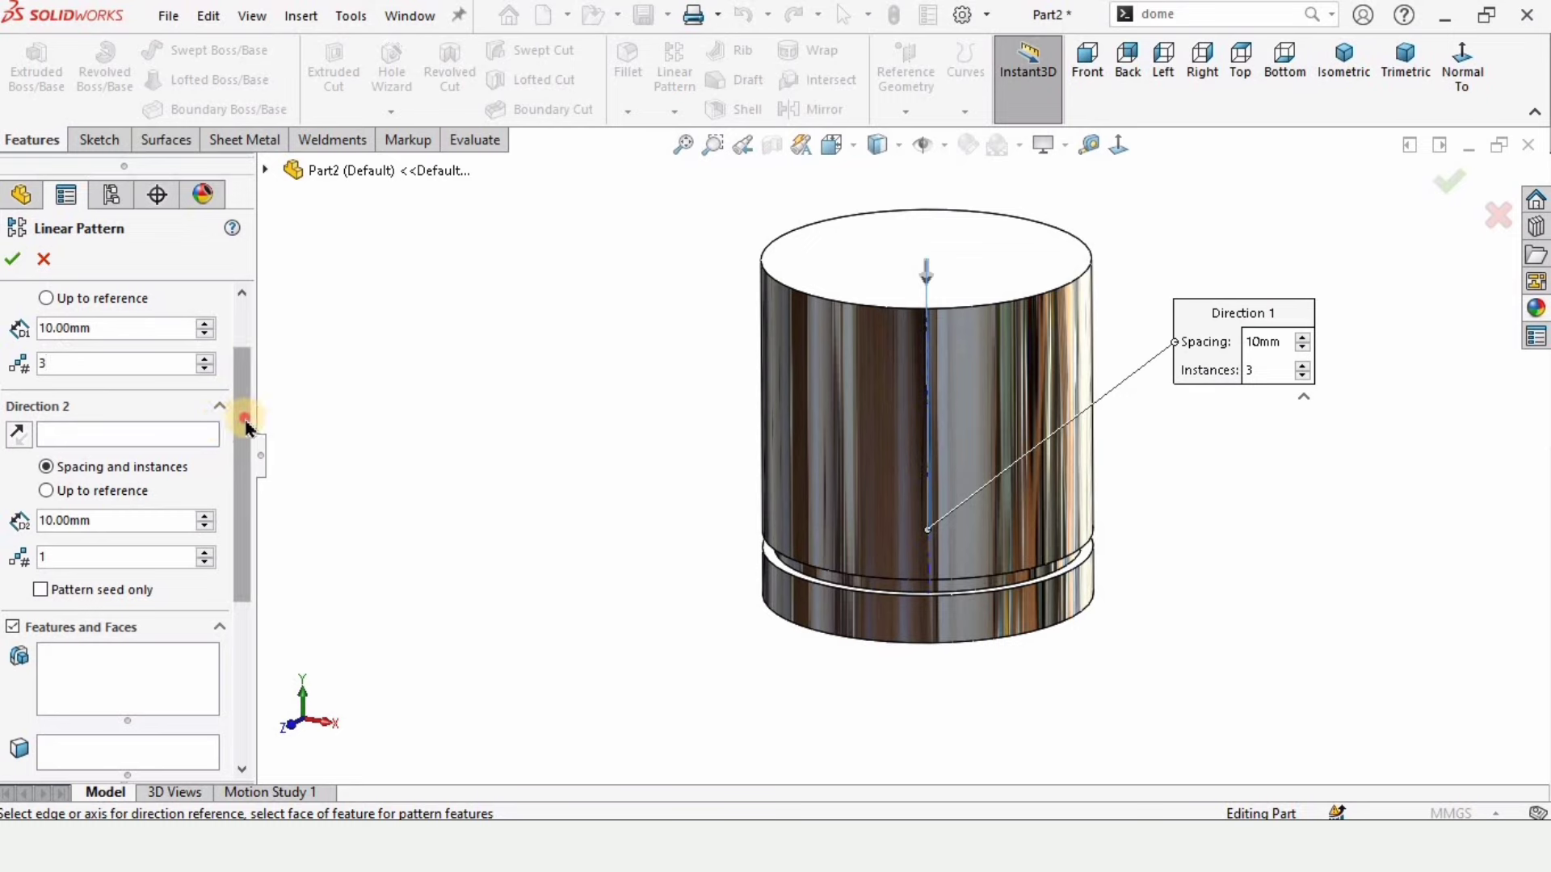
scroll(234, 484, "down", 5)
left_click(152, 533)
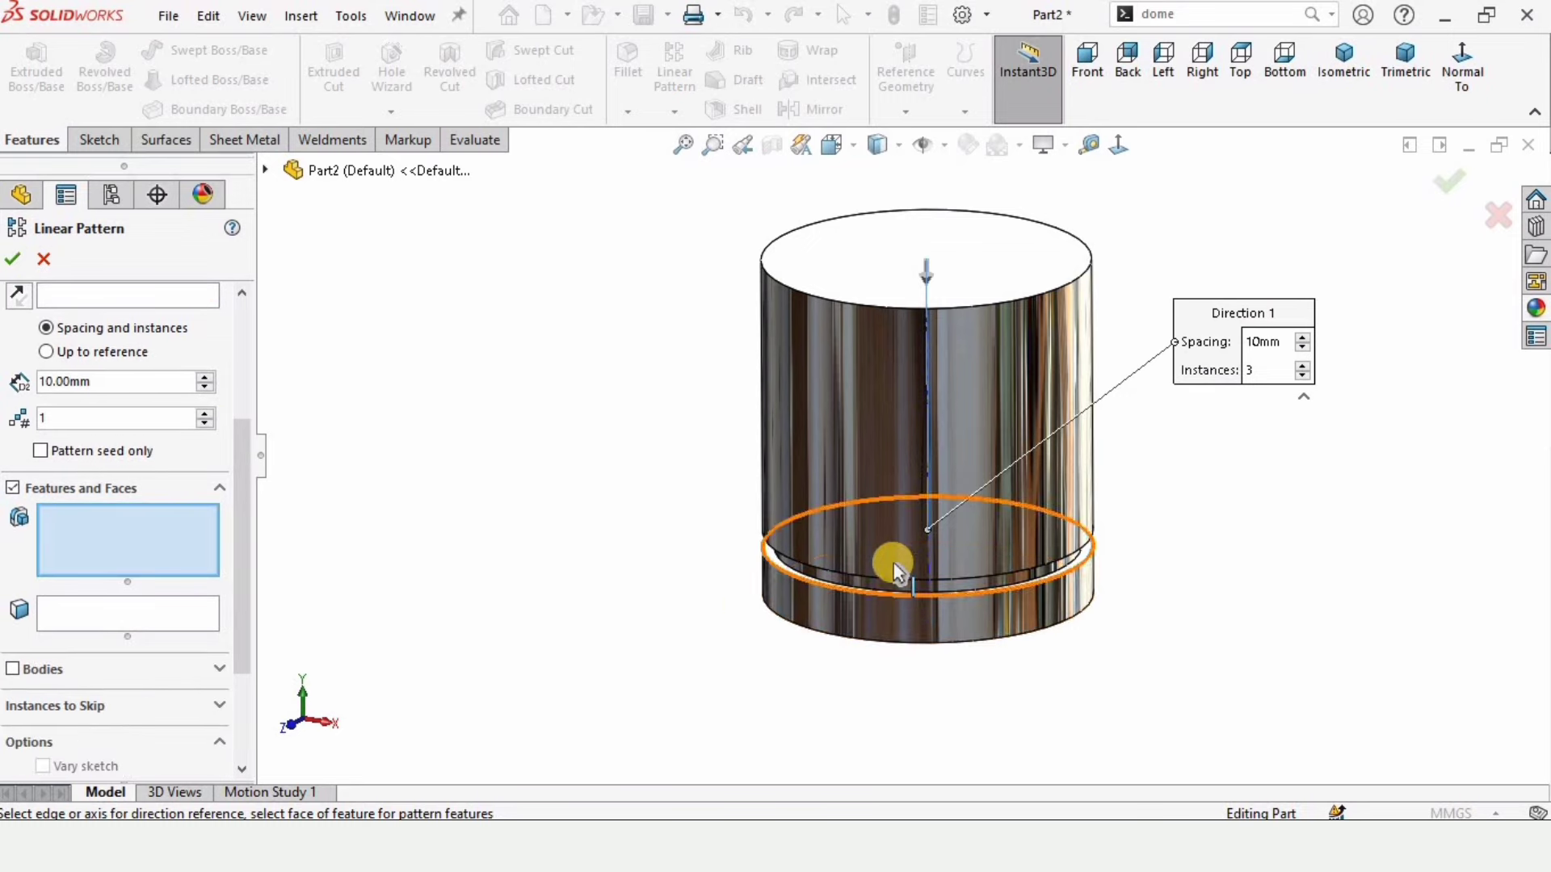
scroll(889, 561, "down", 3)
left_click(873, 543)
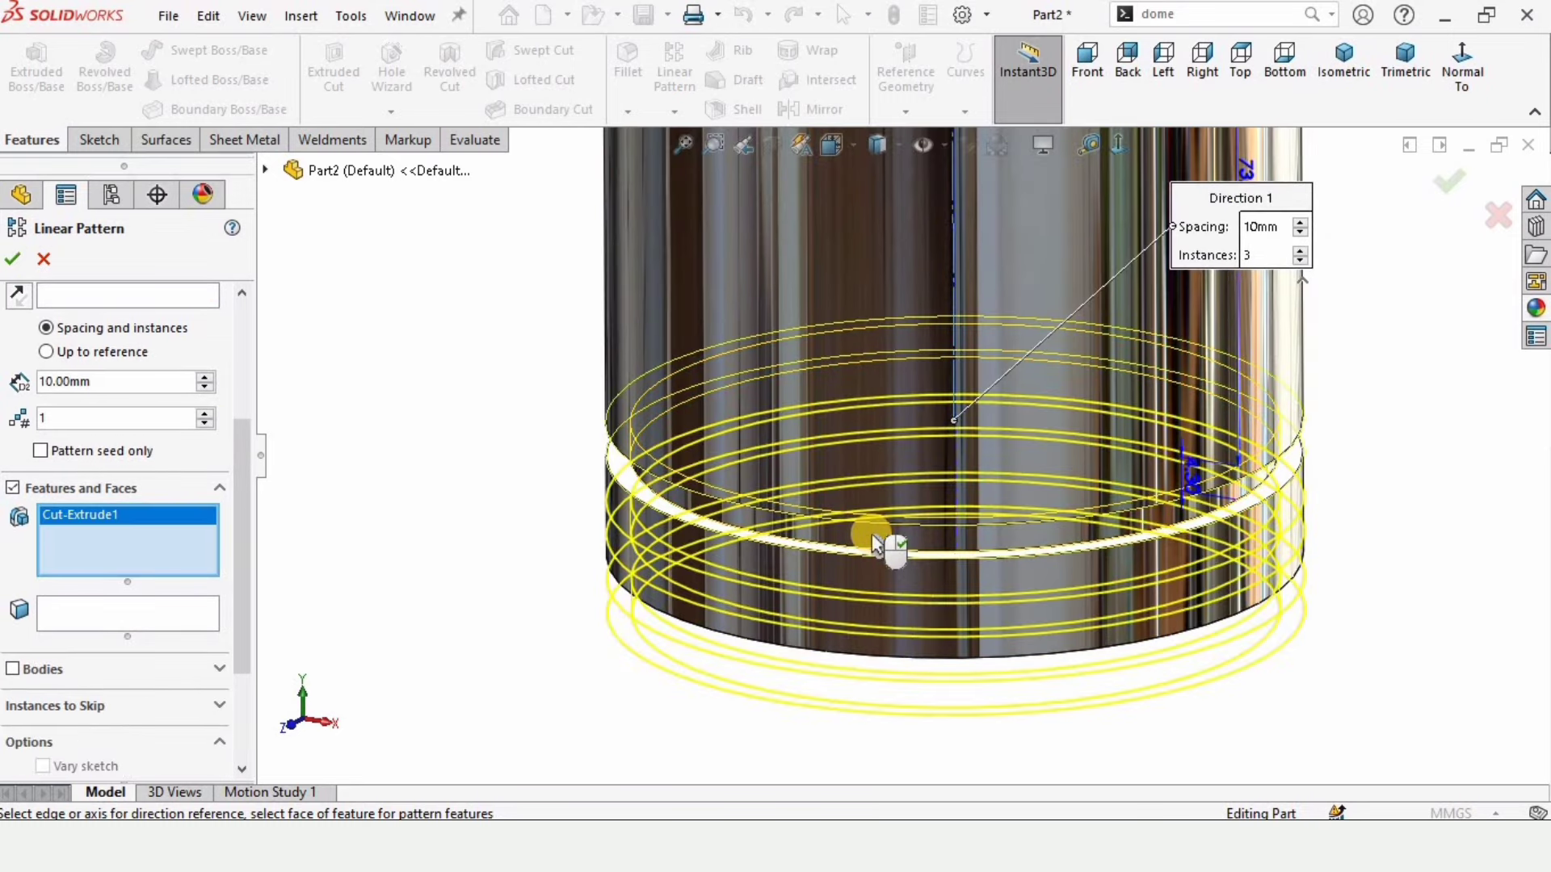
scroll(900, 443, "up", 5)
scroll(883, 496, "down", 1)
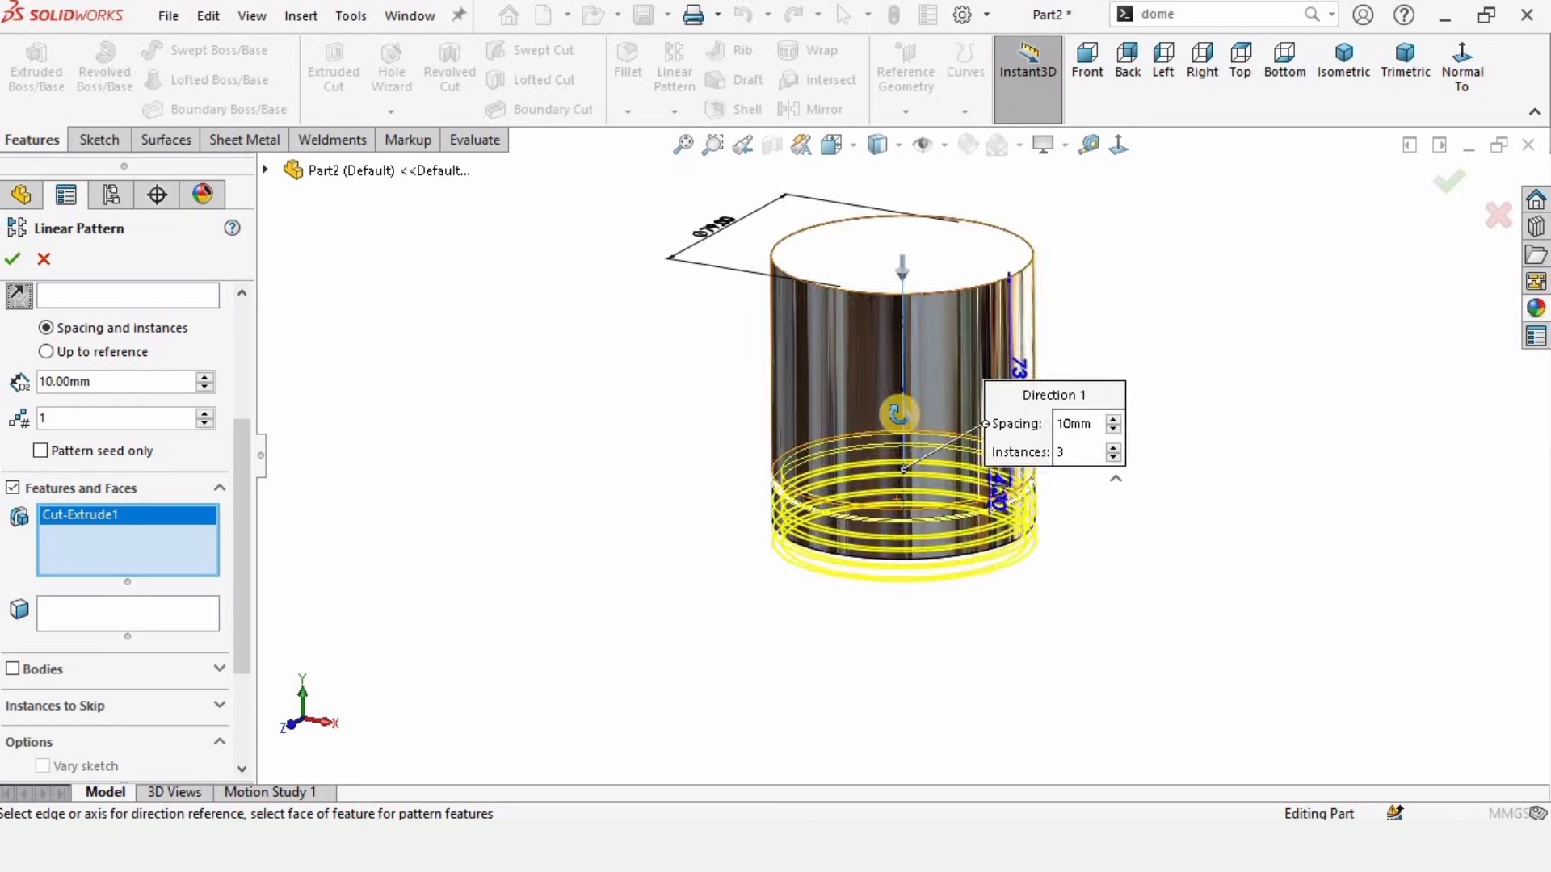
middle_click_drag(901, 418, 808, 444)
scroll(184, 372, "up", 5)
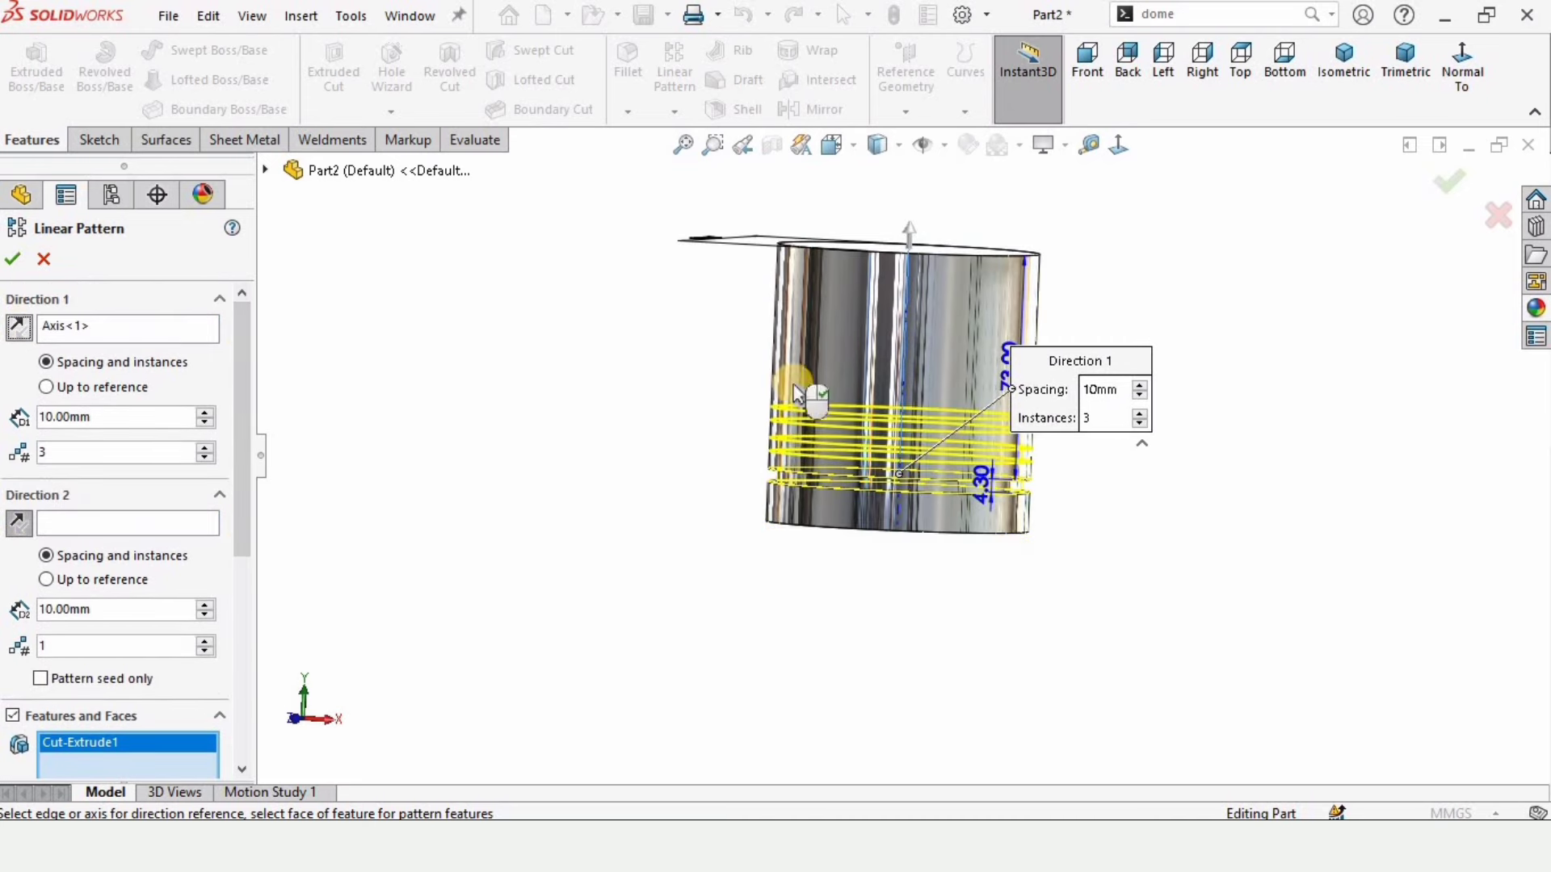
Step: Set the groove pattern's spacing to 11.6 mm with 3 instances and finish the pattern
scroll(772, 494, "down", 3)
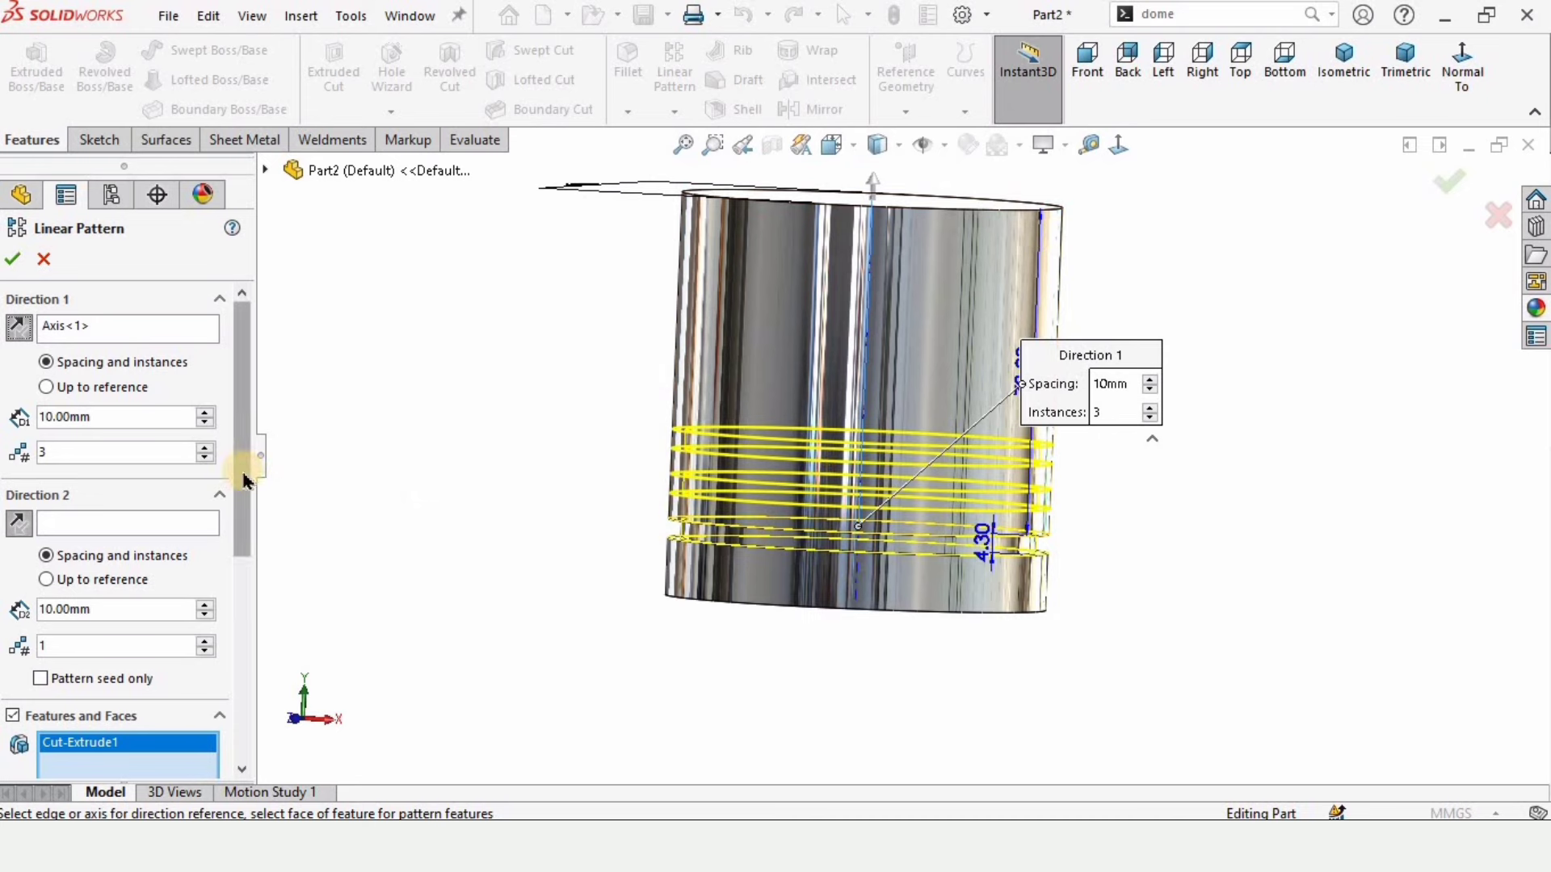
left_click_drag(242, 471, 242, 473)
left_click_drag(108, 414, 186, 444)
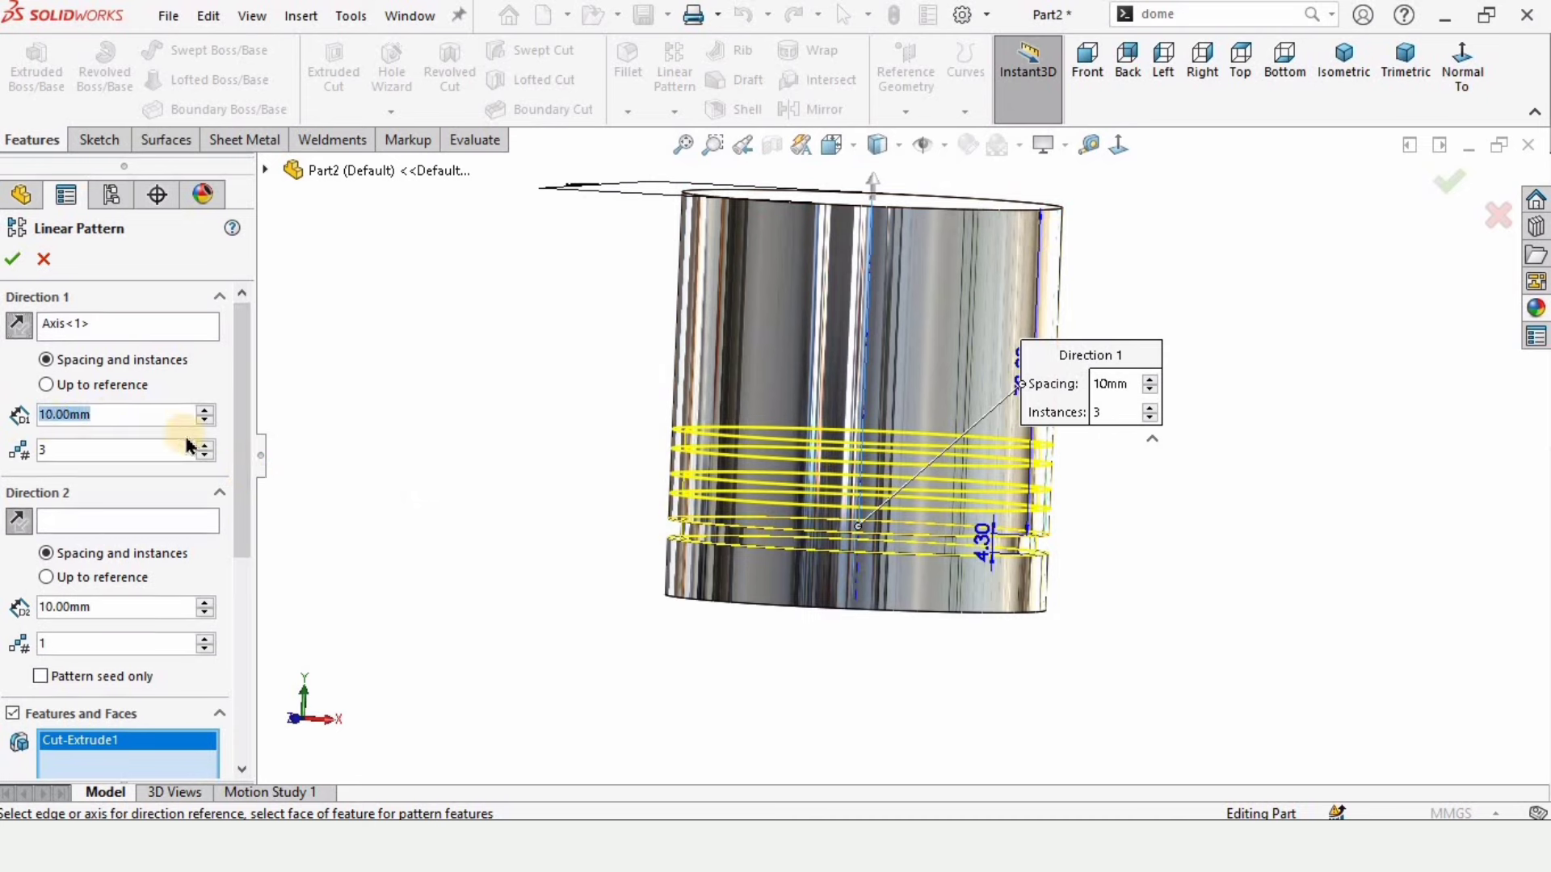
type("11.")
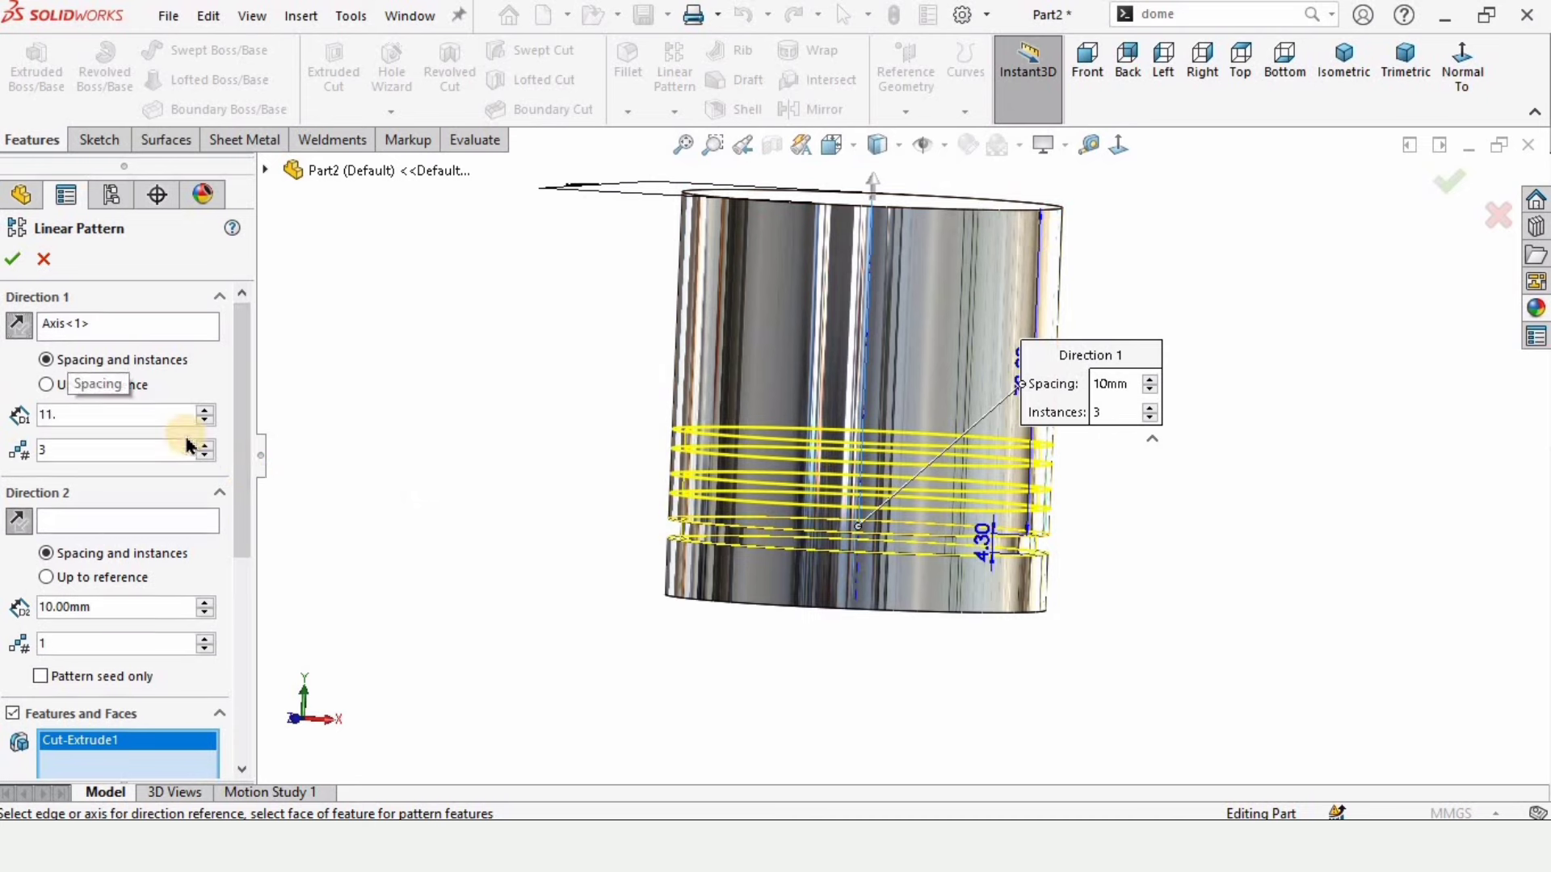
type("6")
key("Return")
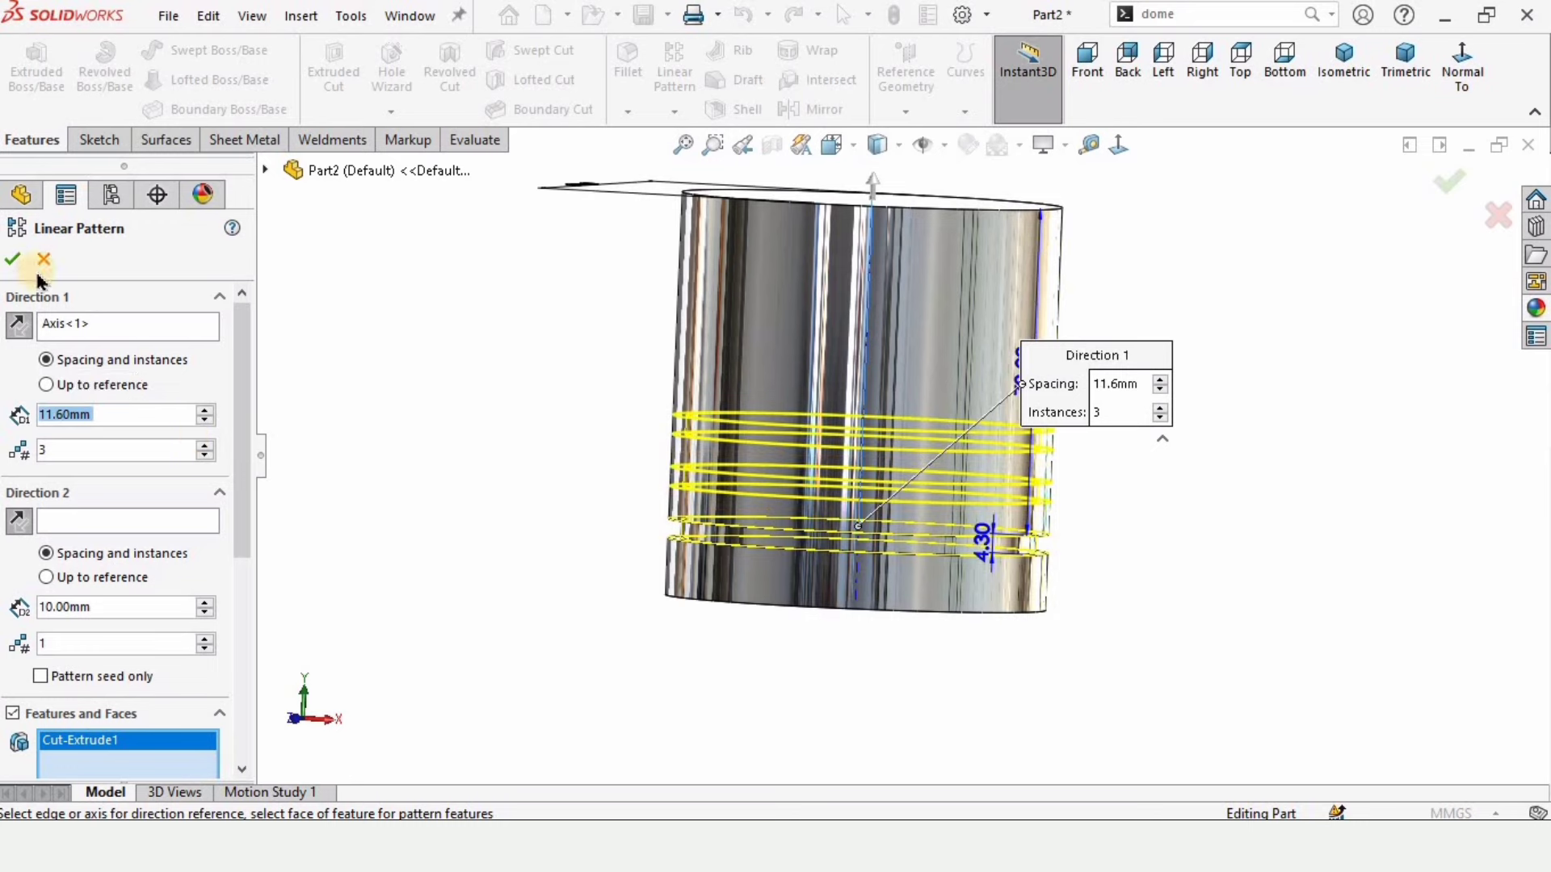
left_click(13, 261)
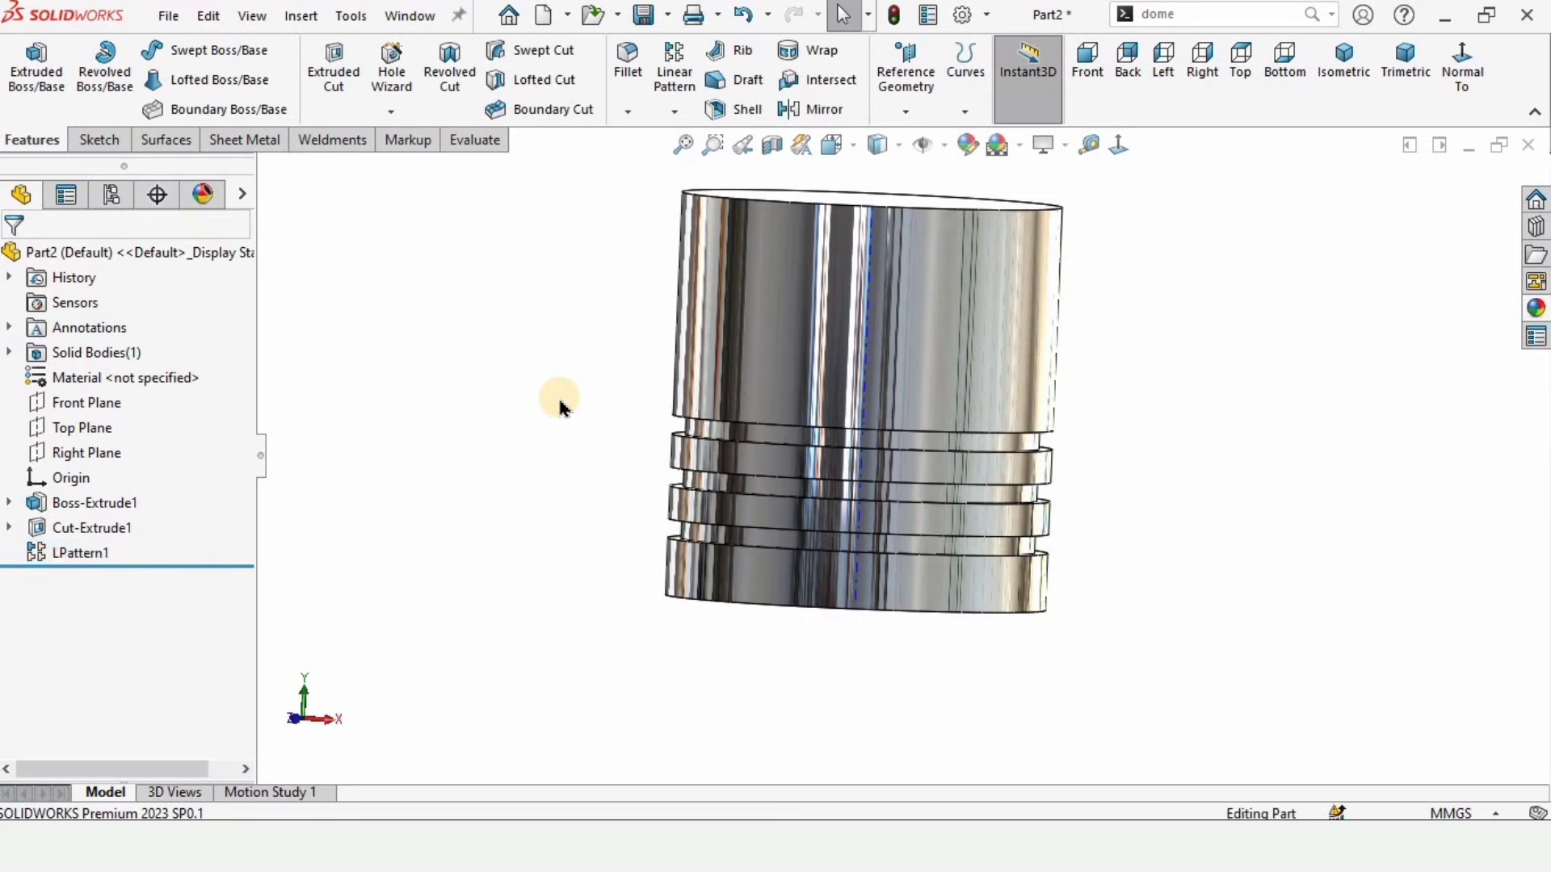
Step: Sketch a circle on the cylinder's top face, centred on the origin and about 70% of the face's diameter
middle_click_drag(999, 636, 928, 413)
scroll(924, 325, "down", 1)
scroll(924, 323, "up", 3)
scroll(924, 323, "down", 3)
left_click(795, 245)
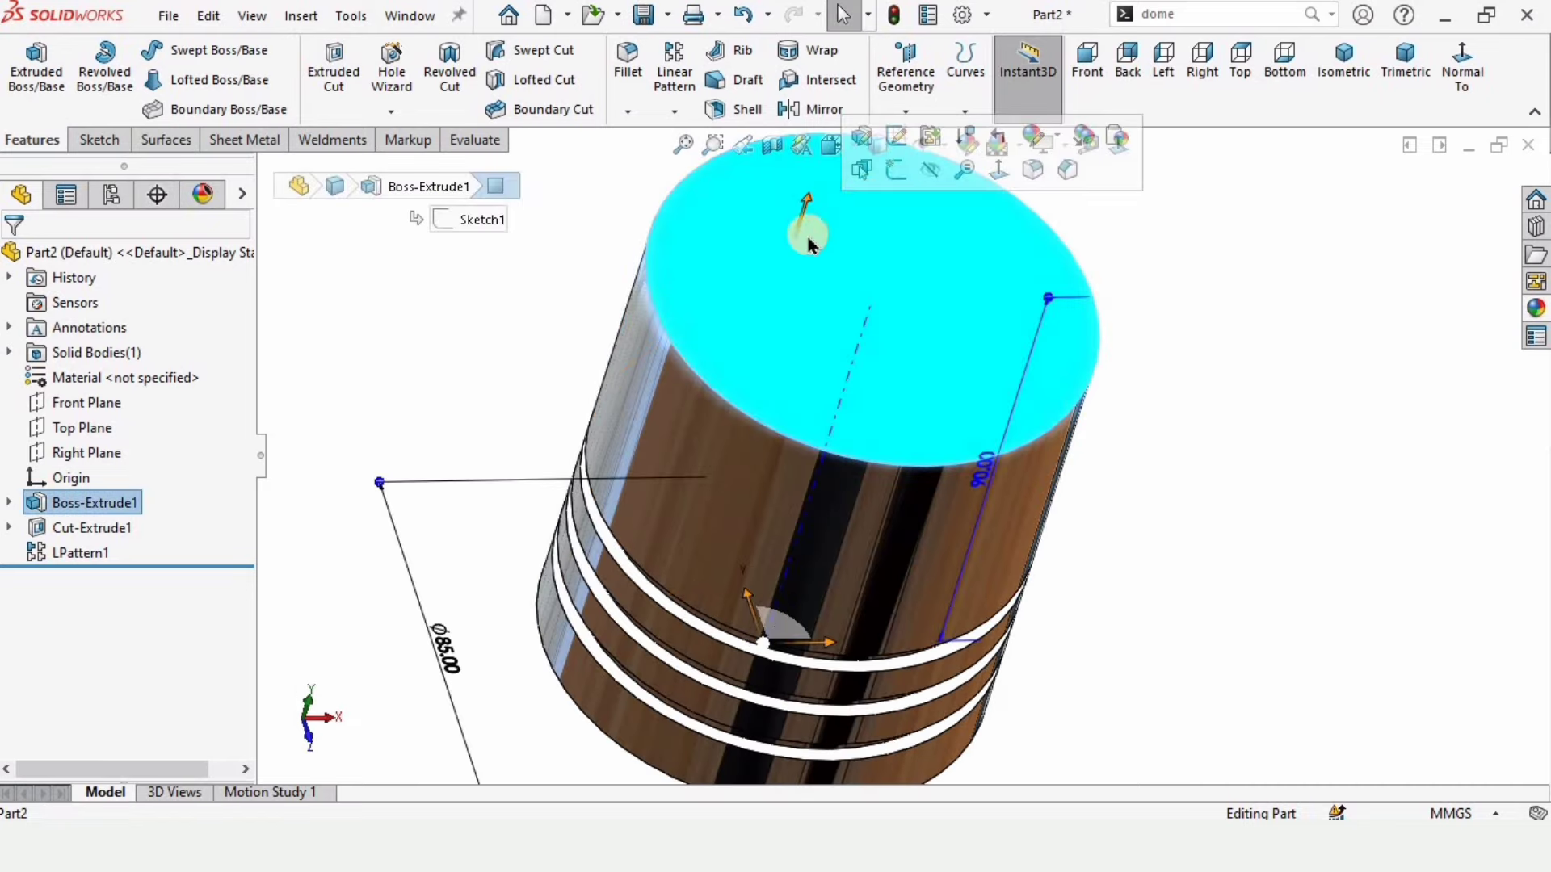
left_click(893, 165)
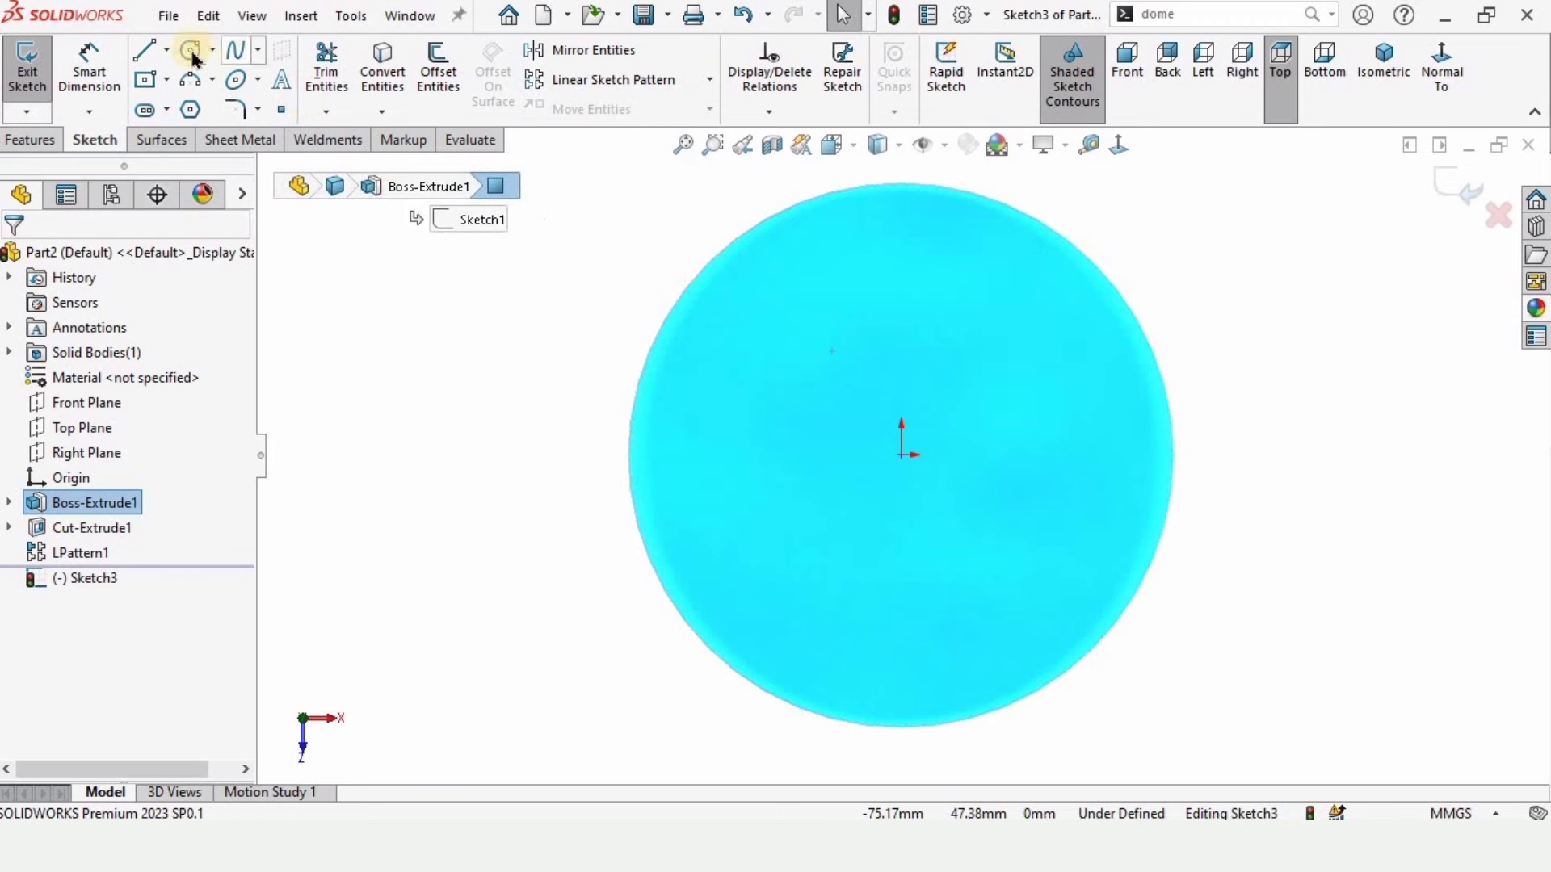
left_click(191, 50)
left_click(902, 455)
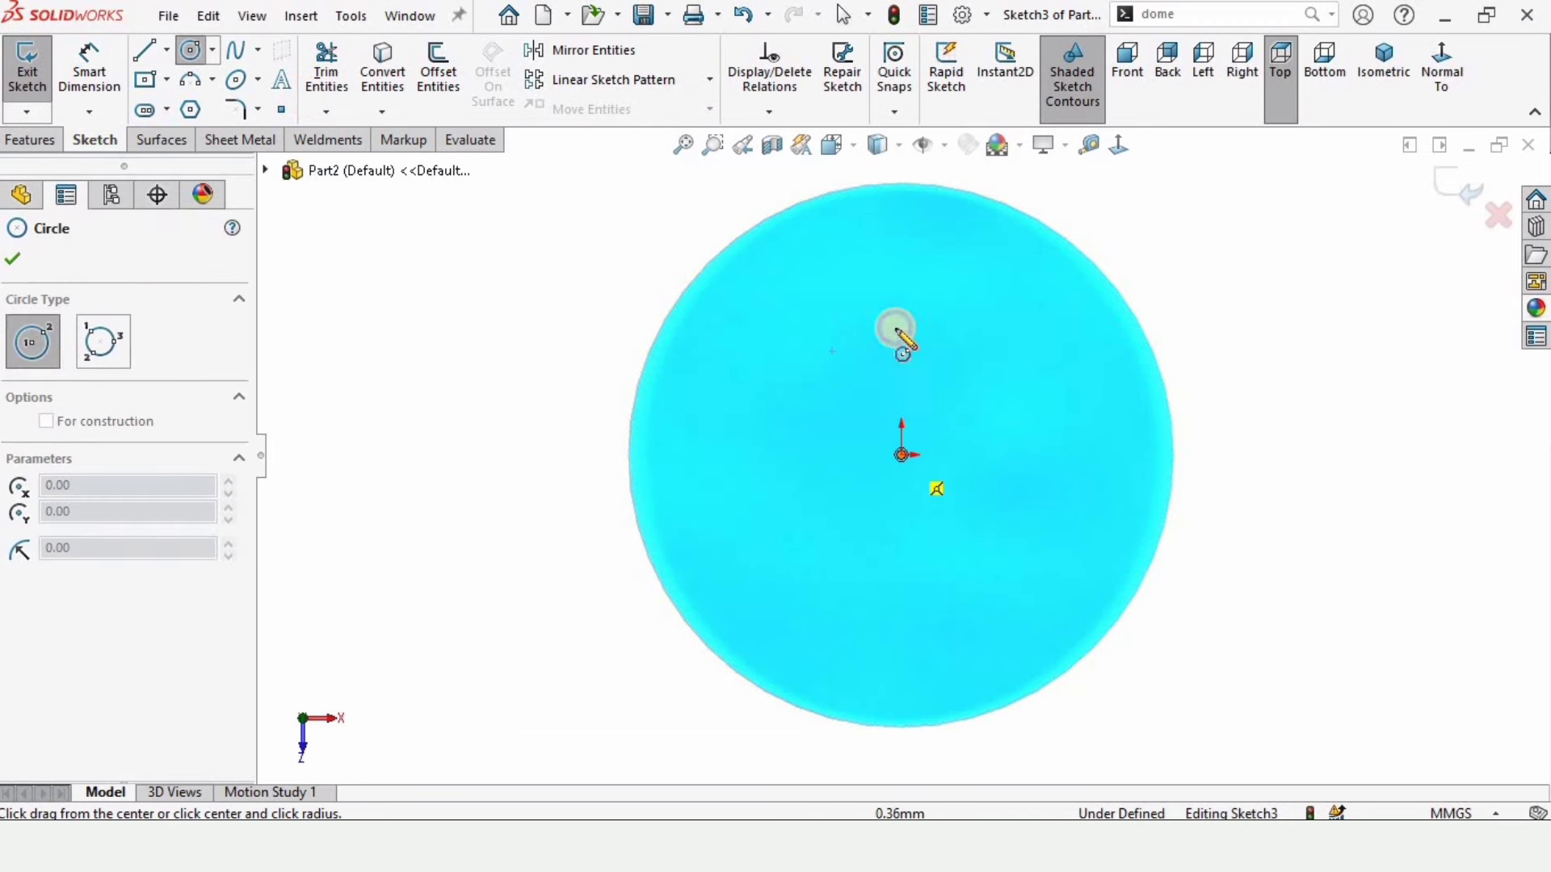
left_click(887, 270)
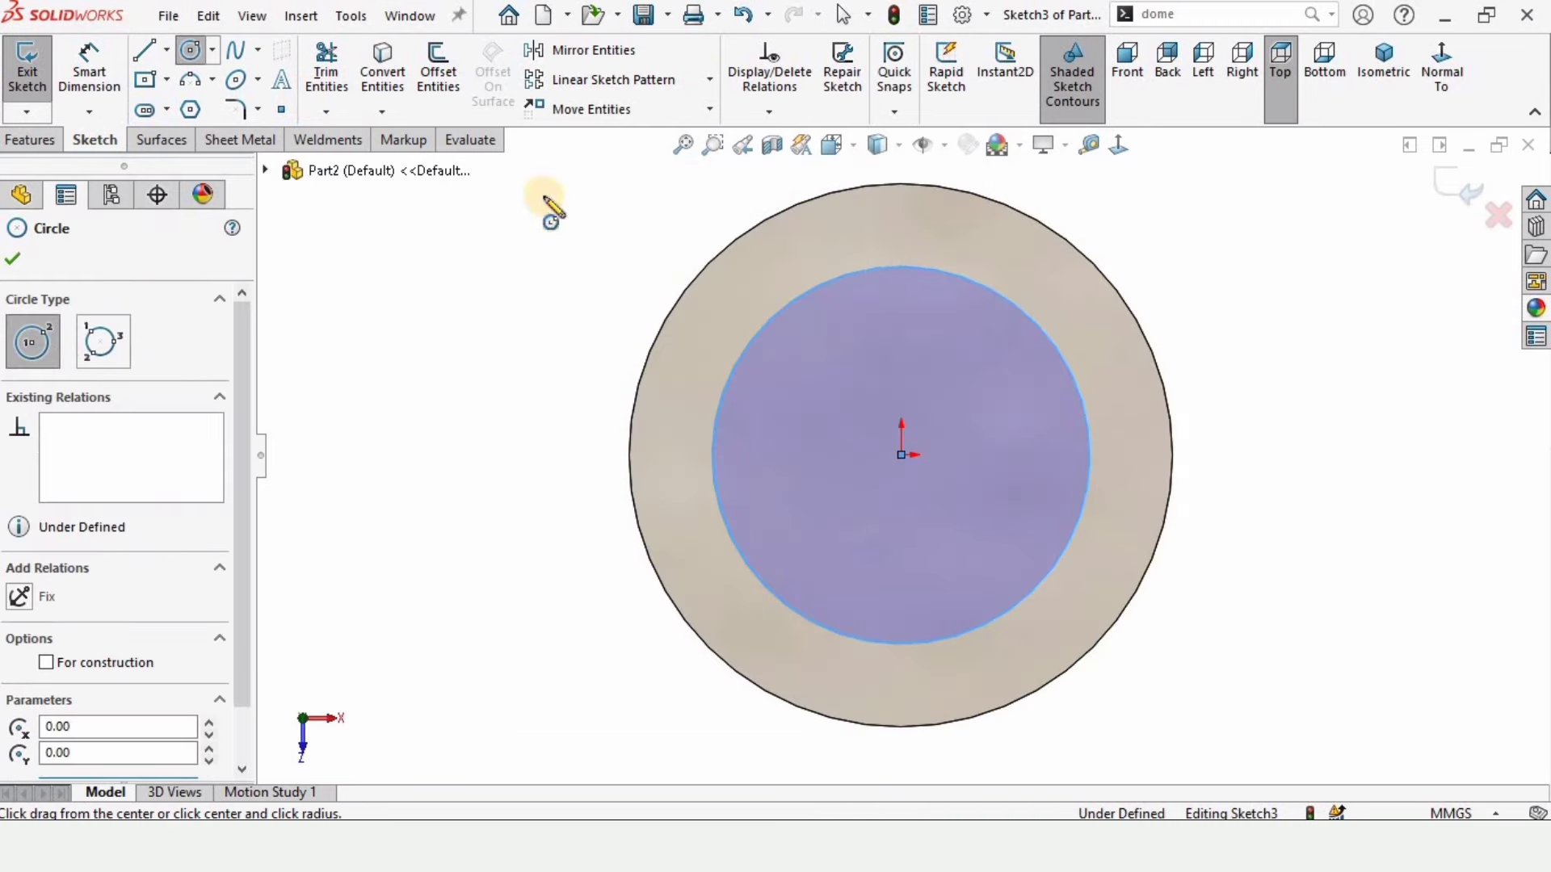
Step: Dimension the circle on the cylinder's top face to a diameter of 76 mm
left_click(87, 63)
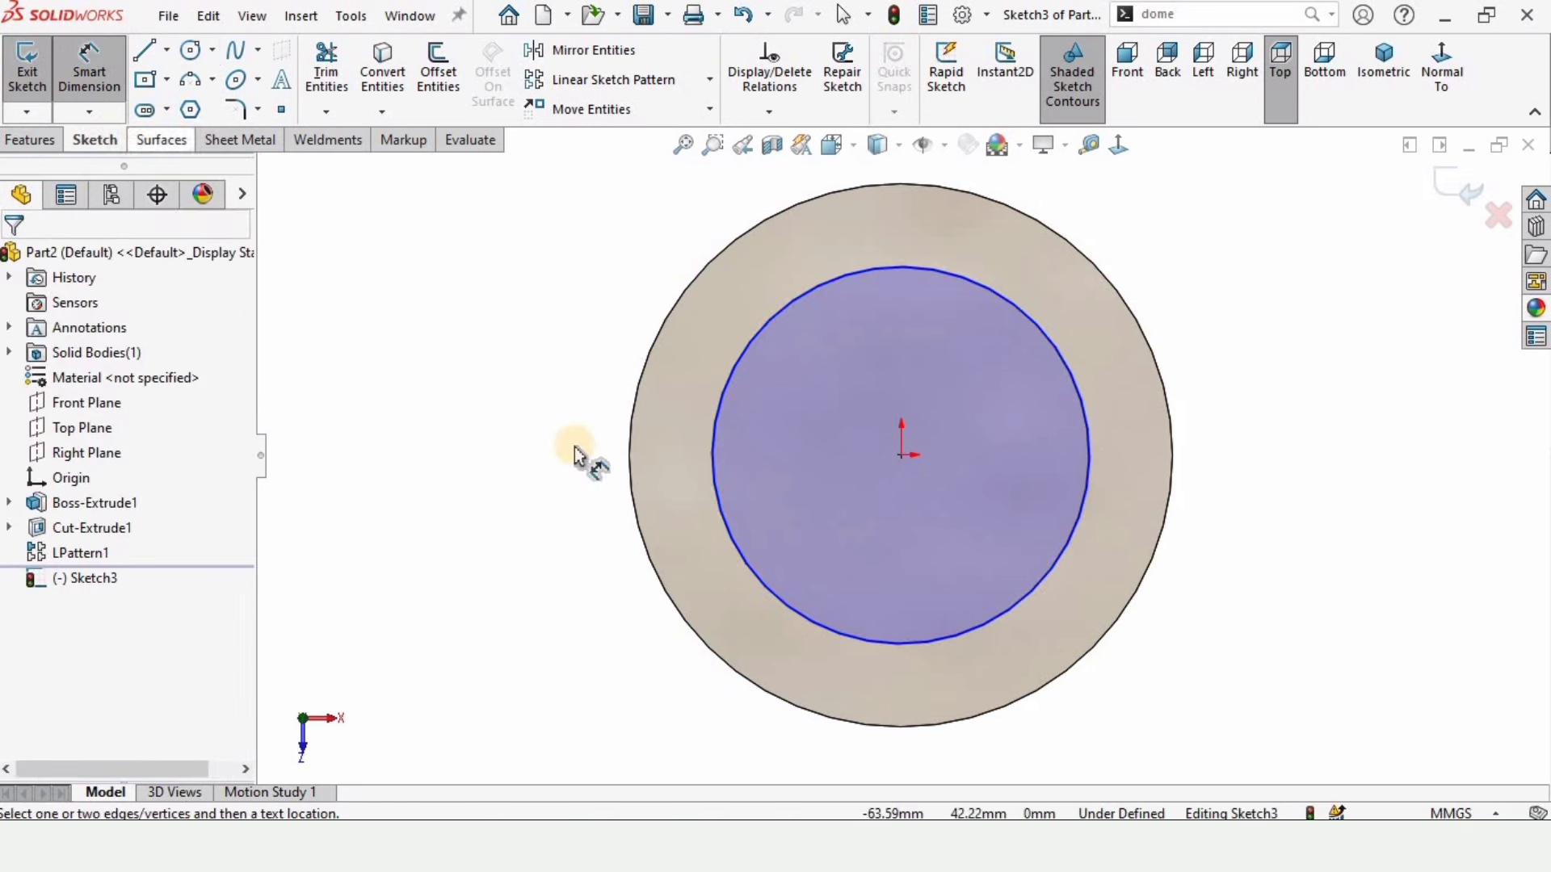
left_click(709, 475)
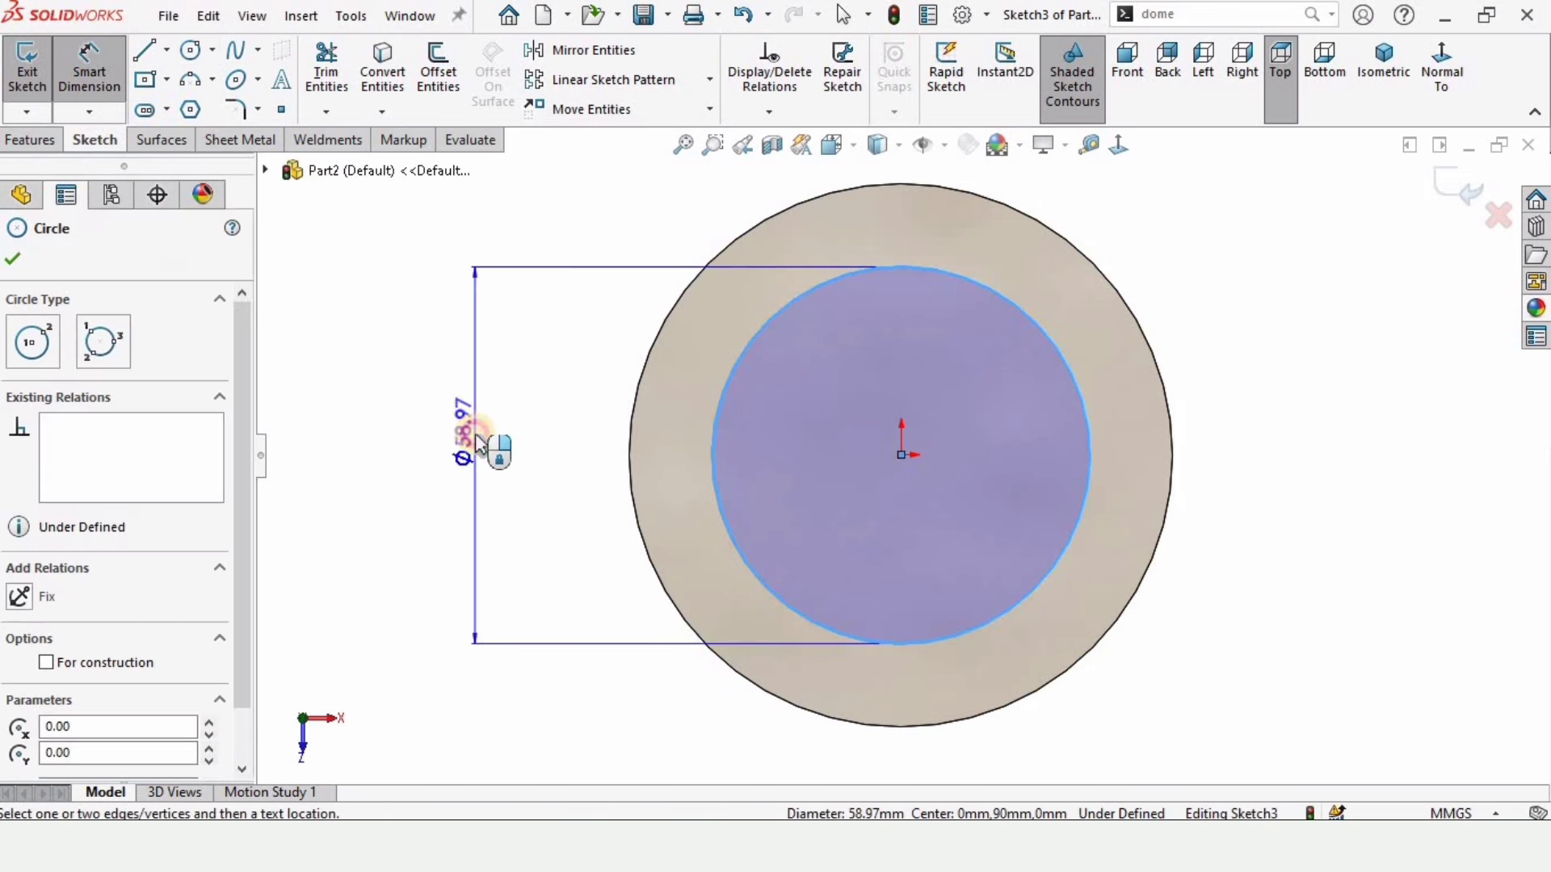
left_click(479, 443)
type("75")
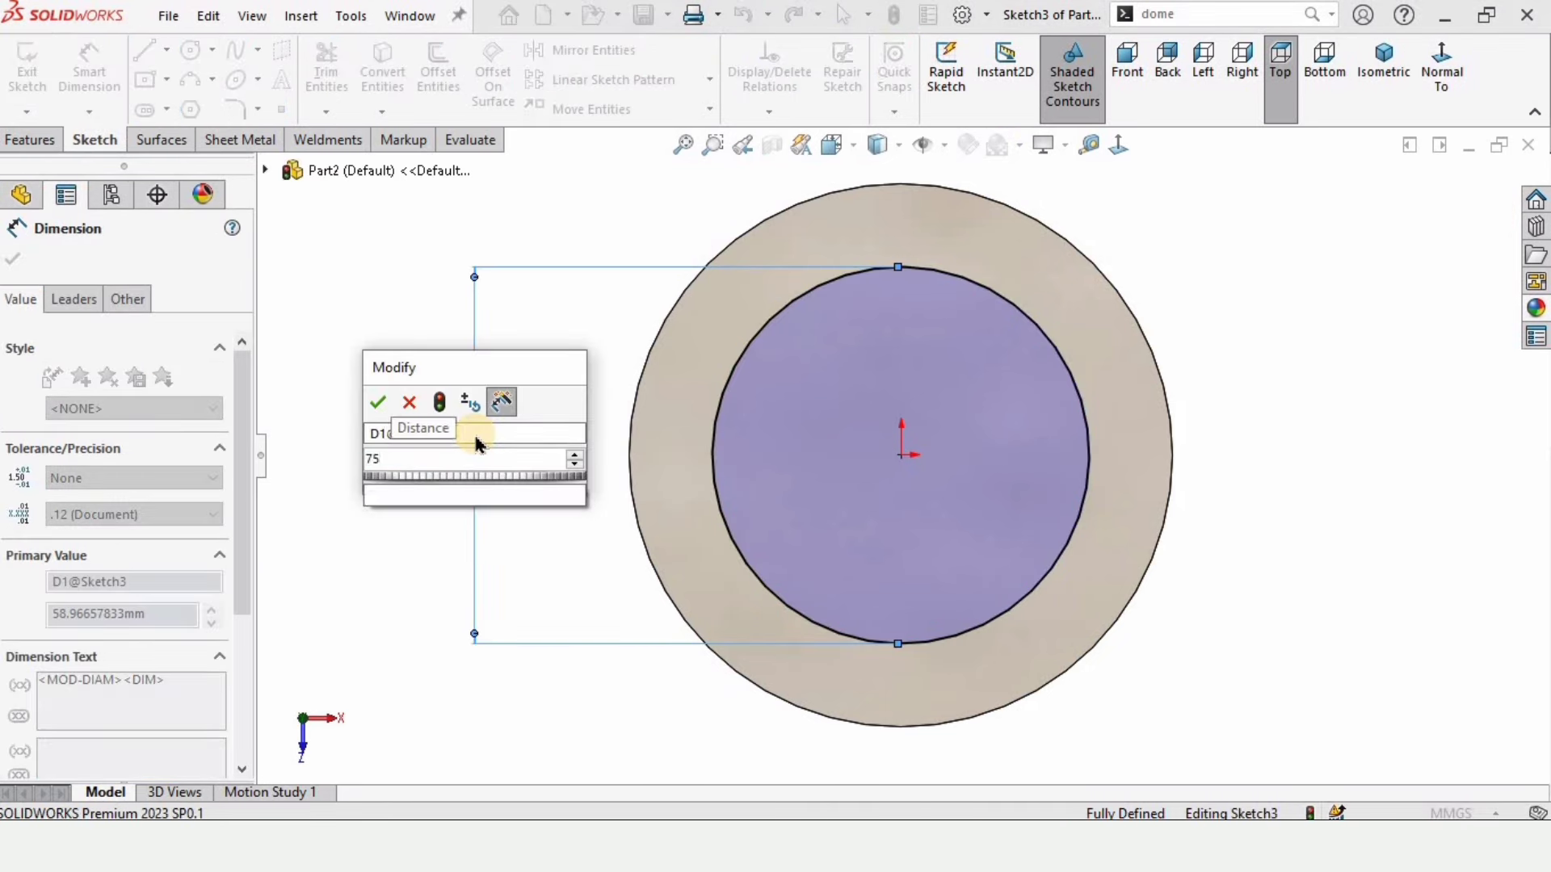
key("BackSpace")
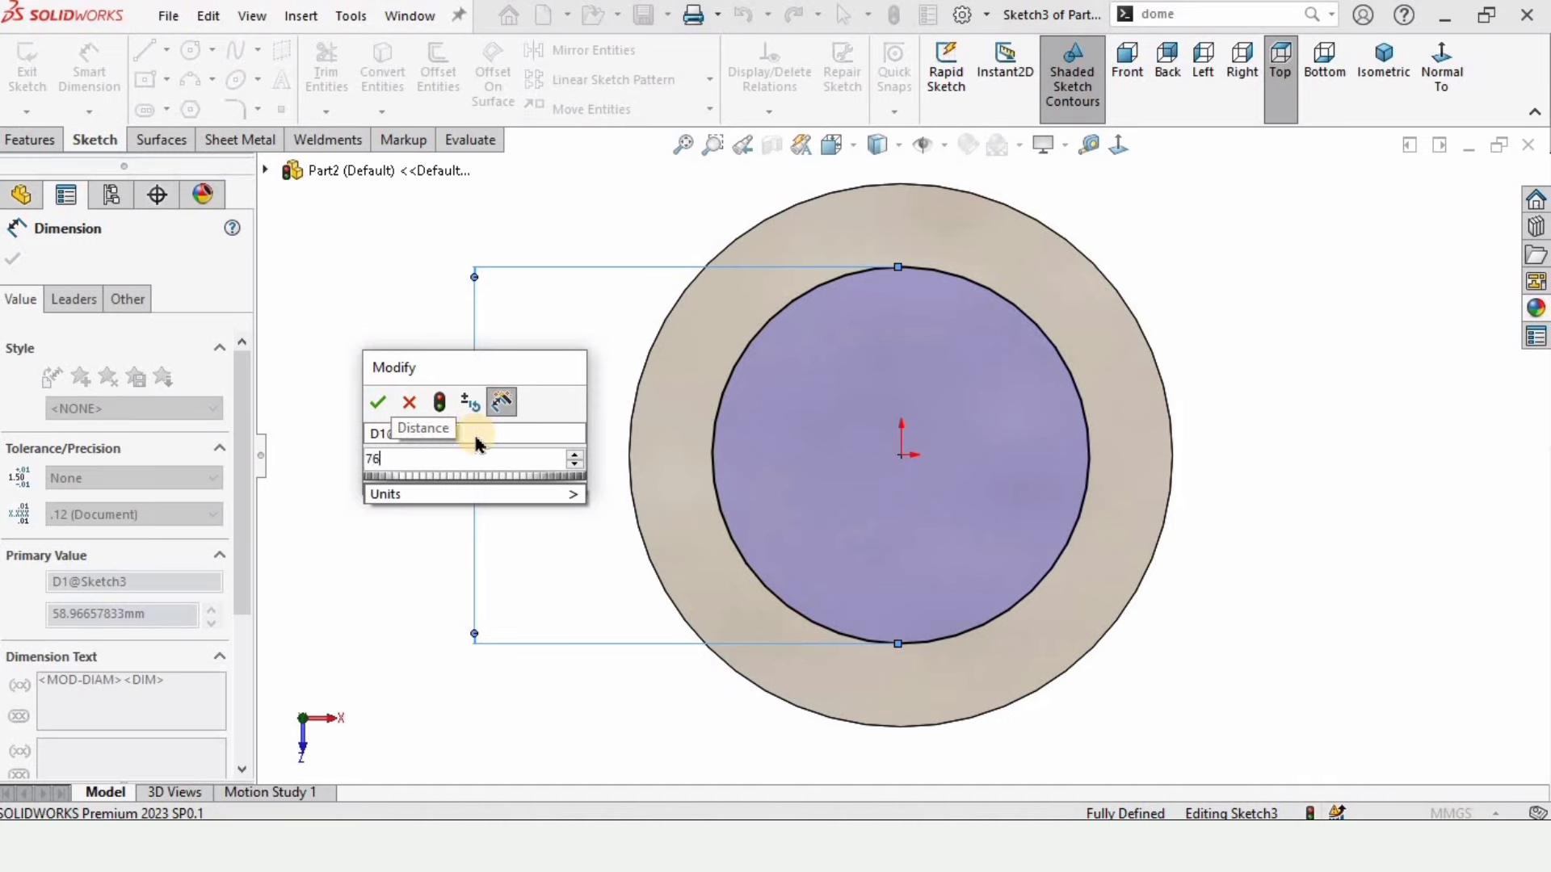
key("Return")
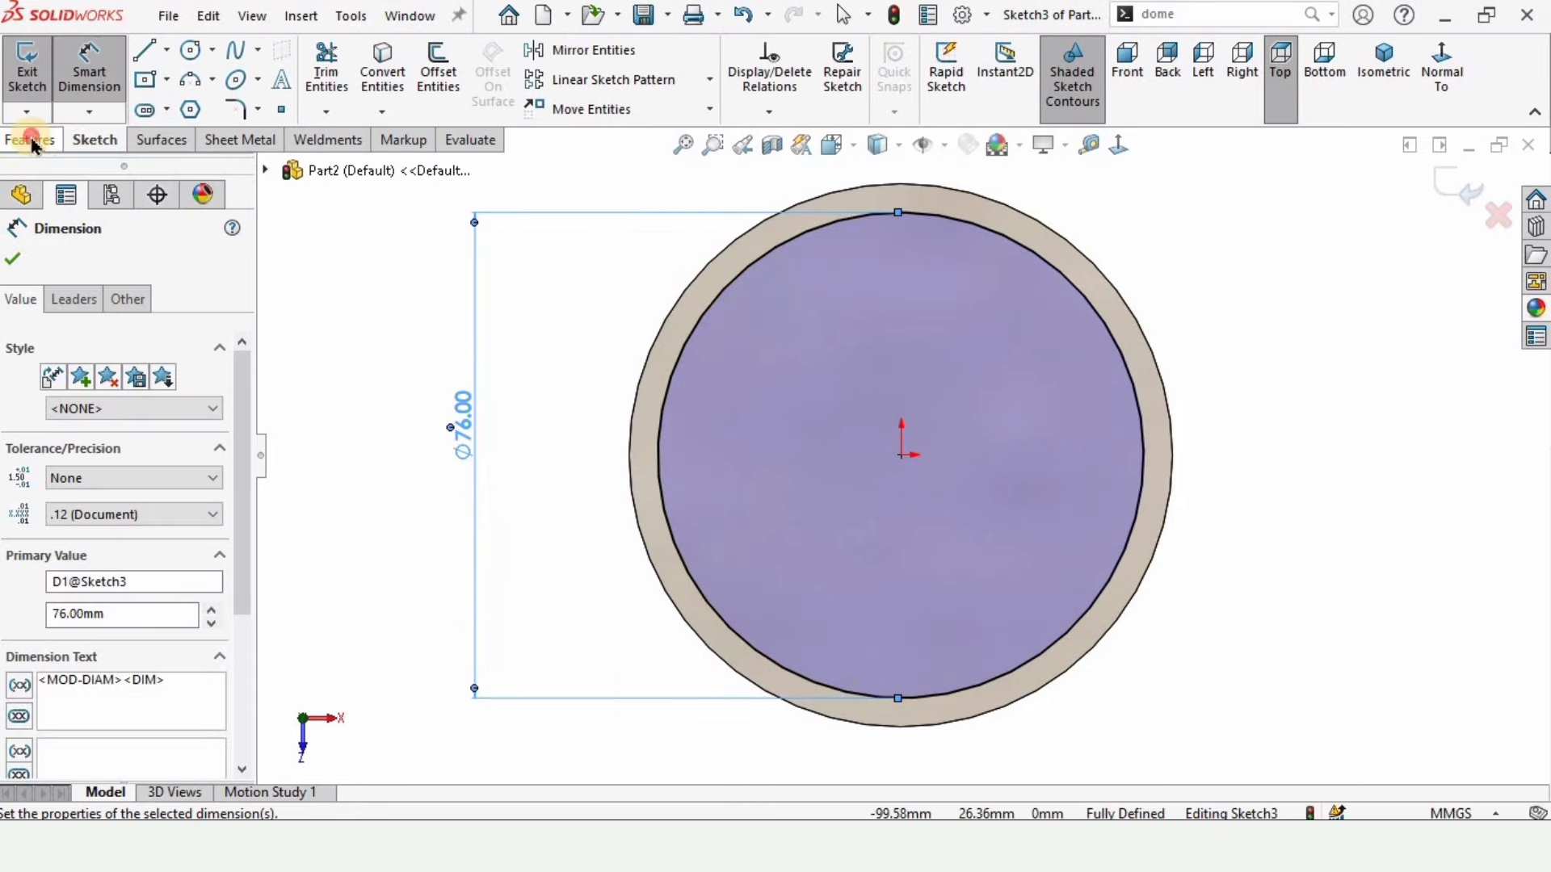
Step: Cut the 76 mm circle into the cylinder with a blind Extruded Cut 85 mm deep
left_click(31, 142)
left_click(346, 81)
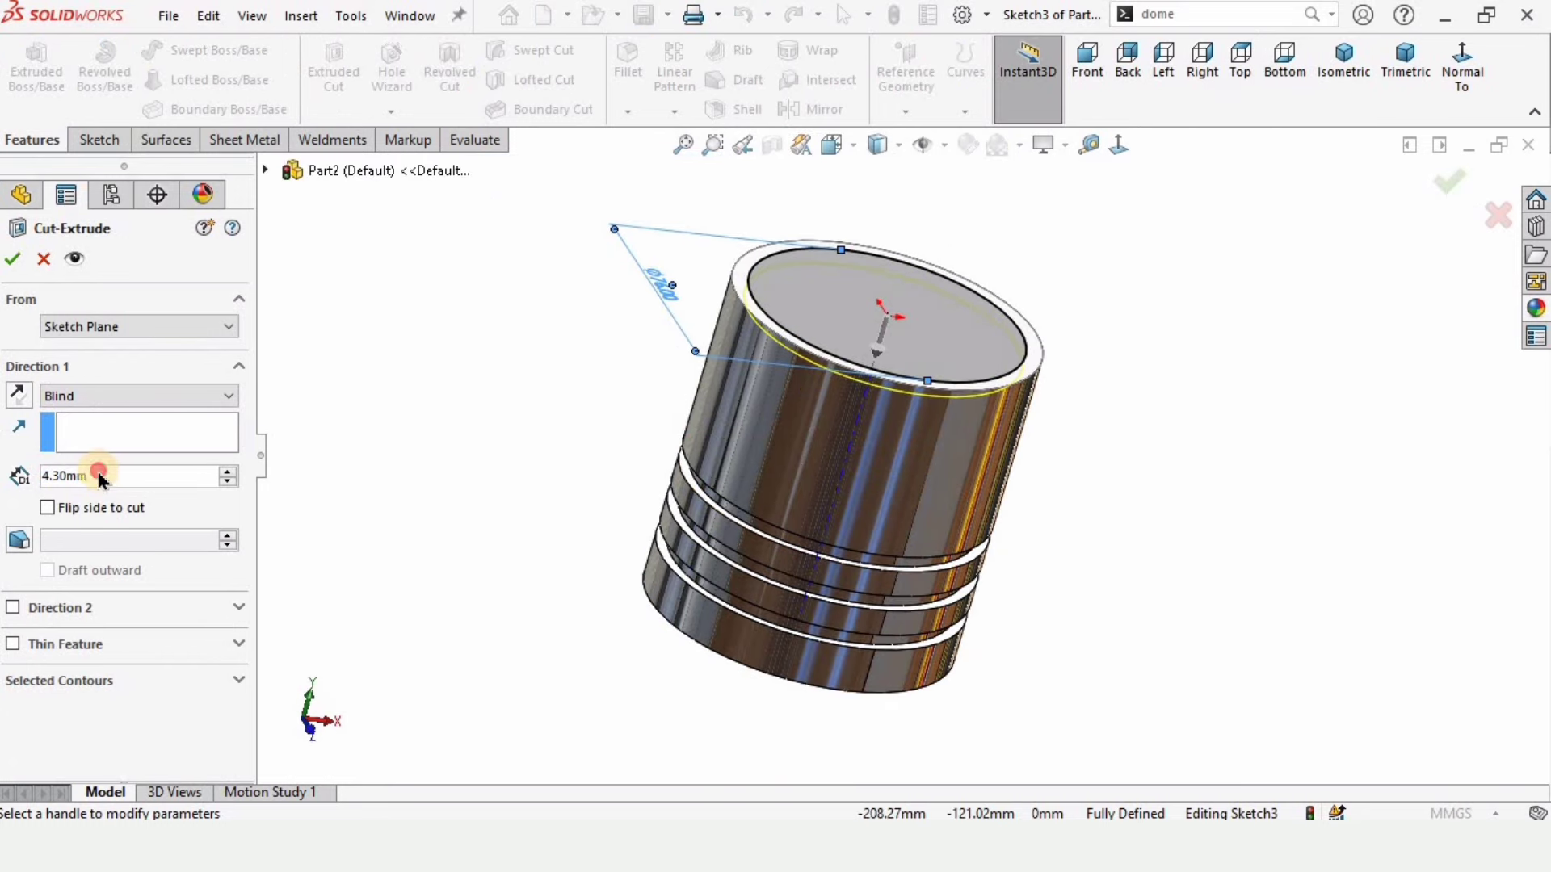
type("85")
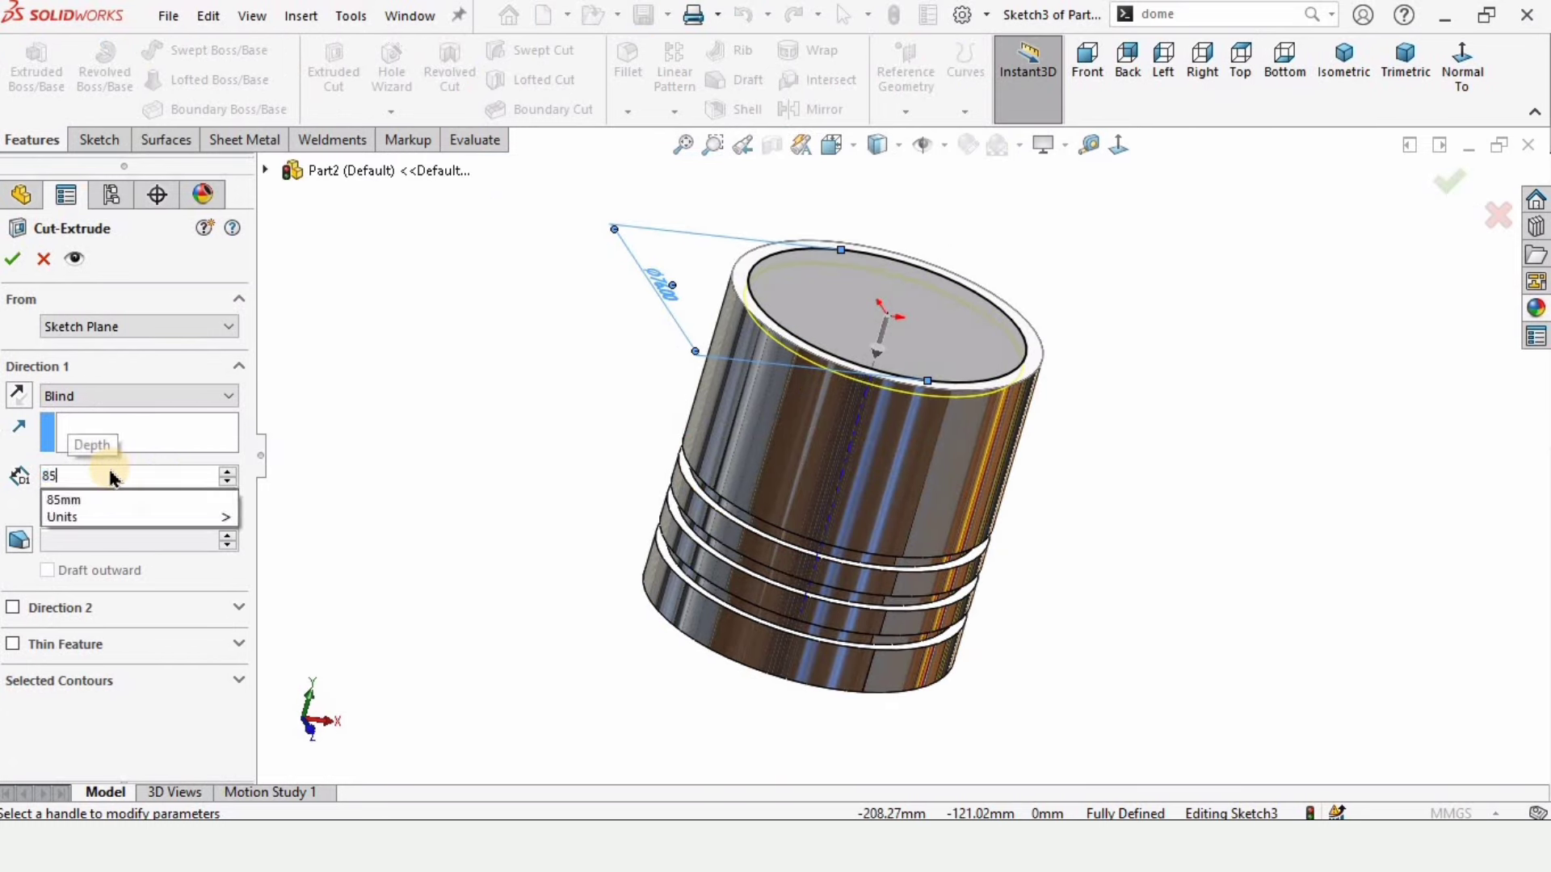
key("Return")
mouse_move(798, 526)
middle_mouse_down()
mouse_move(883, 339)
mouse_move(872, 461)
mouse_move(840, 517)
middle_mouse_up()
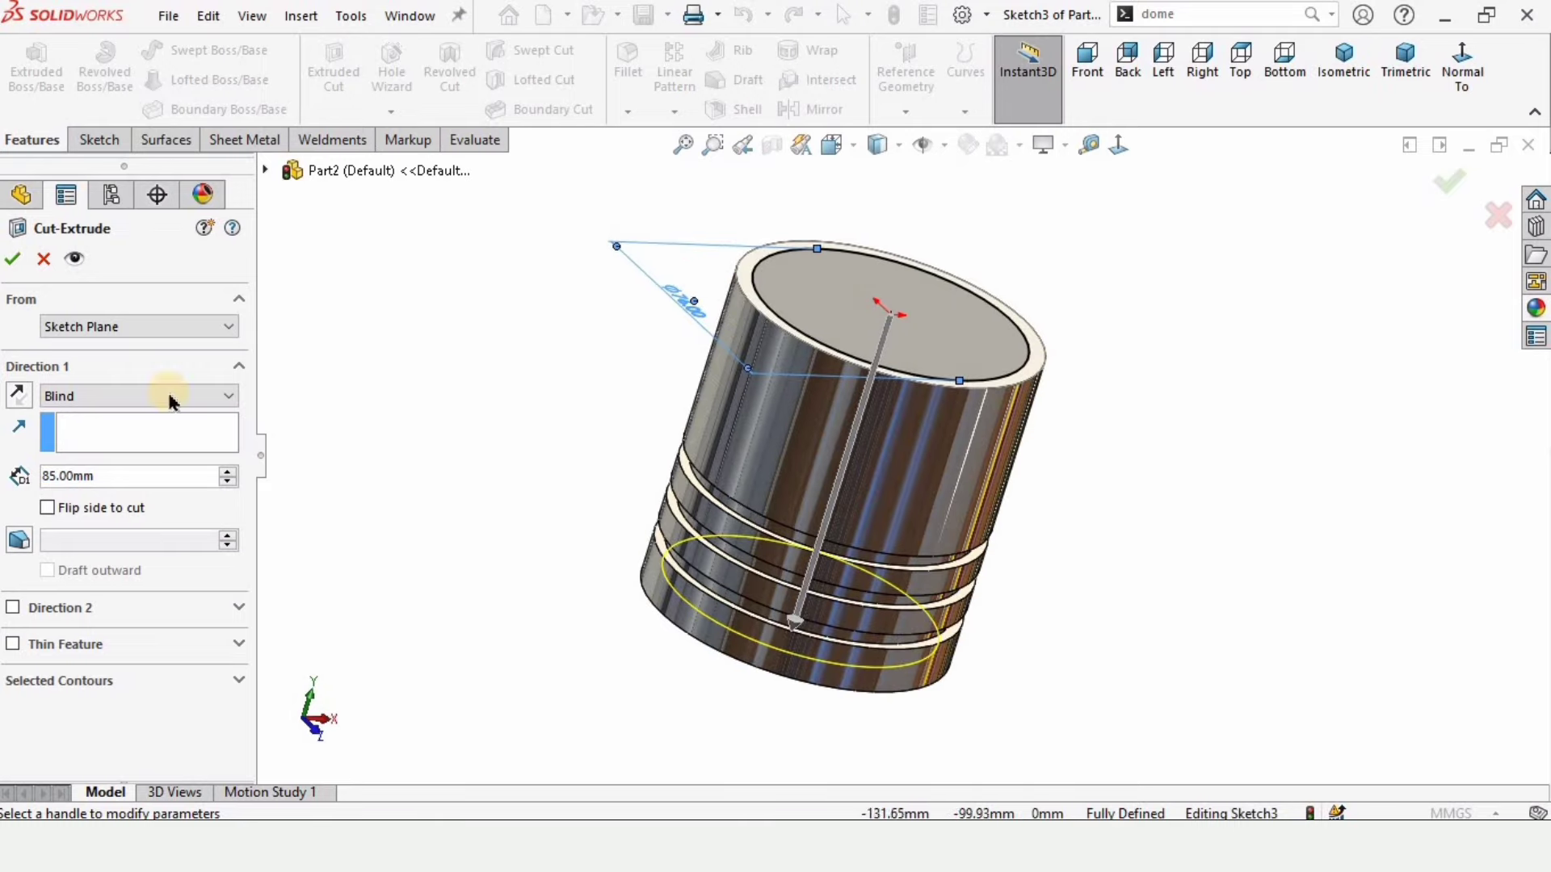
left_click(11, 260)
Step: Find and start the Dome command, and choose the closed end face near the ring grooves as the face to dome
middle_click_drag(678, 526, 811, 449)
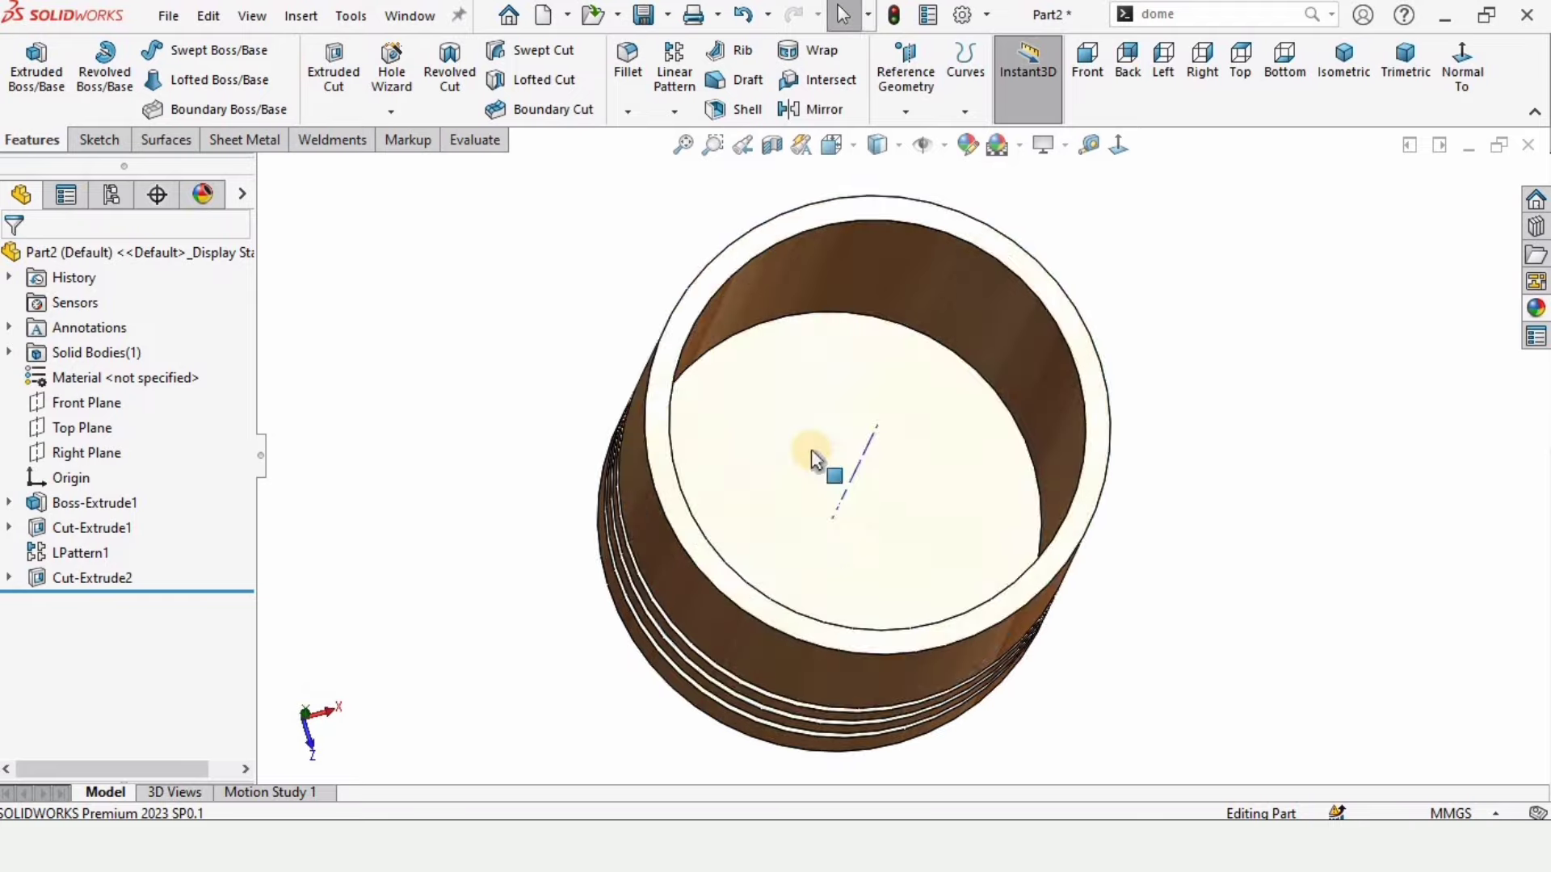
left_click(683, 444)
mouse_move(682, 444)
middle_mouse_down()
mouse_move(789, 349)
mouse_move(678, 509)
mouse_move(801, 307)
mouse_move(727, 336)
middle_mouse_up()
left_click(495, 433)
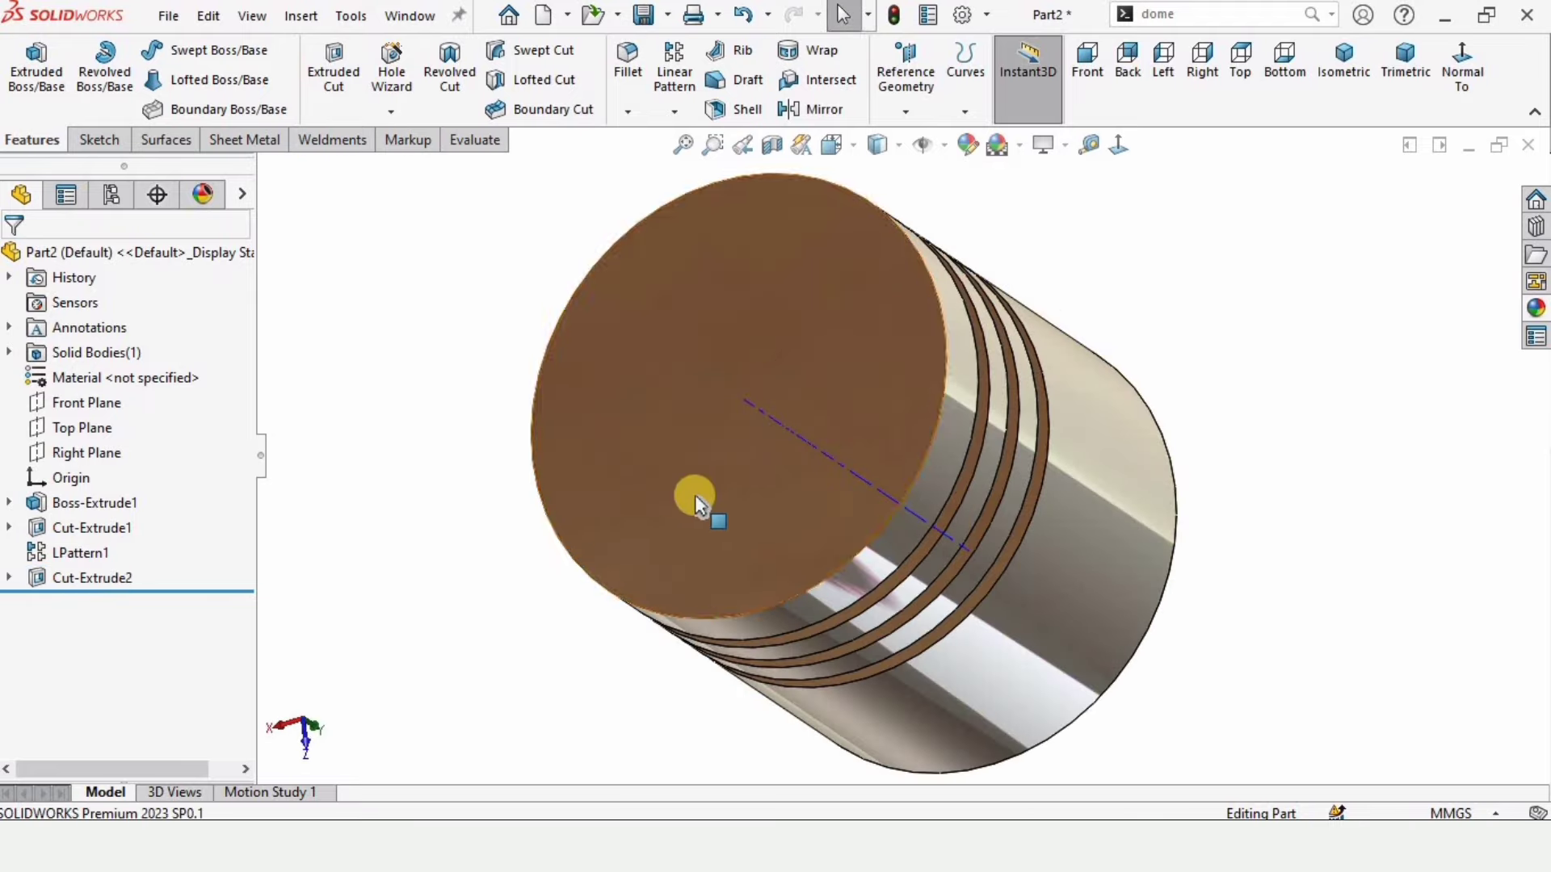
middle_click_drag(694, 494, 888, 424)
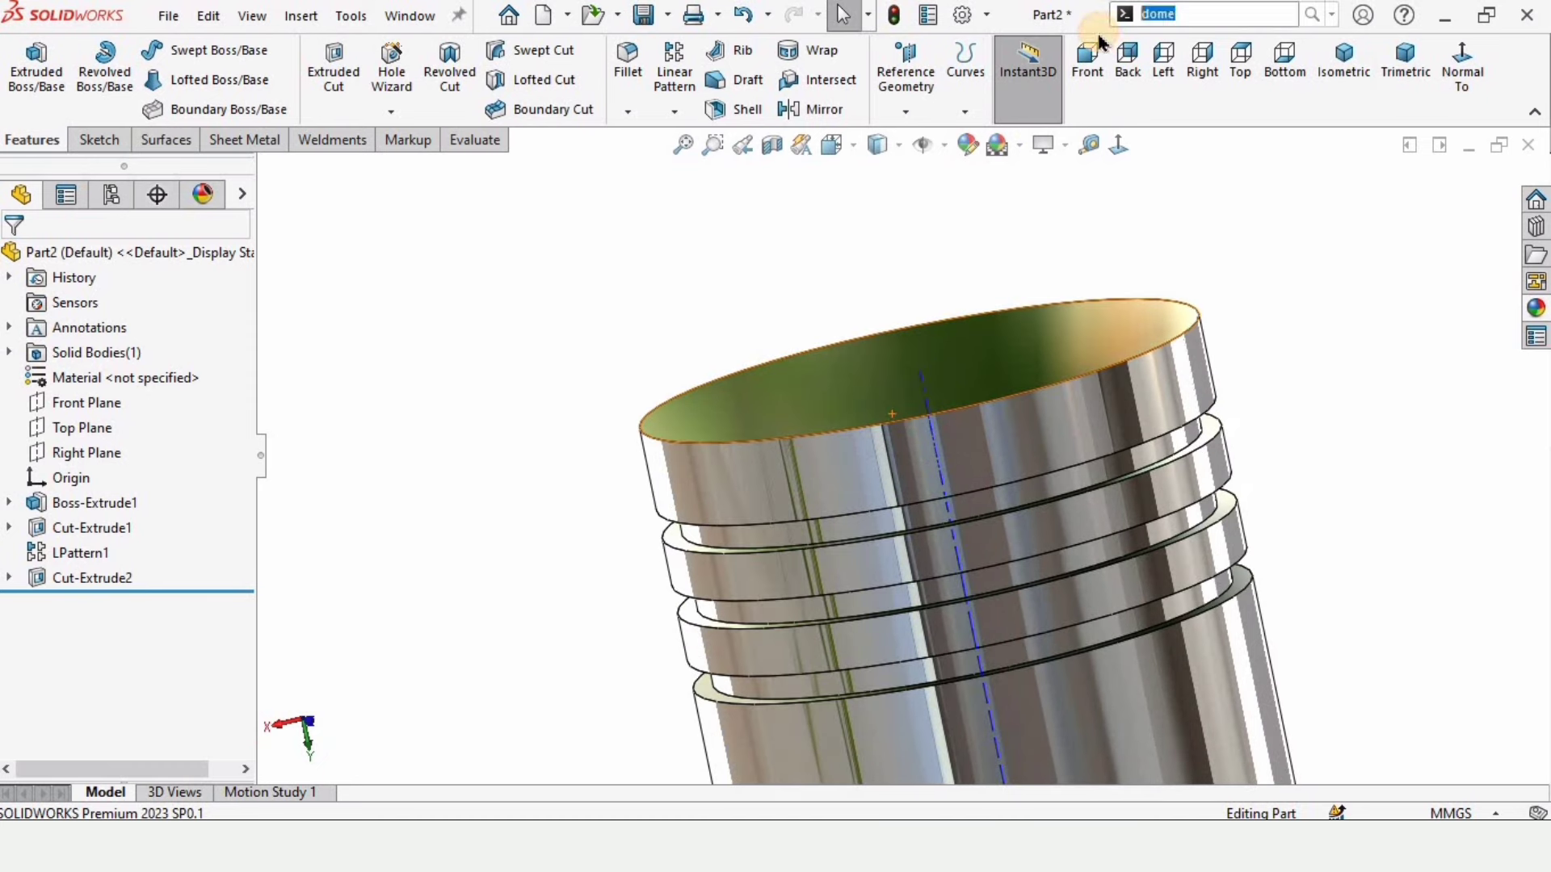
type("ome")
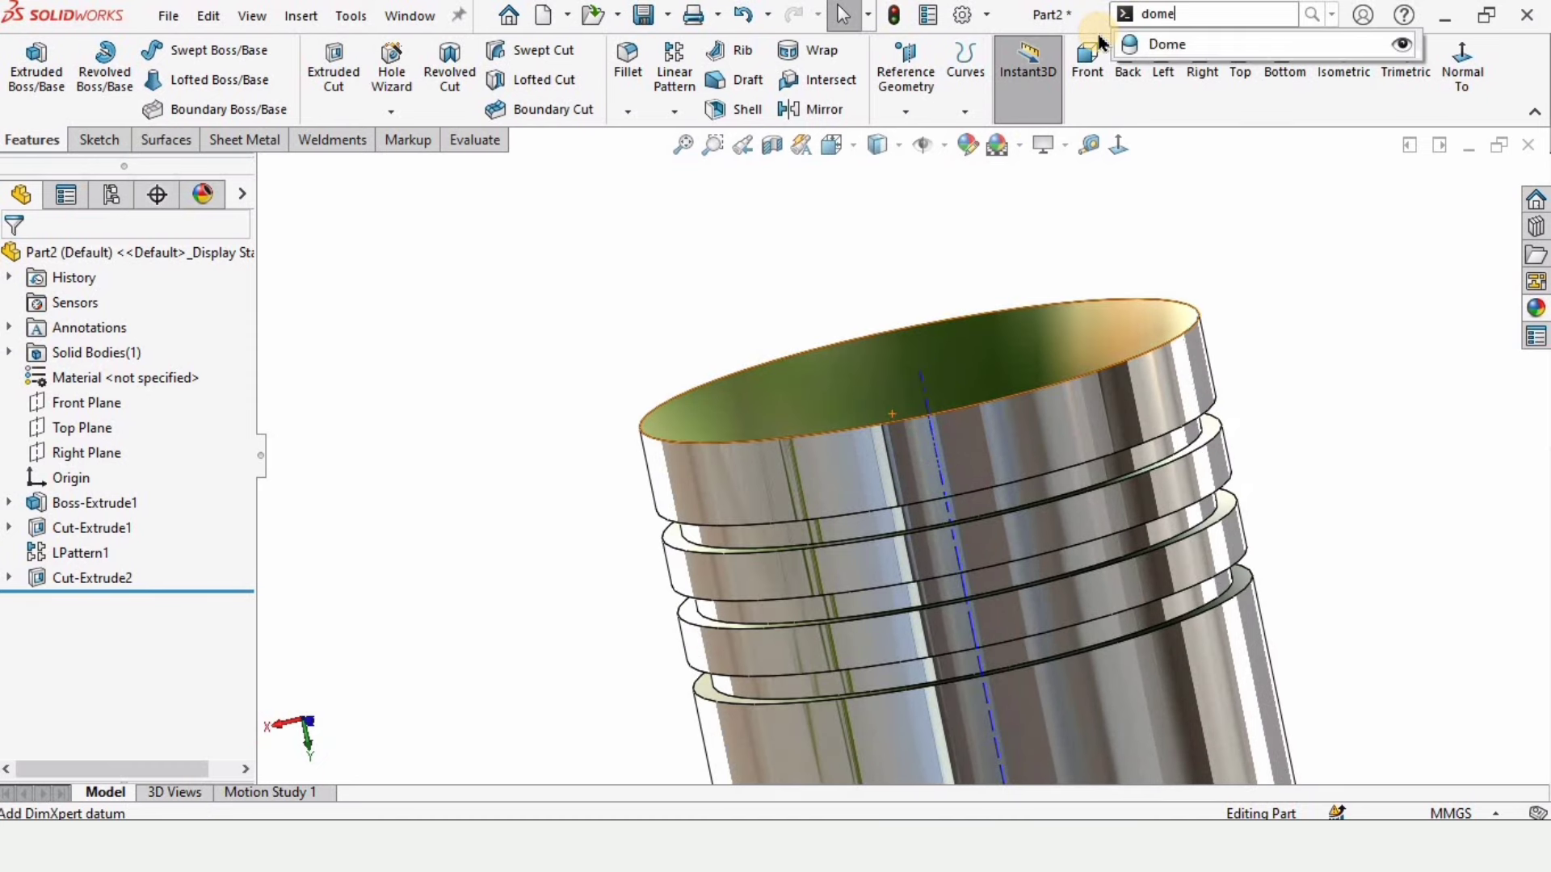
left_click(1144, 50)
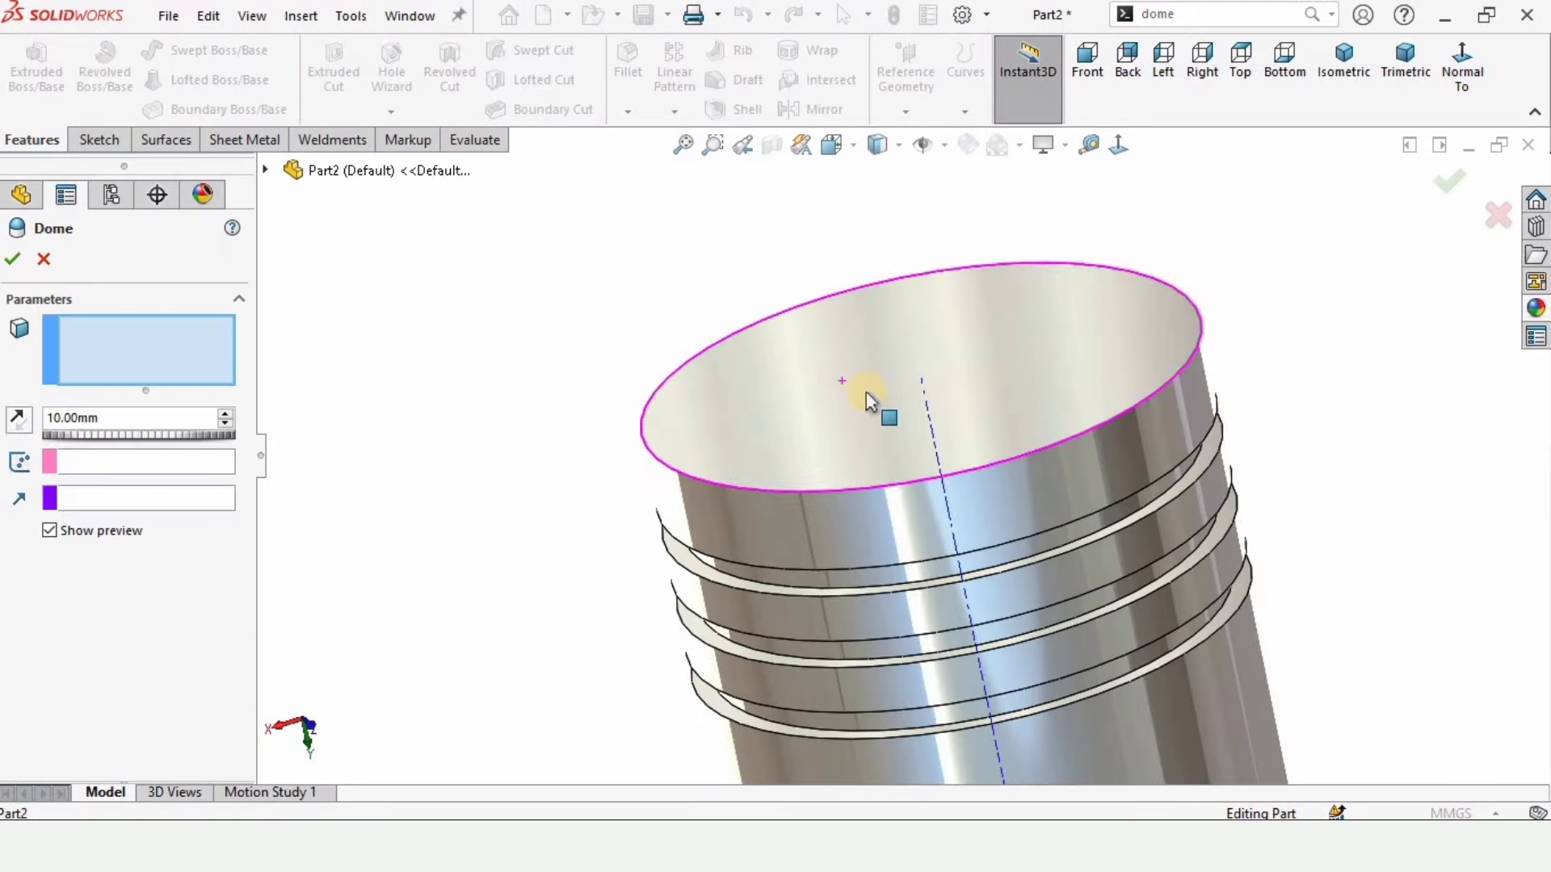
left_click(870, 354)
Step: Set the dome height to 5 mm and finish the dome
middle_click_drag(800, 360, 768, 444)
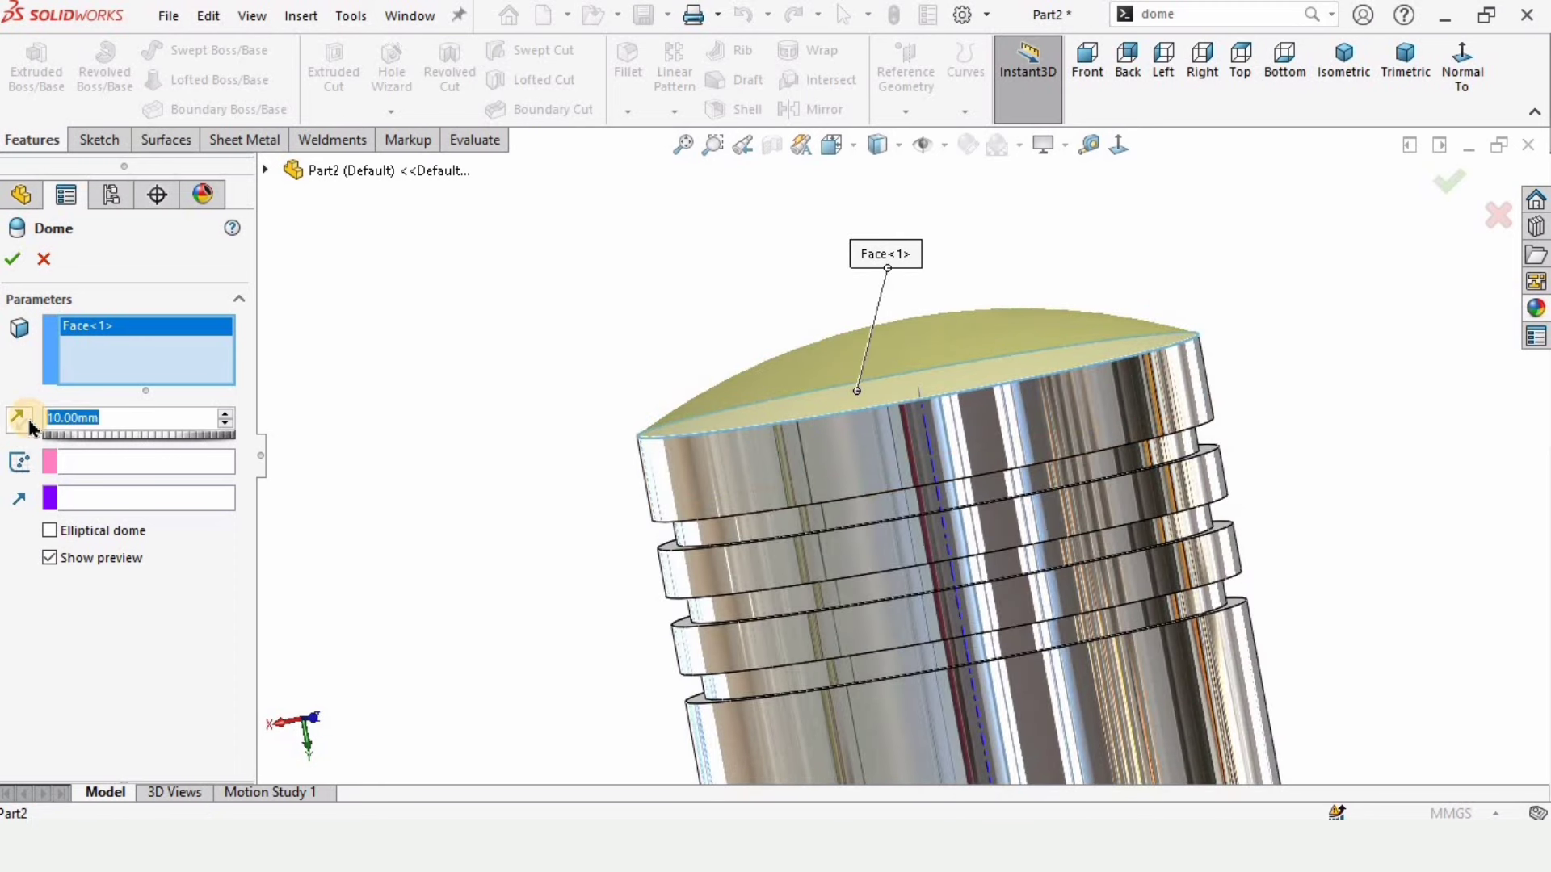
type("5")
key("Return")
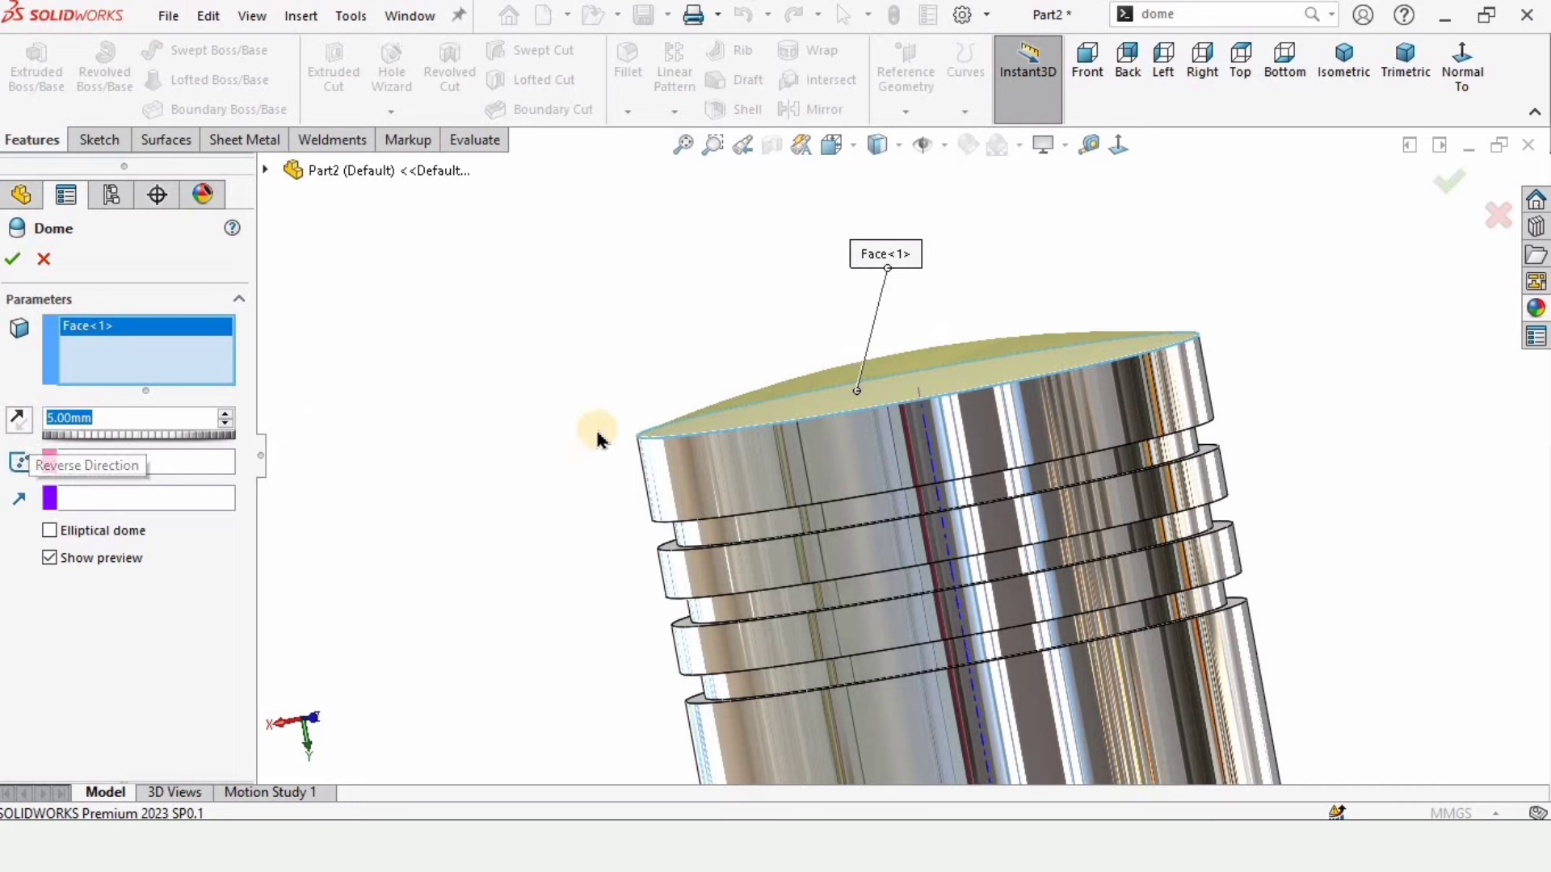
left_click(14, 258)
left_click(478, 464)
Step: Start a new sketch on the Front Plane
middle_click_drag(551, 490, 638, 509)
scroll(638, 511, "up", 5)
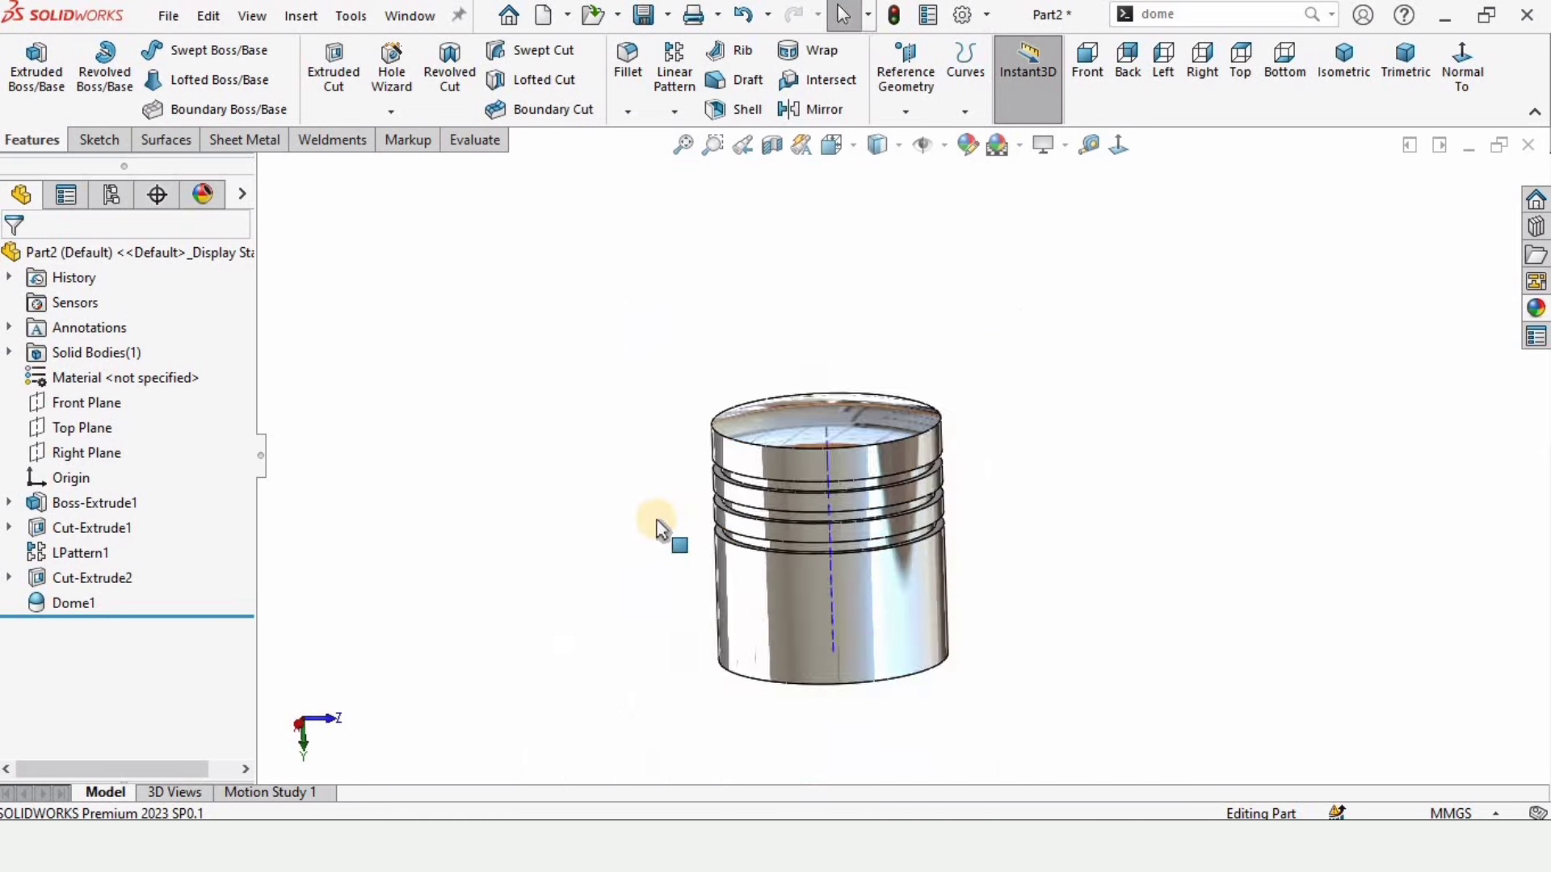
scroll(659, 529, "down", 2)
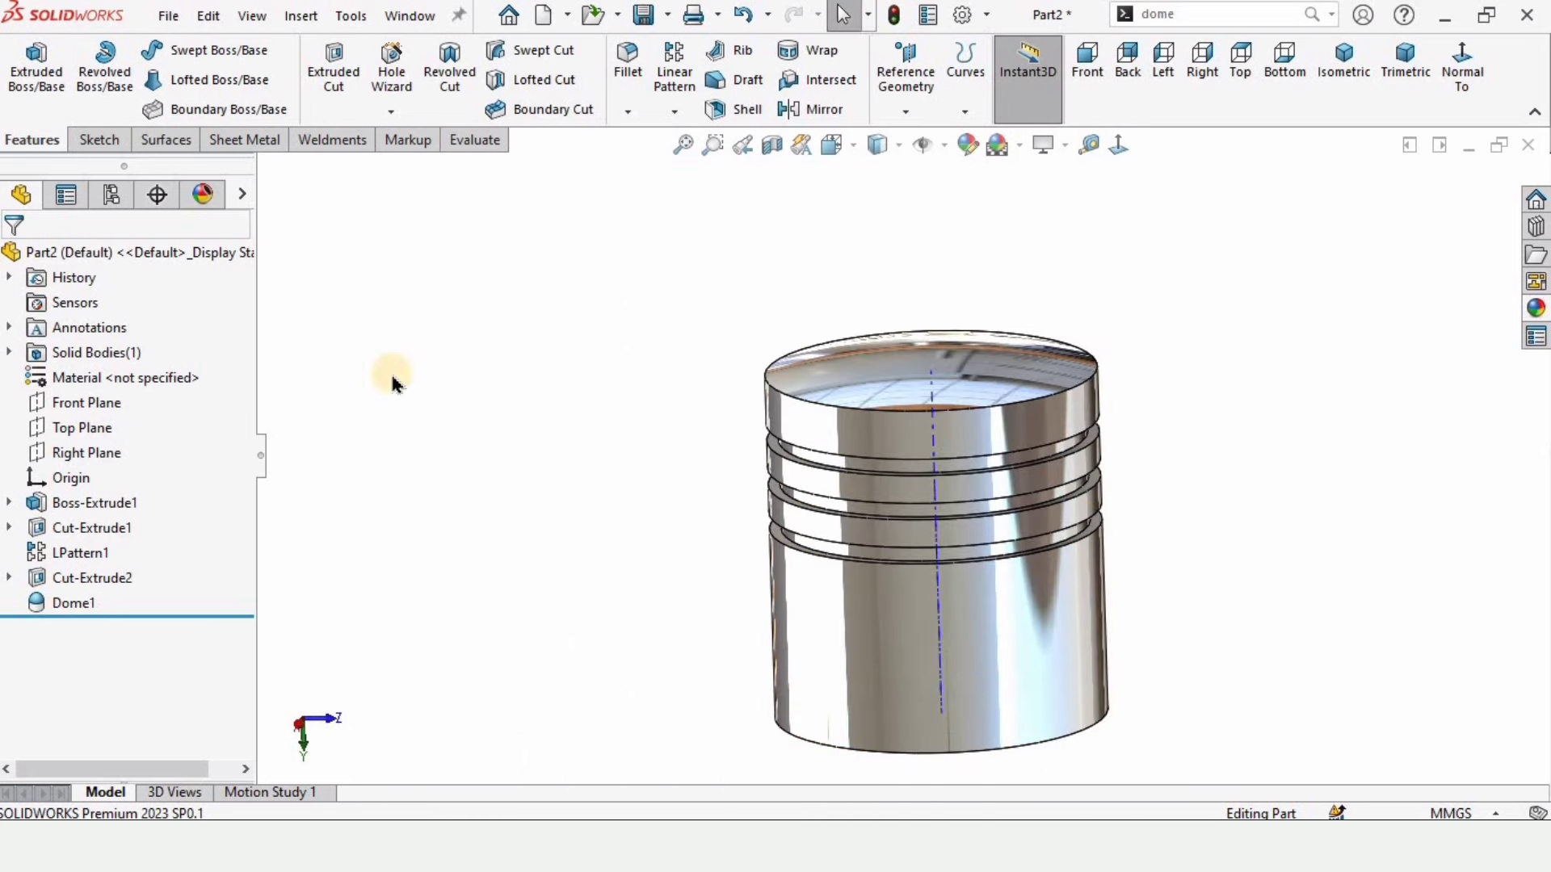
left_click(62, 407)
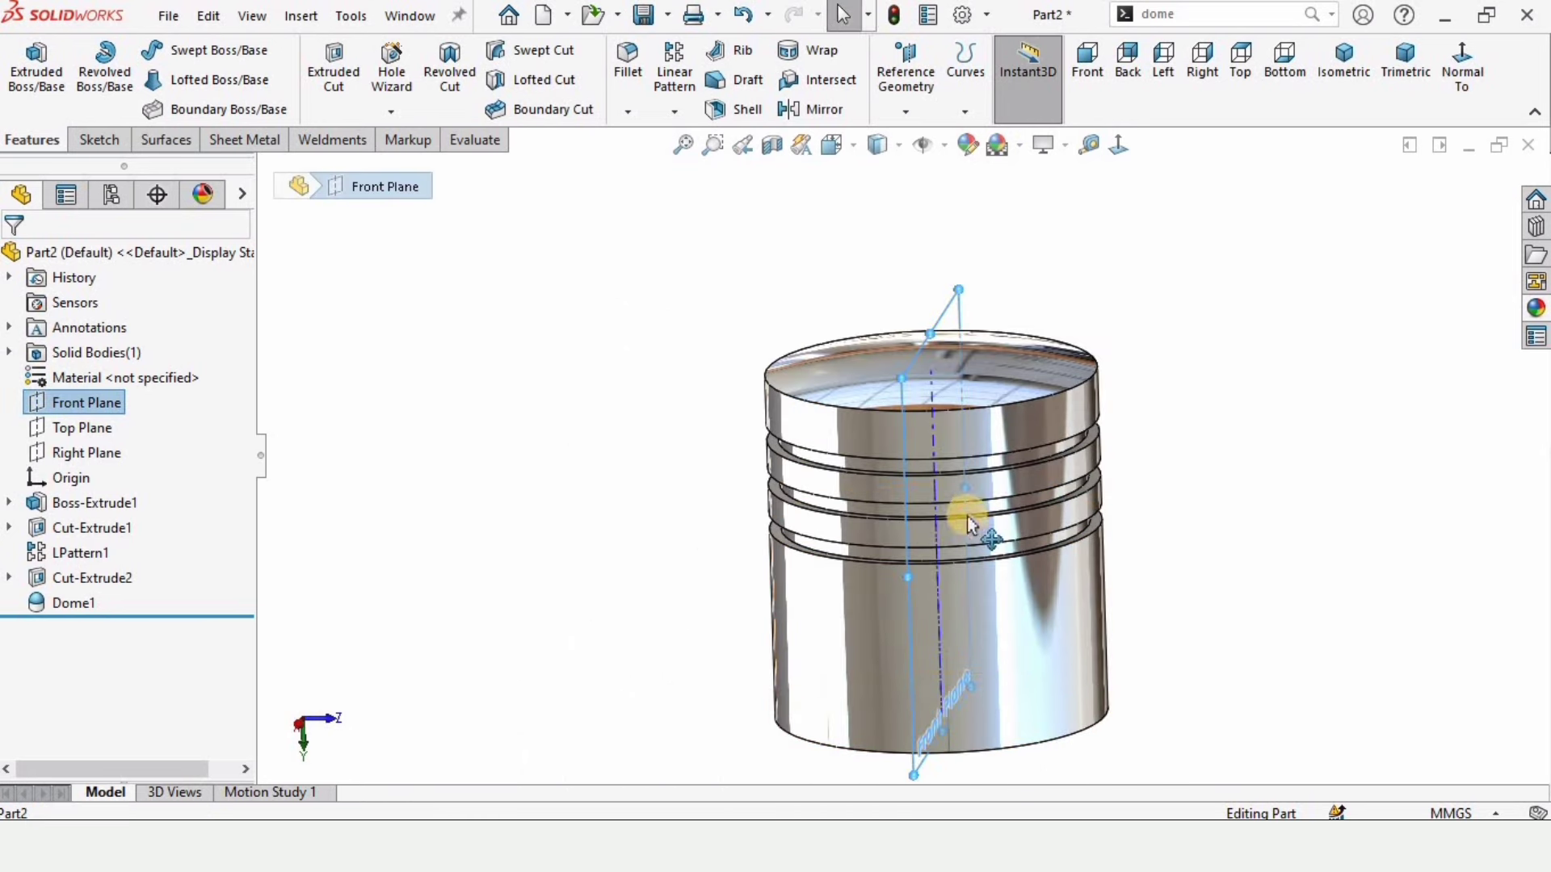
middle_click_drag(969, 519, 948, 311)
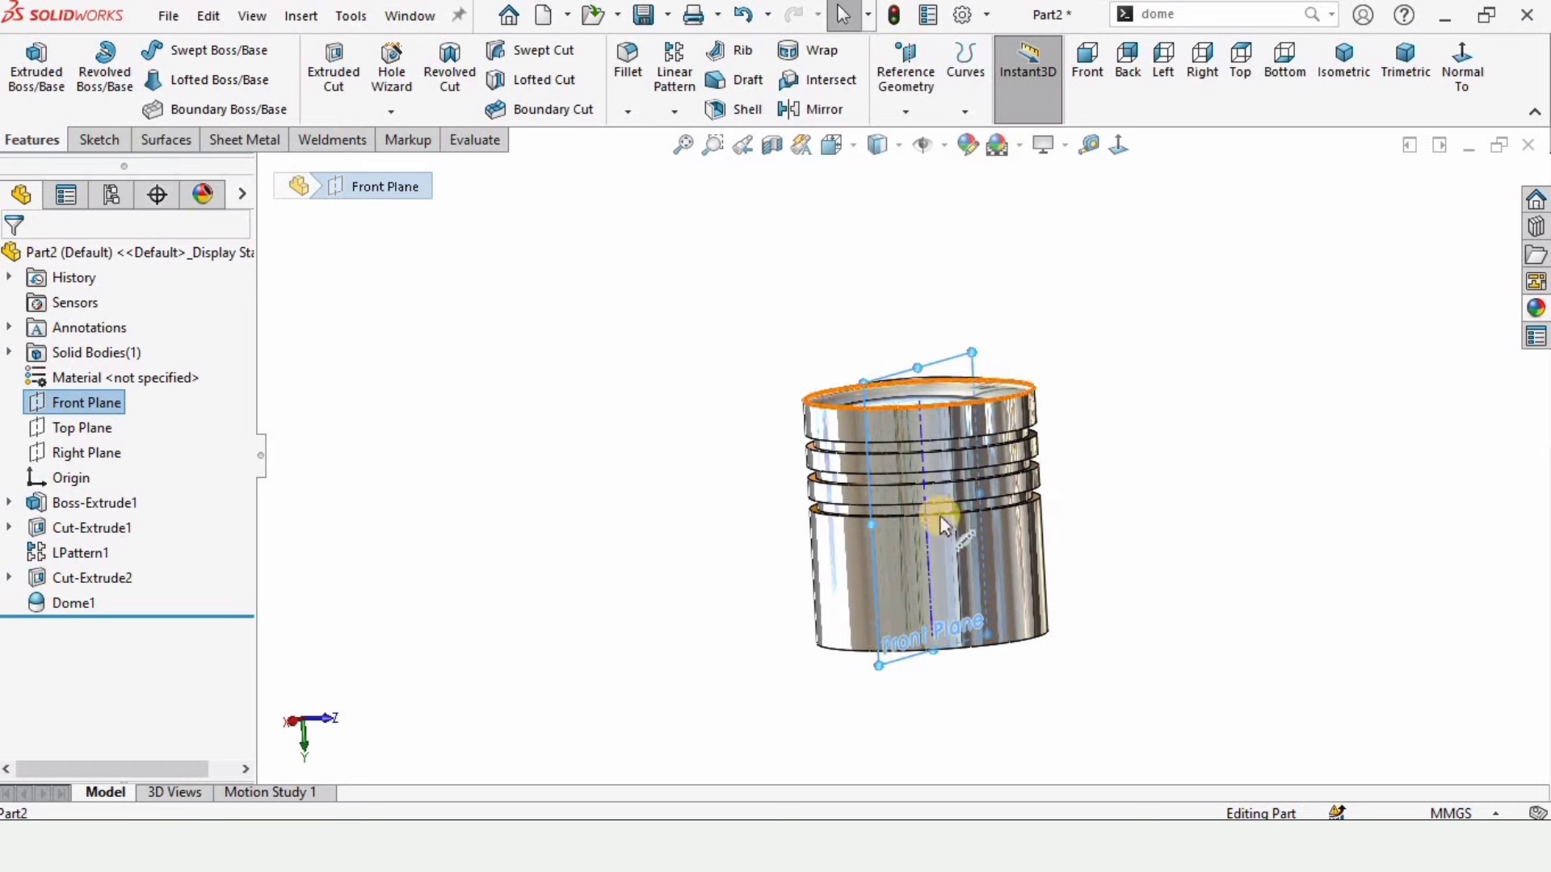
scroll(945, 579, "down", 2)
right_click(105, 406)
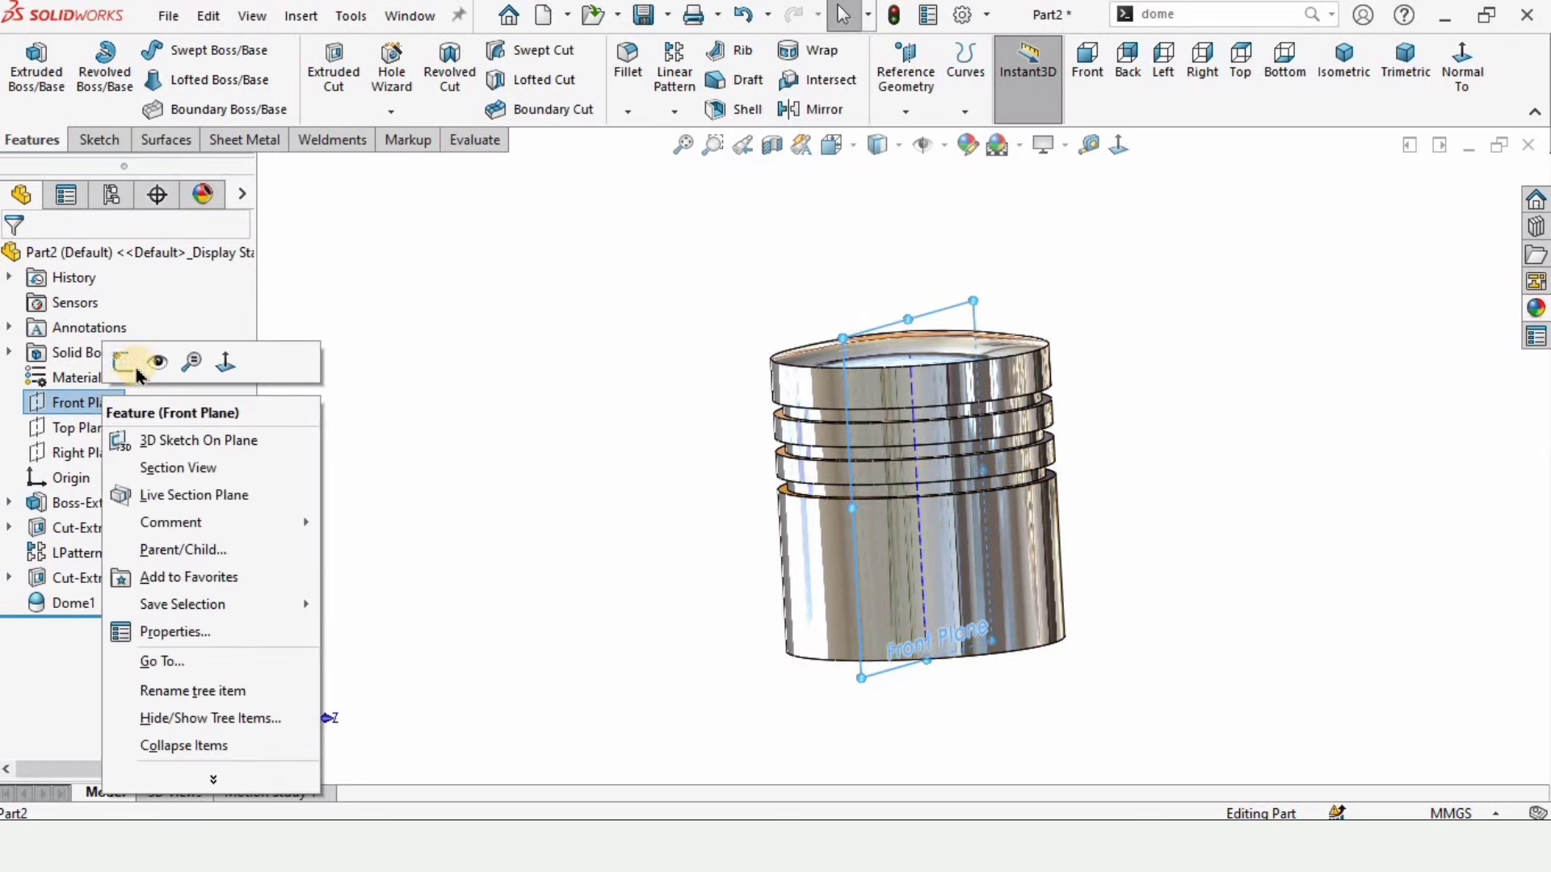
left_click(122, 361)
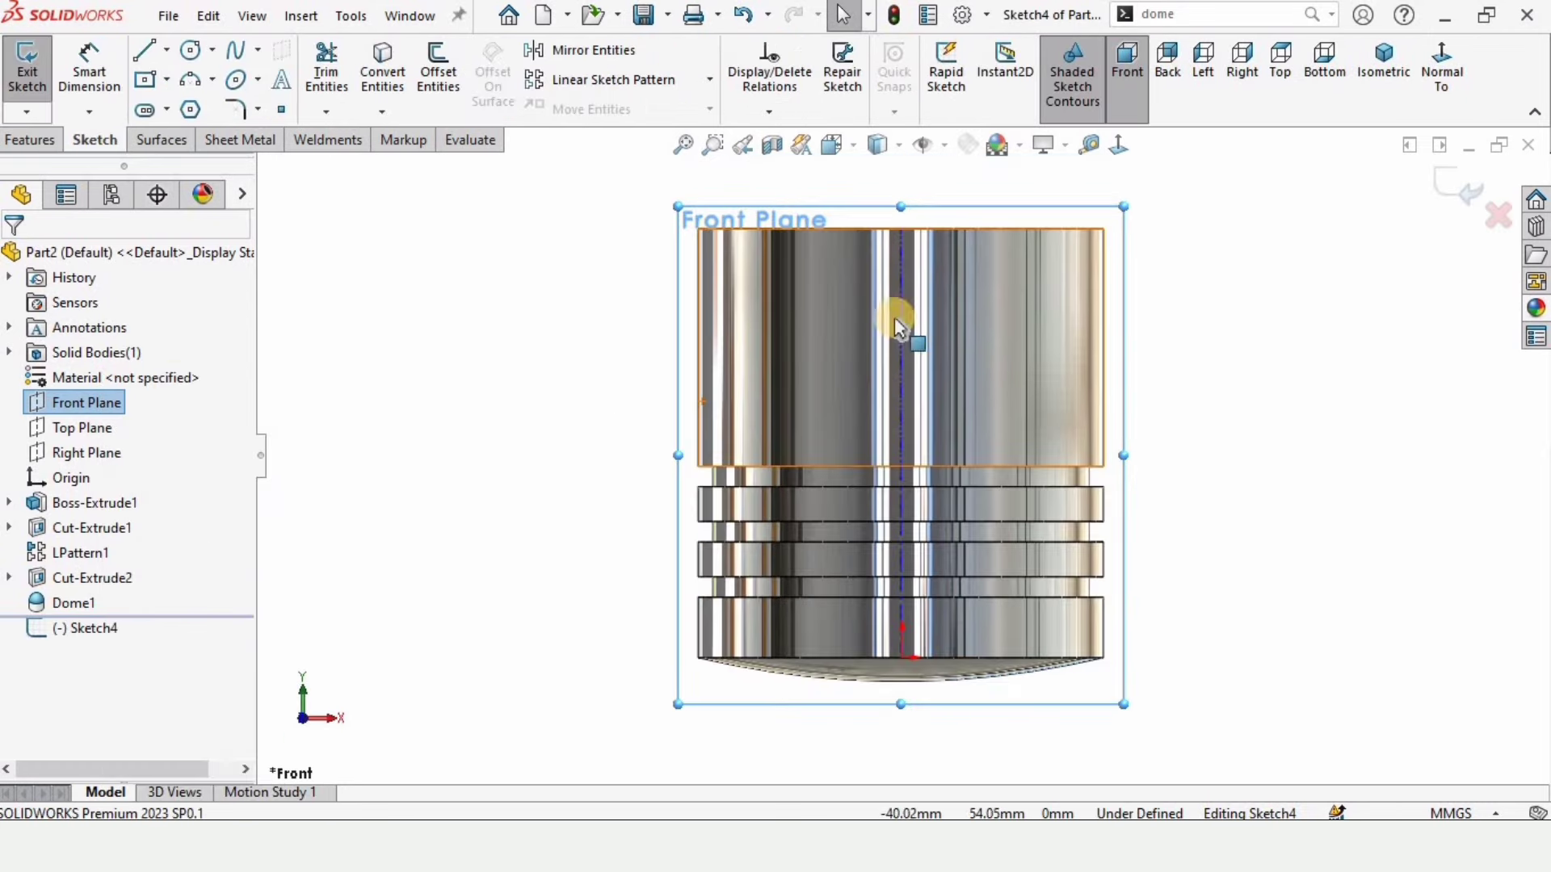
Step: Sketch a circle about 11.7 mm in diameter, centred on the cylinder's axis about 21 mm from the open end
left_click(189, 54)
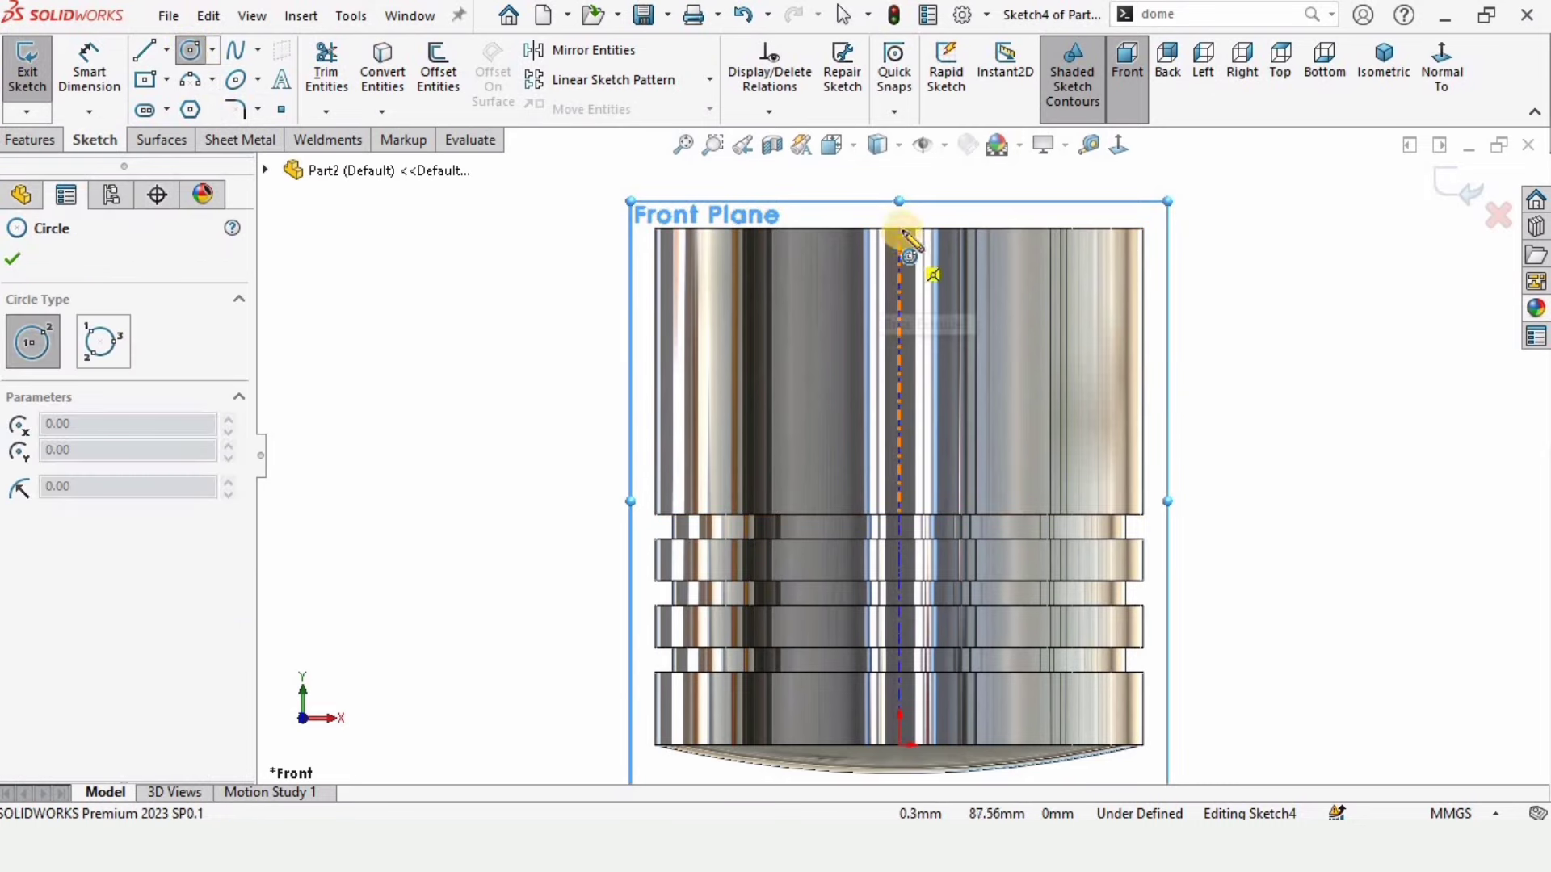
scroll(903, 235, "down", 3)
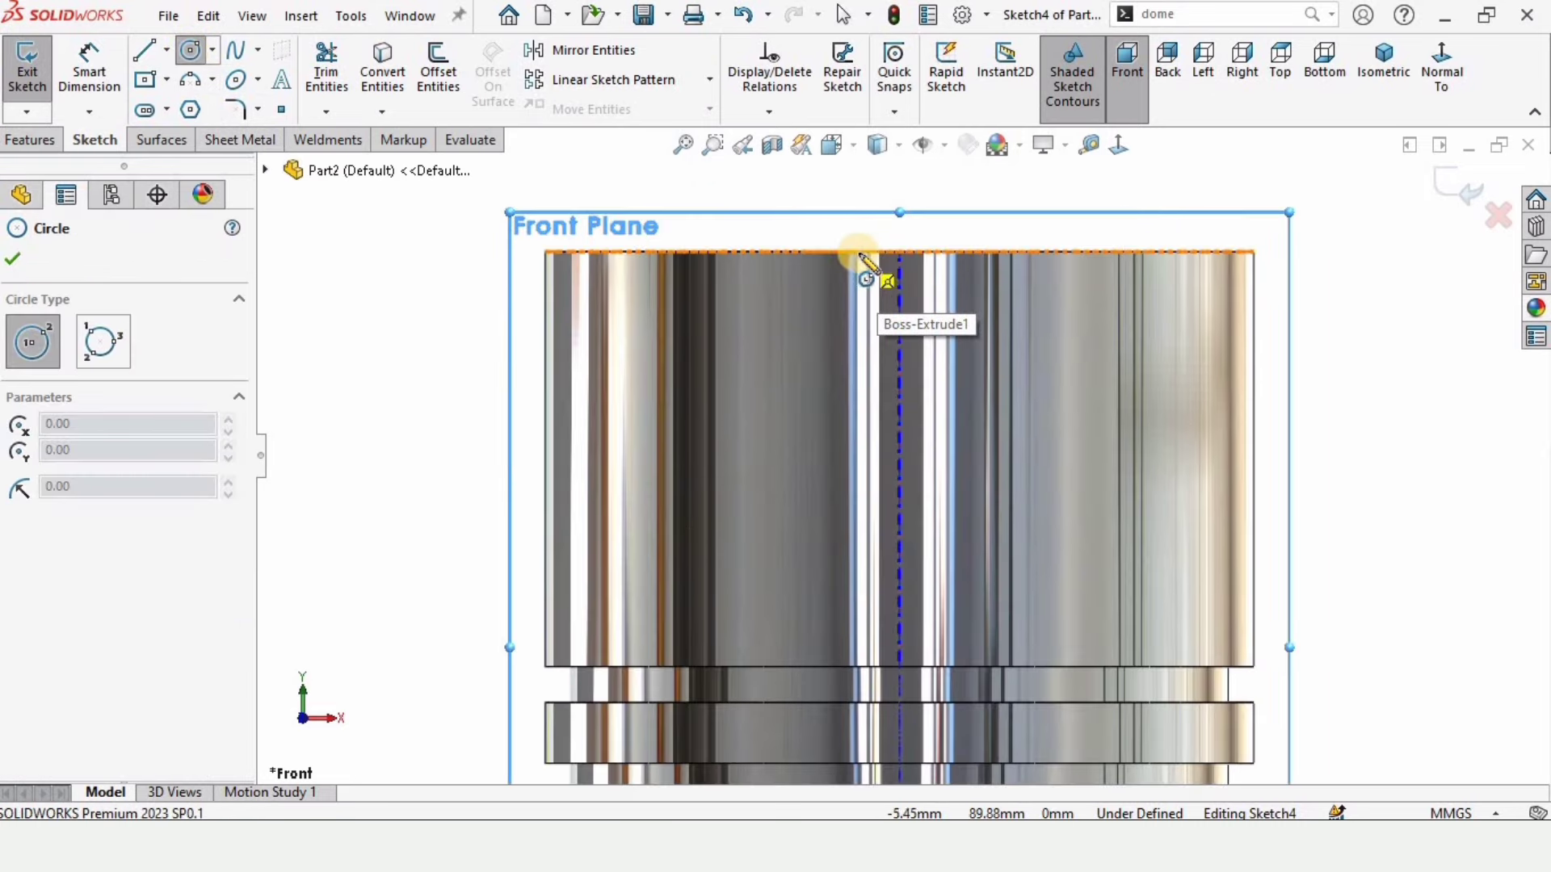
left_click(899, 426)
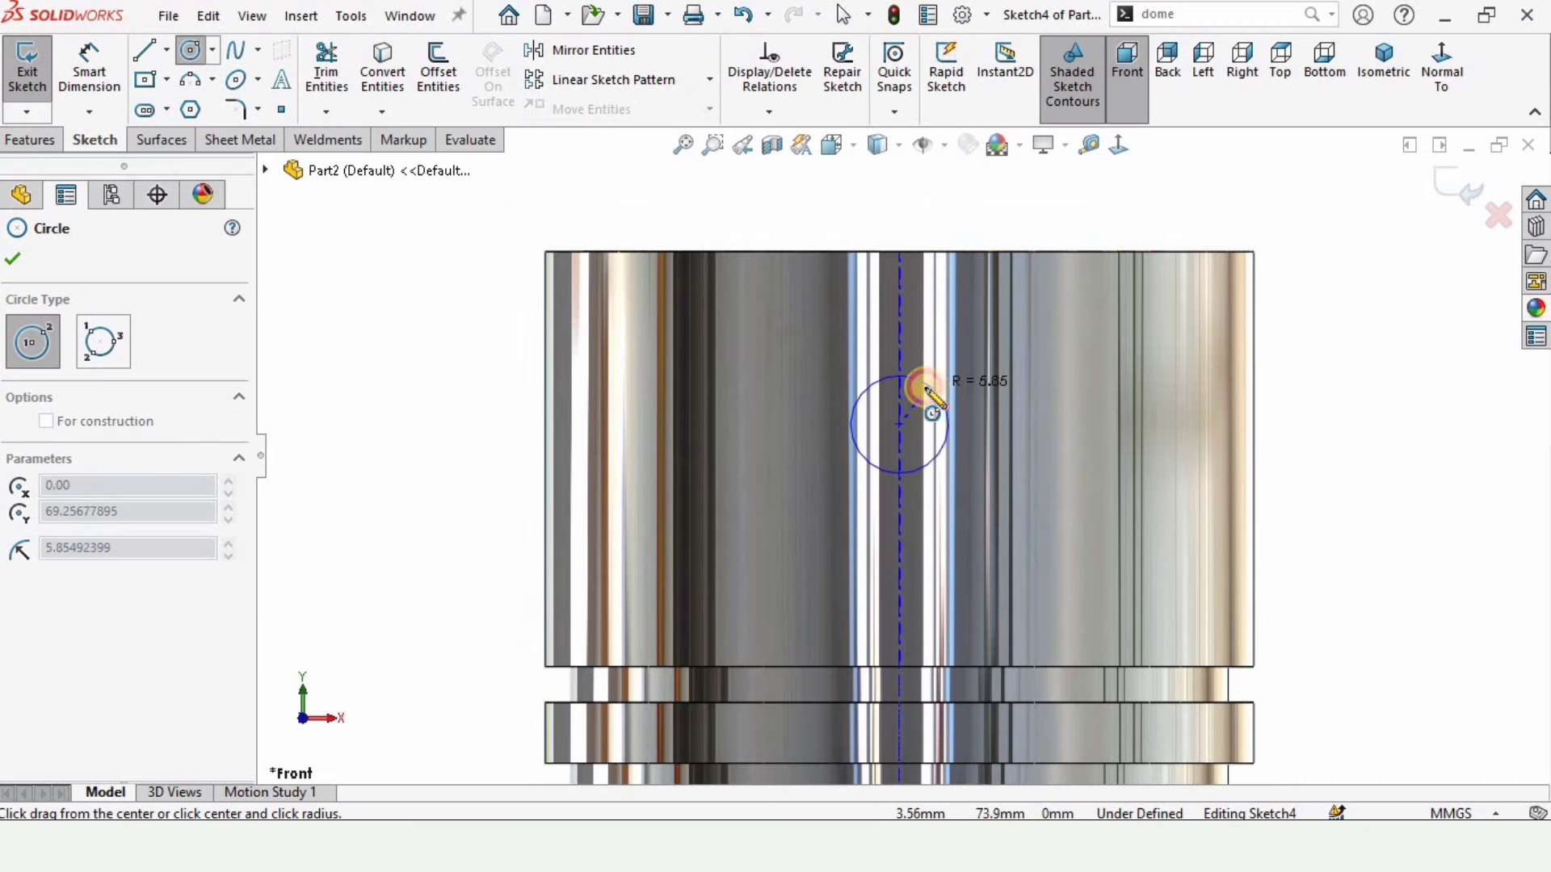
left_click(926, 389)
Step: Dimension the circle on the Front Plane to a diameter of 27 mm
left_click(76, 70)
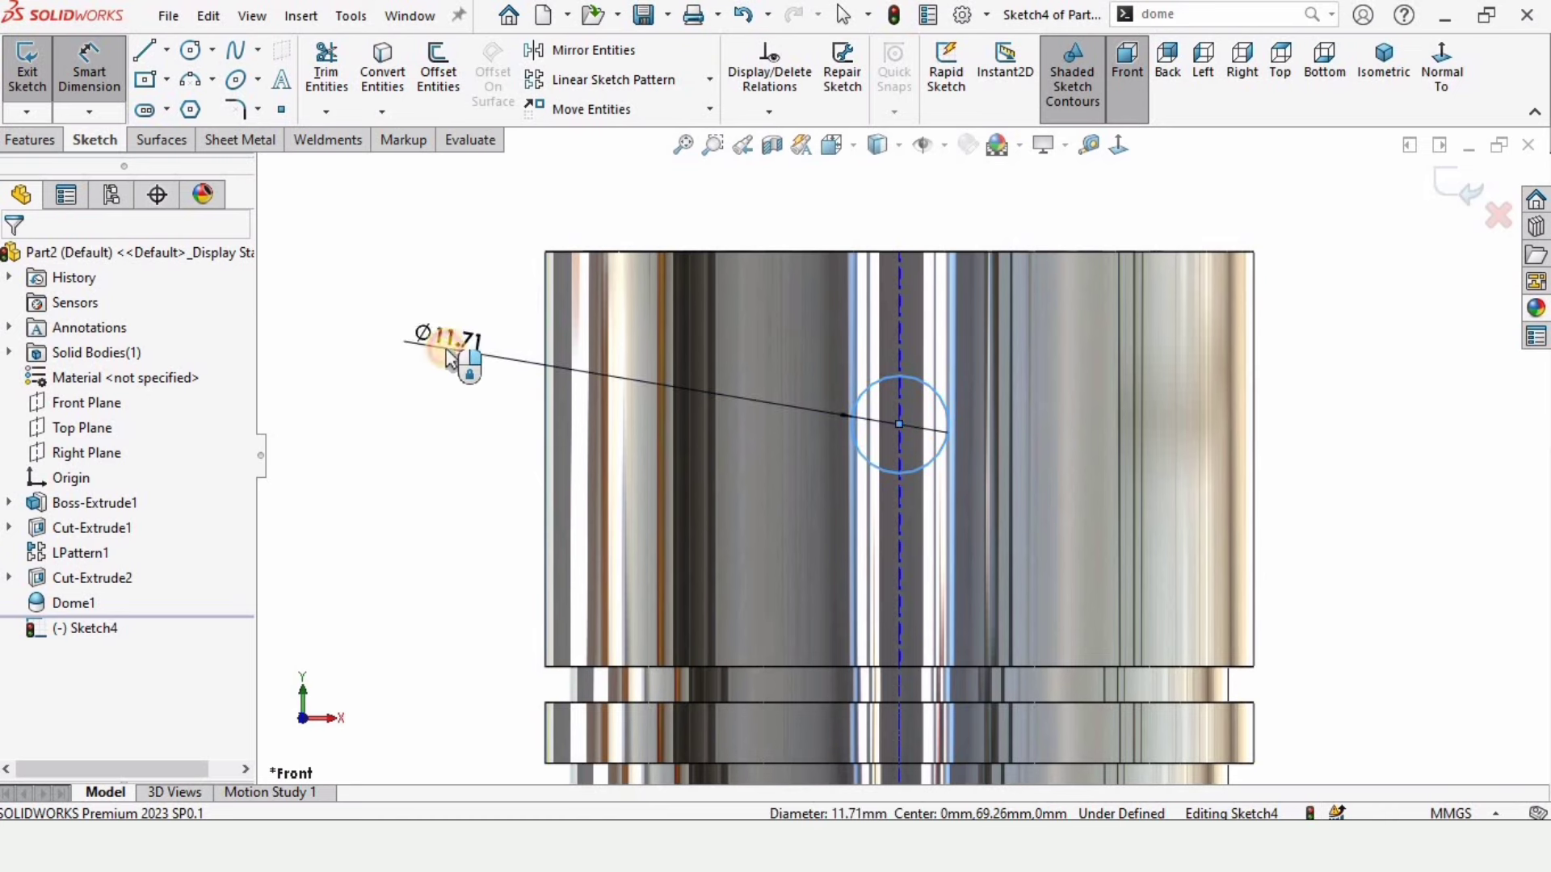
left_click(446, 351)
type("25")
key("Return")
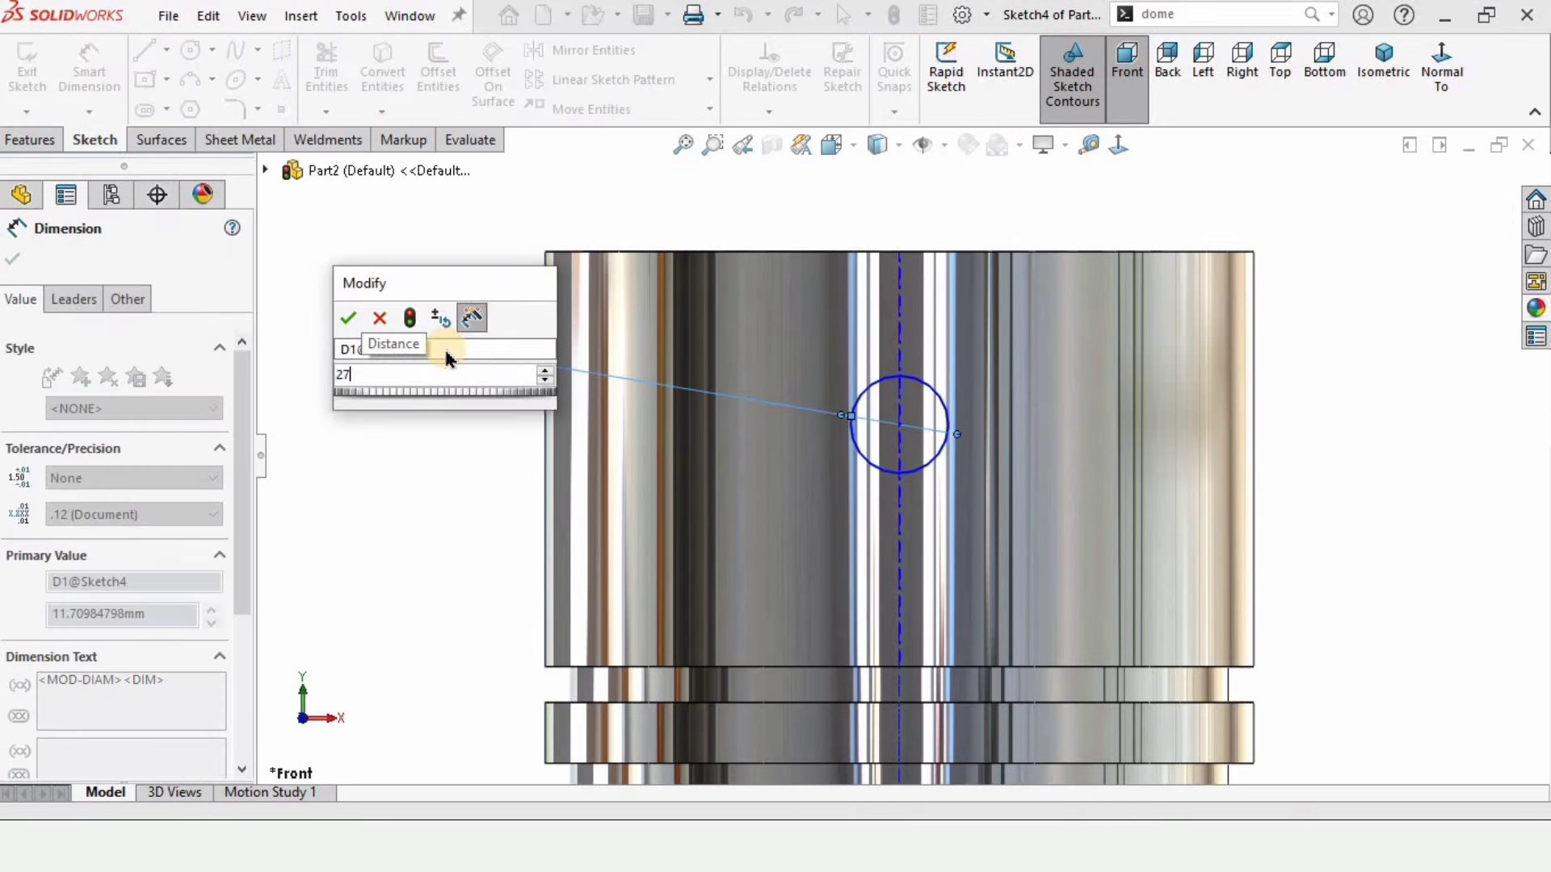
left_click(426, 488)
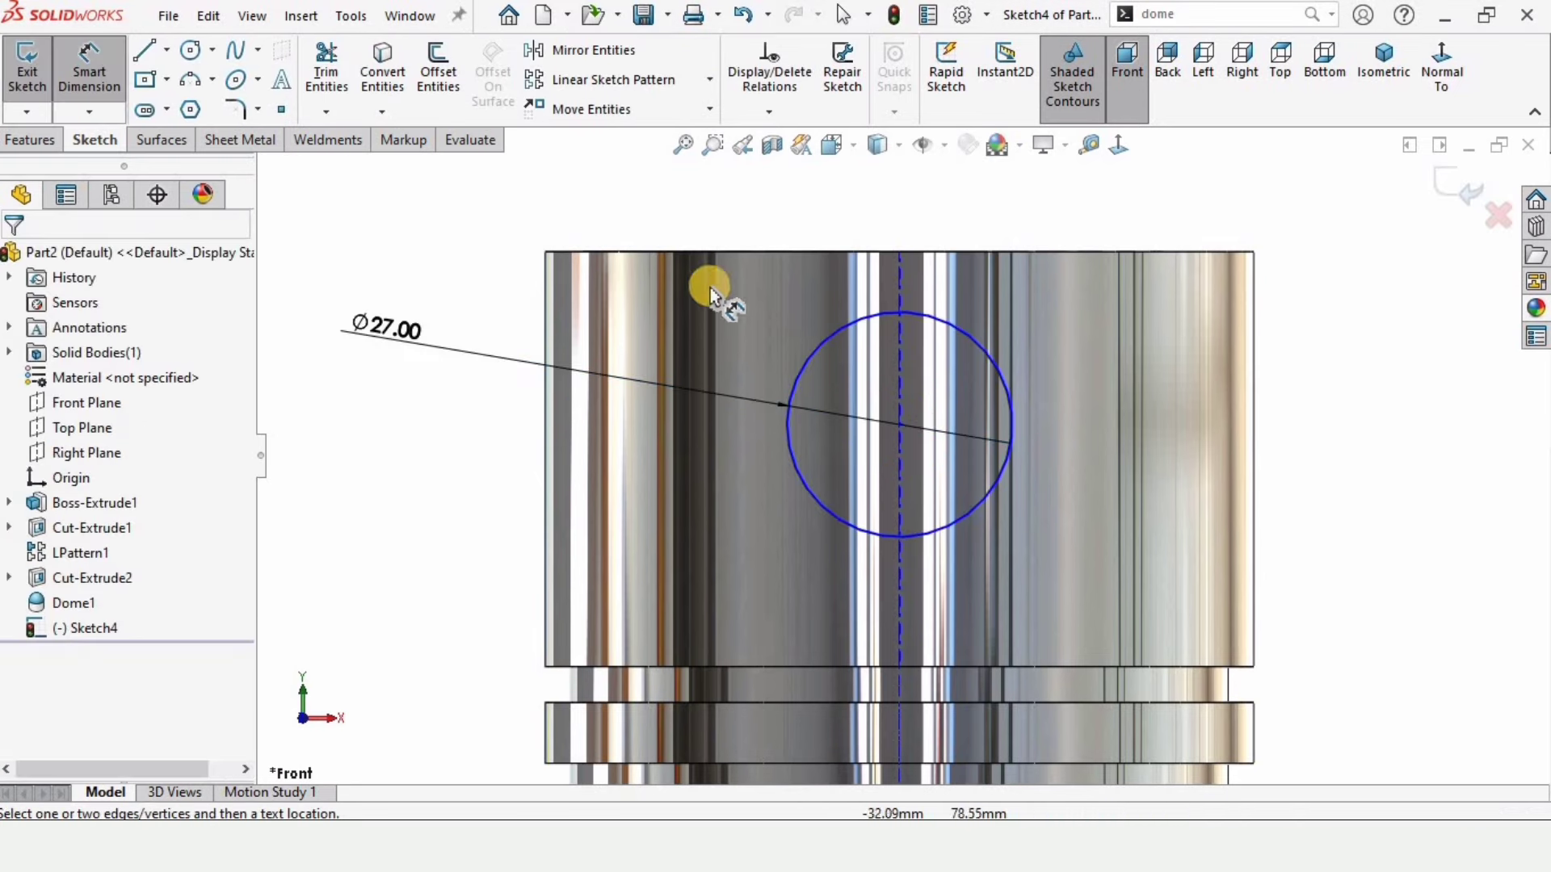
Step: Dimension the distance from the piston's open end edge to the circle's centre as 33 mm
left_click(787, 249)
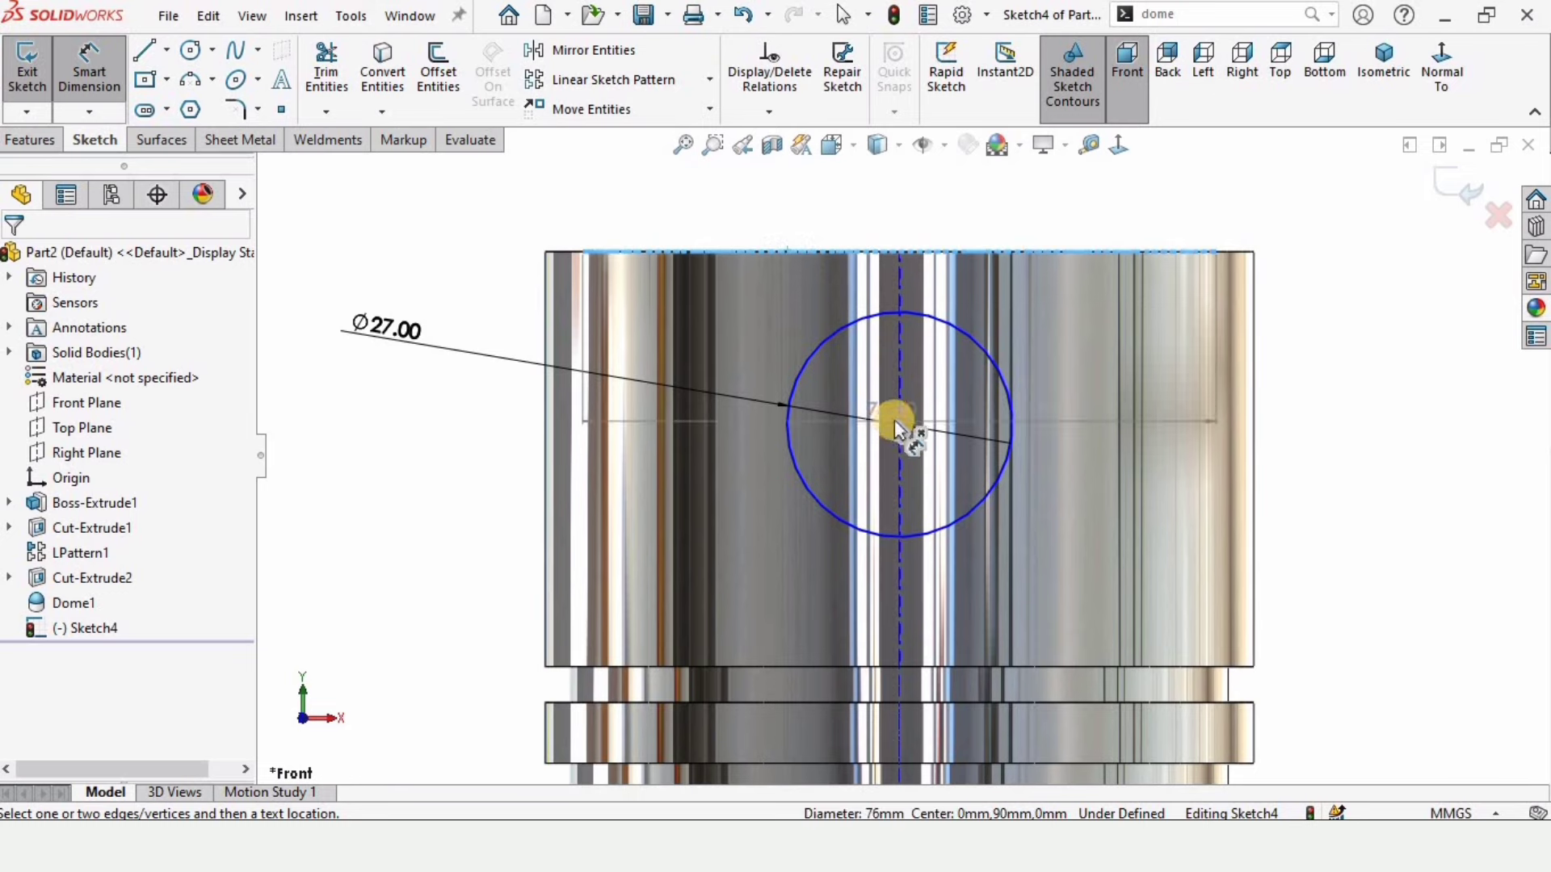
left_click(900, 427)
scroll(398, 424, "up", 1)
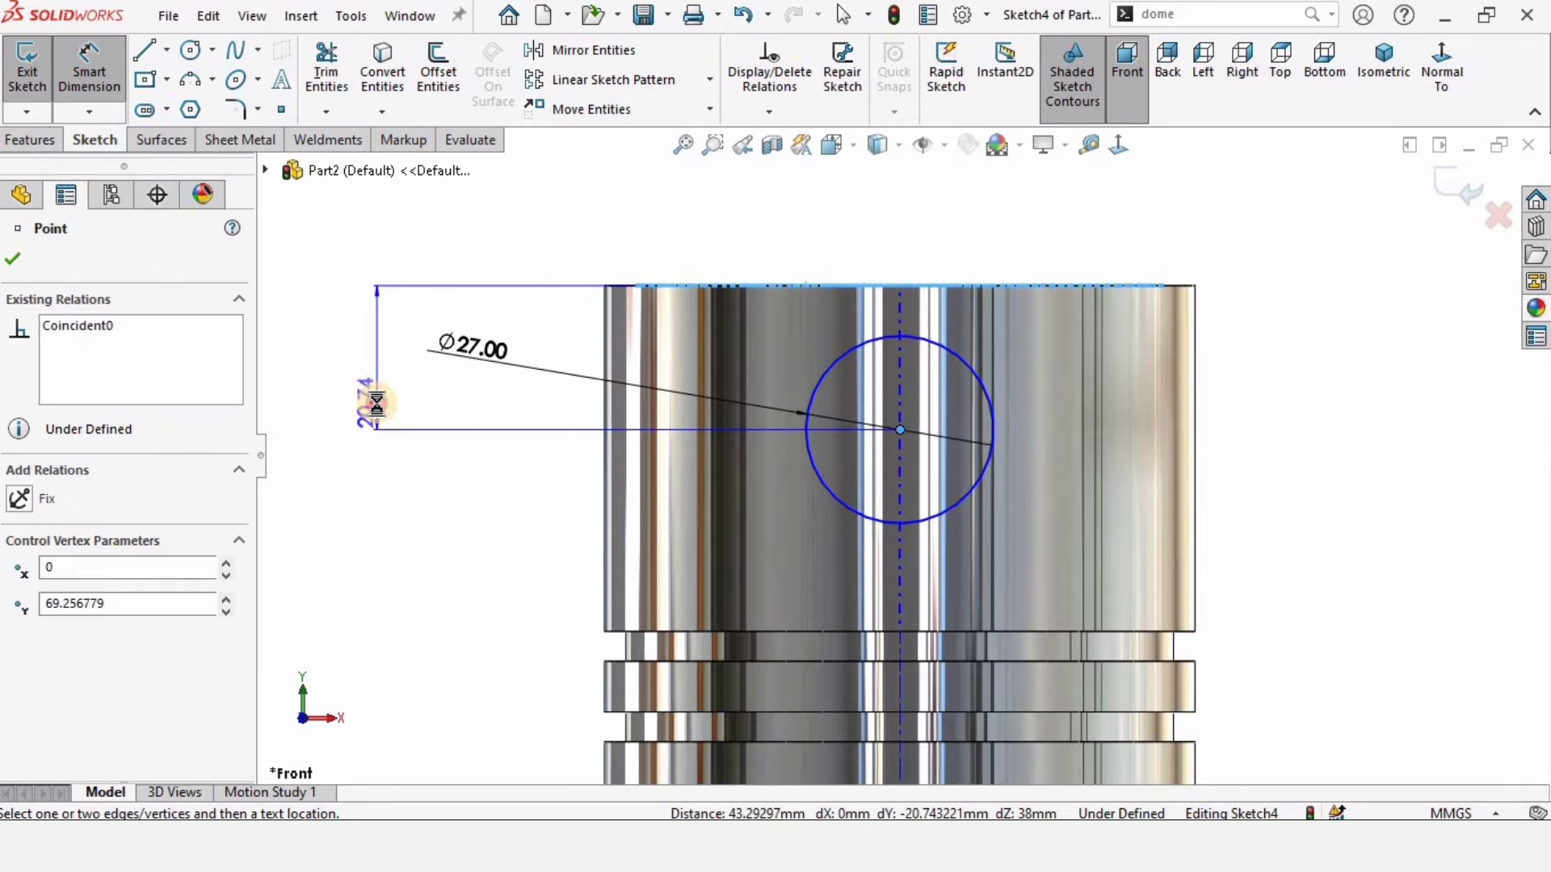
left_click(376, 404)
type("33")
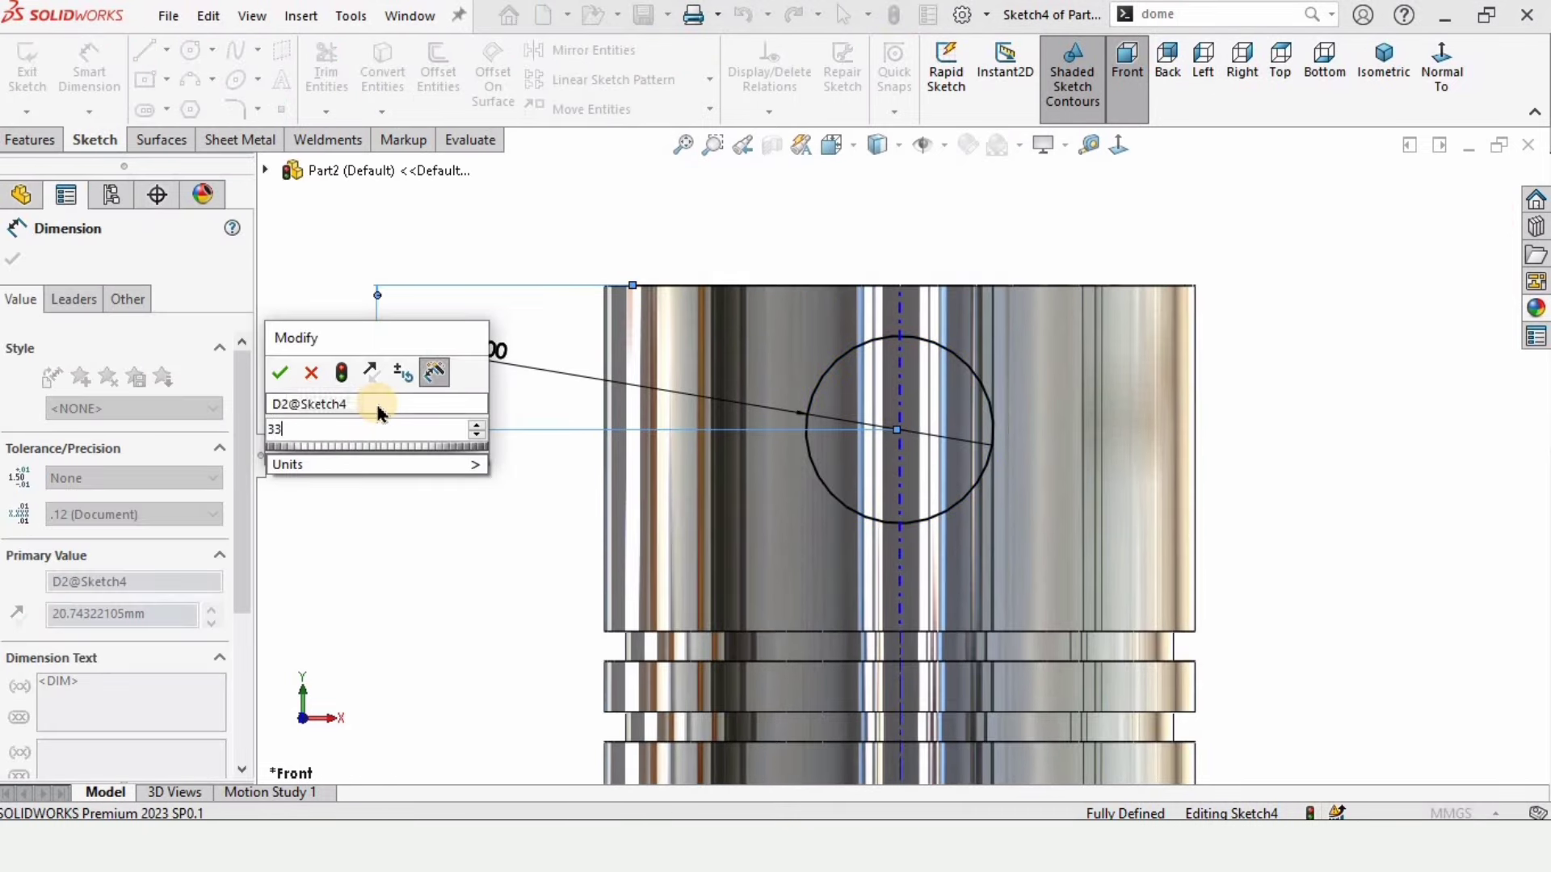
key("Return")
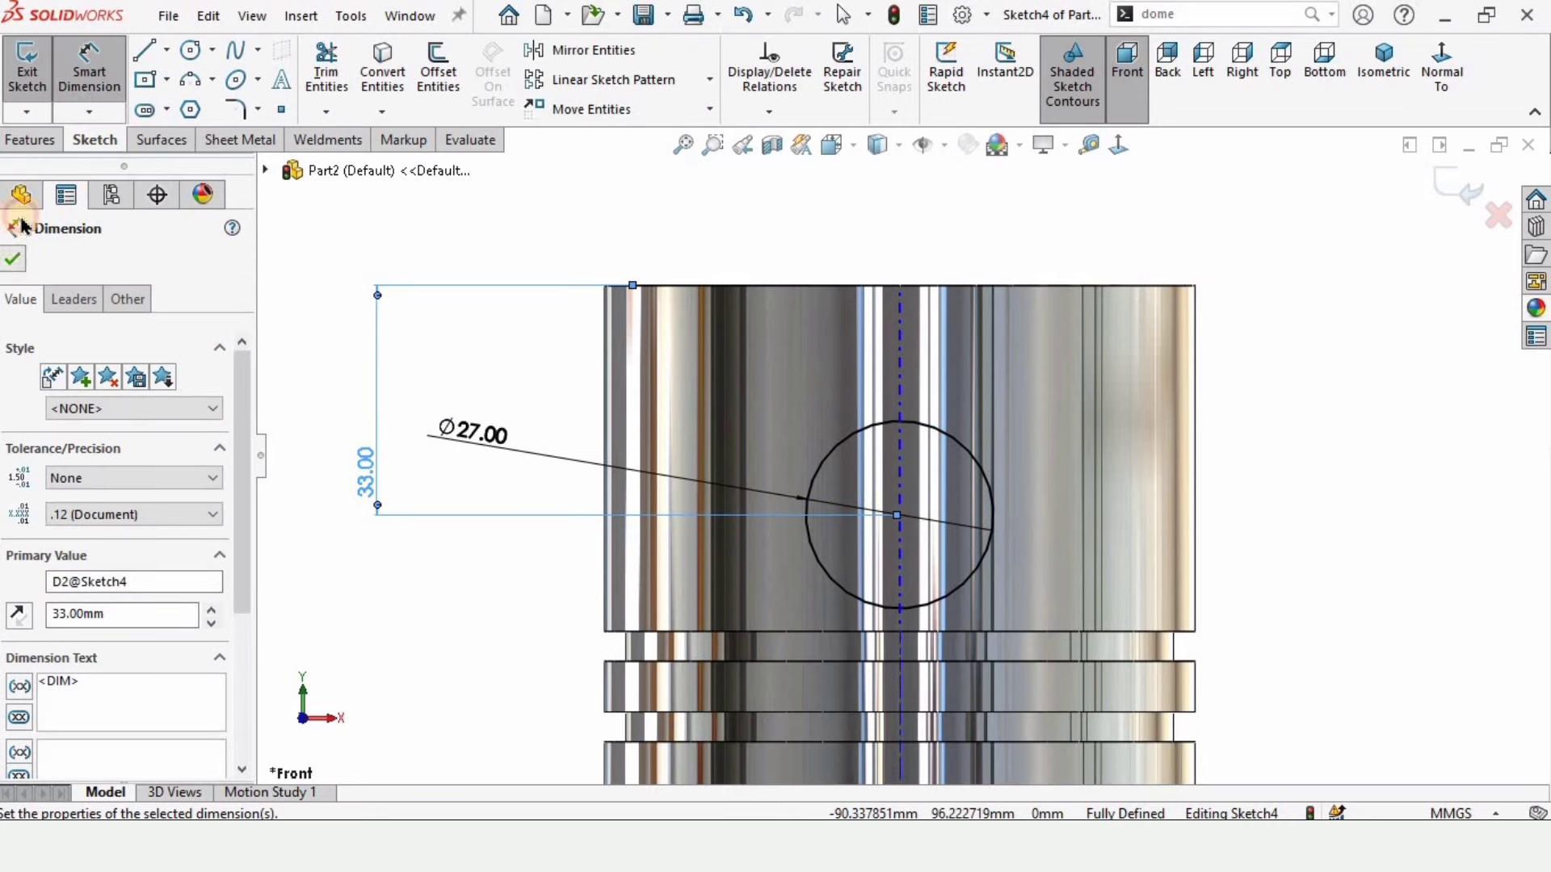
left_click(13, 257)
Step: Cut-extrude the 27 mm circle through the piston with the Through All - Both end condition
left_click(22, 143)
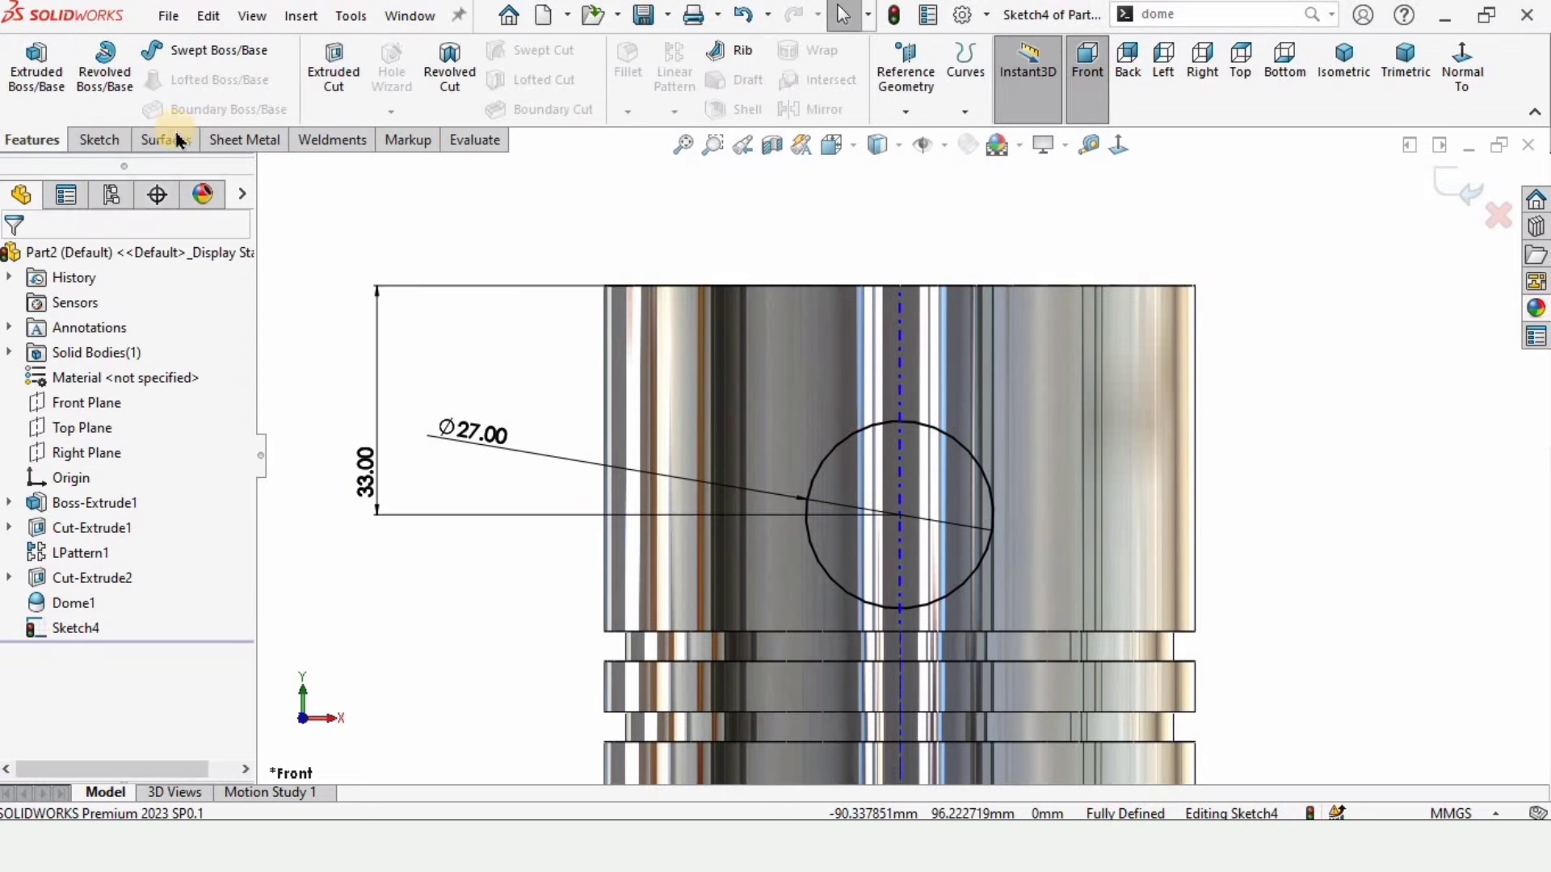
left_click(350, 79)
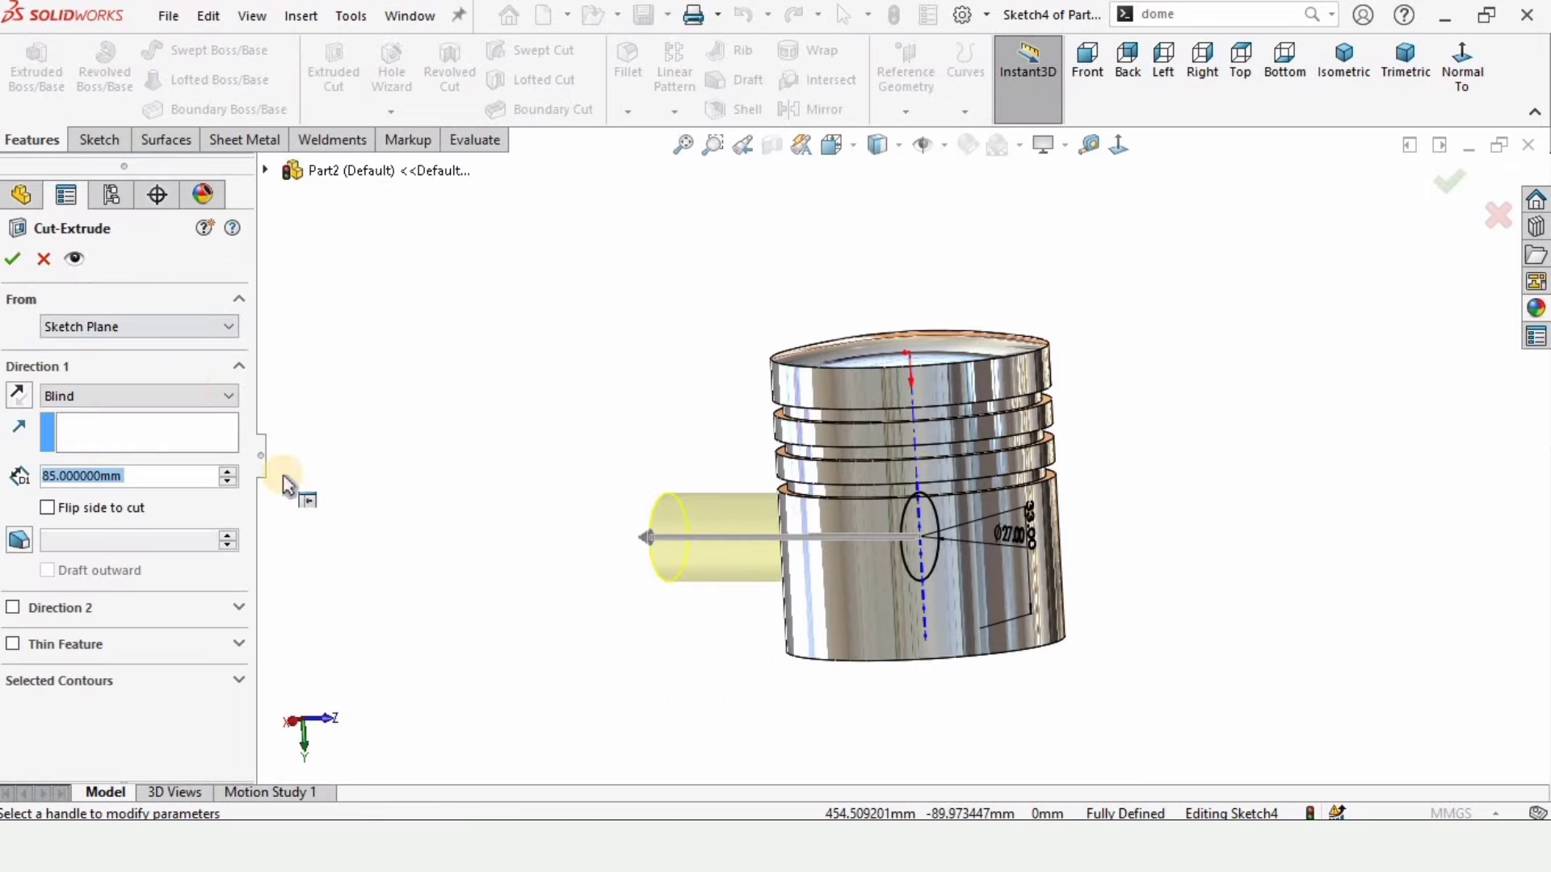
mouse_move(568, 544)
middle_mouse_down()
mouse_move(592, 545)
mouse_move(571, 548)
middle_mouse_up()
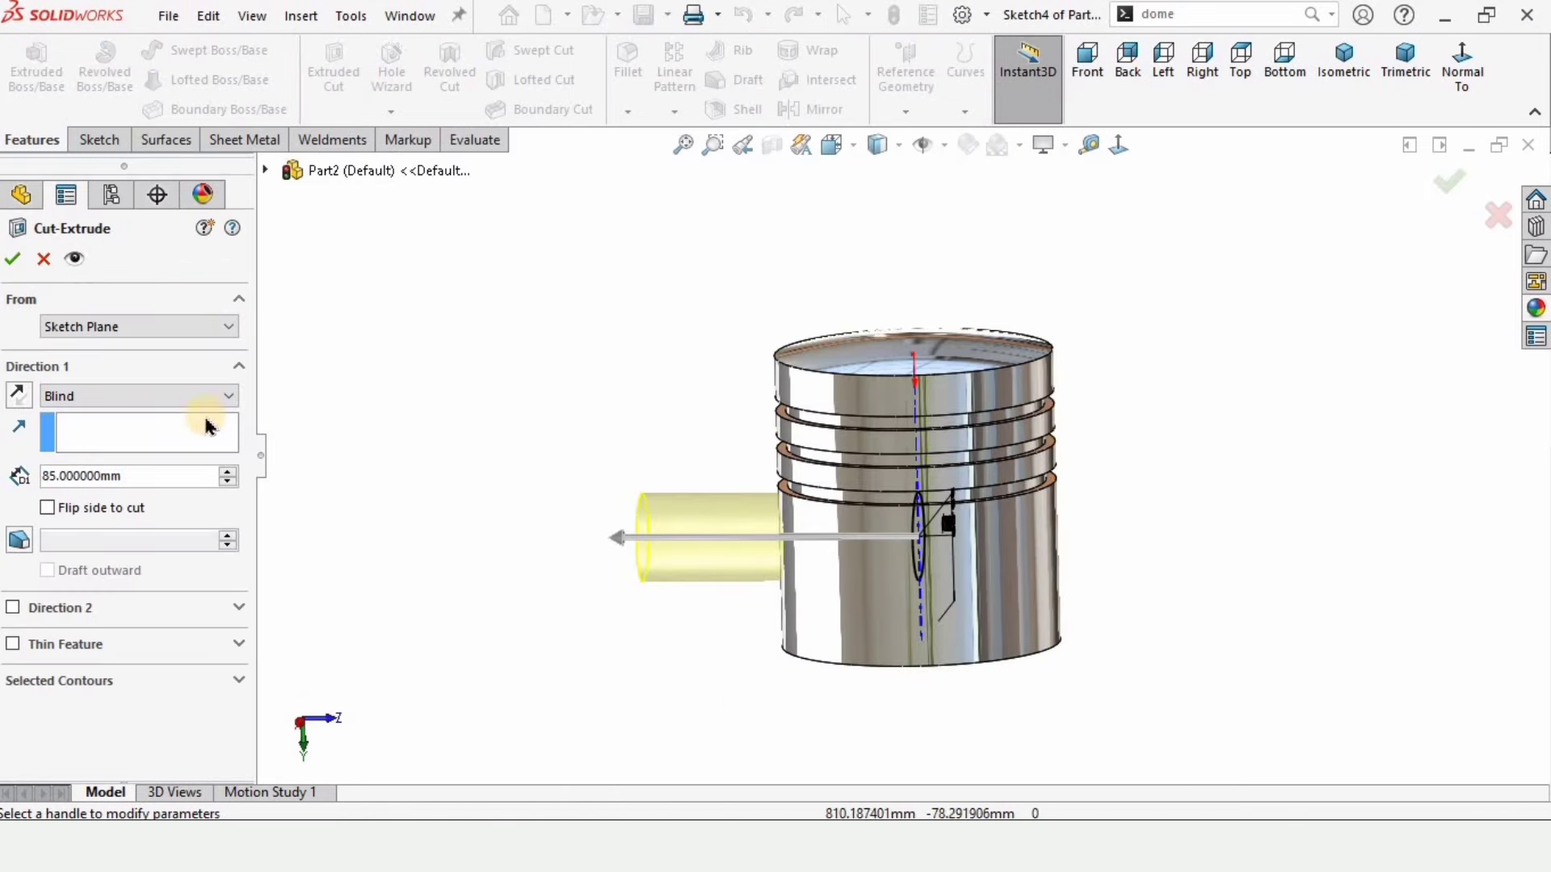
left_click(111, 396)
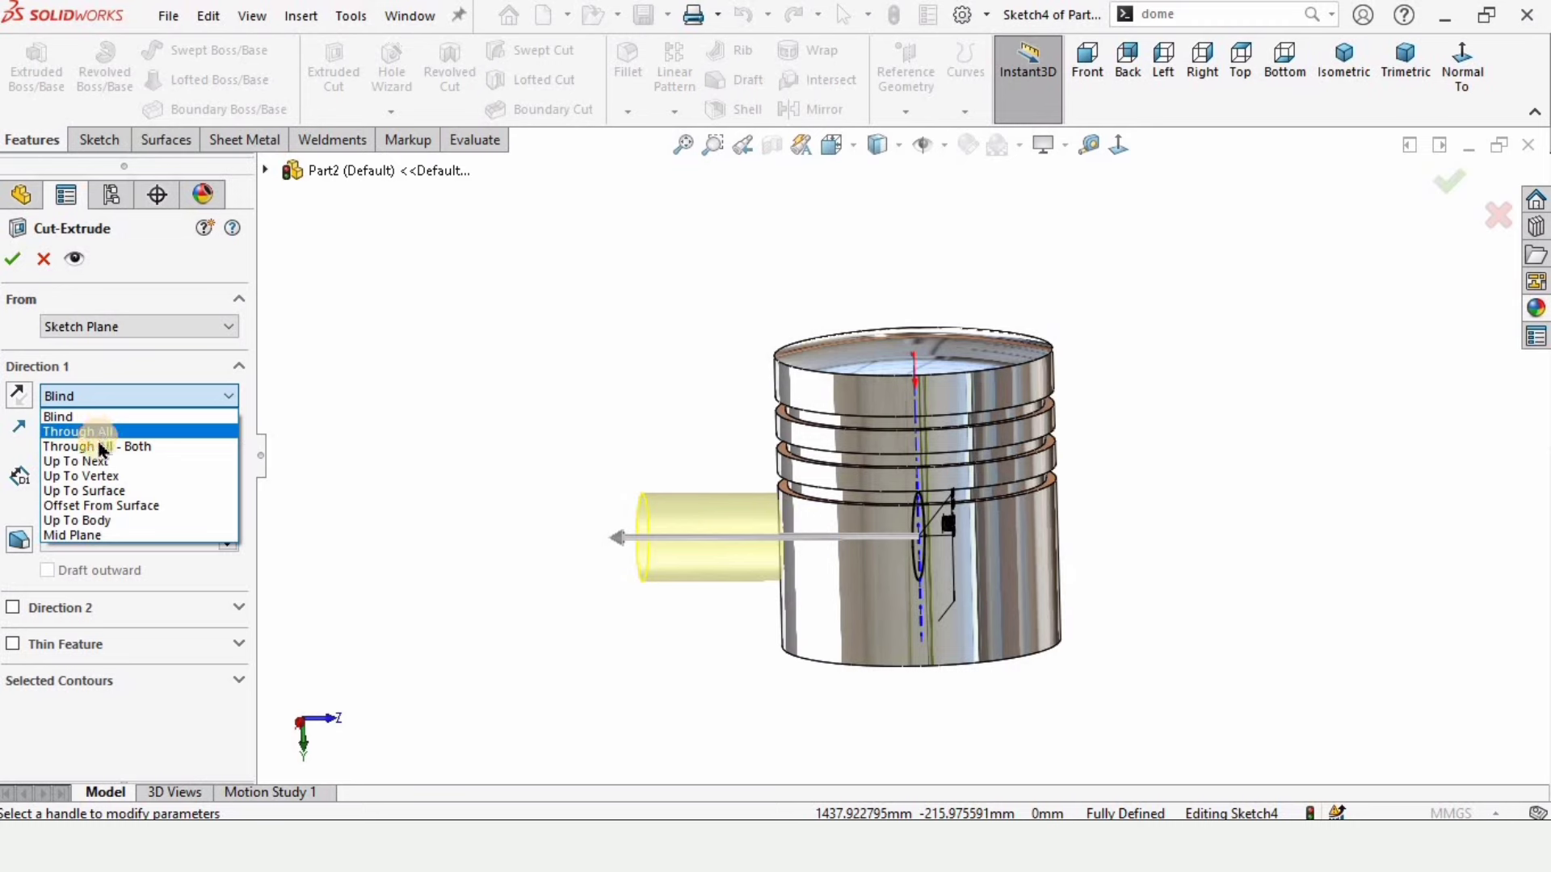
left_click(119, 450)
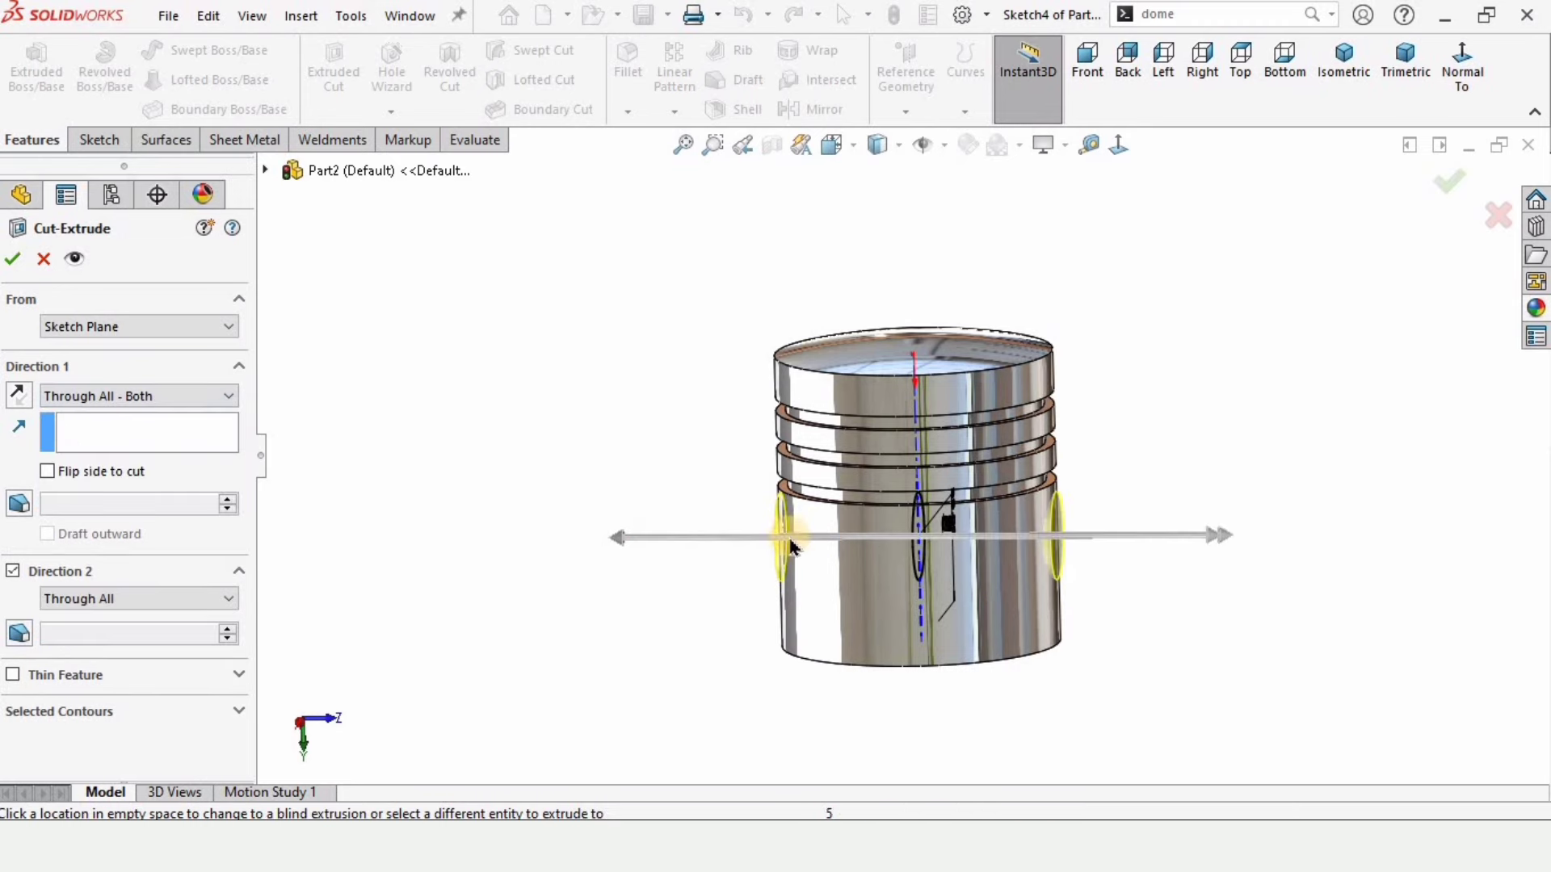
scroll(768, 540, "down", 2)
middle_click_drag(944, 592, 849, 582)
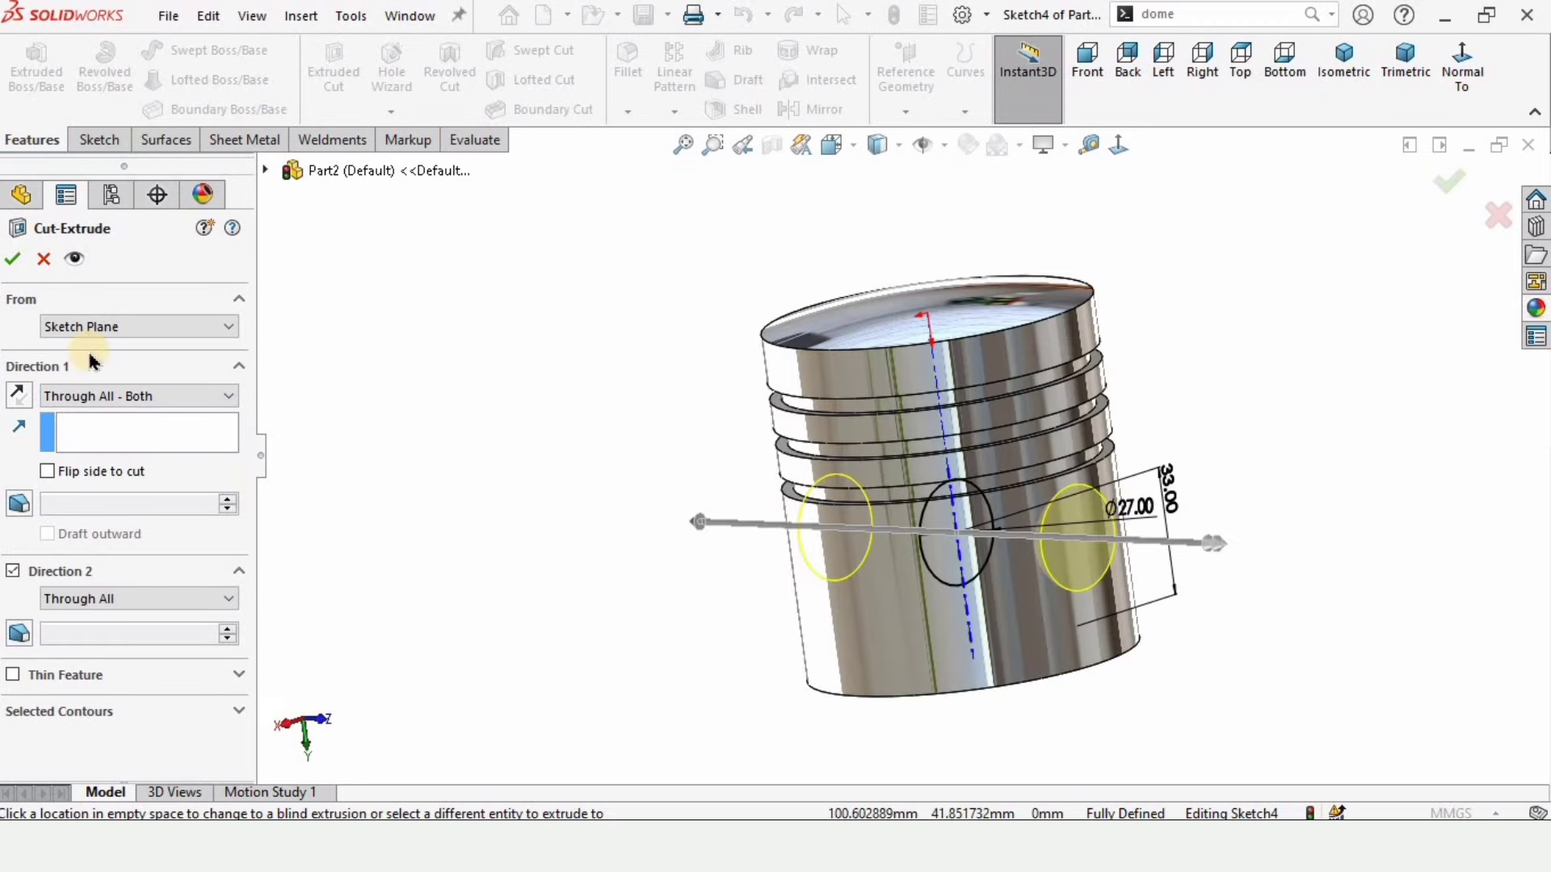
left_click(15, 263)
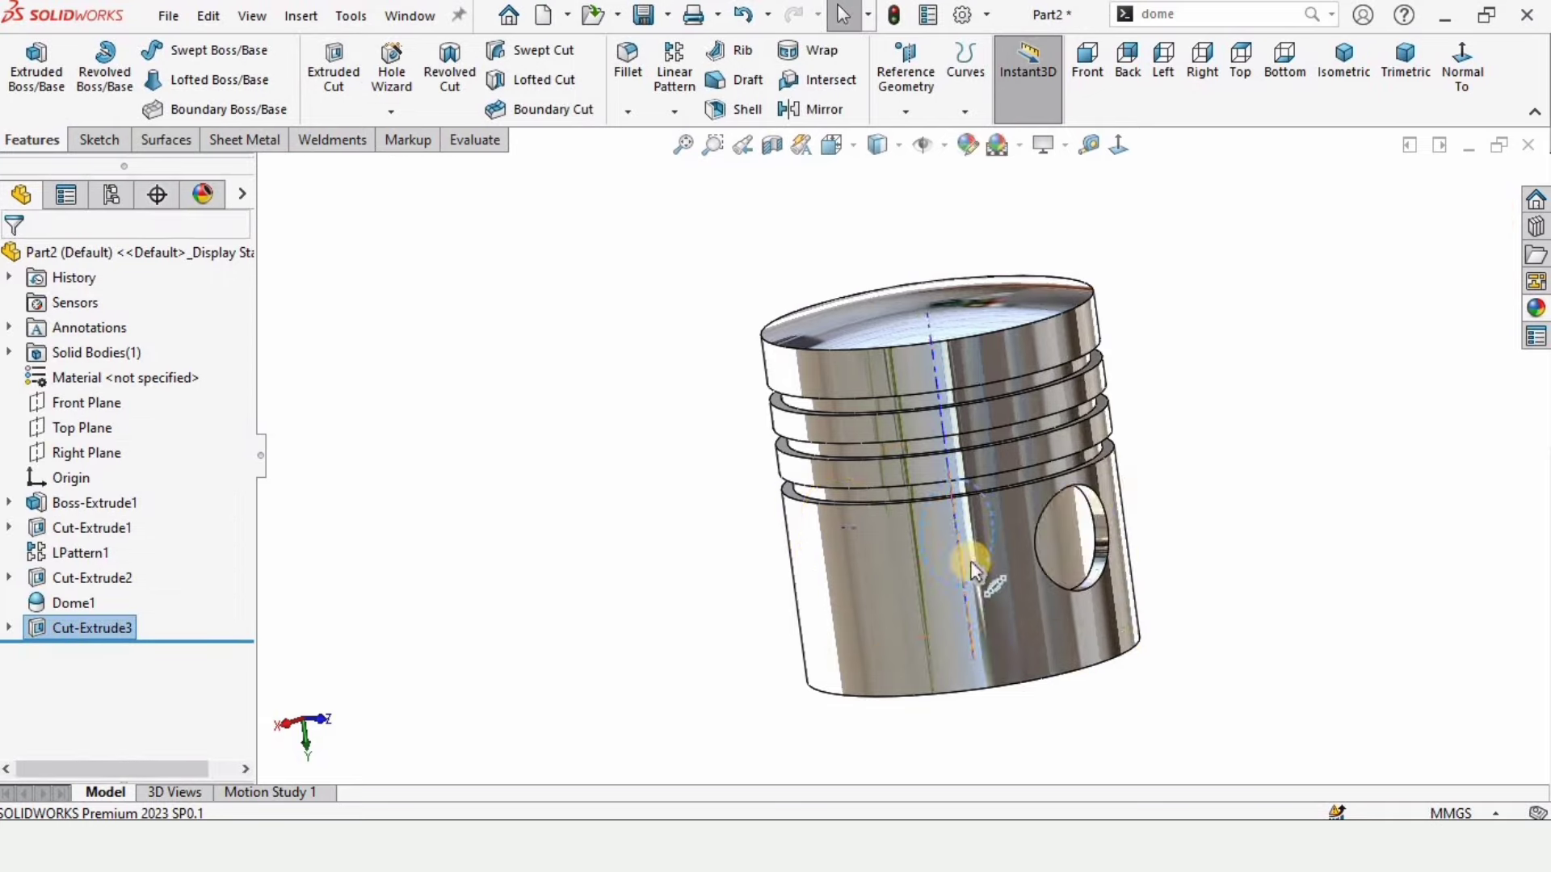
Step: Hide the temporary axes and inspect the pin hole through the piston walls
scroll(997, 553, "down", 2)
middle_click_drag(997, 552, 919, 485)
scroll(916, 470, "down", 2)
left_click(914, 466)
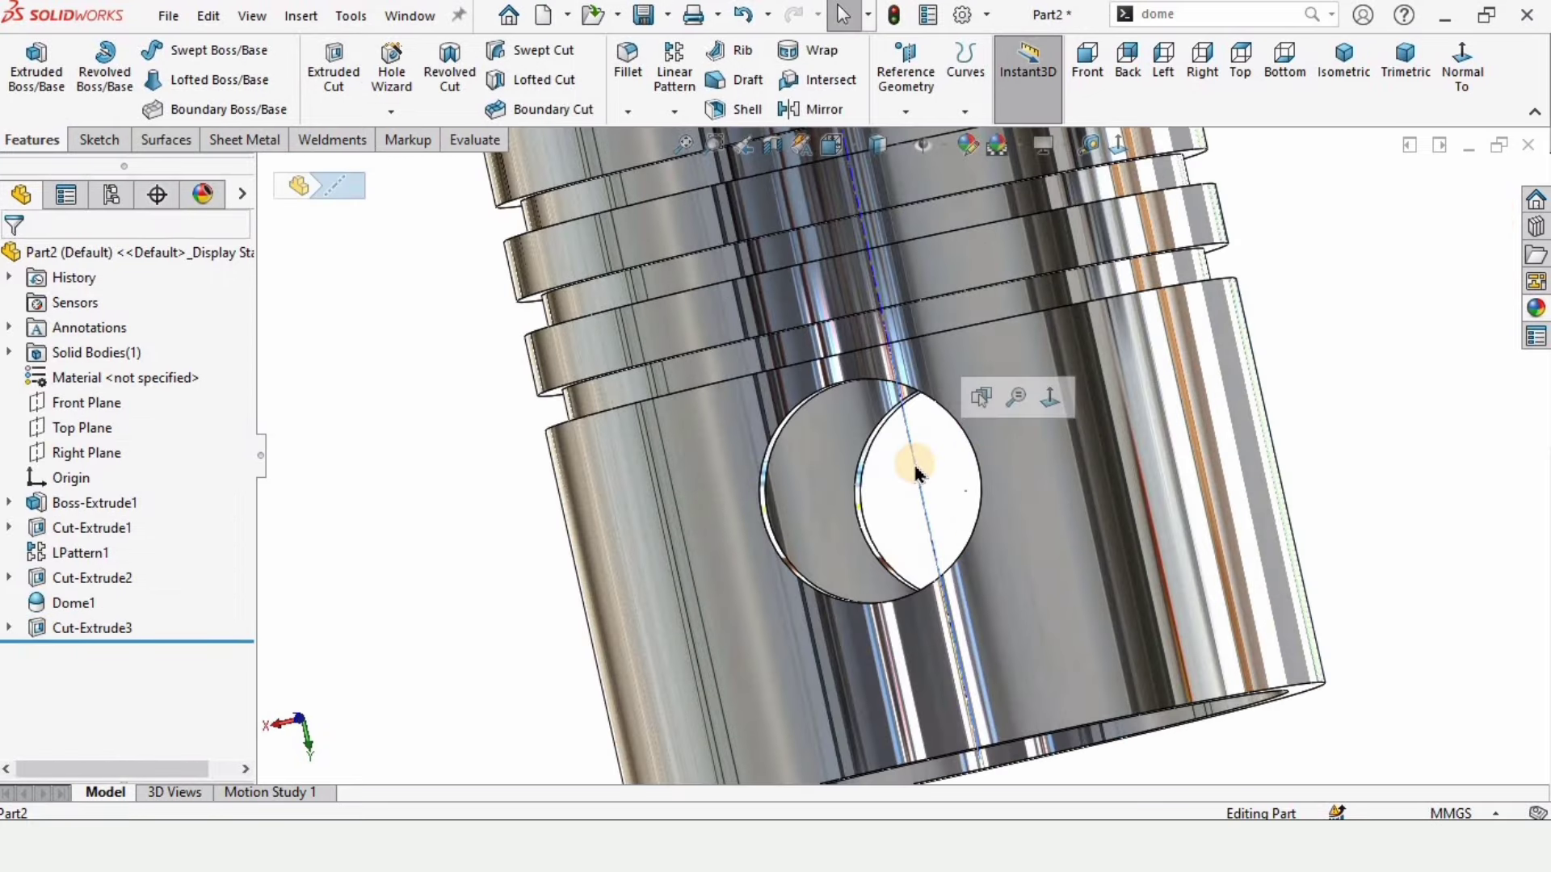
scroll(916, 263, "up", 3)
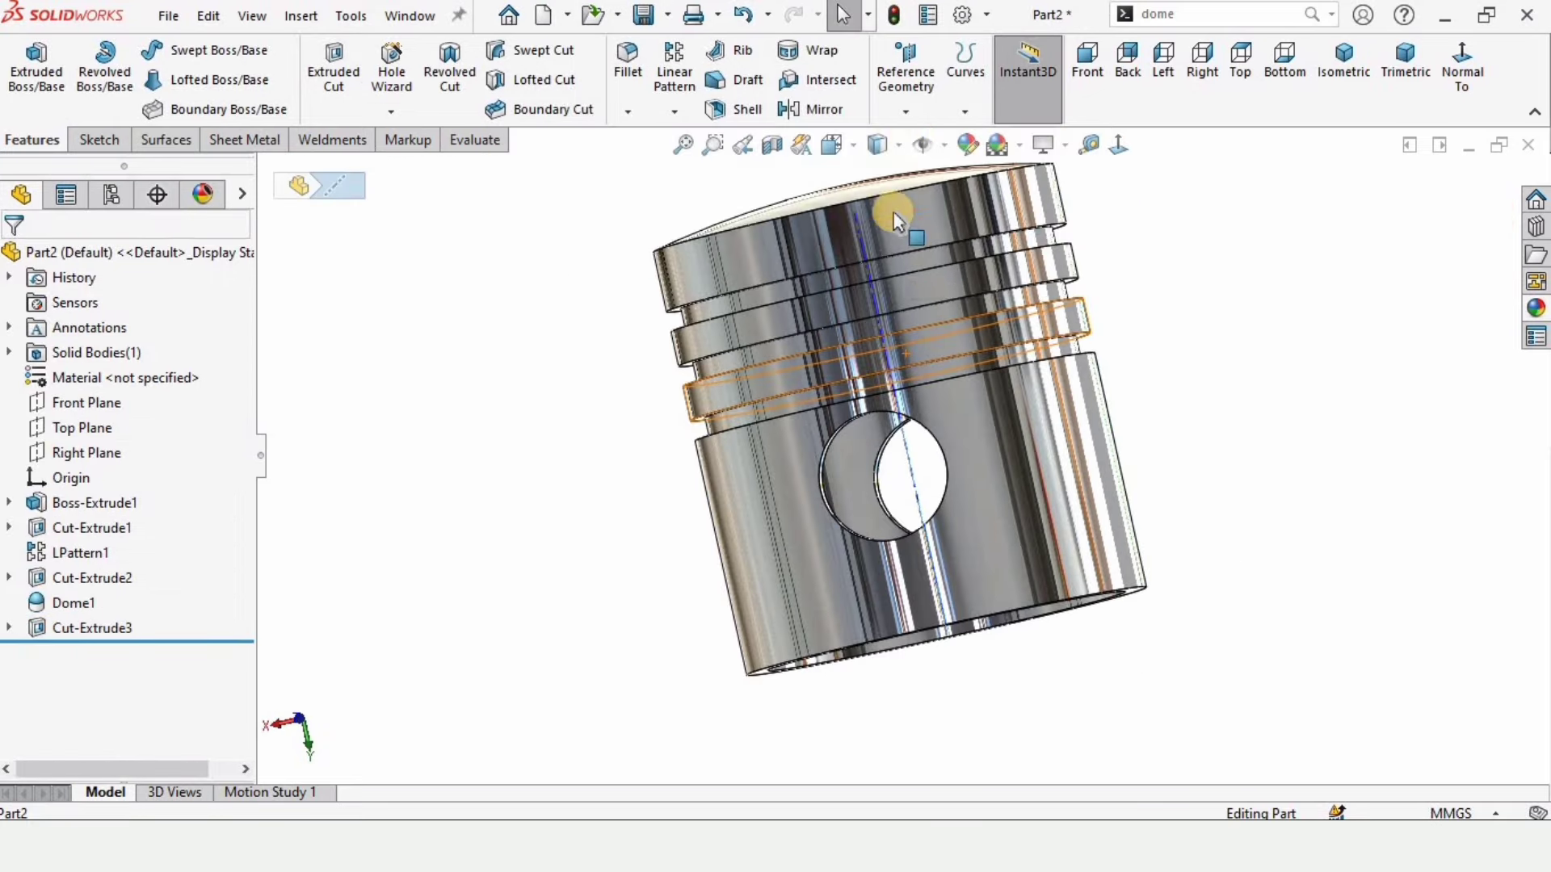
left_click(945, 147)
left_click(959, 209)
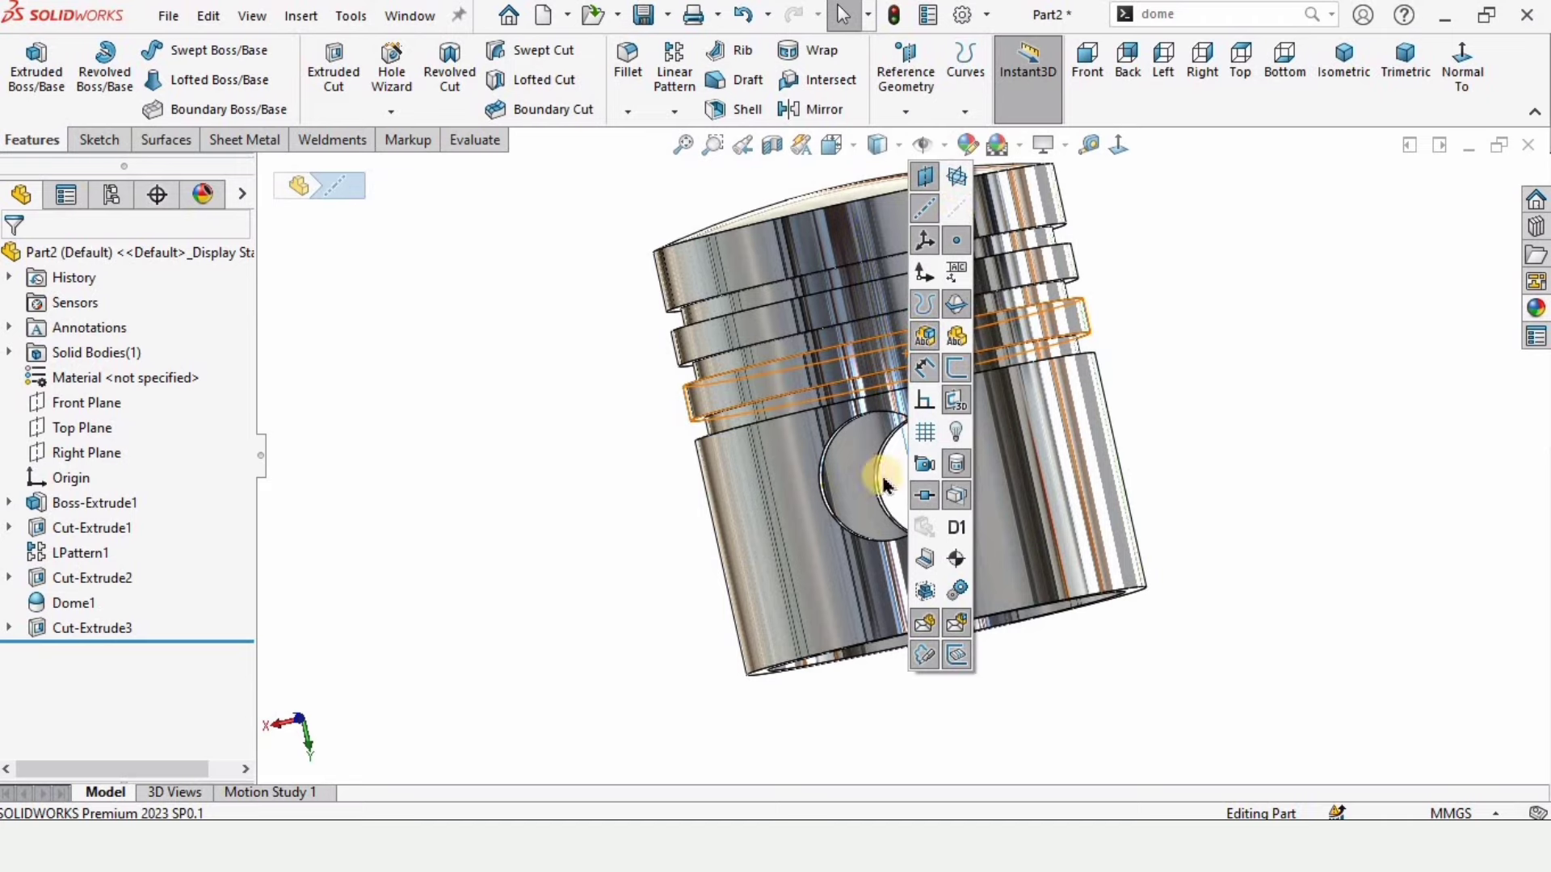
scroll(880, 447, "down", 6)
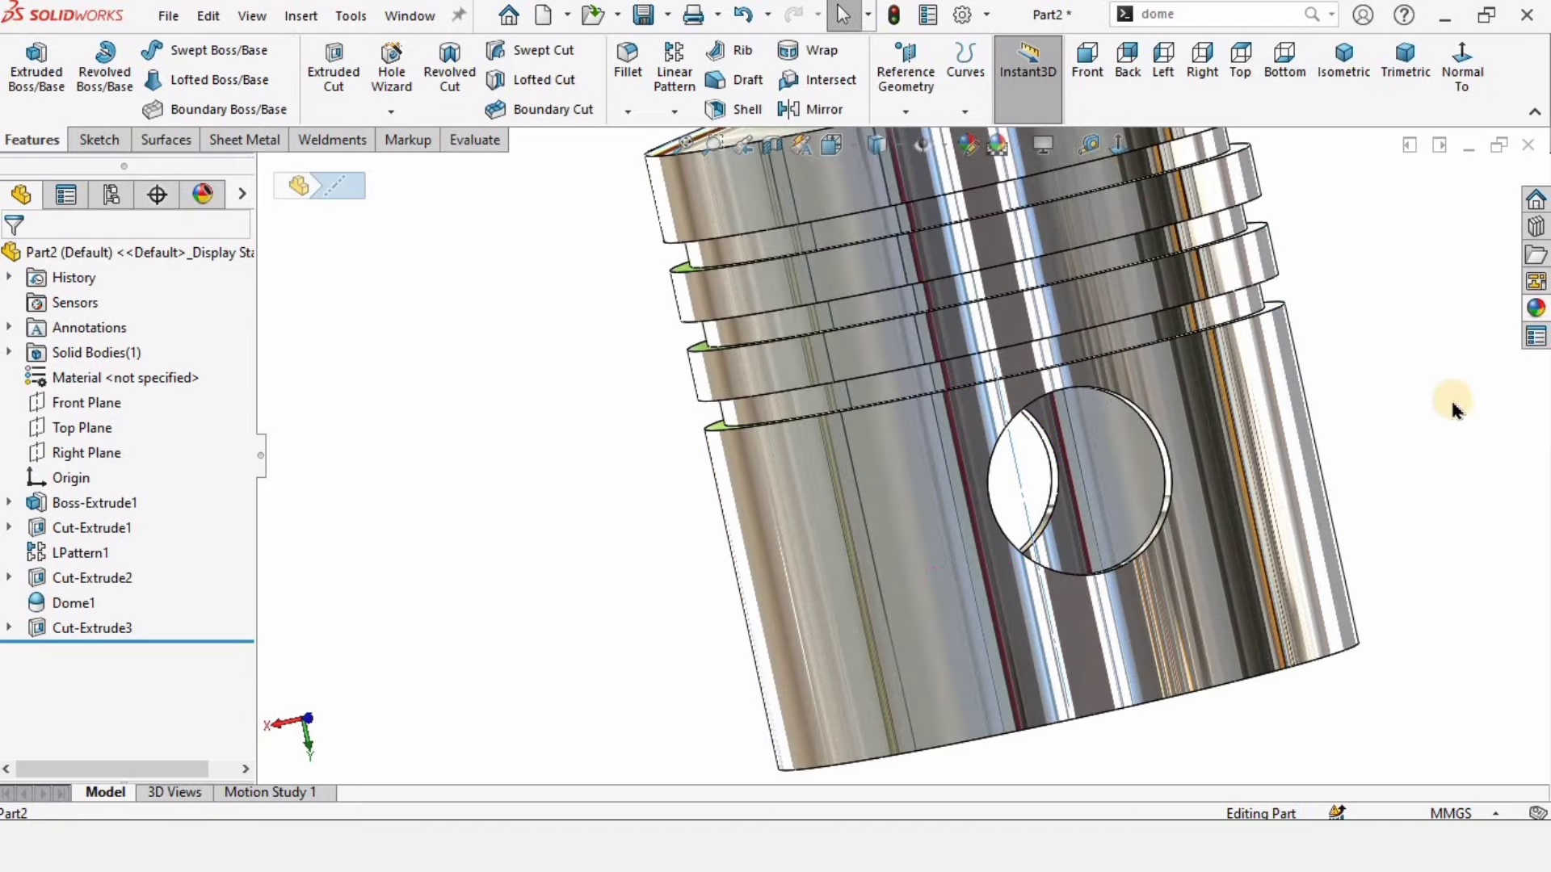
scroll(973, 487, "down", 3)
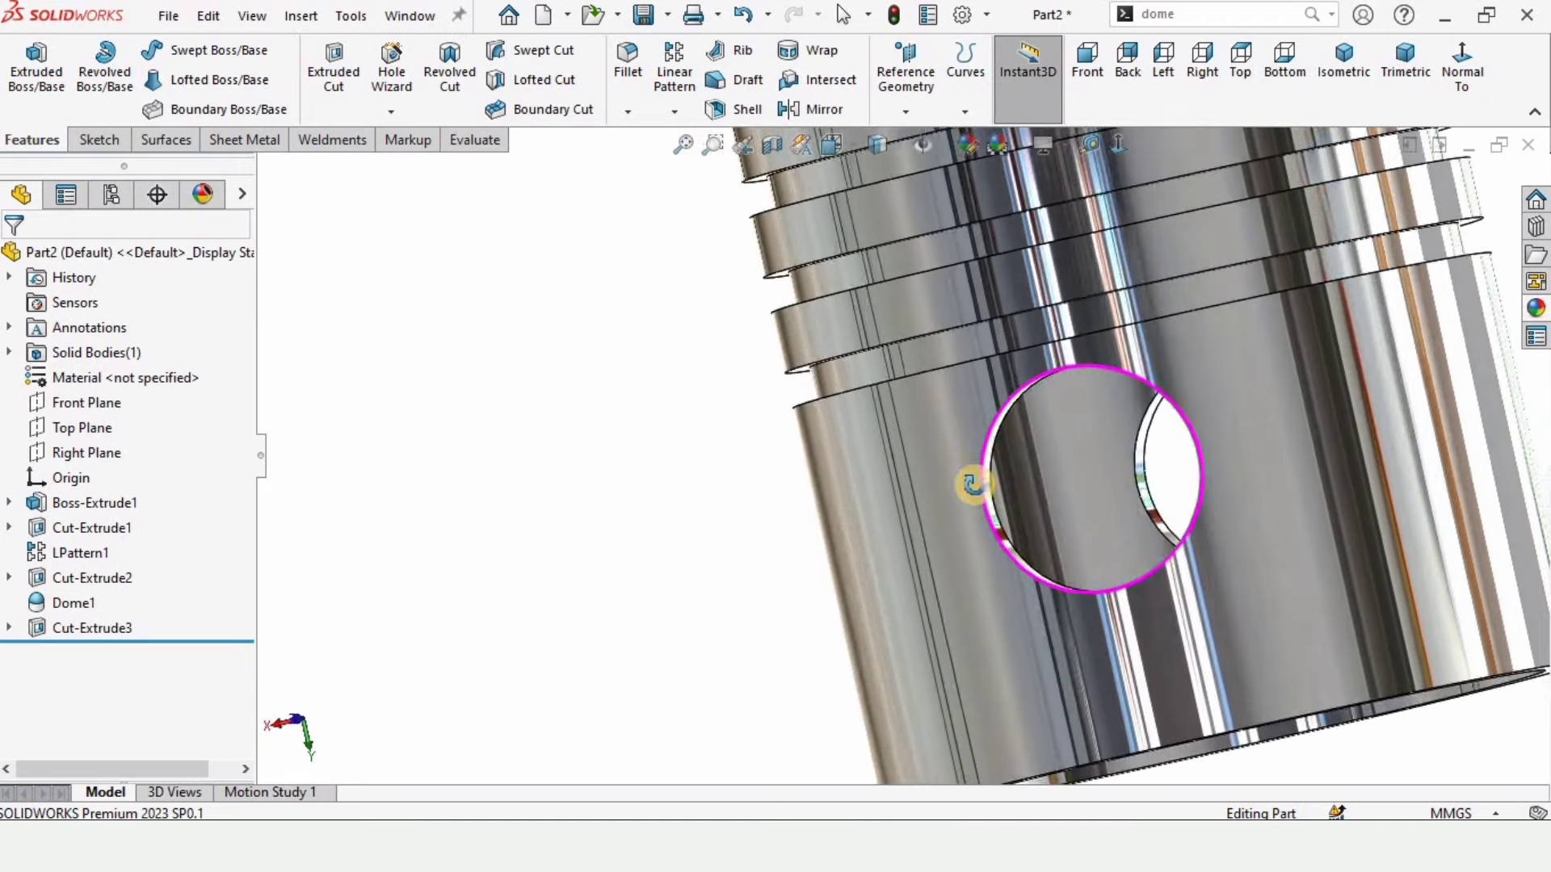
scroll(945, 384, "up", 8)
middle_click_drag(999, 364, 1053, 367)
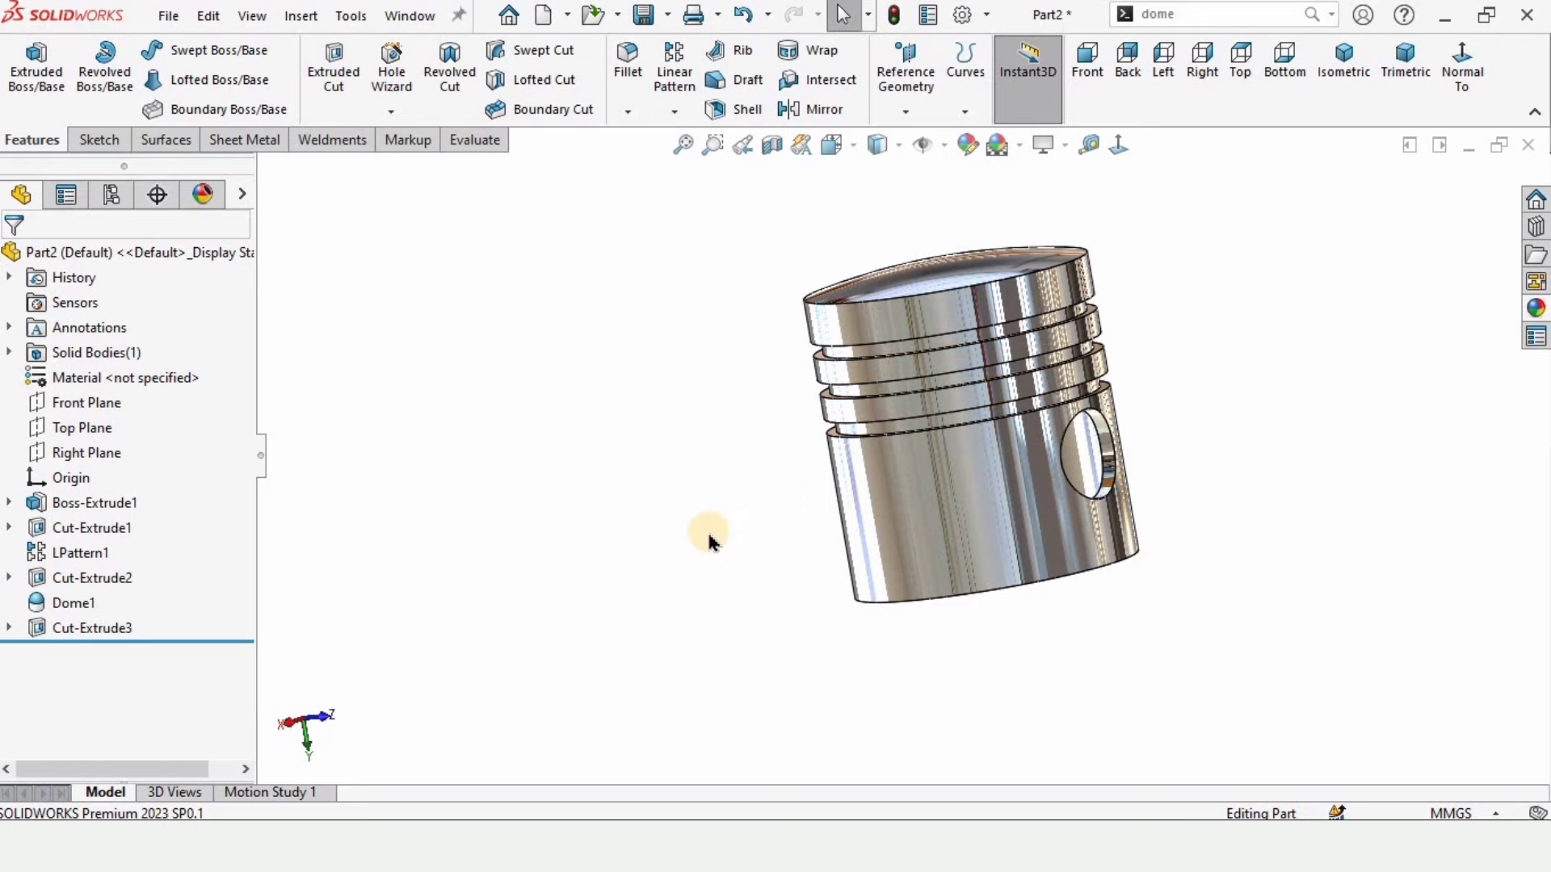
Step: In a new sketch on the Right Plane, draw a vertical centerline about 41.7 mm long from the open end edge's midpoint towards the crown
left_click(89, 453)
left_click(105, 411)
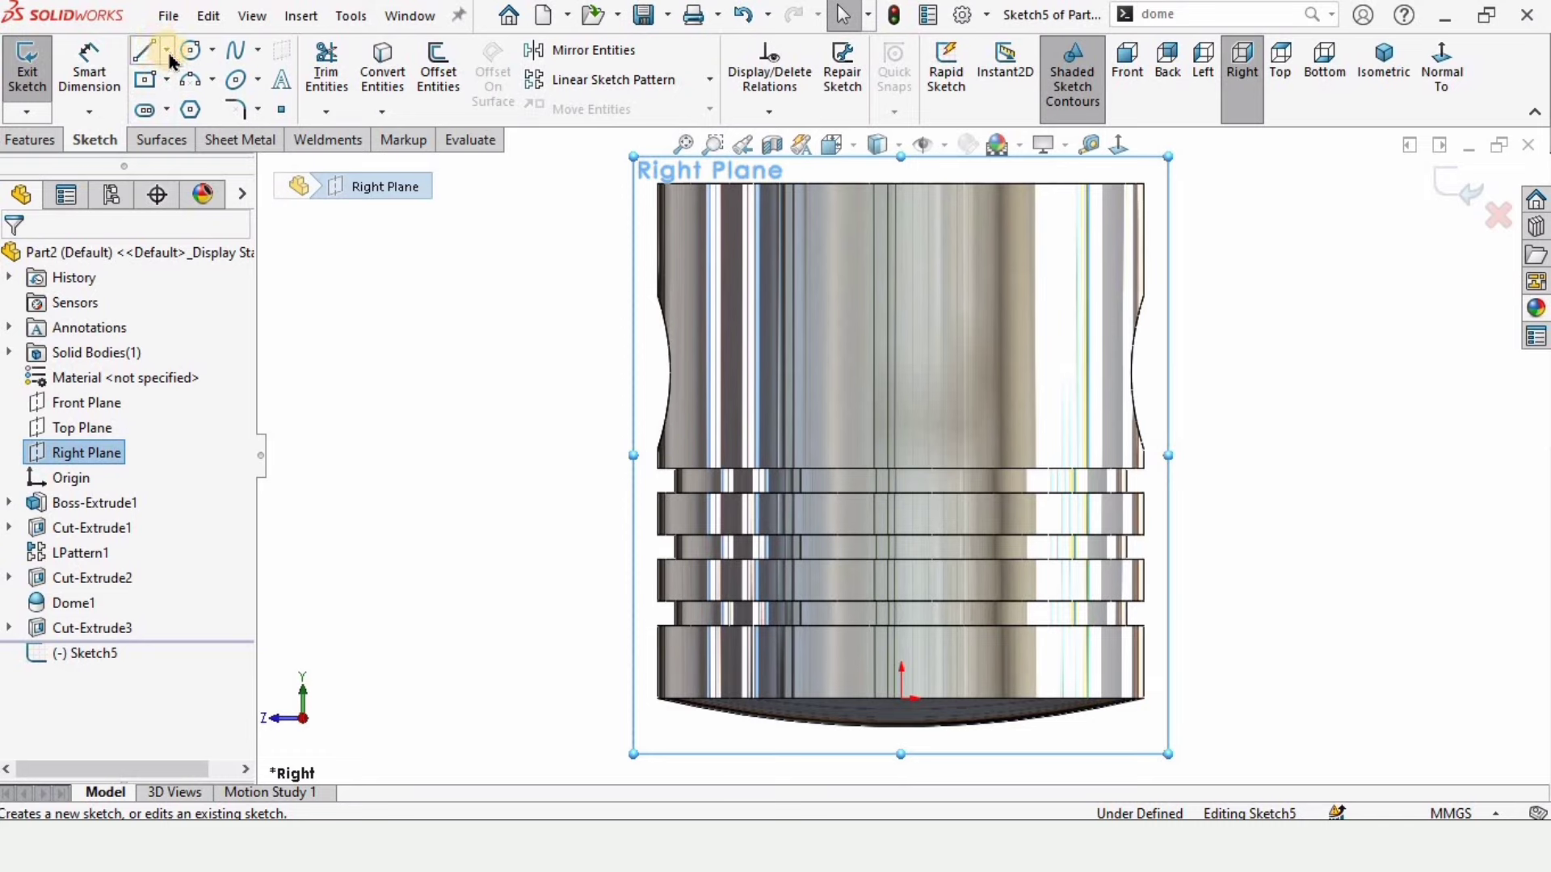
left_click(167, 52)
left_click(196, 113)
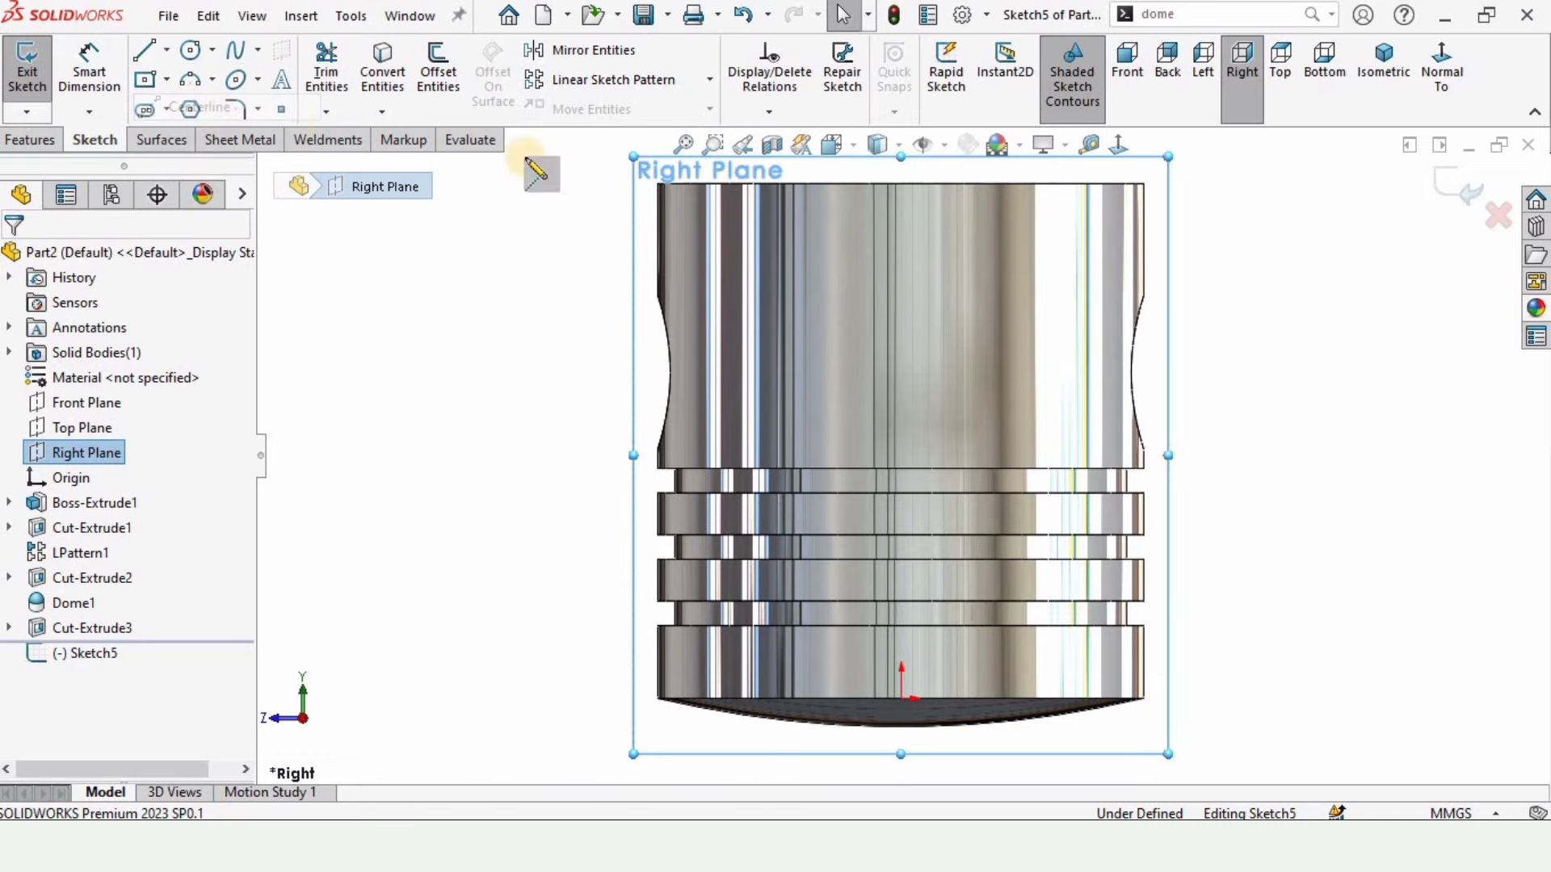
scroll(872, 206, "down", 2)
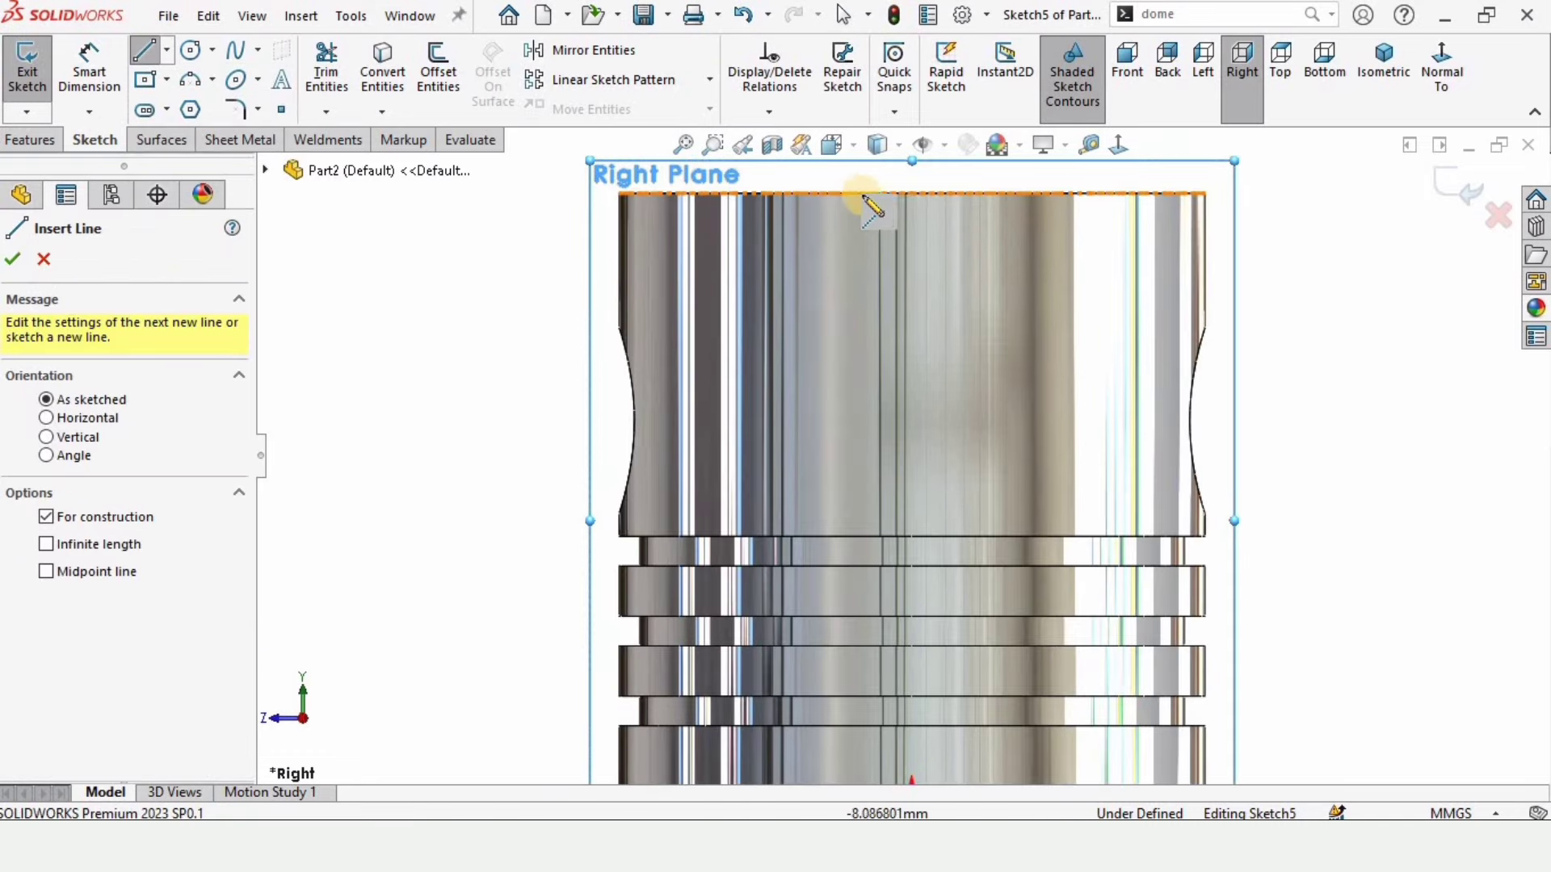
left_click(911, 194)
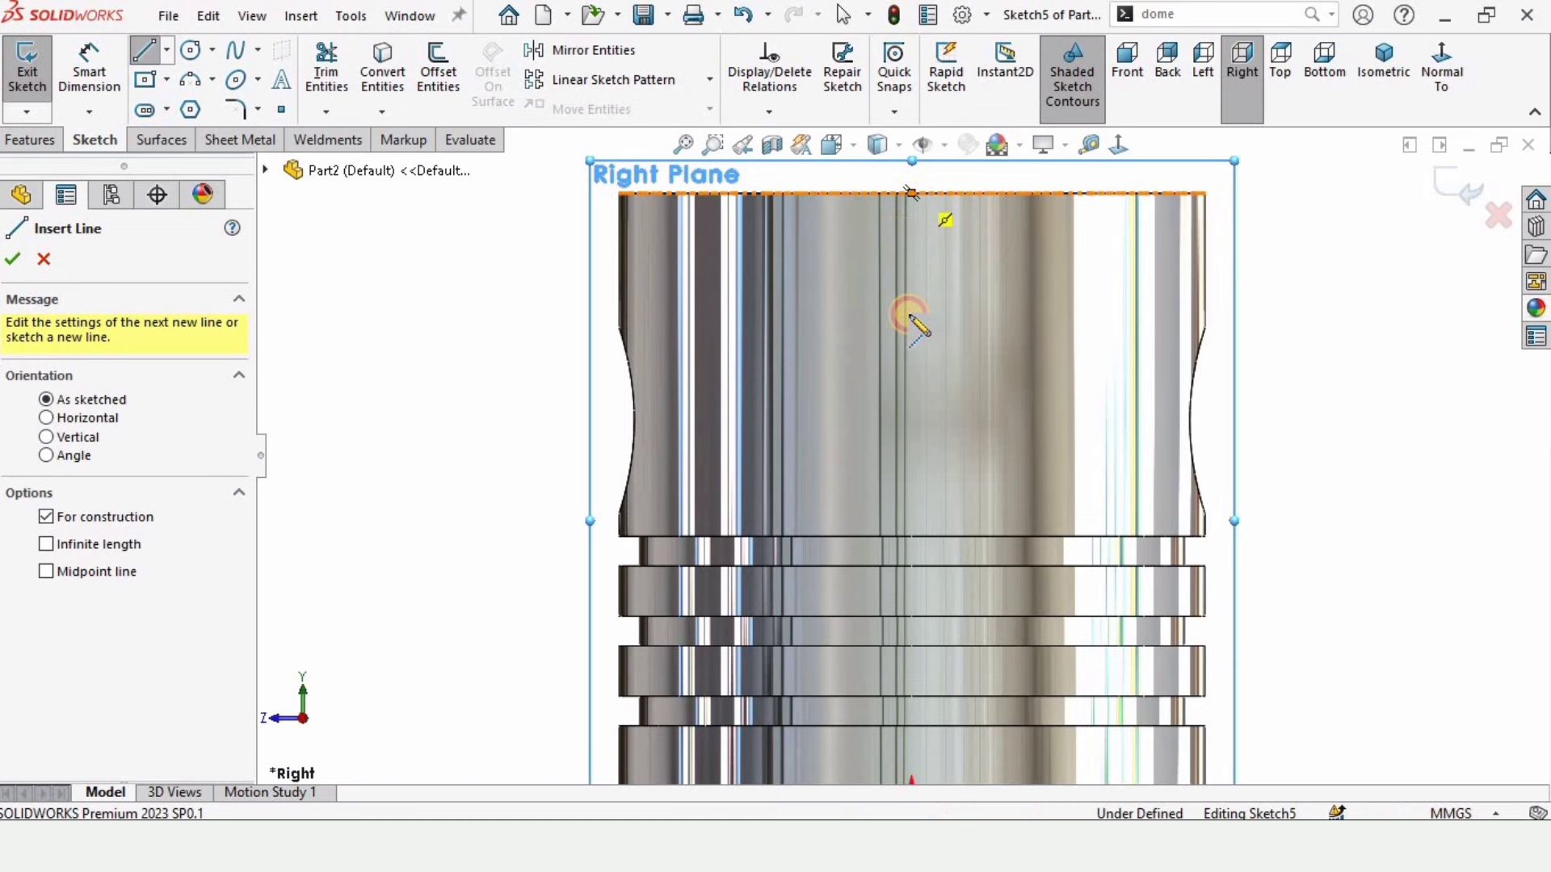
left_click(912, 480)
key("Escape")
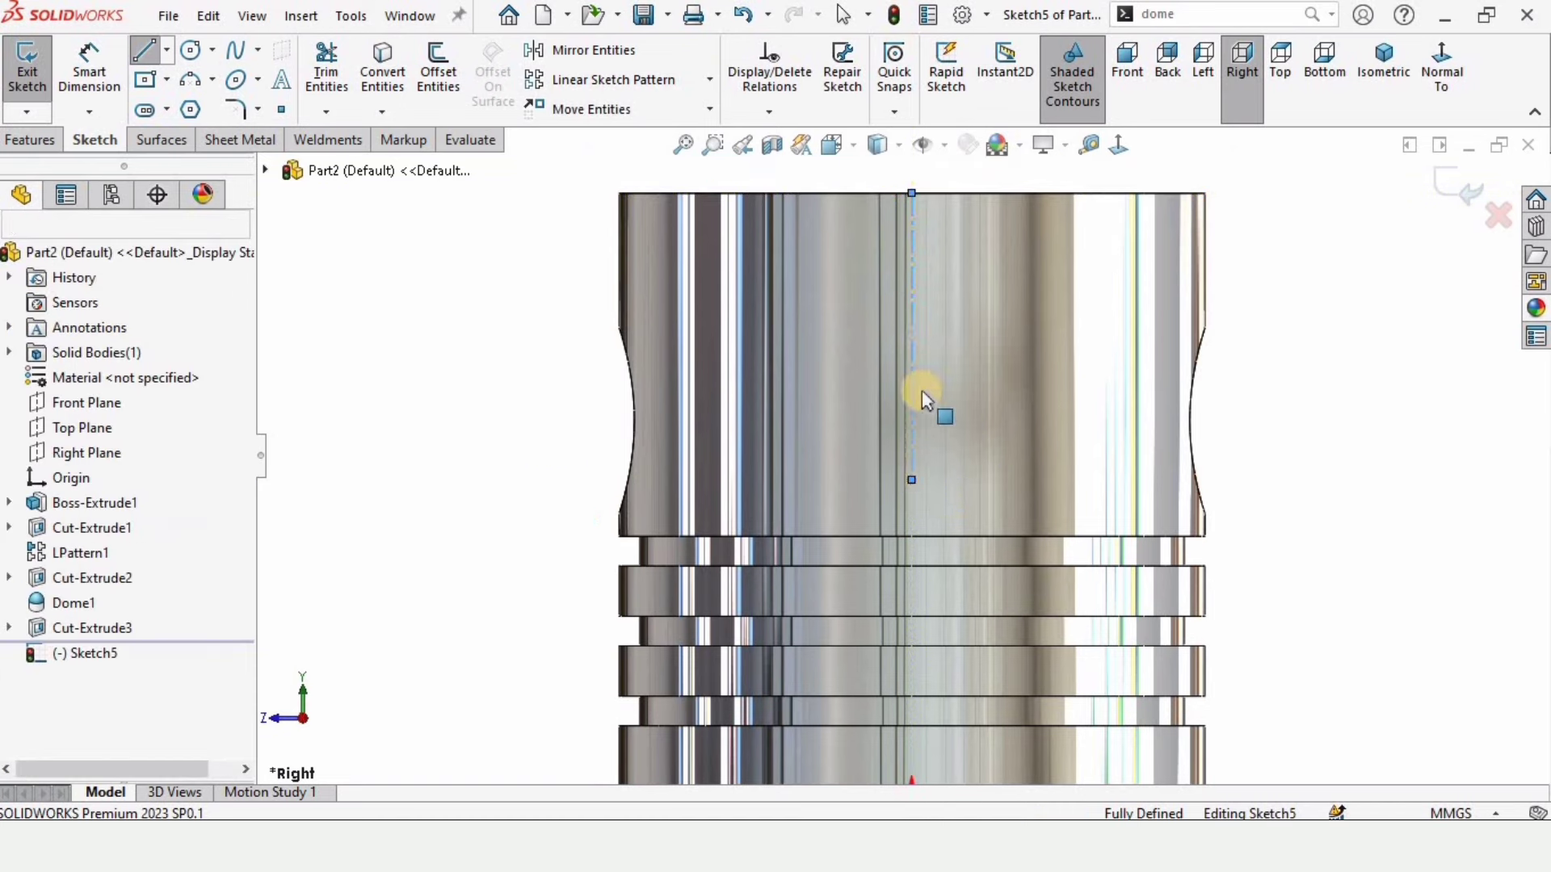
left_click(913, 307)
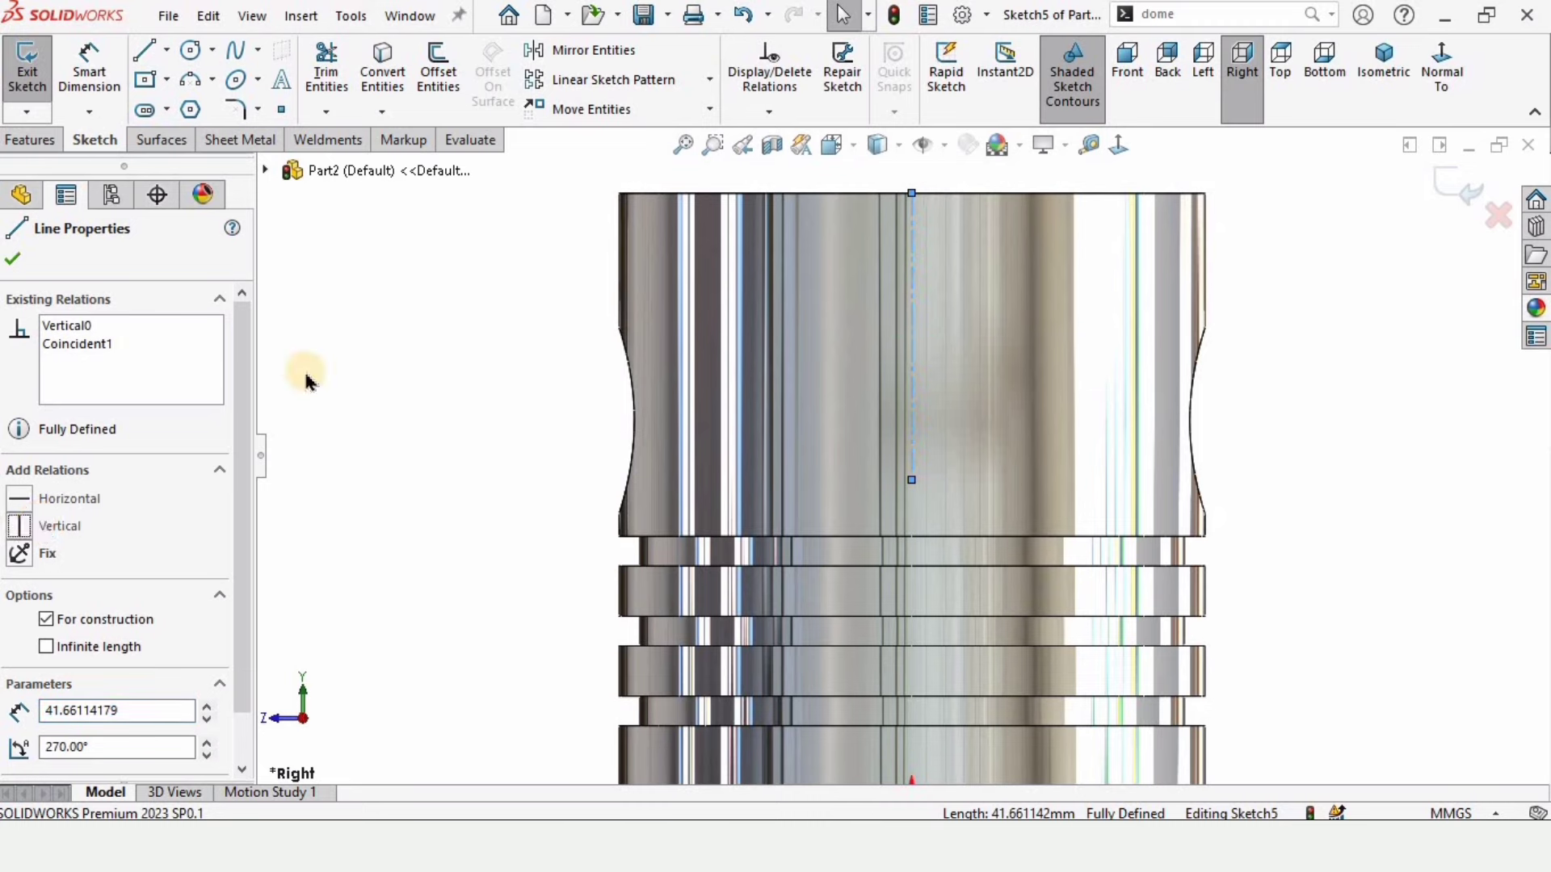
left_click(13, 259)
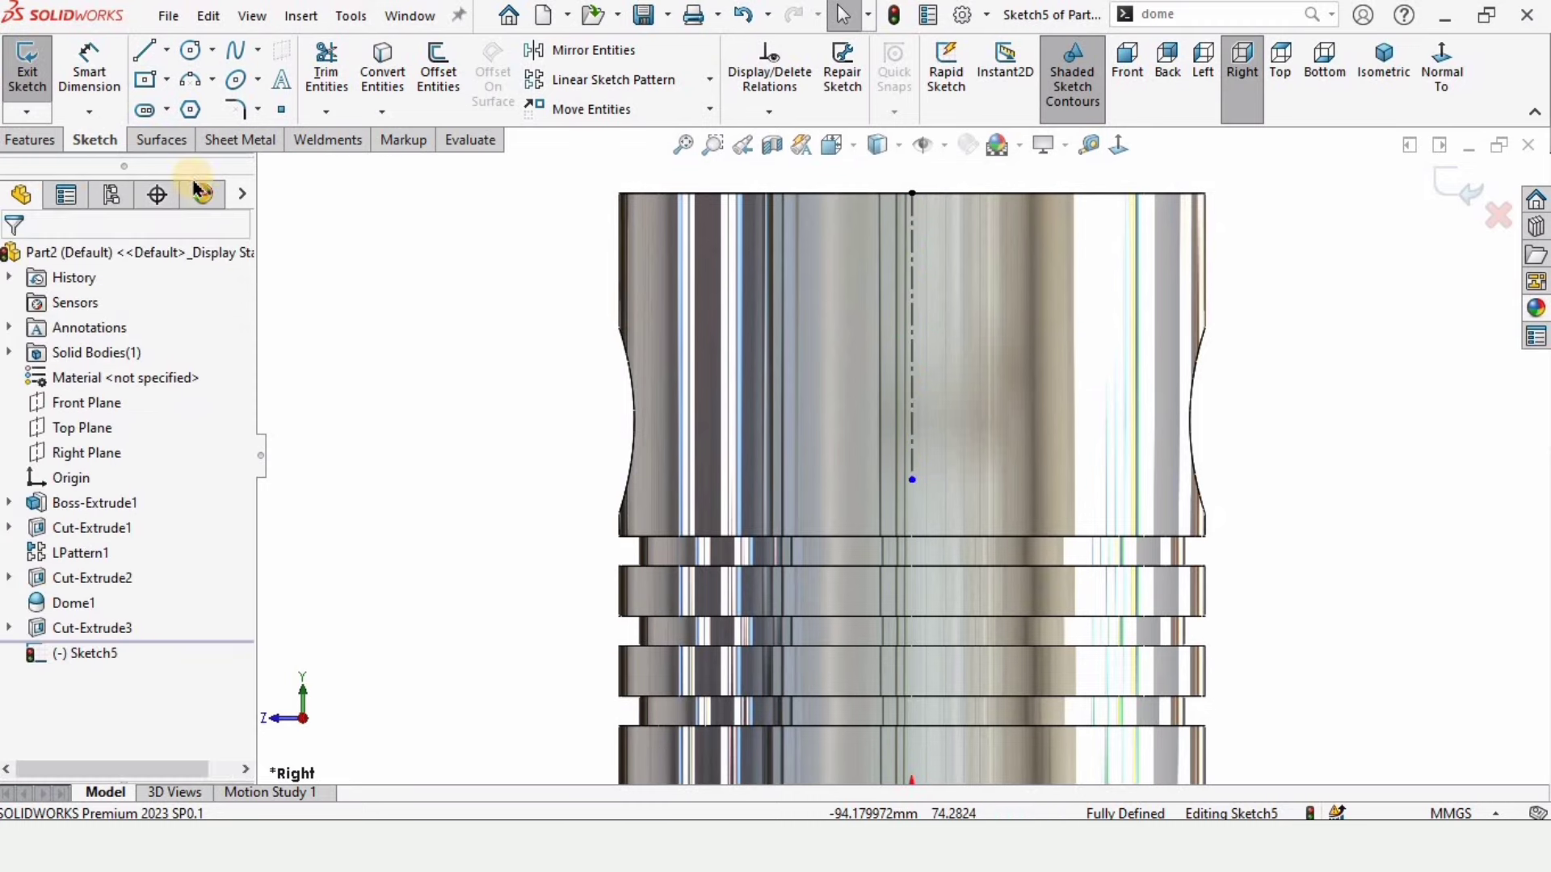
Step: Sketch a vertical line about 14 mm long from the open end edge towards the crown, about 13.2 mm from the centerline
left_click(146, 54)
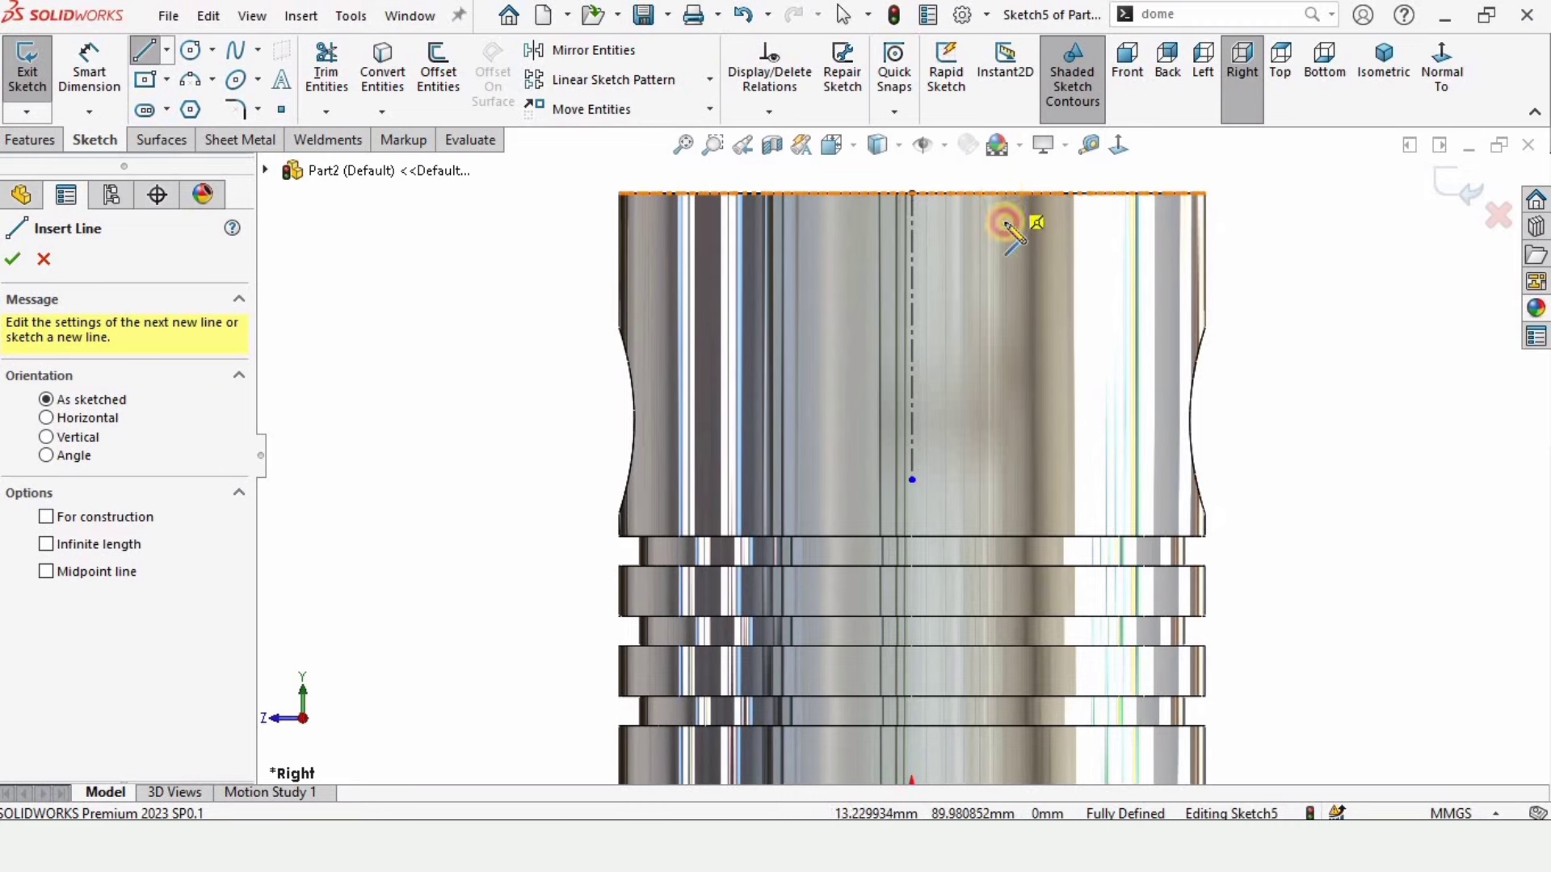
left_click(1003, 195)
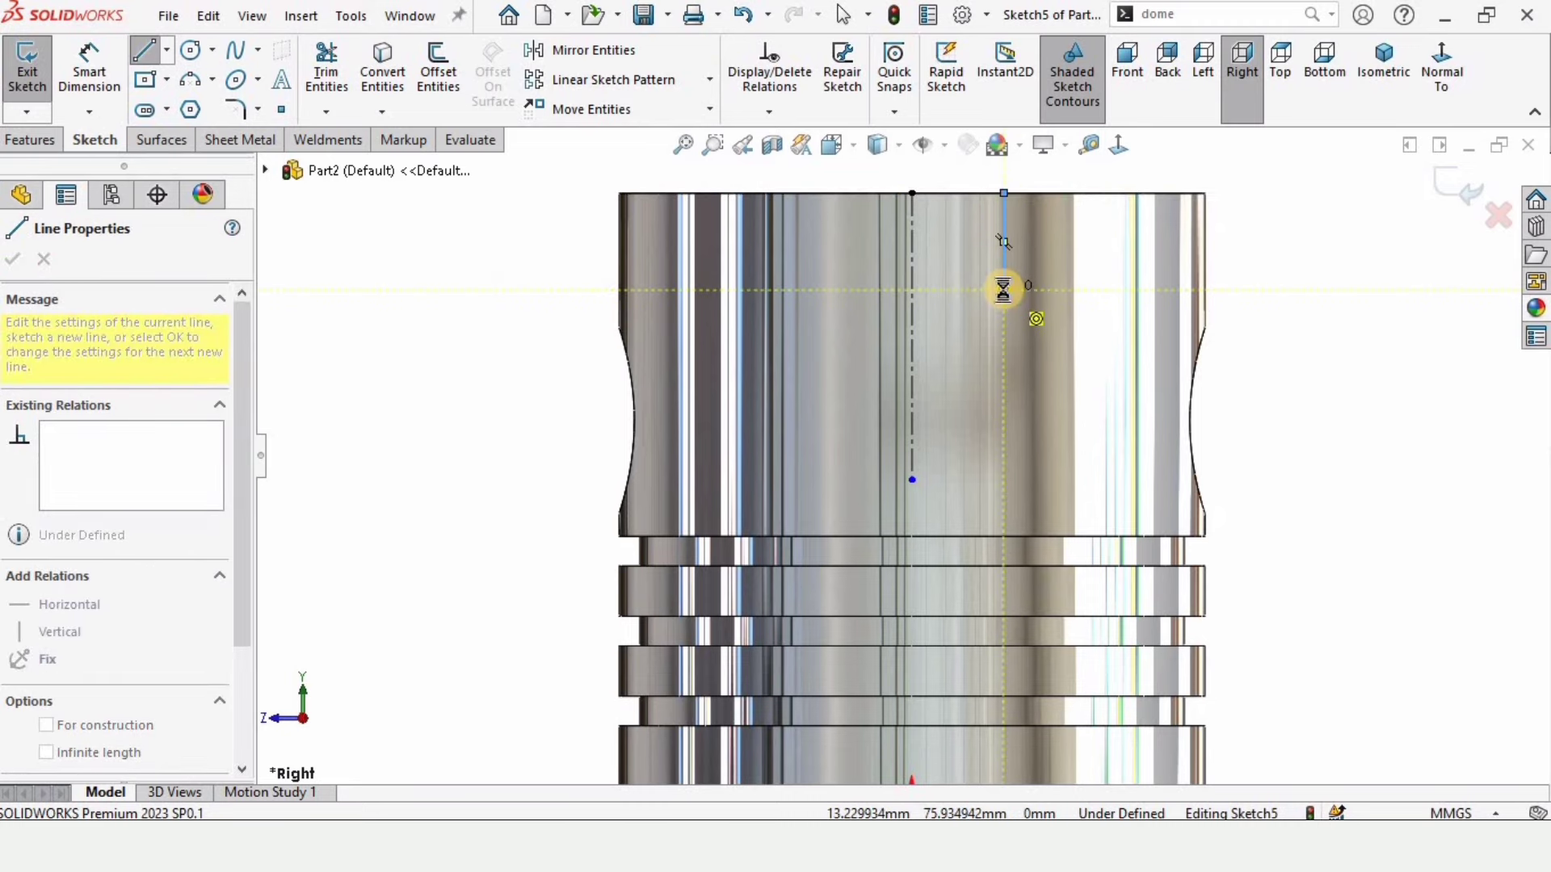
left_click(1003, 289)
key("Escape")
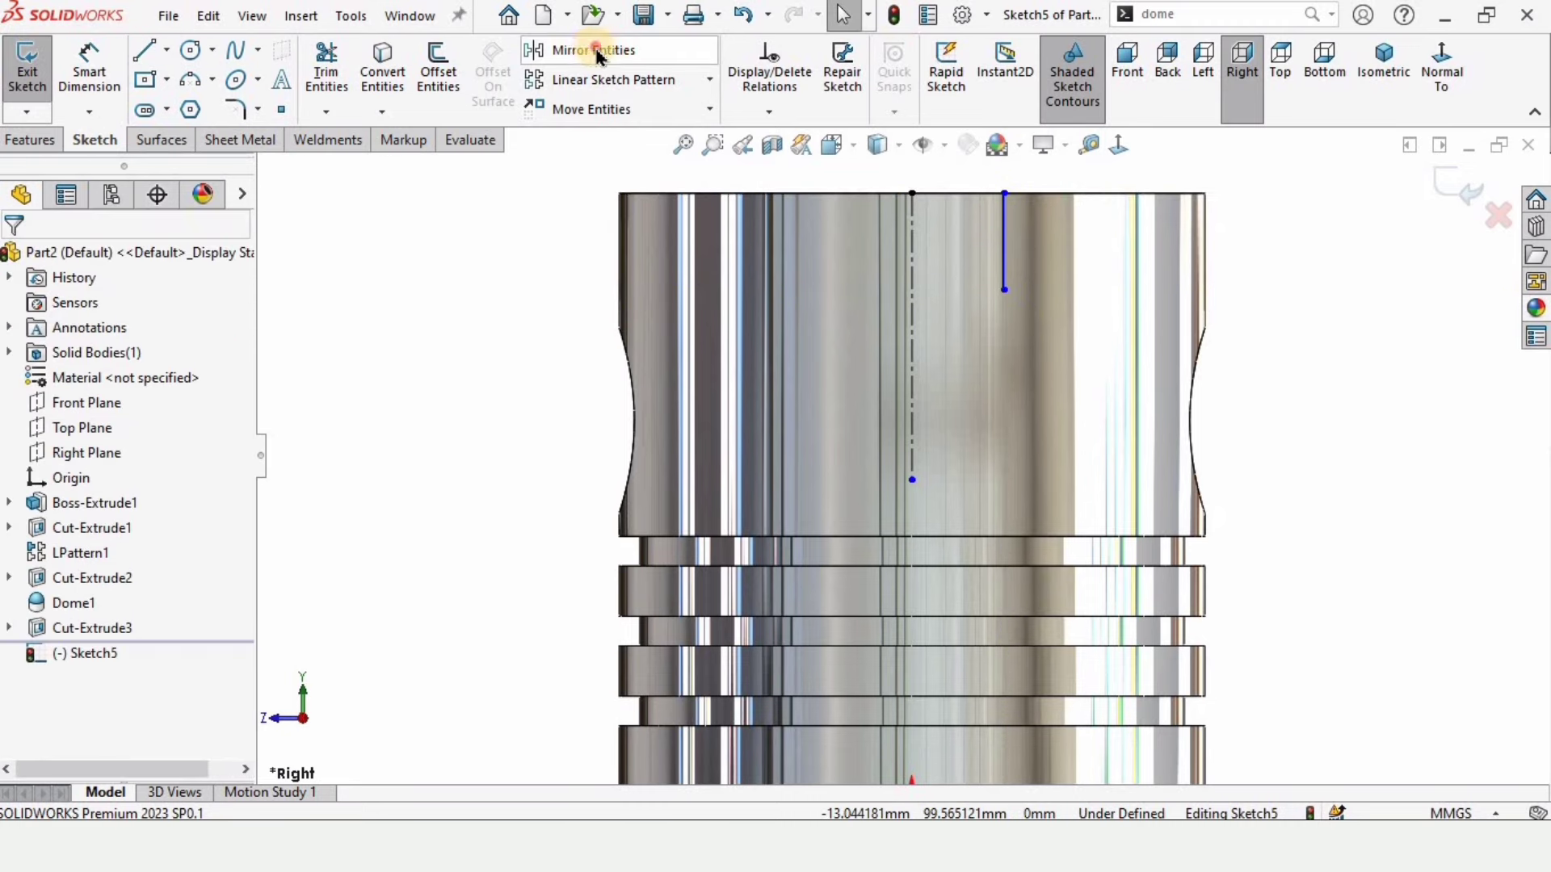
Step: Mirror the short vertical line about the centerline, keeping the original
left_click(596, 51)
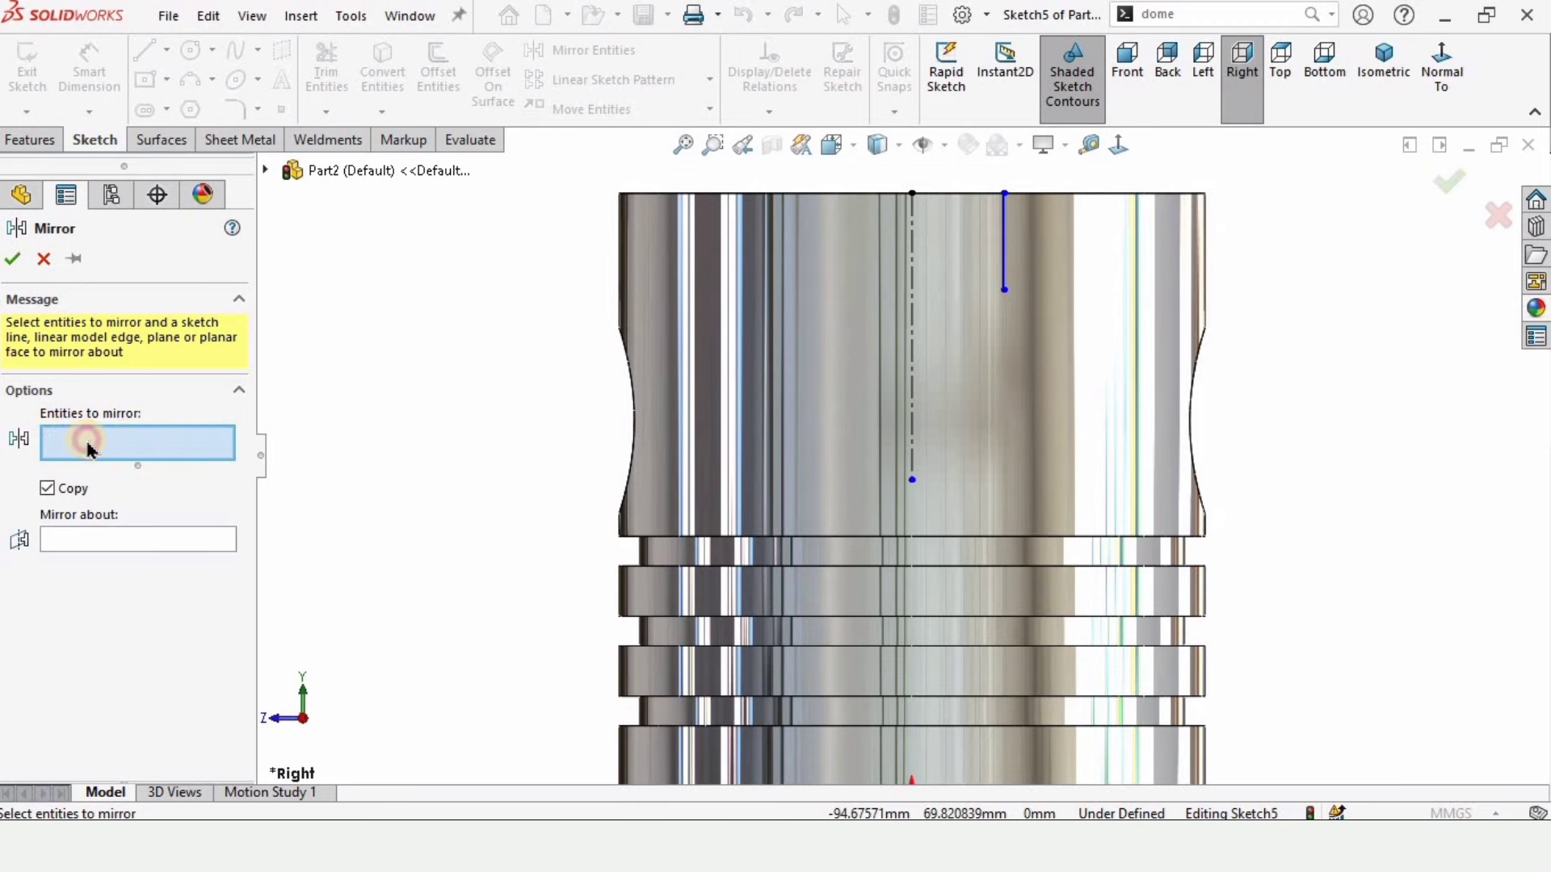
left_click(1004, 257)
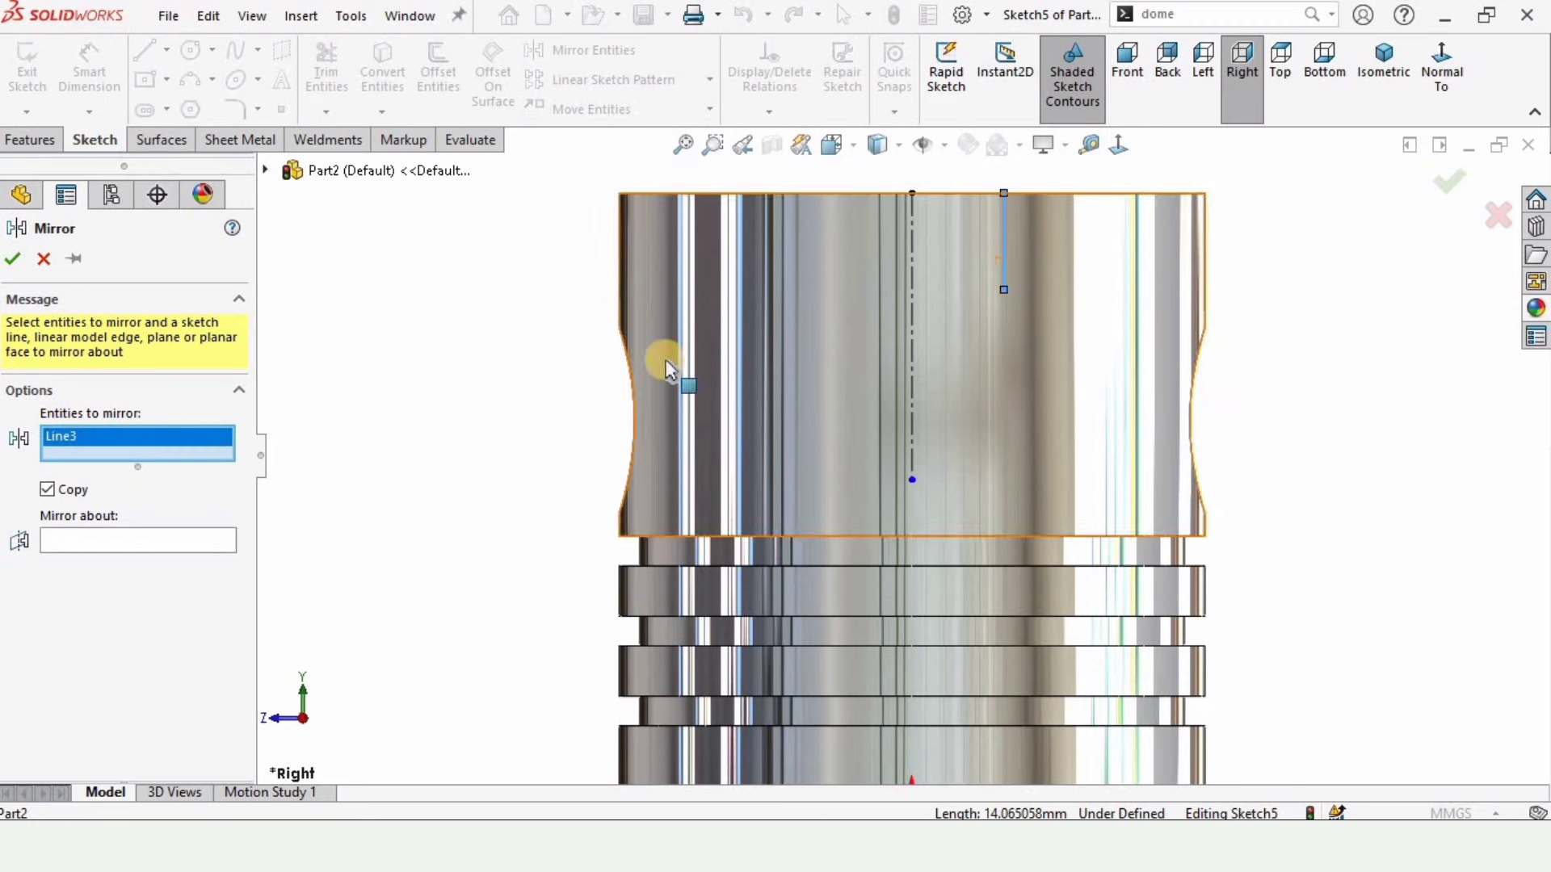
left_click(103, 539)
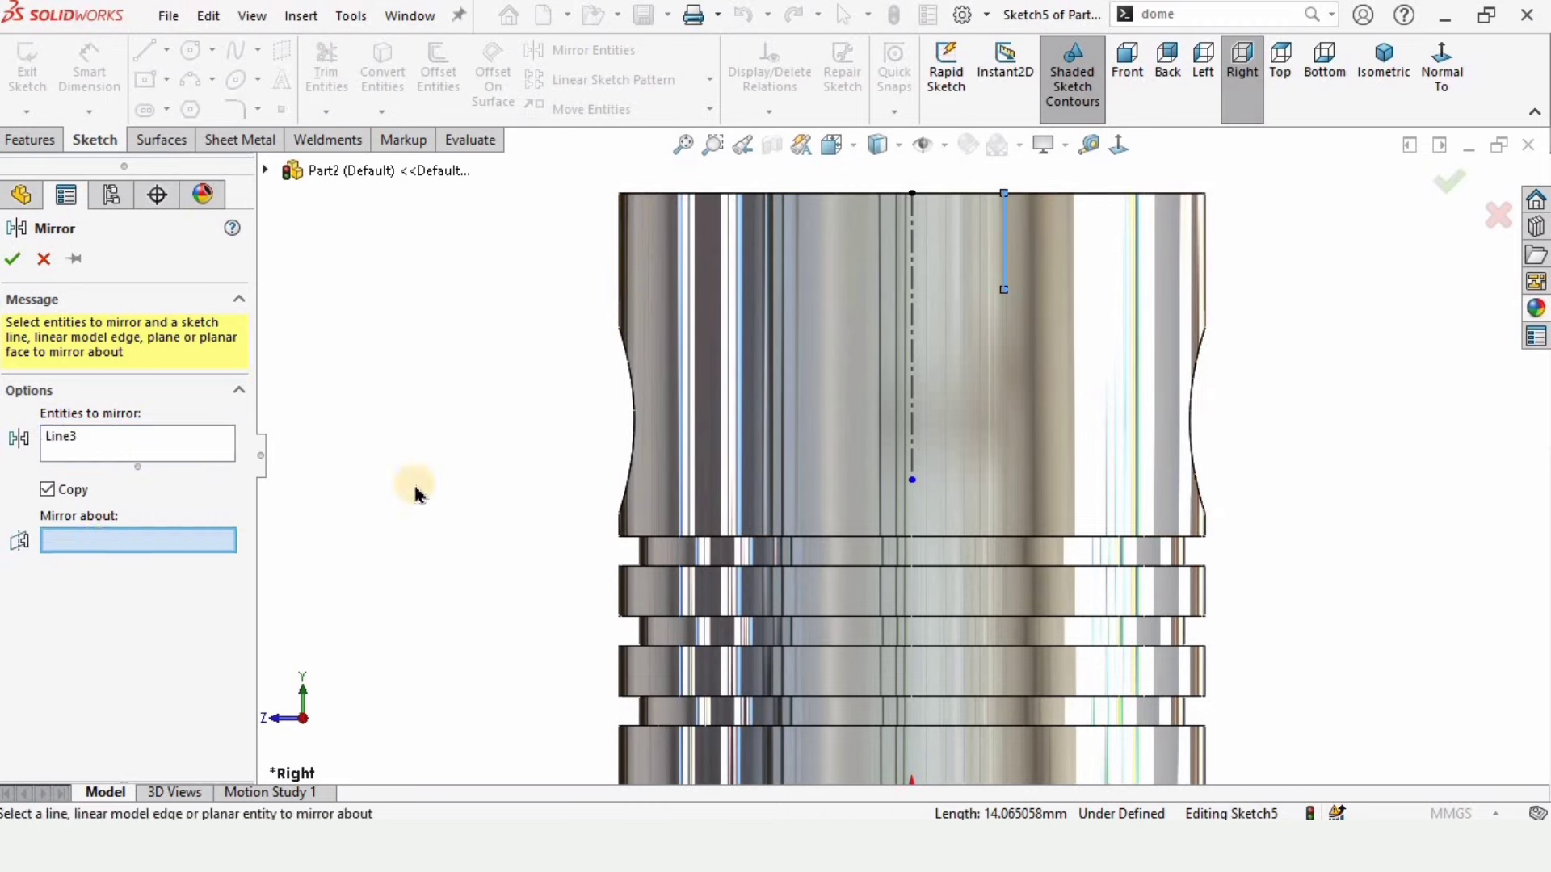
left_click(910, 275)
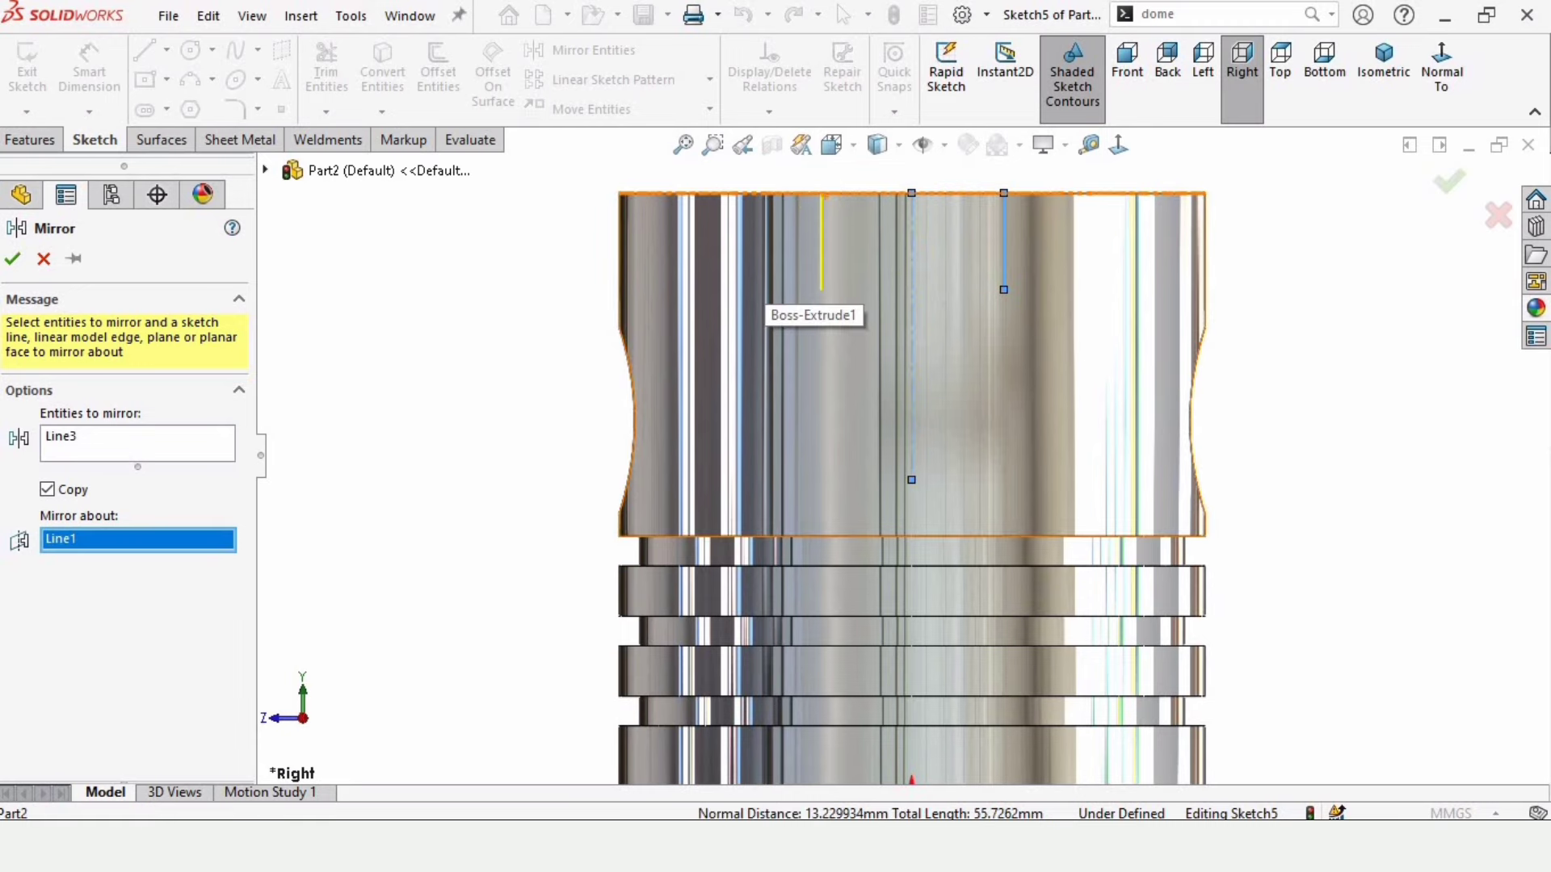
left_click(12, 260)
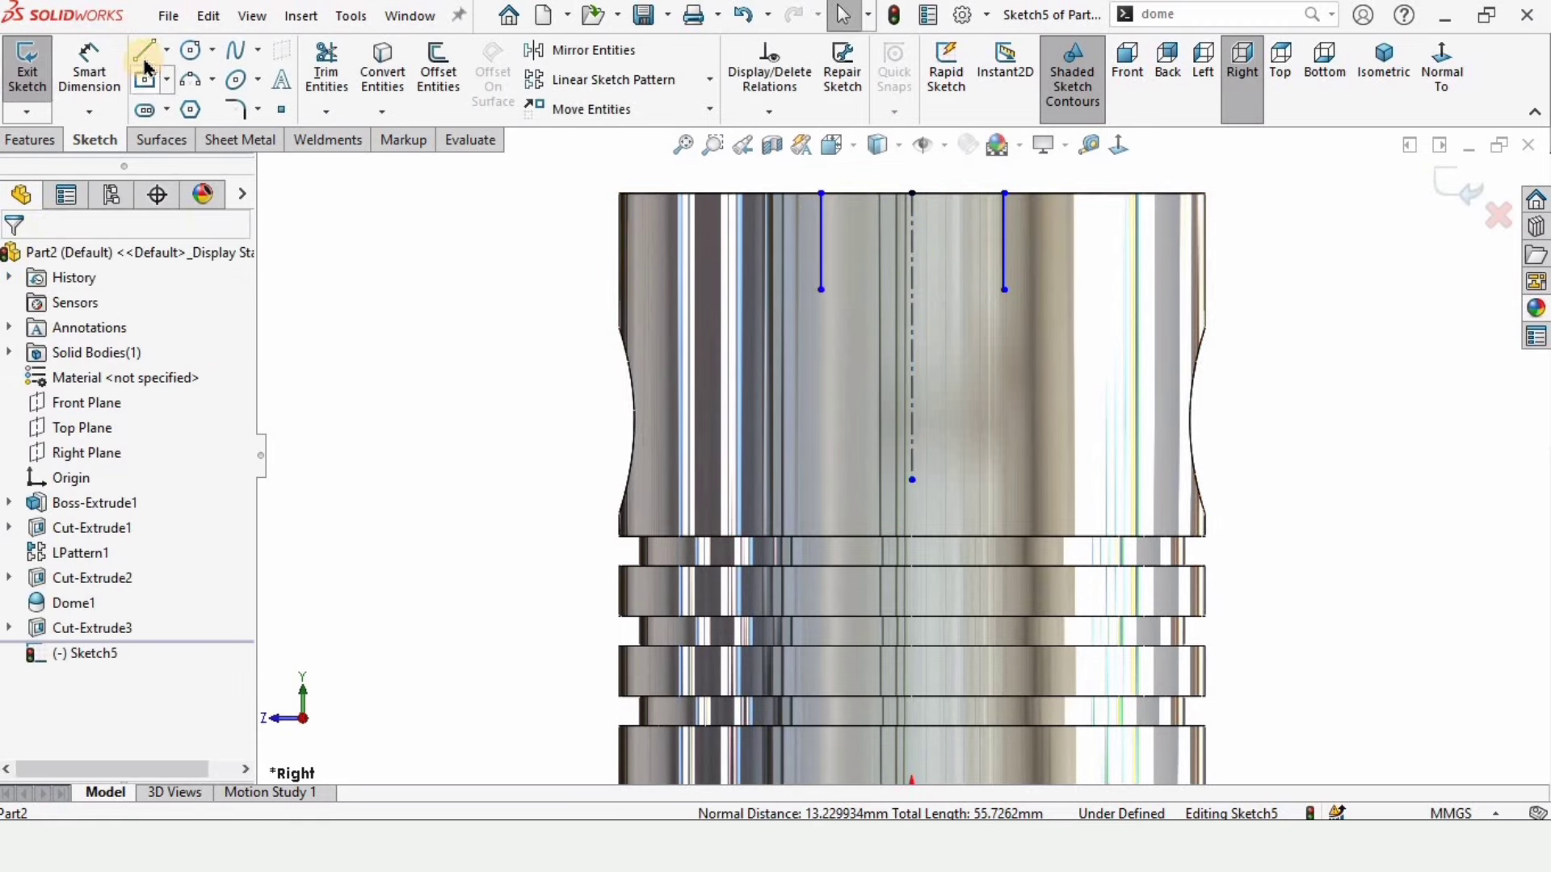
Step: Join the inner ends of the two vertical lines with a 3 Point Arc of about 14.8 mm radius bulging towards the crown
left_click(211, 80)
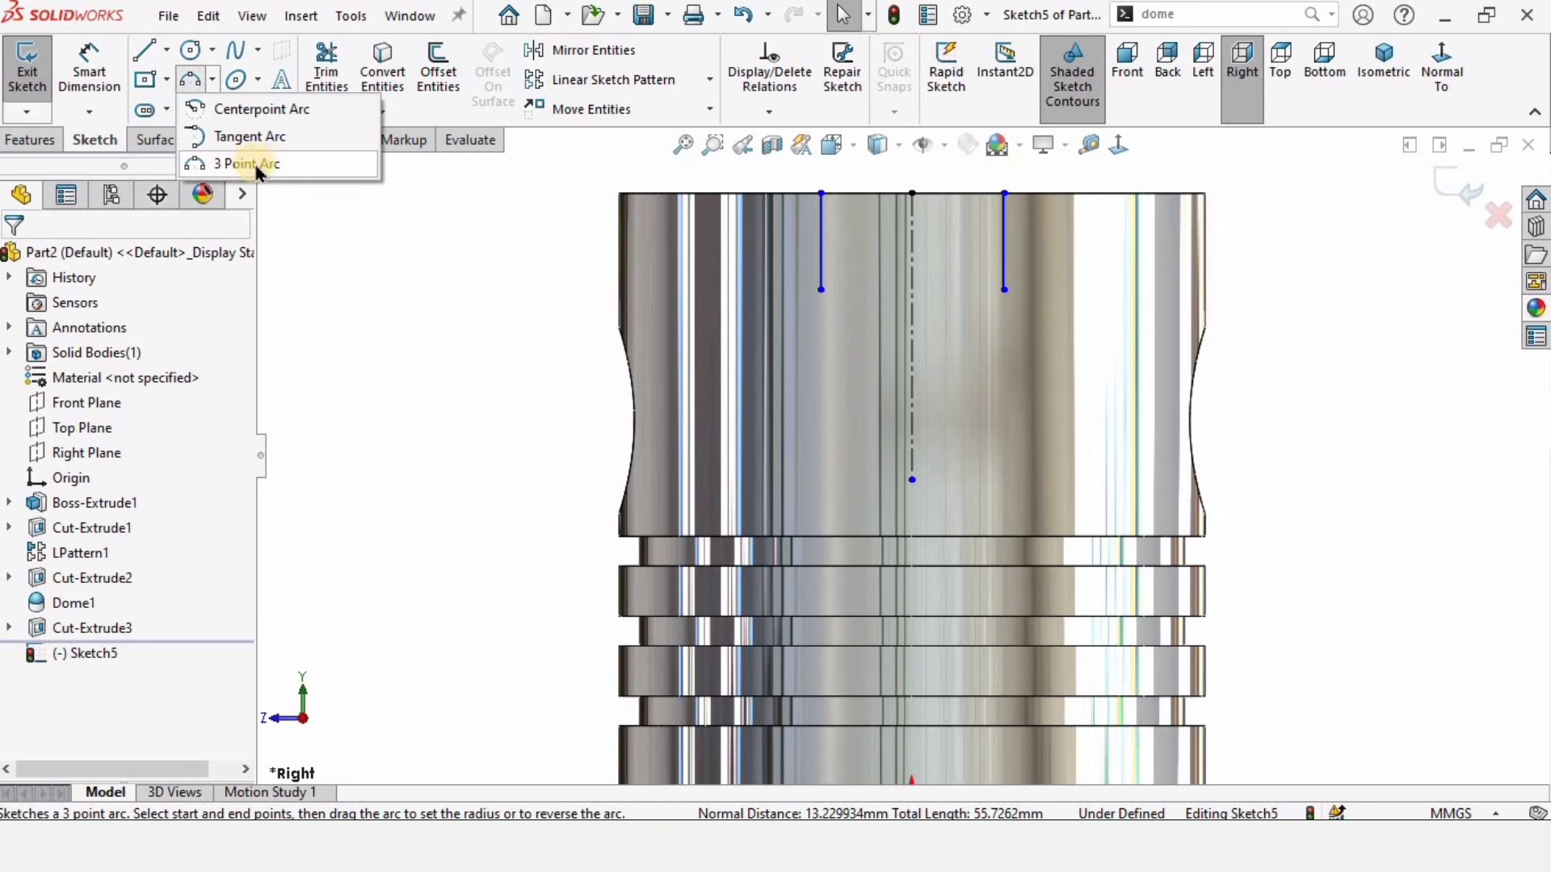
left_click(250, 165)
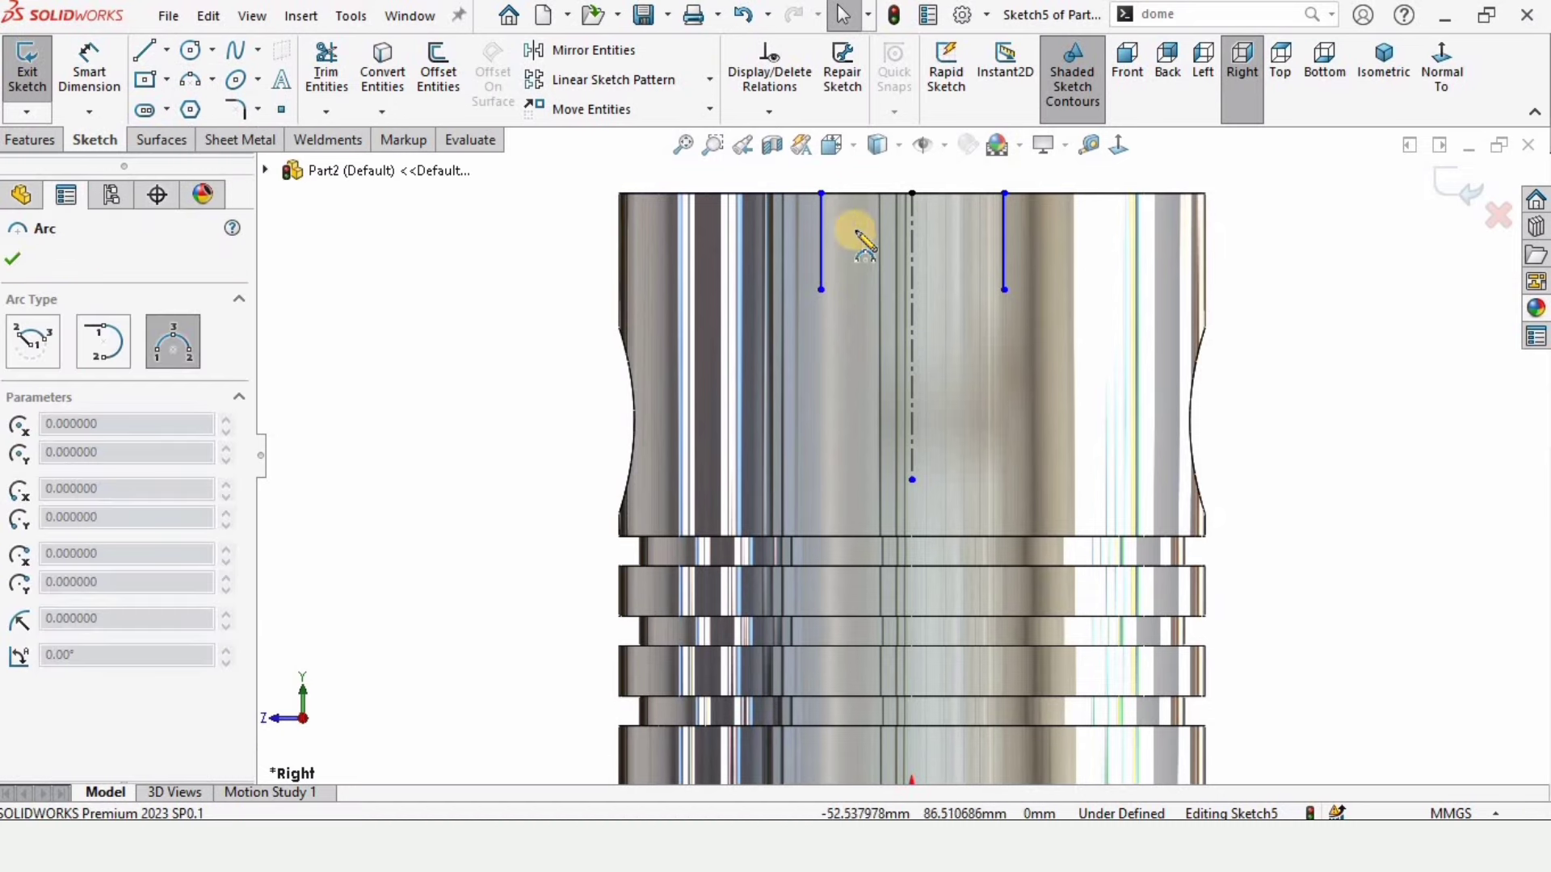
left_click_drag(821, 290, 1004, 290)
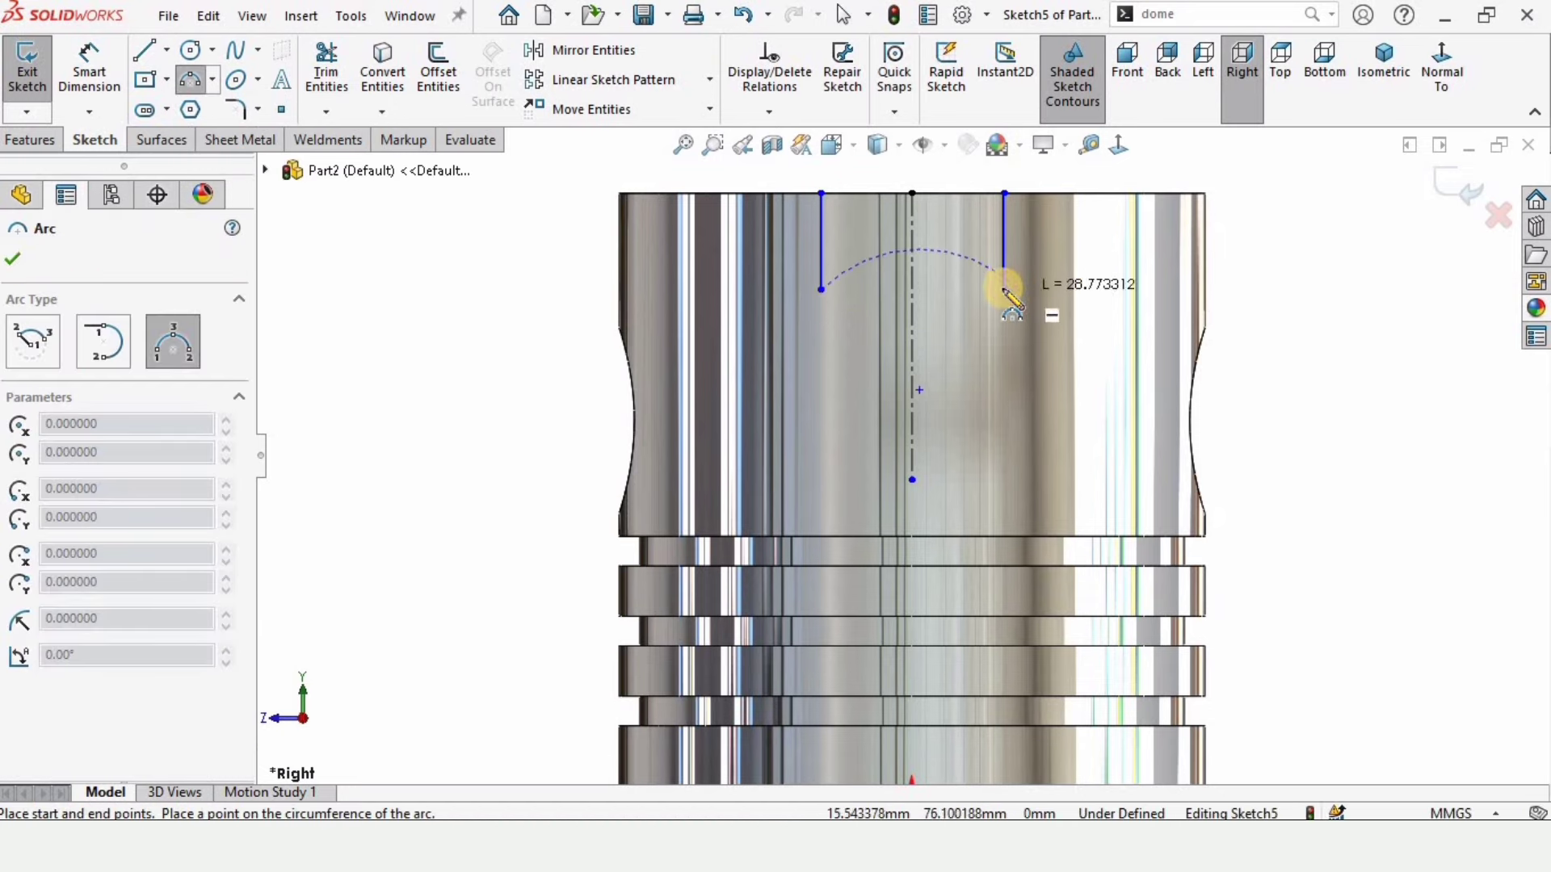
left_click(953, 340)
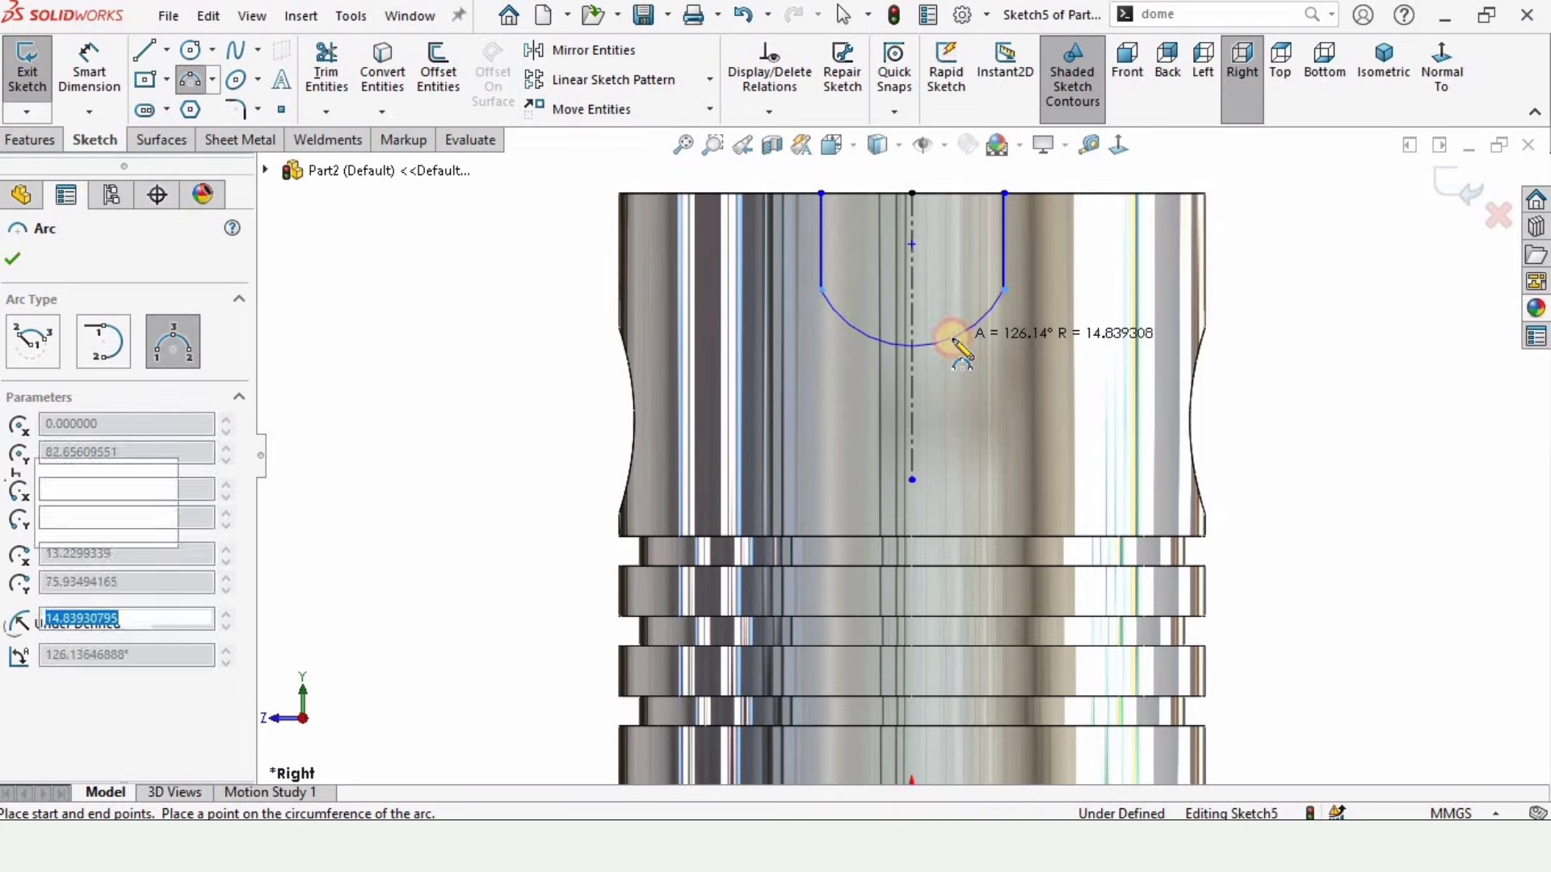
key("Escape")
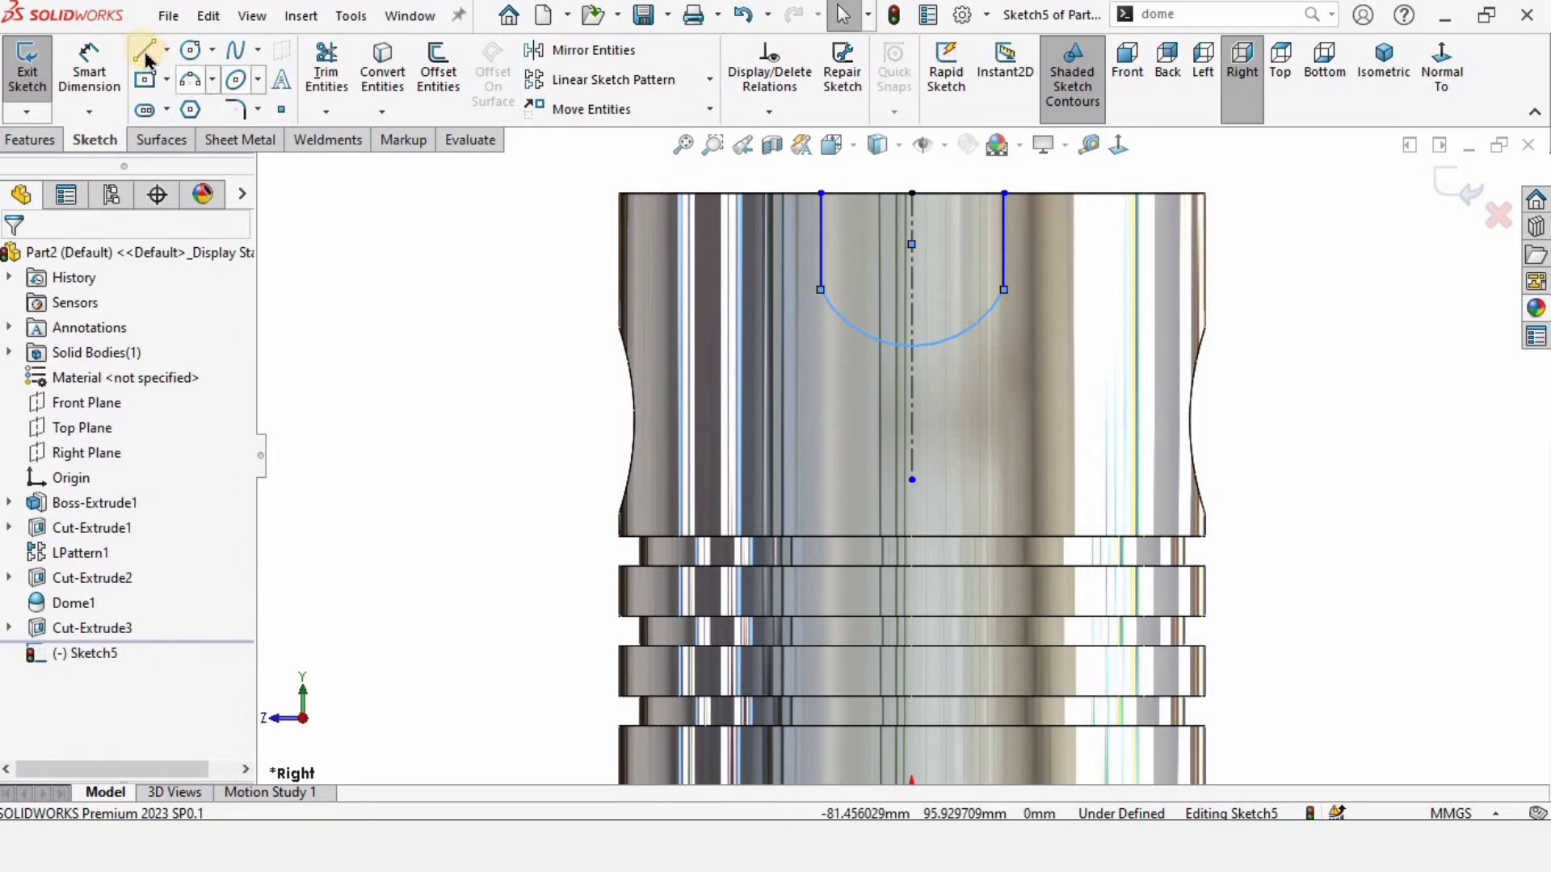
Step: Close the cutout profile with a horizontal line about 26.5 mm long along the open end edge, joining the two vertical lines' outer ends
left_click(144, 55)
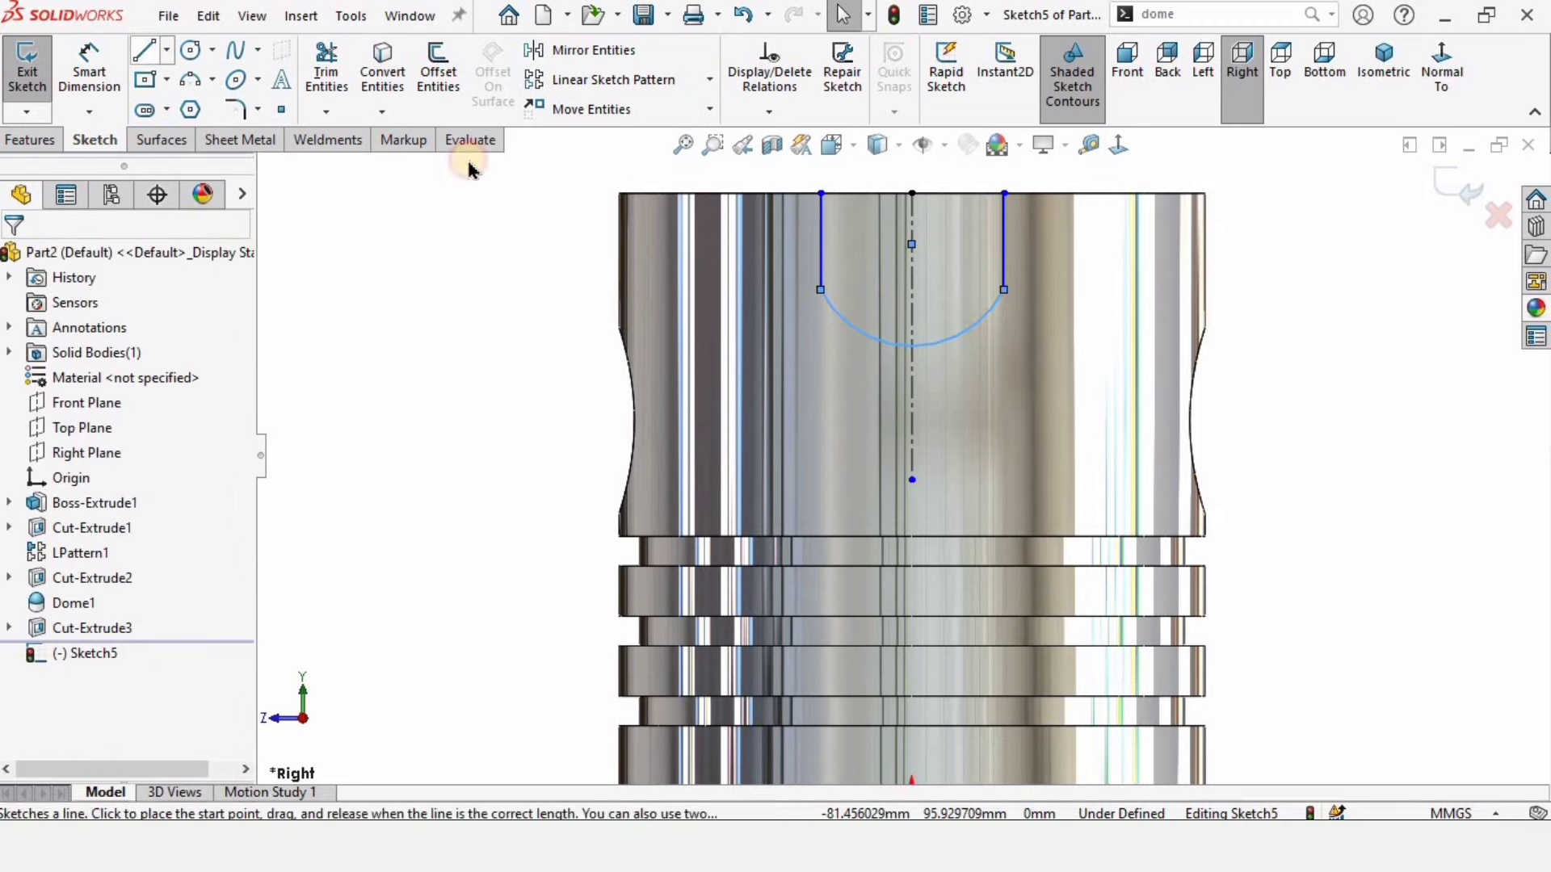
left_click(821, 194)
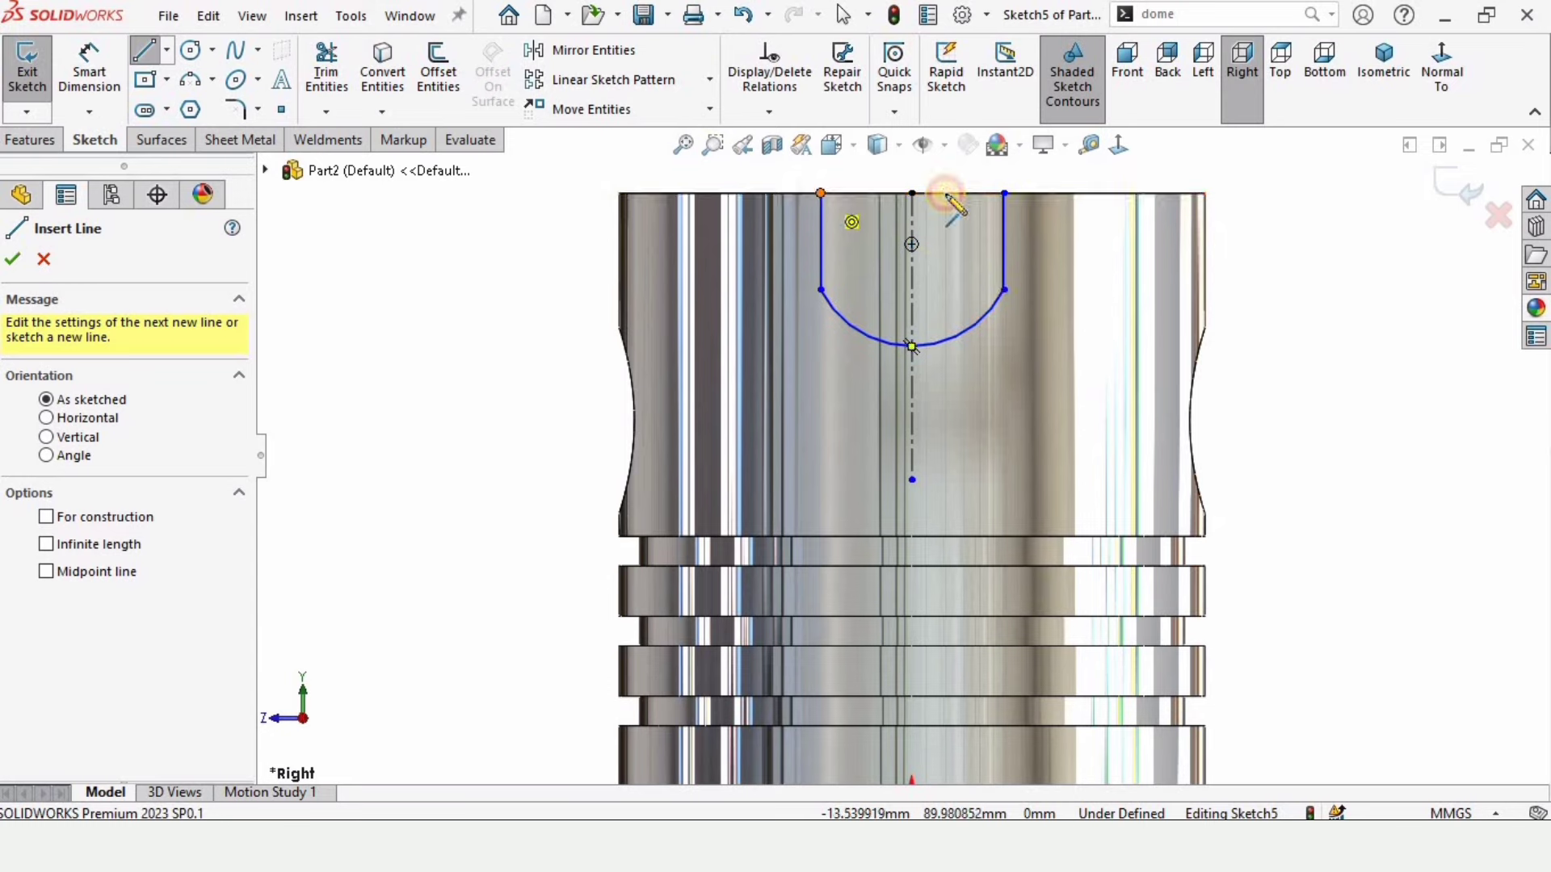
left_click(1004, 193)
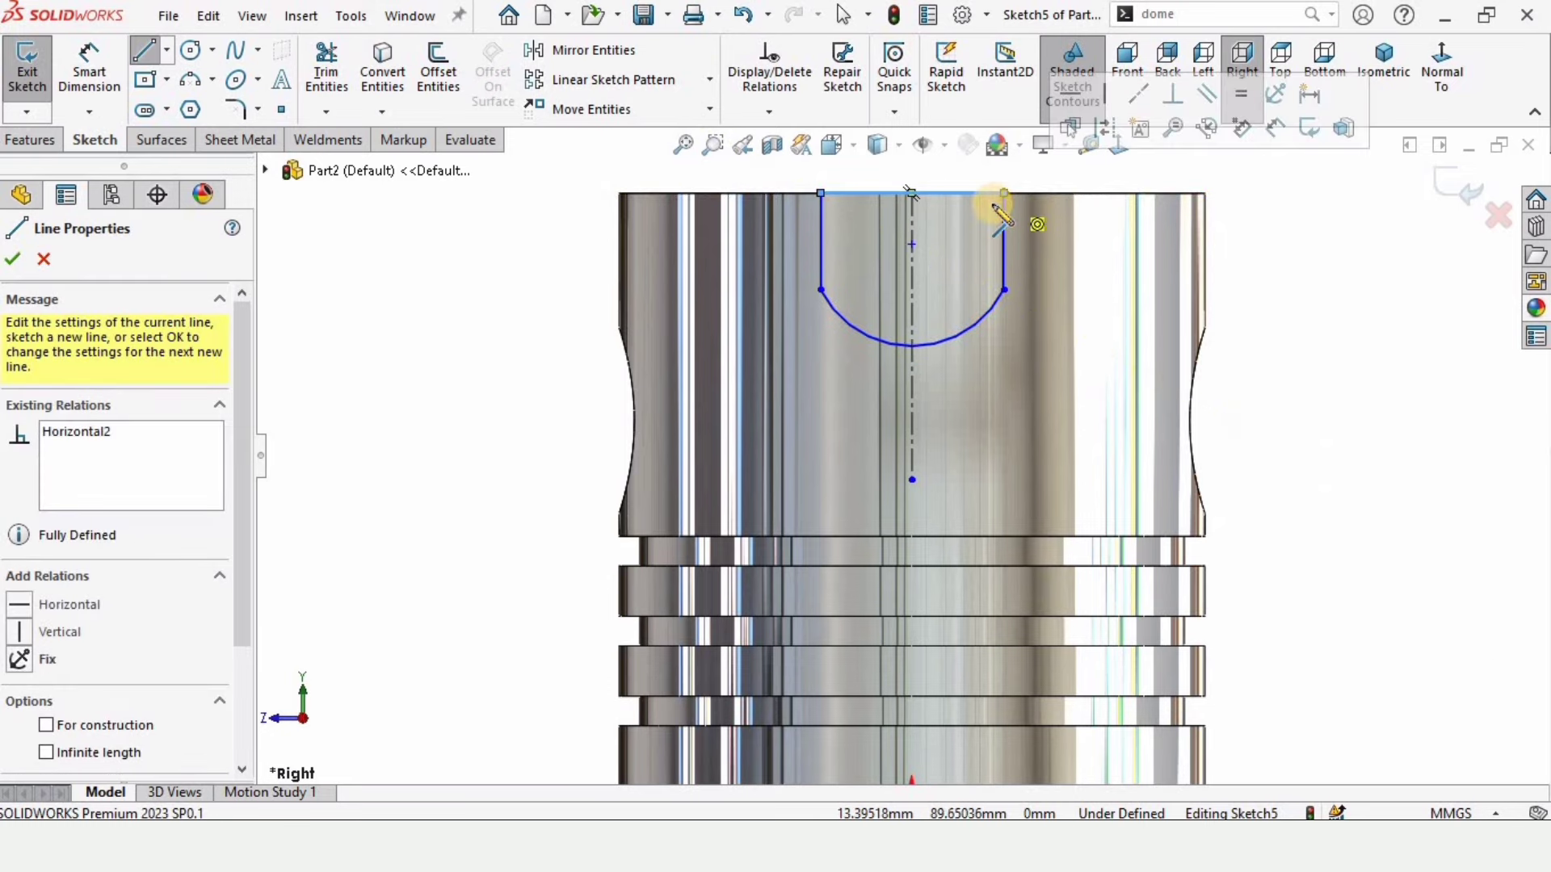
scroll(1005, 194, "down", 2)
key("Escape")
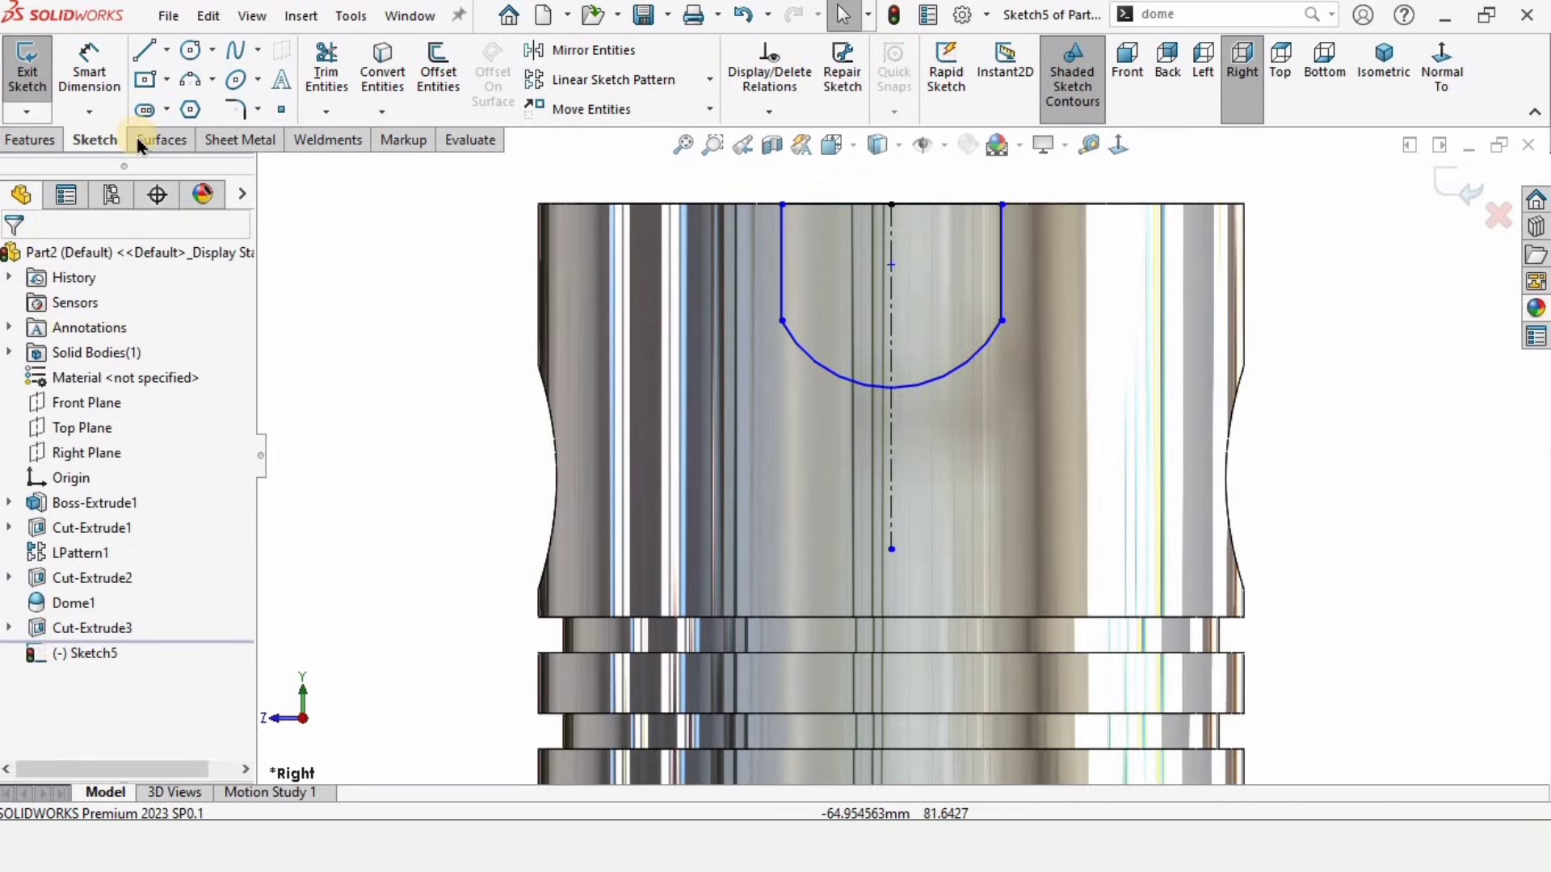
Step: Dimension the profile's horizontal line along the open end edge to 50 mm
left_click(91, 78)
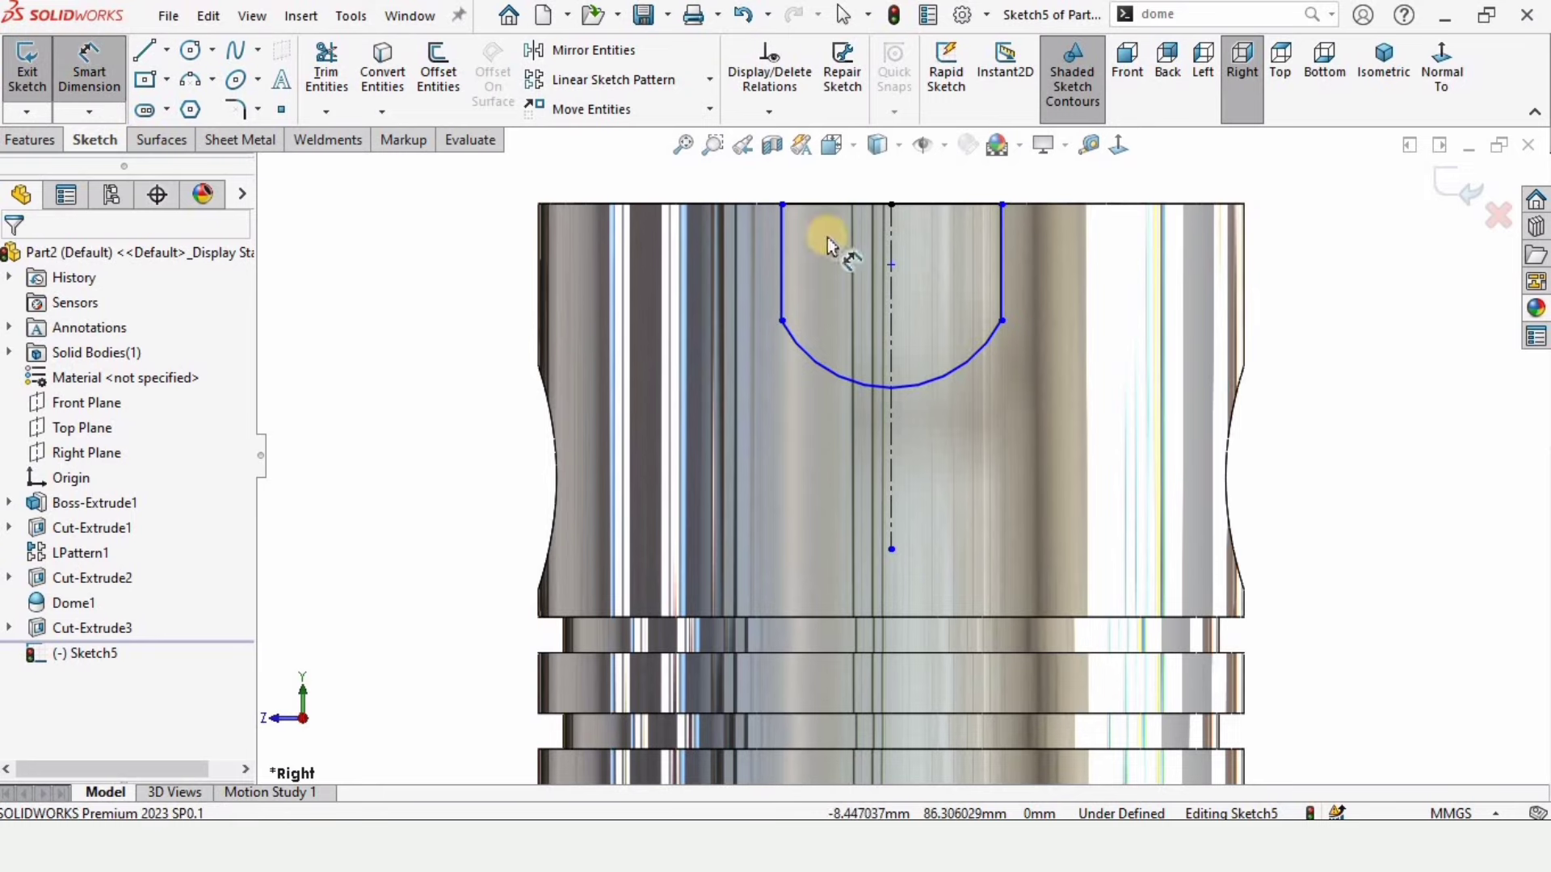
scroll(917, 290, "down", 3)
left_click(969, 270)
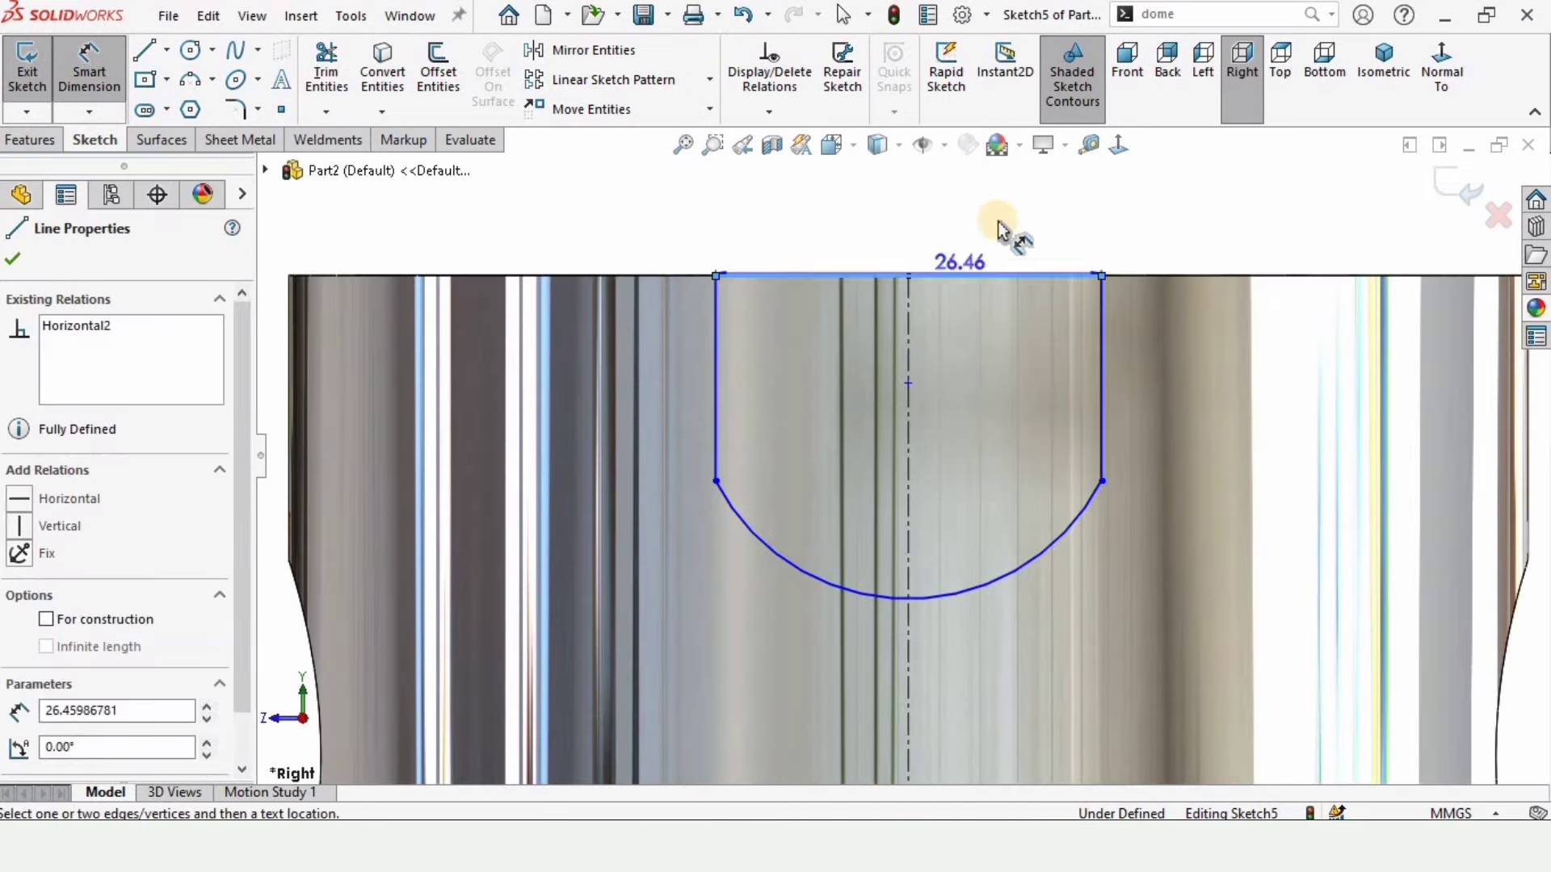
left_click(993, 234)
type("50")
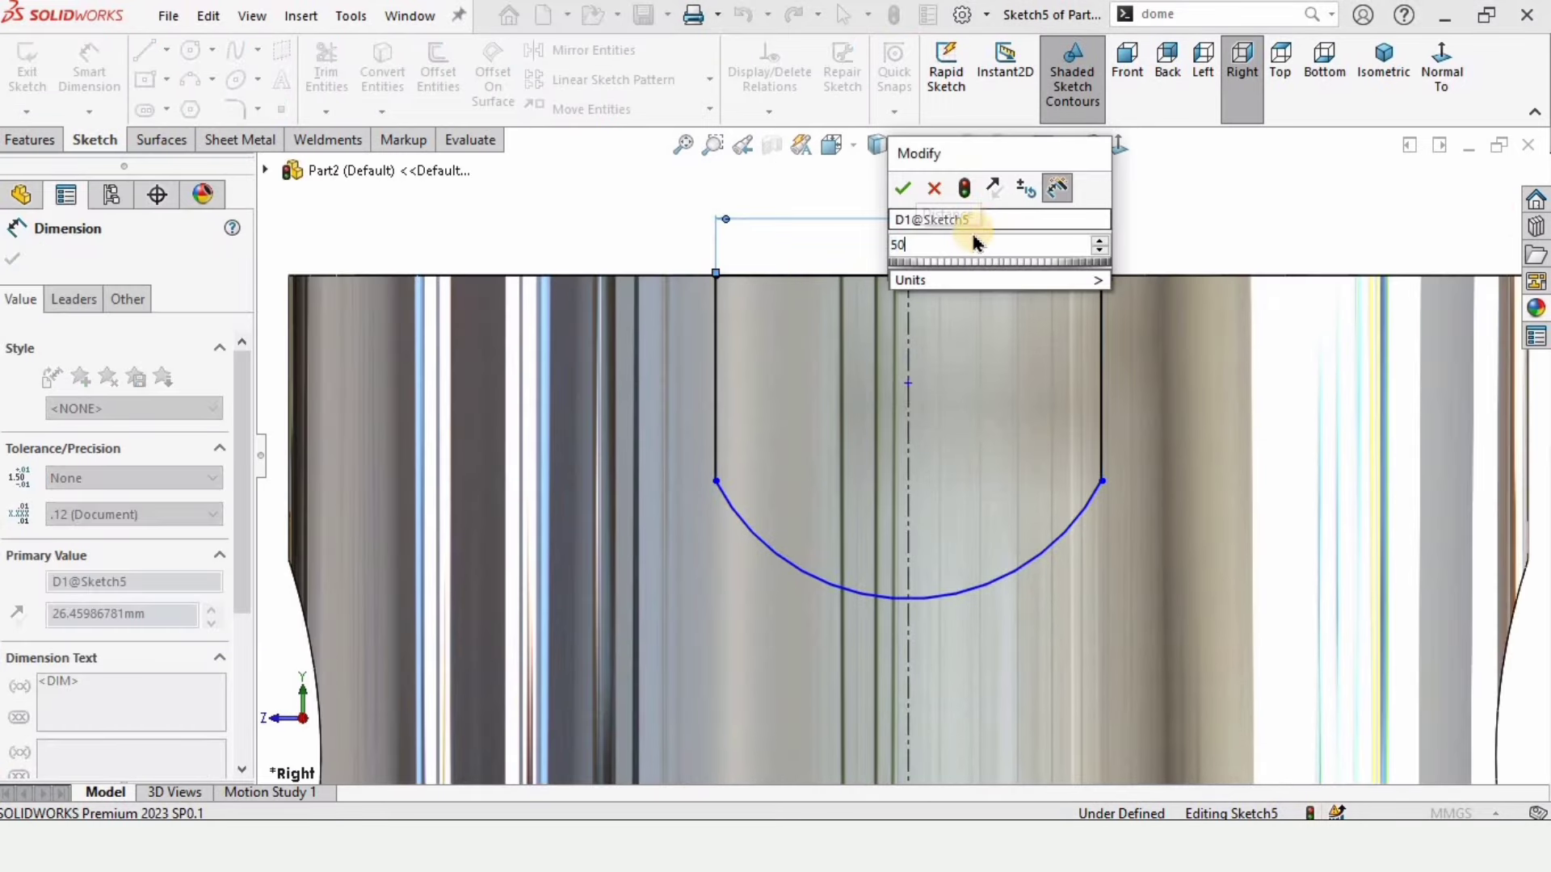
key("Return")
Step: Dimension the profile's vertical side line to 12 mm
scroll(891, 429, "up", 2)
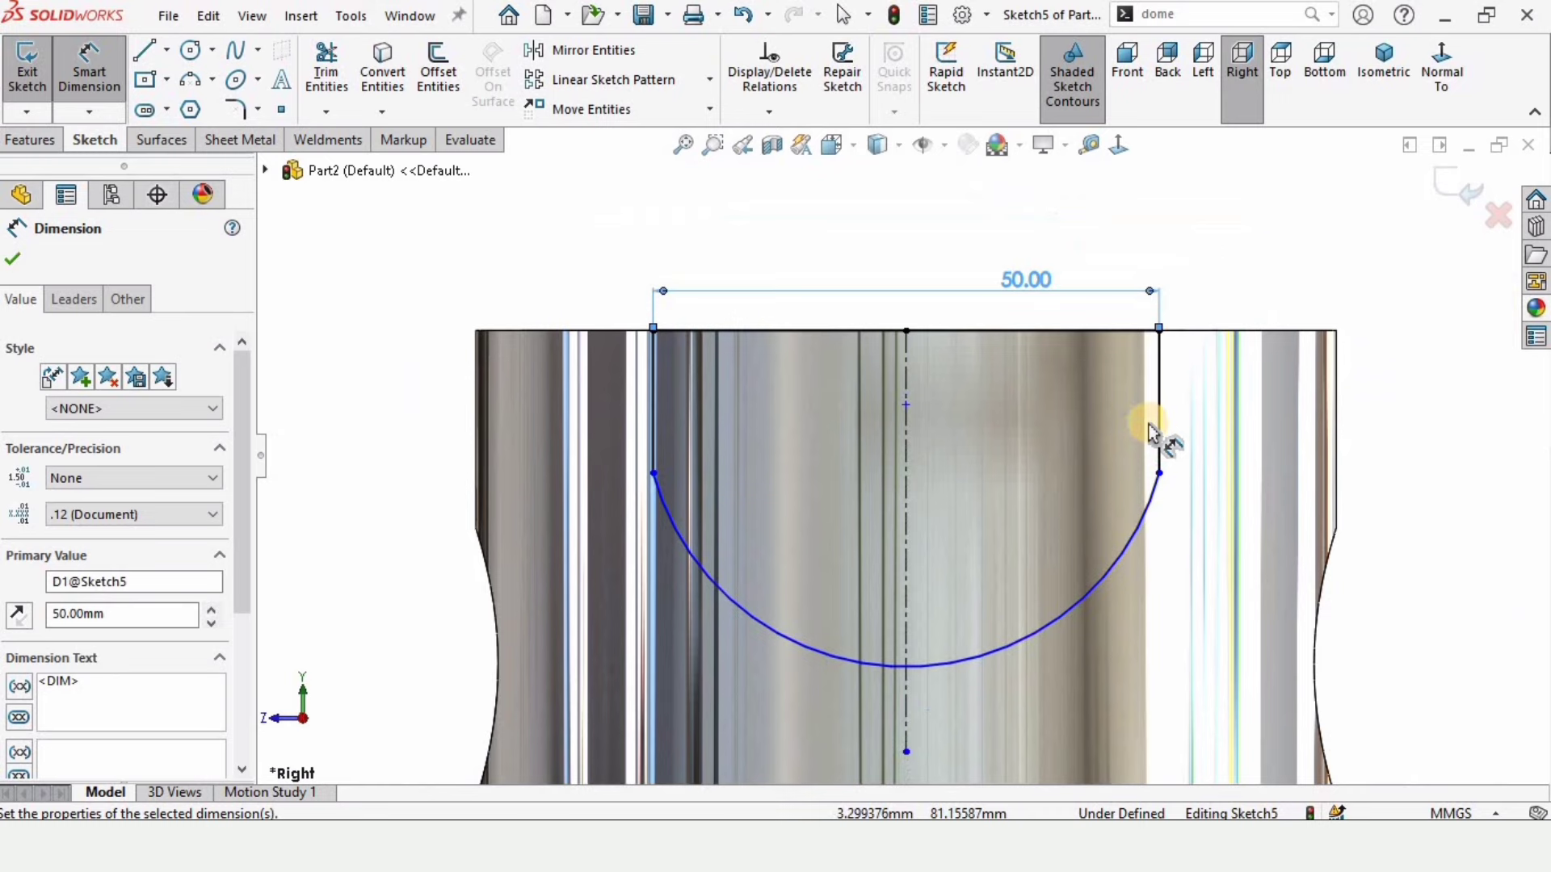
left_click(1167, 359)
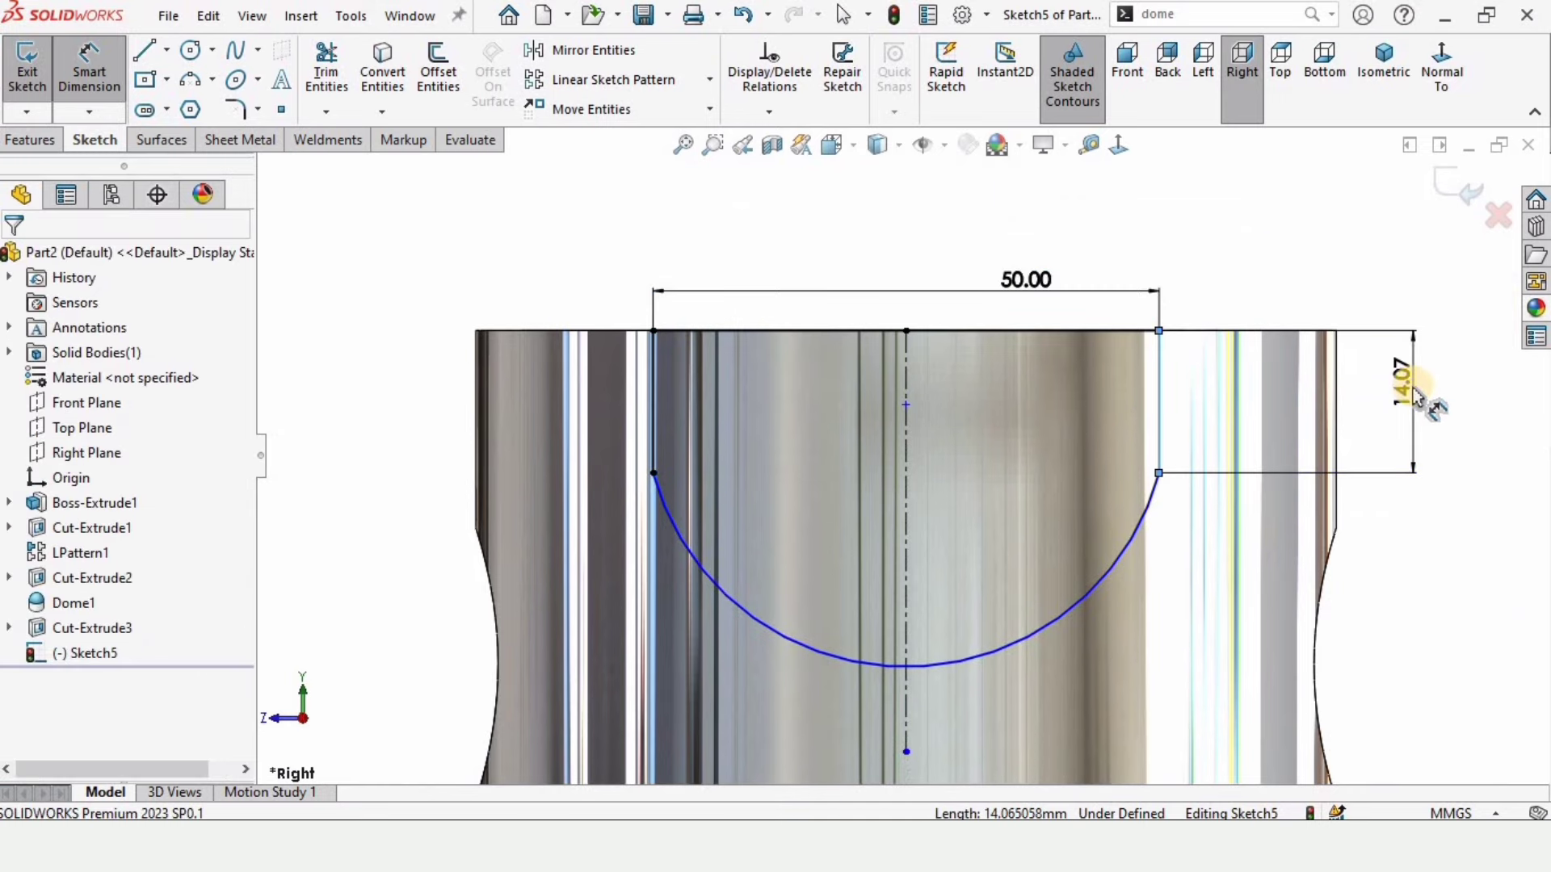
left_click(1412, 387)
type("12")
key("Return")
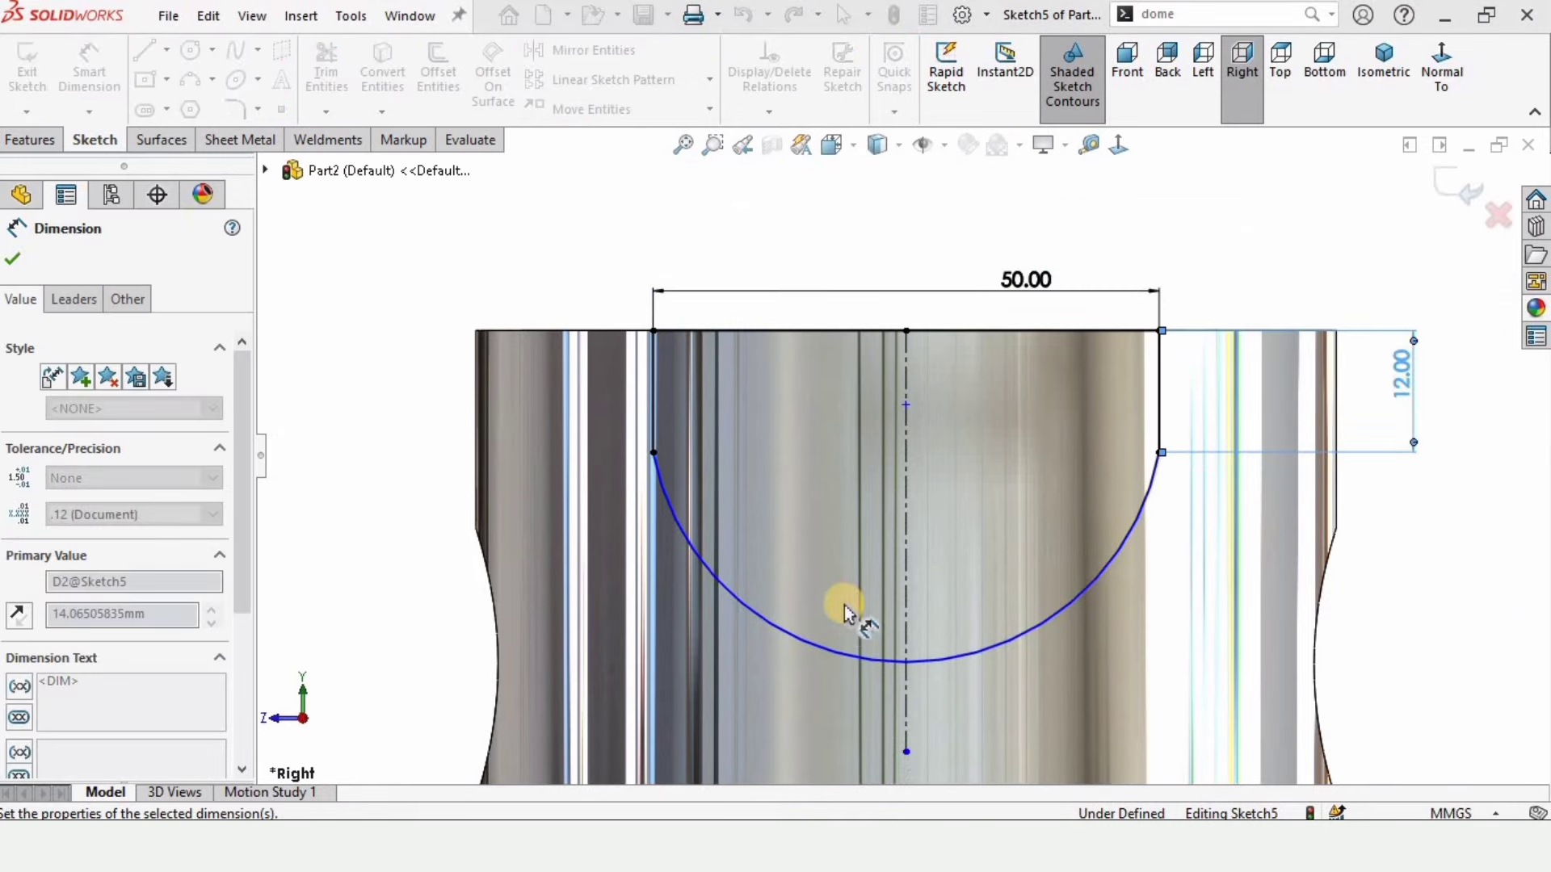
Step: Dimension the profile's arc to a 40 mm radius
scroll(812, 633, "up", 2)
left_click(819, 542)
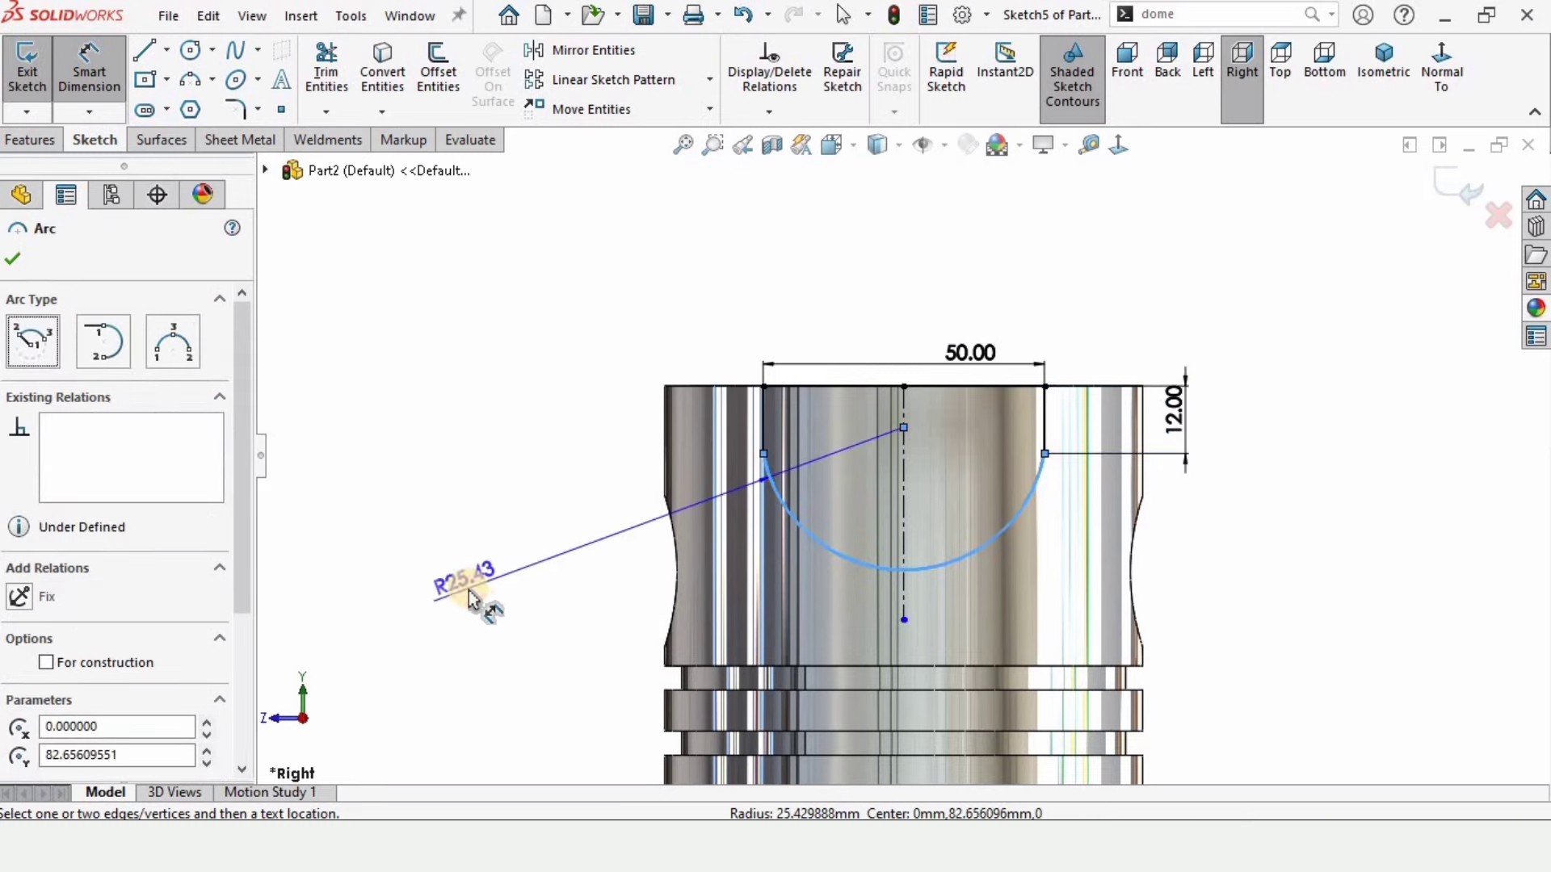
left_click(471, 596)
type("40")
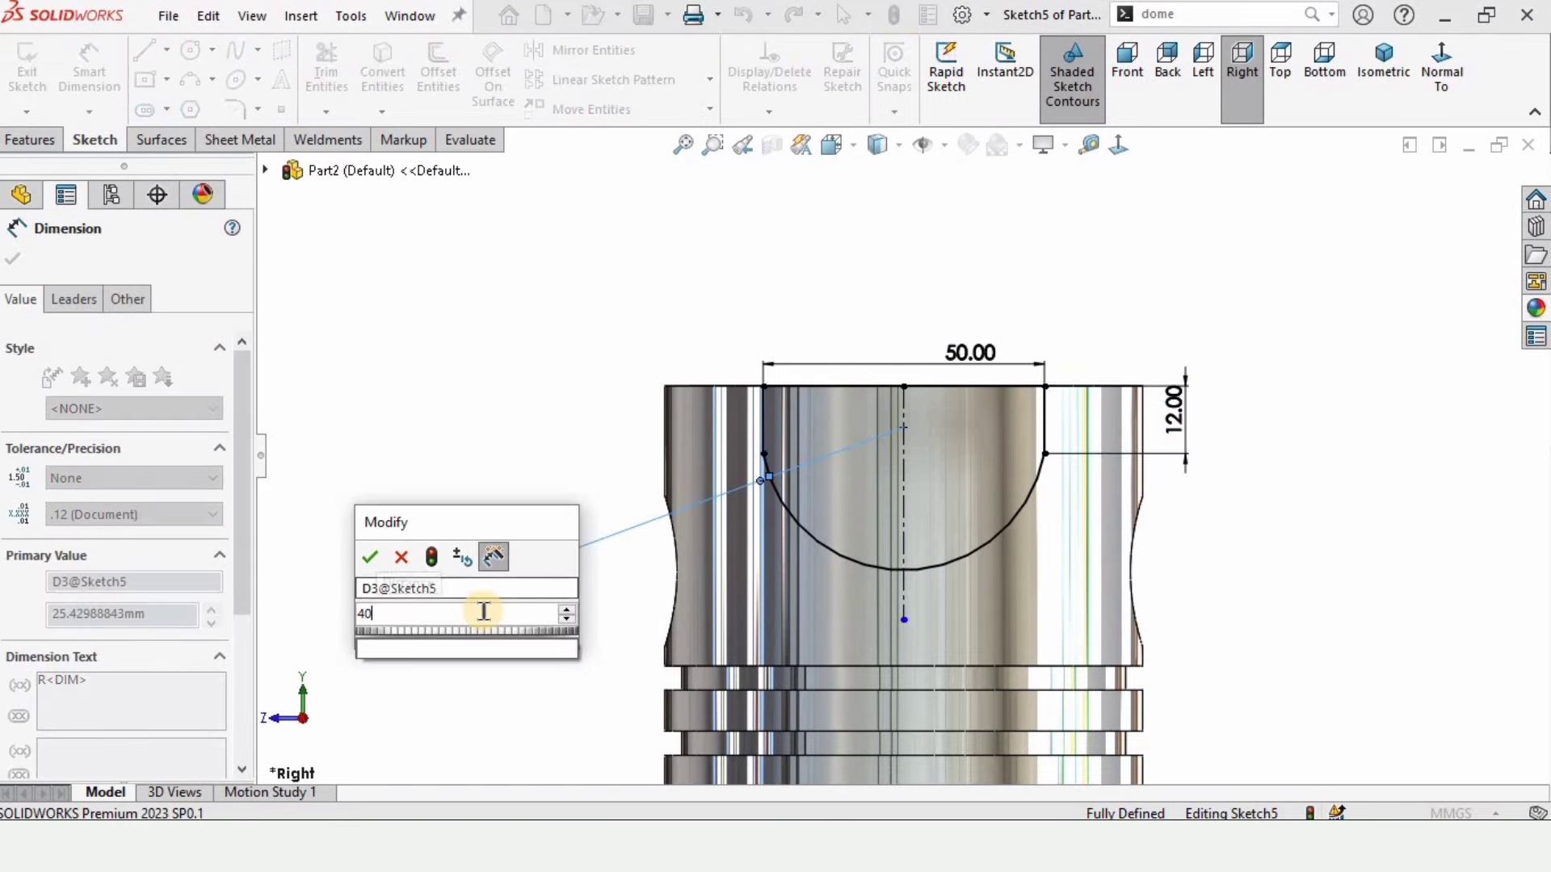
key("Return")
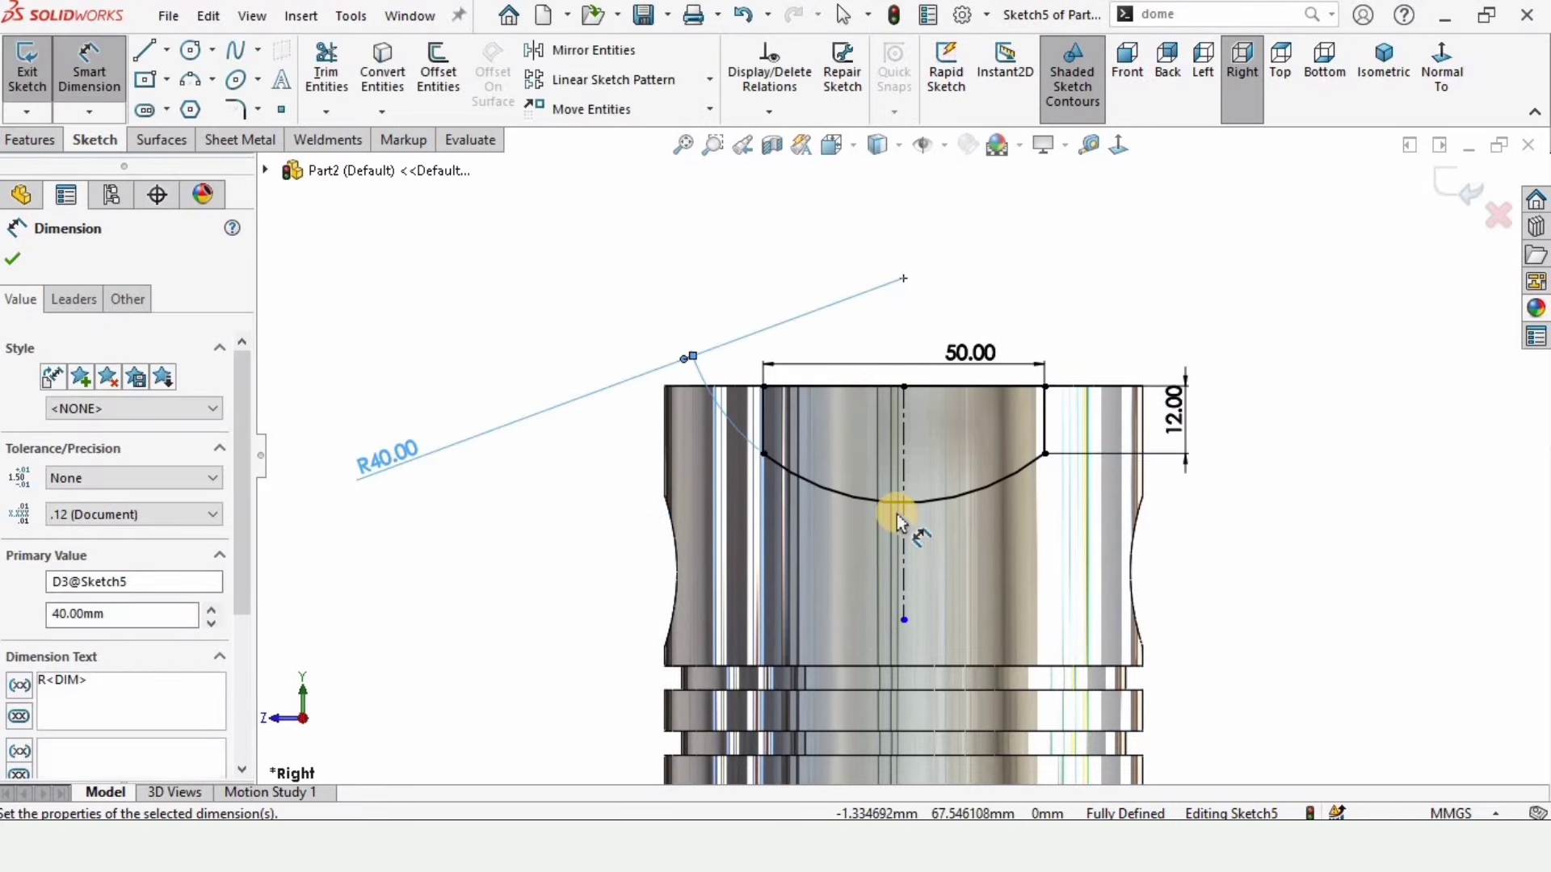
scroll(896, 514, "down", 3)
key("Escape")
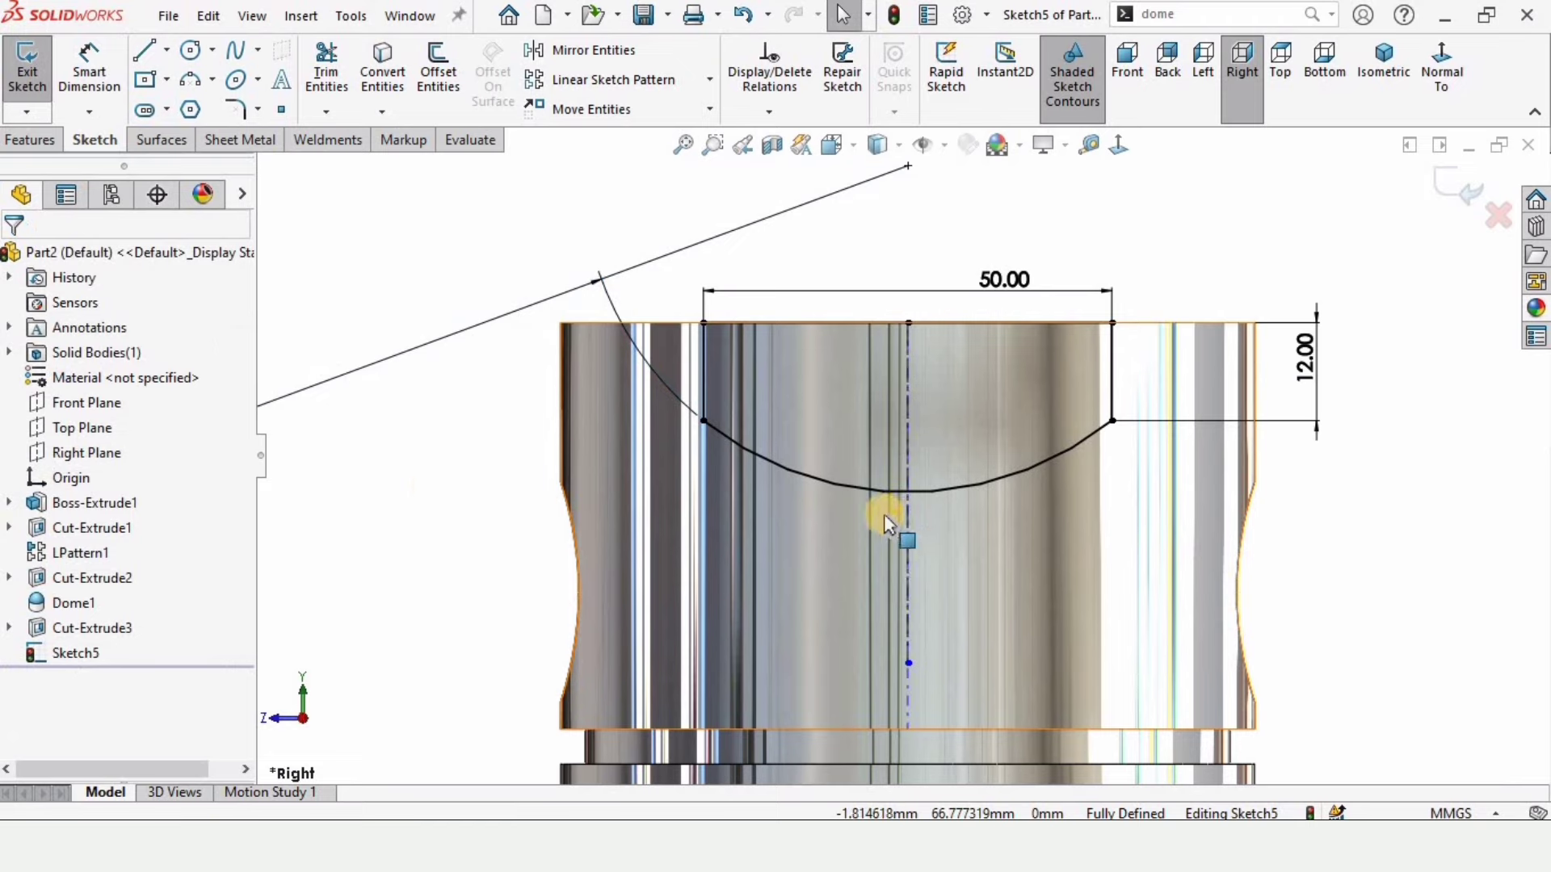
Step: Cut the arched profile through the piston skirt with an Extruded Cut set to Through All - Both
left_click(37, 142)
left_click(334, 57)
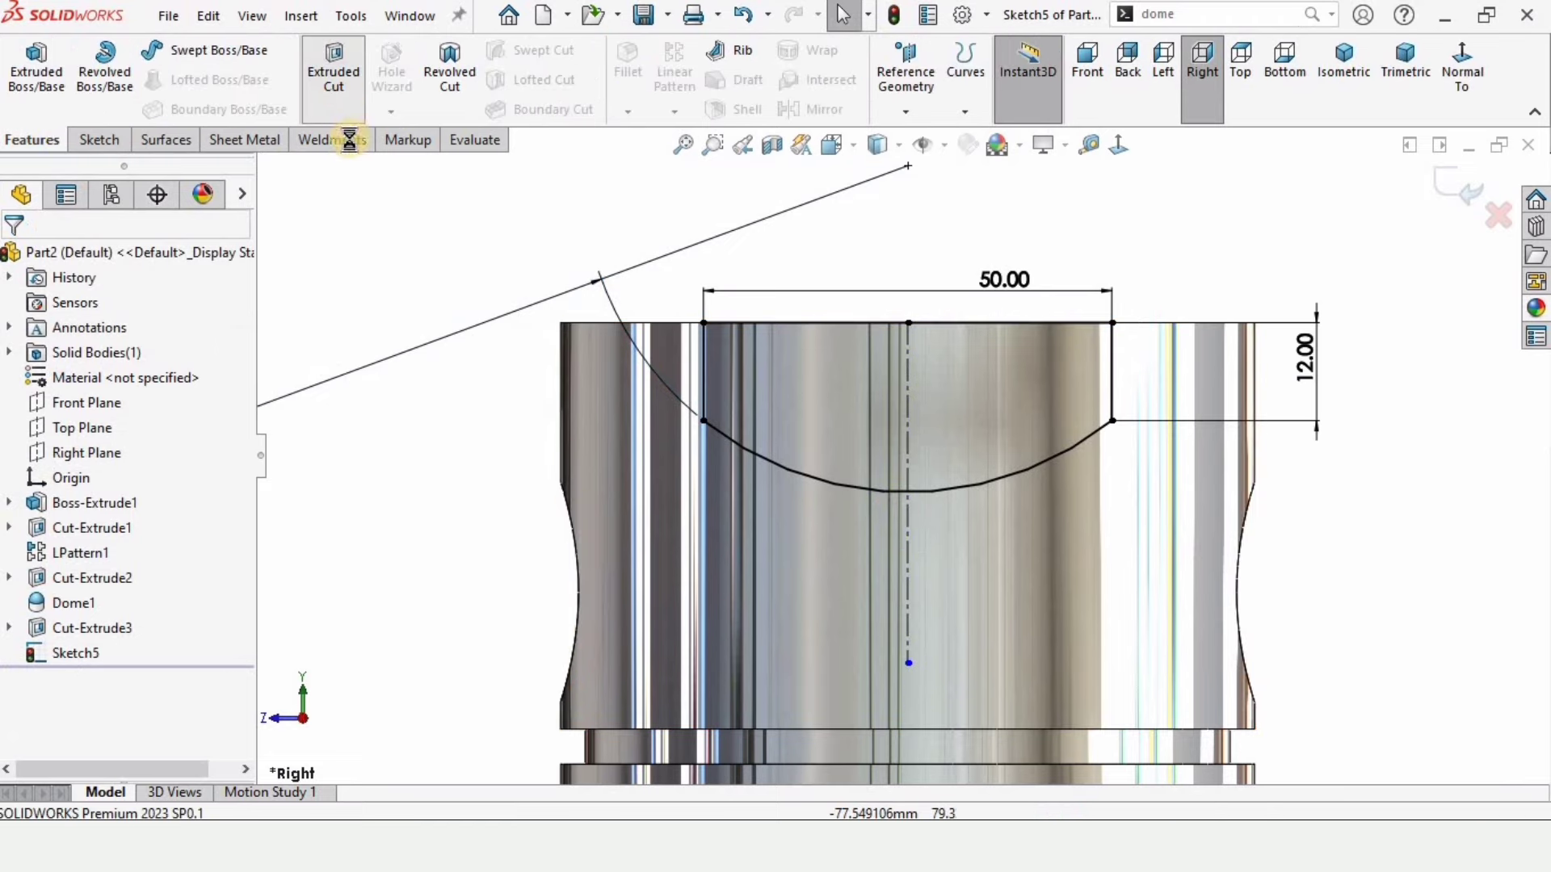
middle_click_drag(1014, 599, 1087, 602)
left_click(121, 396)
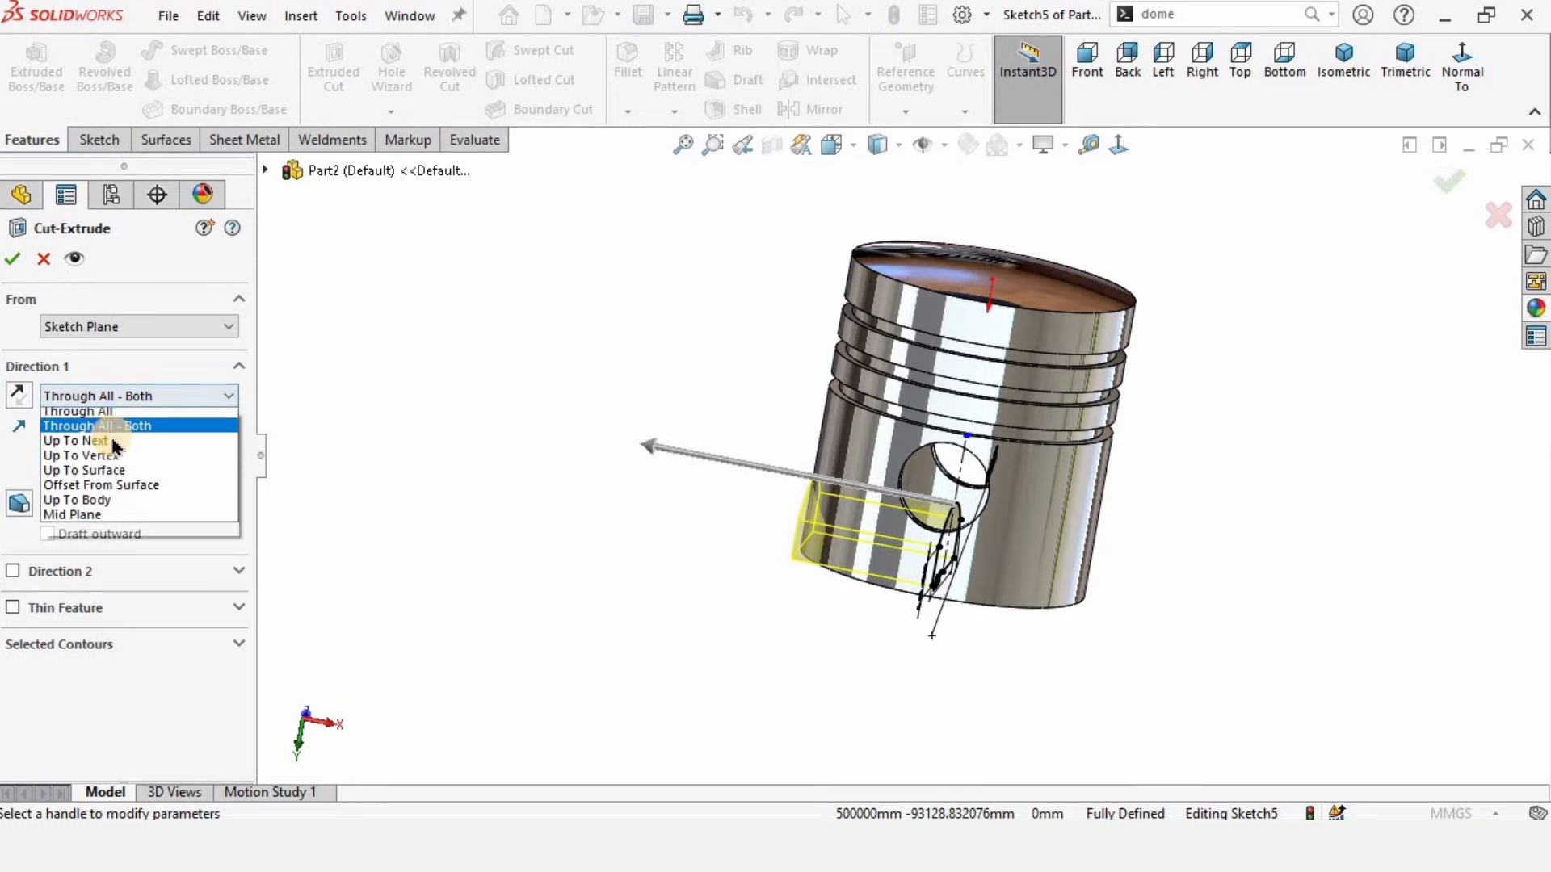
left_click(107, 443)
scroll(763, 521, "down", 3)
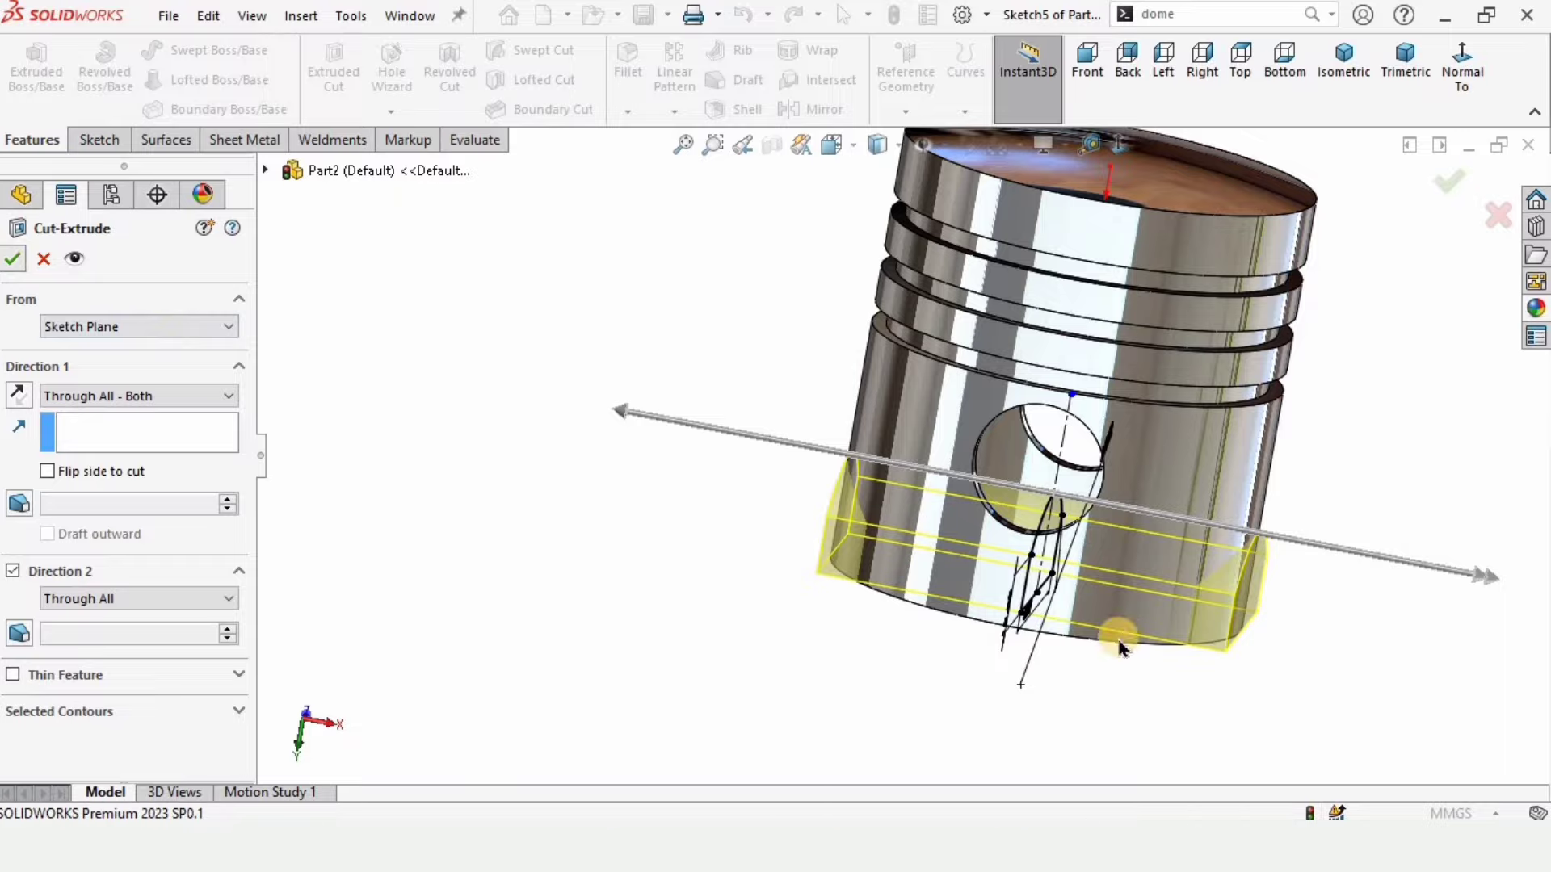
left_click(1290, 653)
Step: Start a symmetric 10 mm Fillet and select the two short inner corner edges of one arched skirt cutout
middle_click_drag(1290, 653, 1081, 591)
scroll(1081, 591, "down", 2)
middle_click_drag(1094, 516, 1131, 346)
scroll(1131, 342, "up", 4)
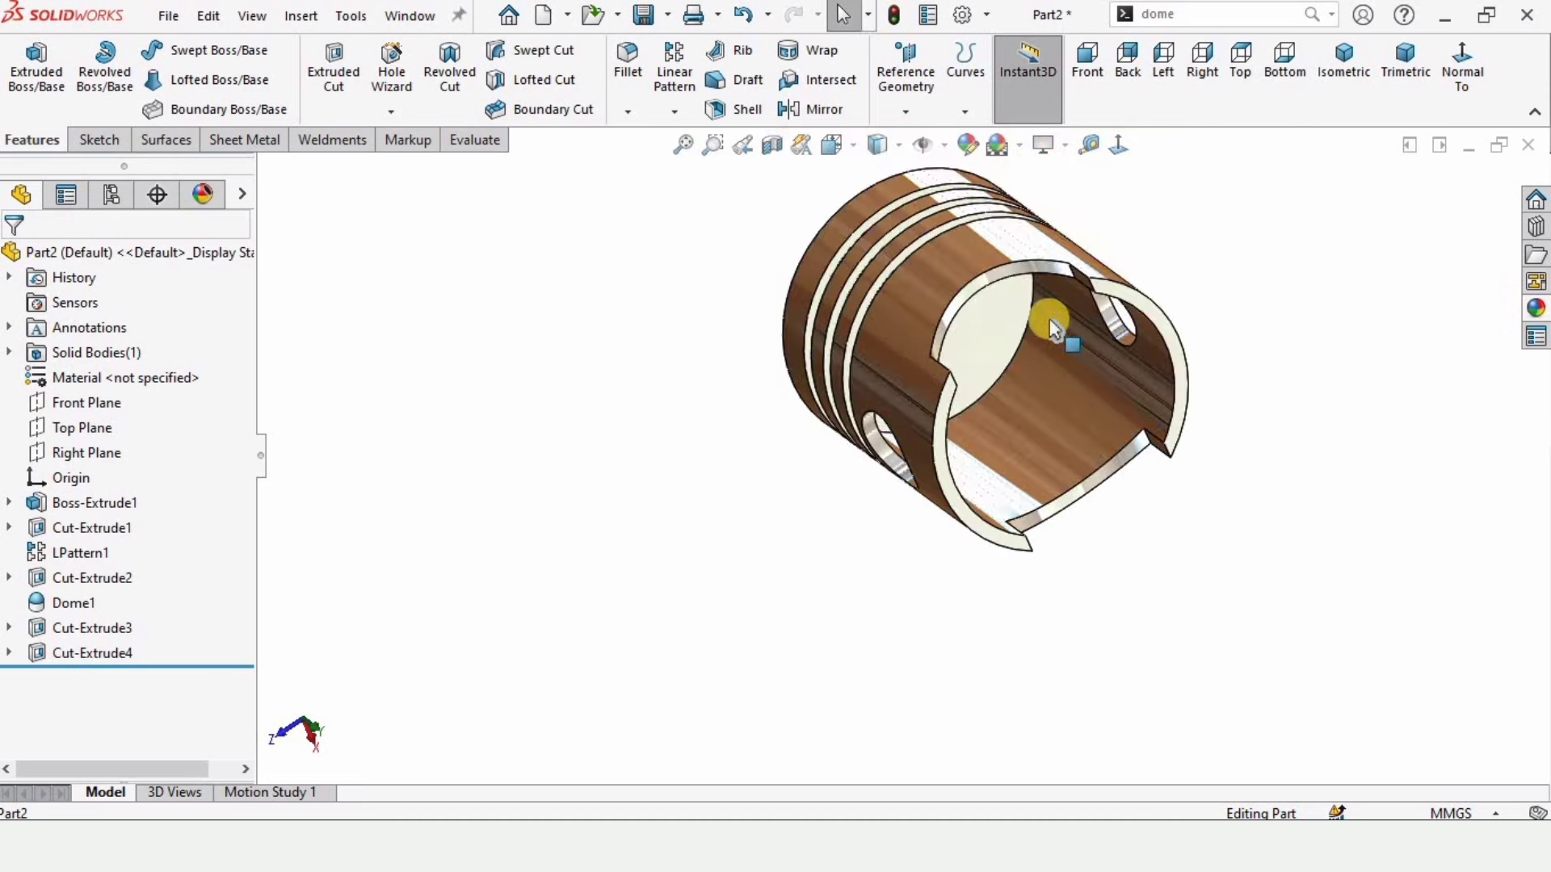
scroll(1049, 318, "down", 2)
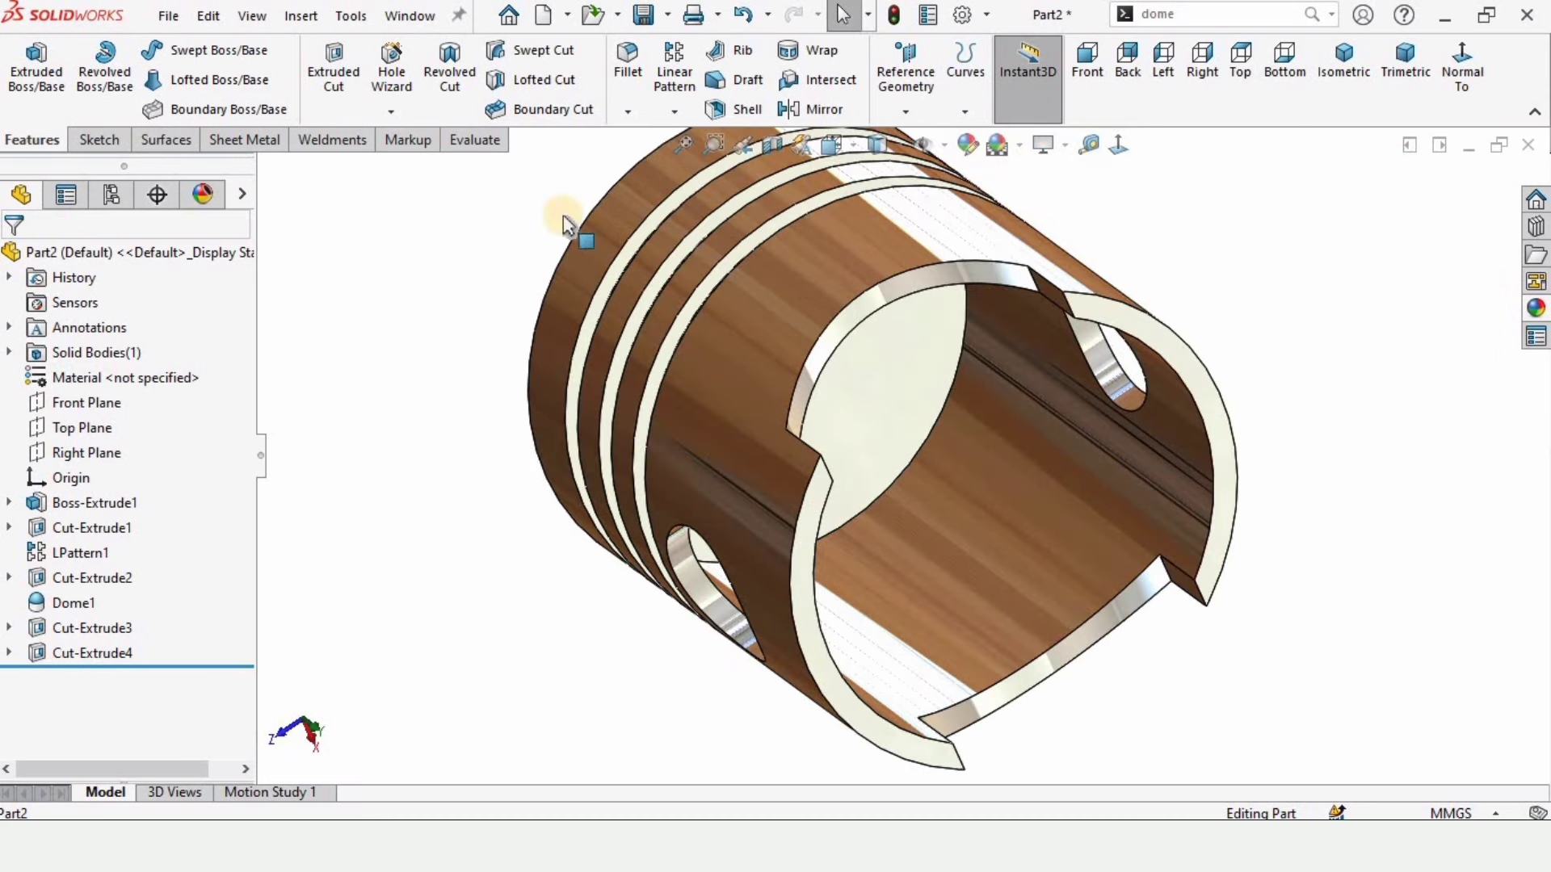
left_click(625, 65)
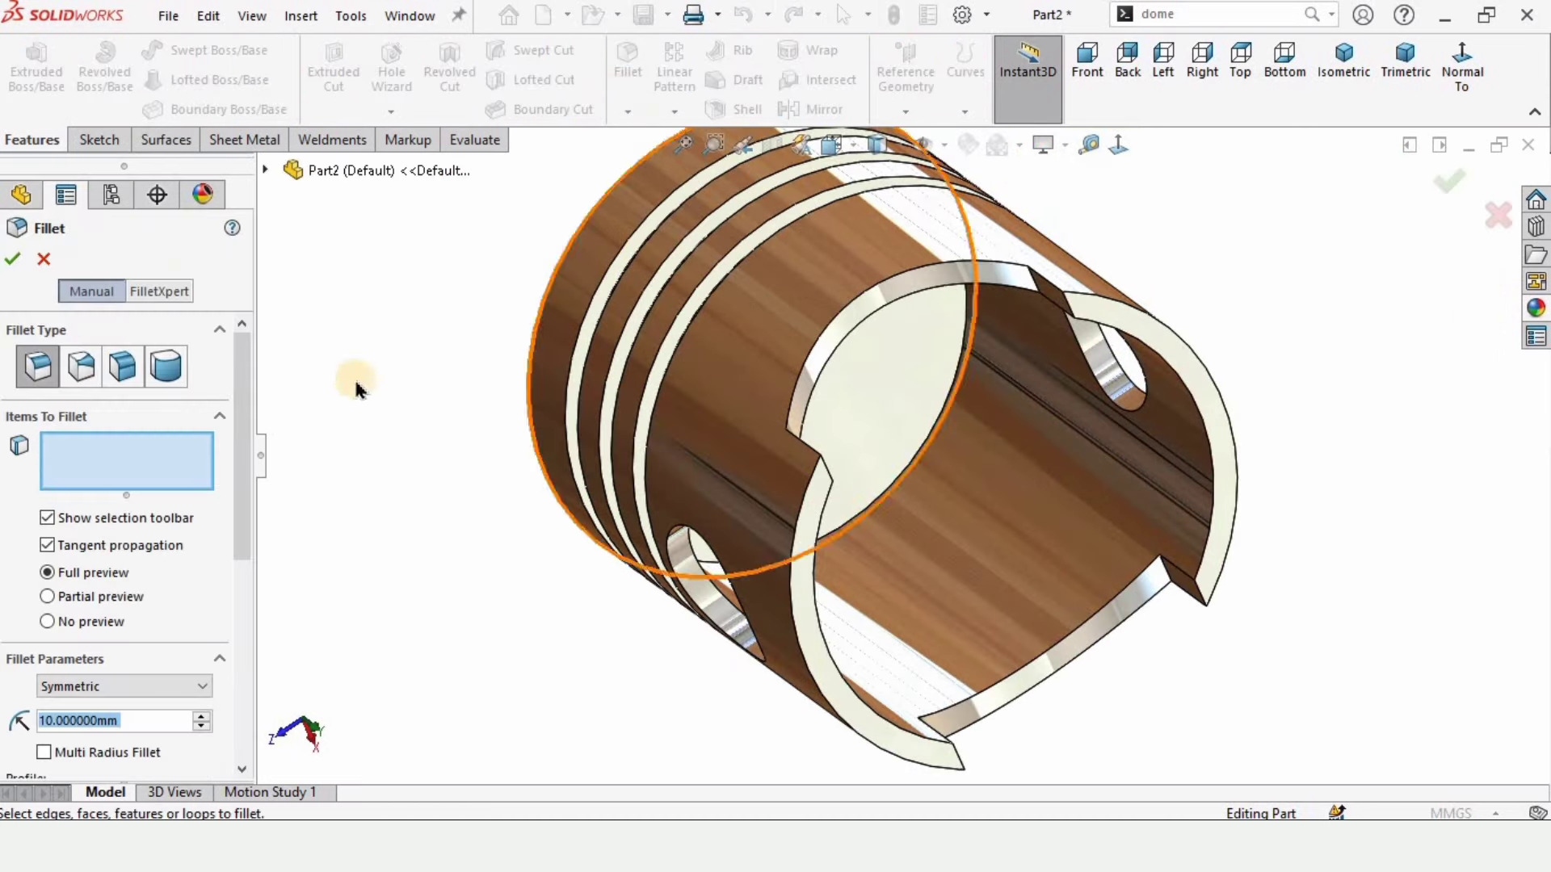
scroll(897, 319, "down", 2)
middle_click_drag(1050, 295, 1088, 283)
left_click(1050, 327)
middle_click_drag(966, 409, 529, 692)
left_click(526, 688)
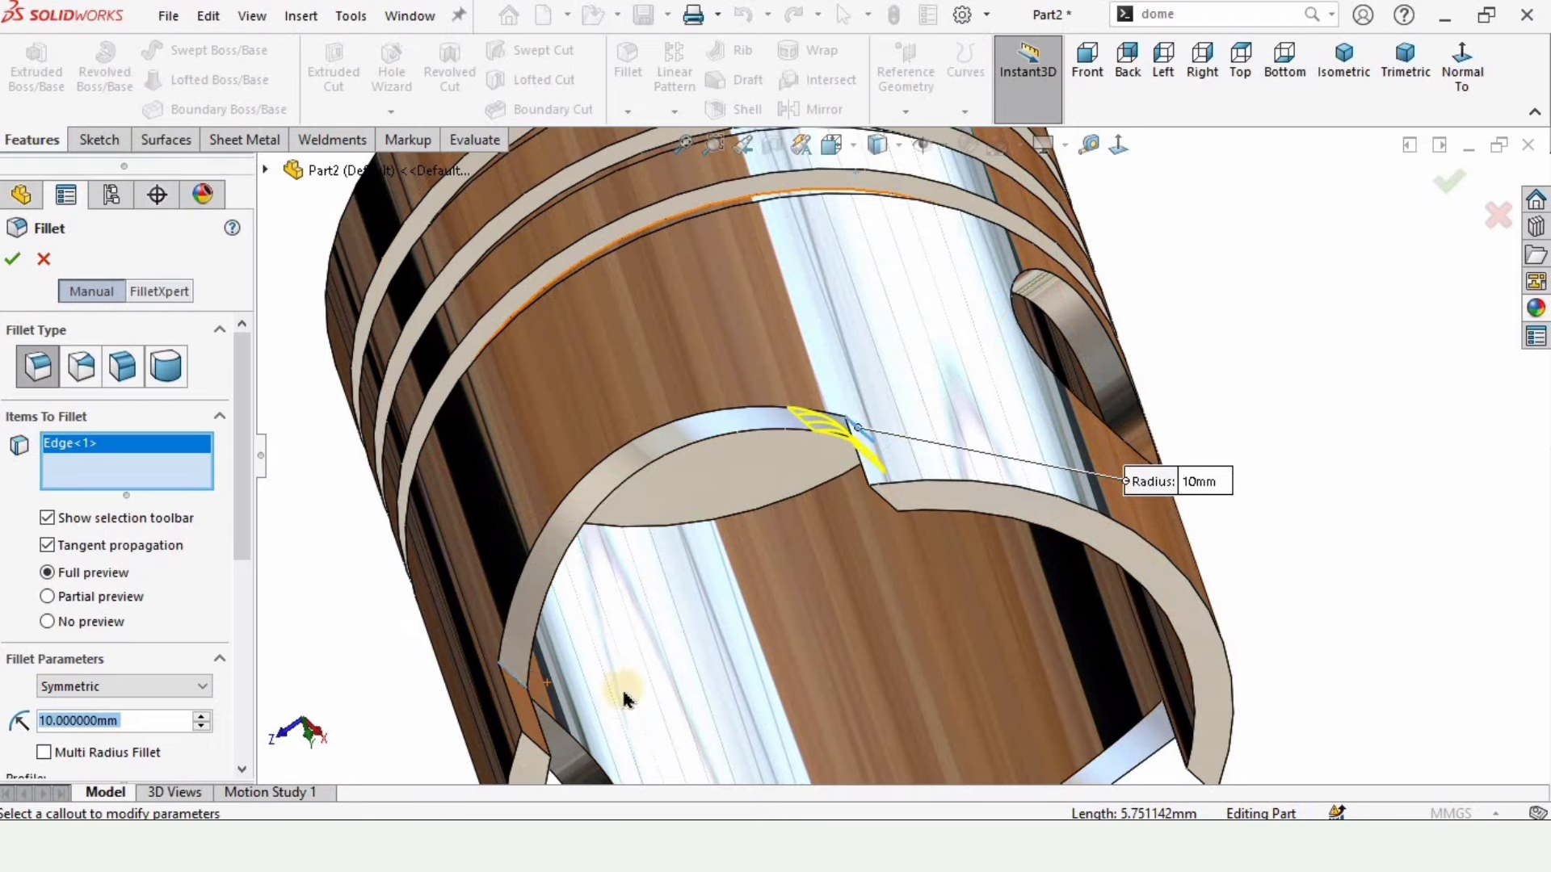
Step: Add the two corner edges of the opposite skirt cutout to the selection and apply the 10 mm fillet
scroll(1123, 646, "up", 3)
scroll(731, 658, "down", 3)
scroll(831, 694, "down", 4)
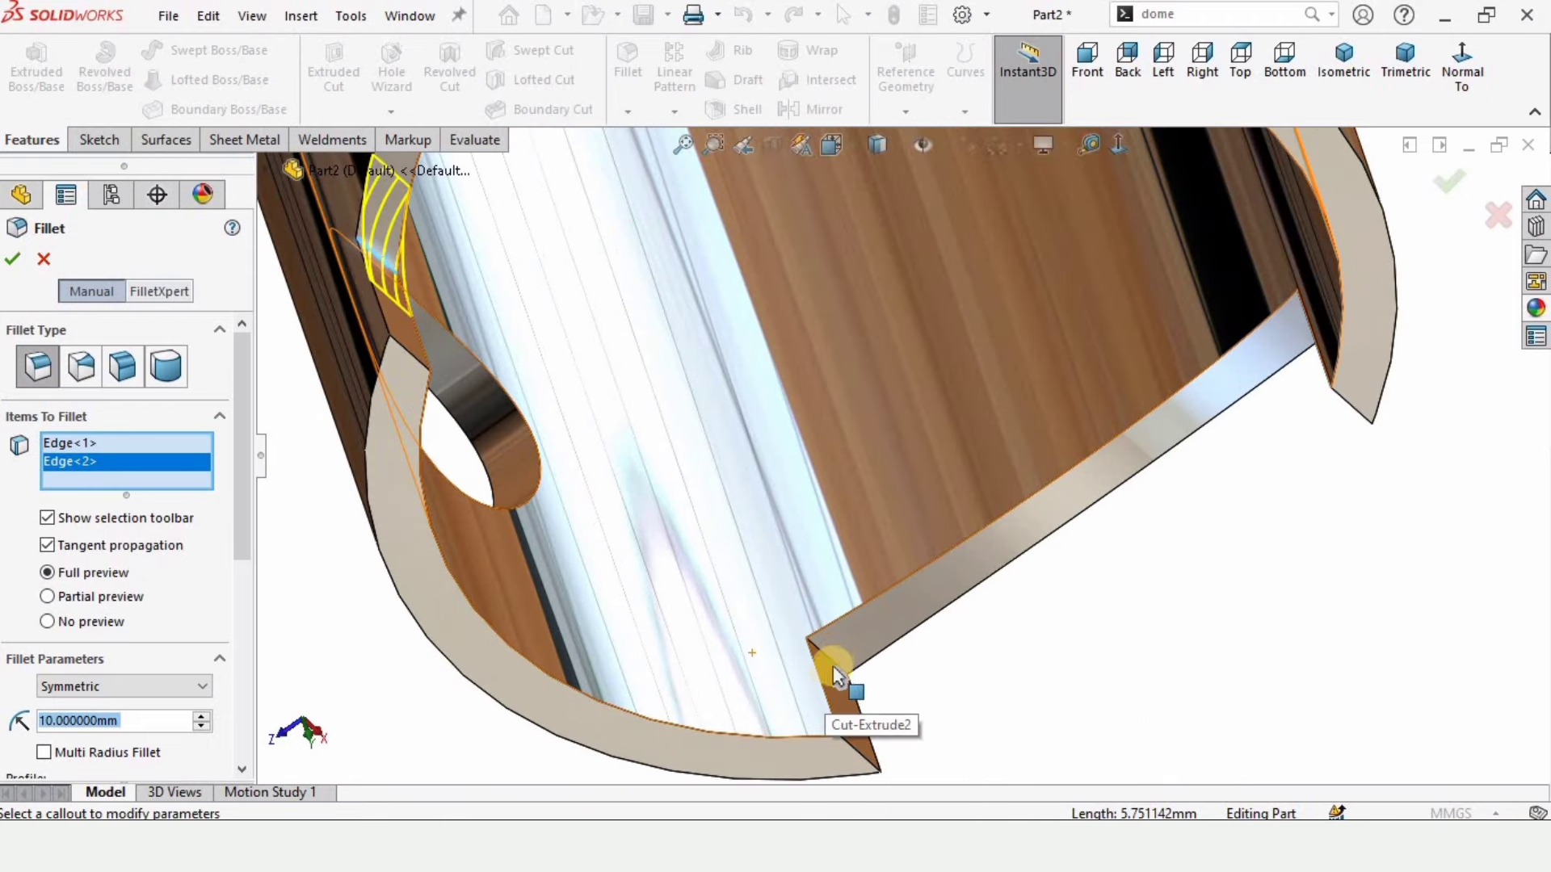
left_click(921, 626)
scroll(1115, 433, "up", 3)
middle_click_drag(1114, 433, 1039, 450)
scroll(1050, 448, "down", 4)
left_click(1063, 448)
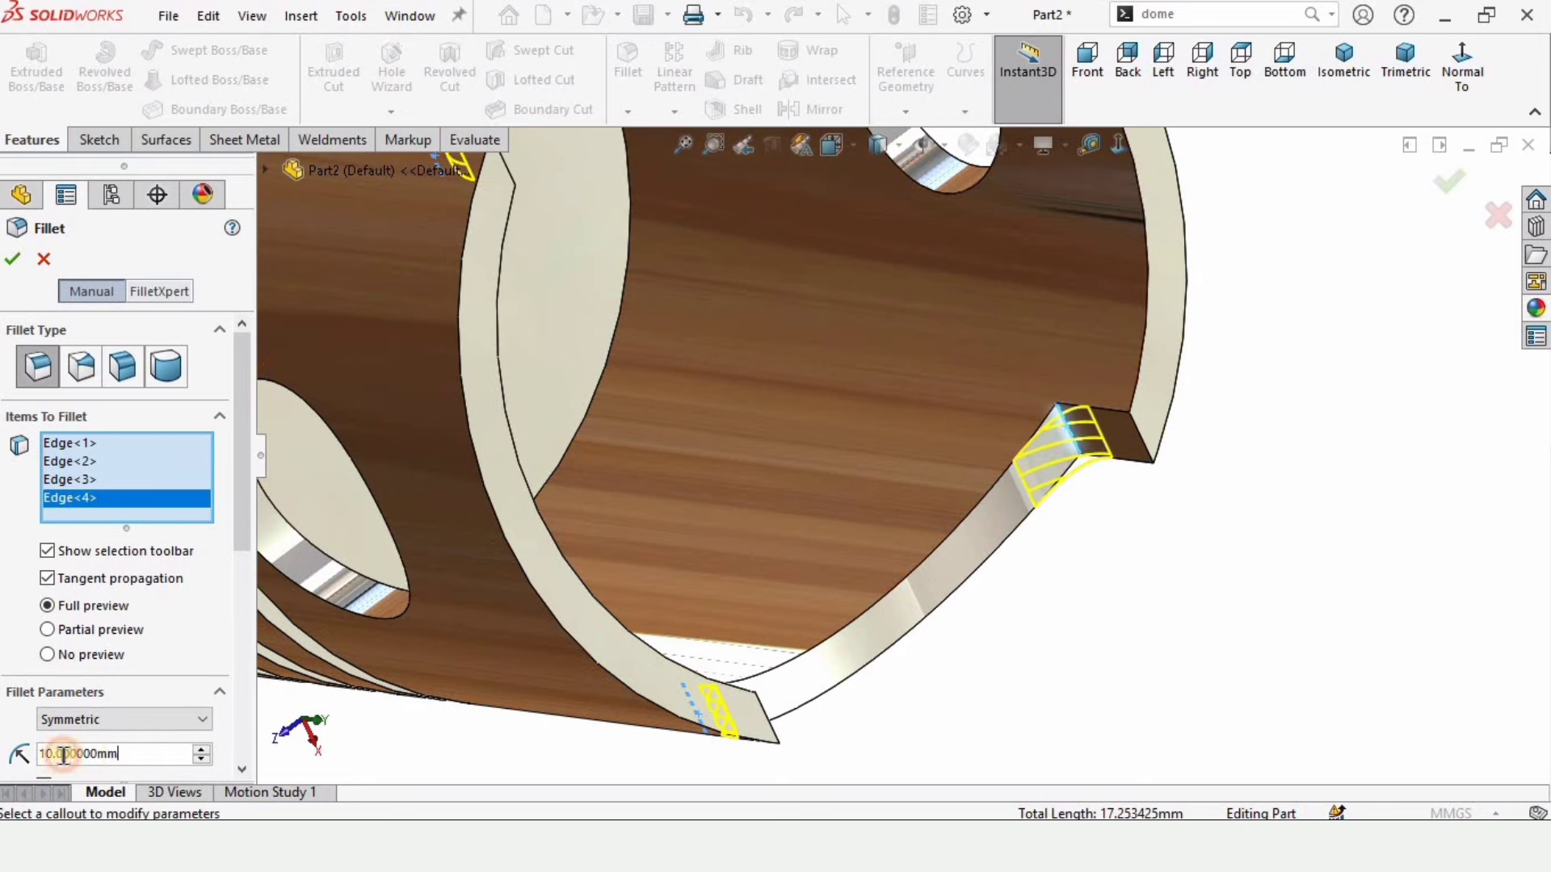
left_click(11, 258)
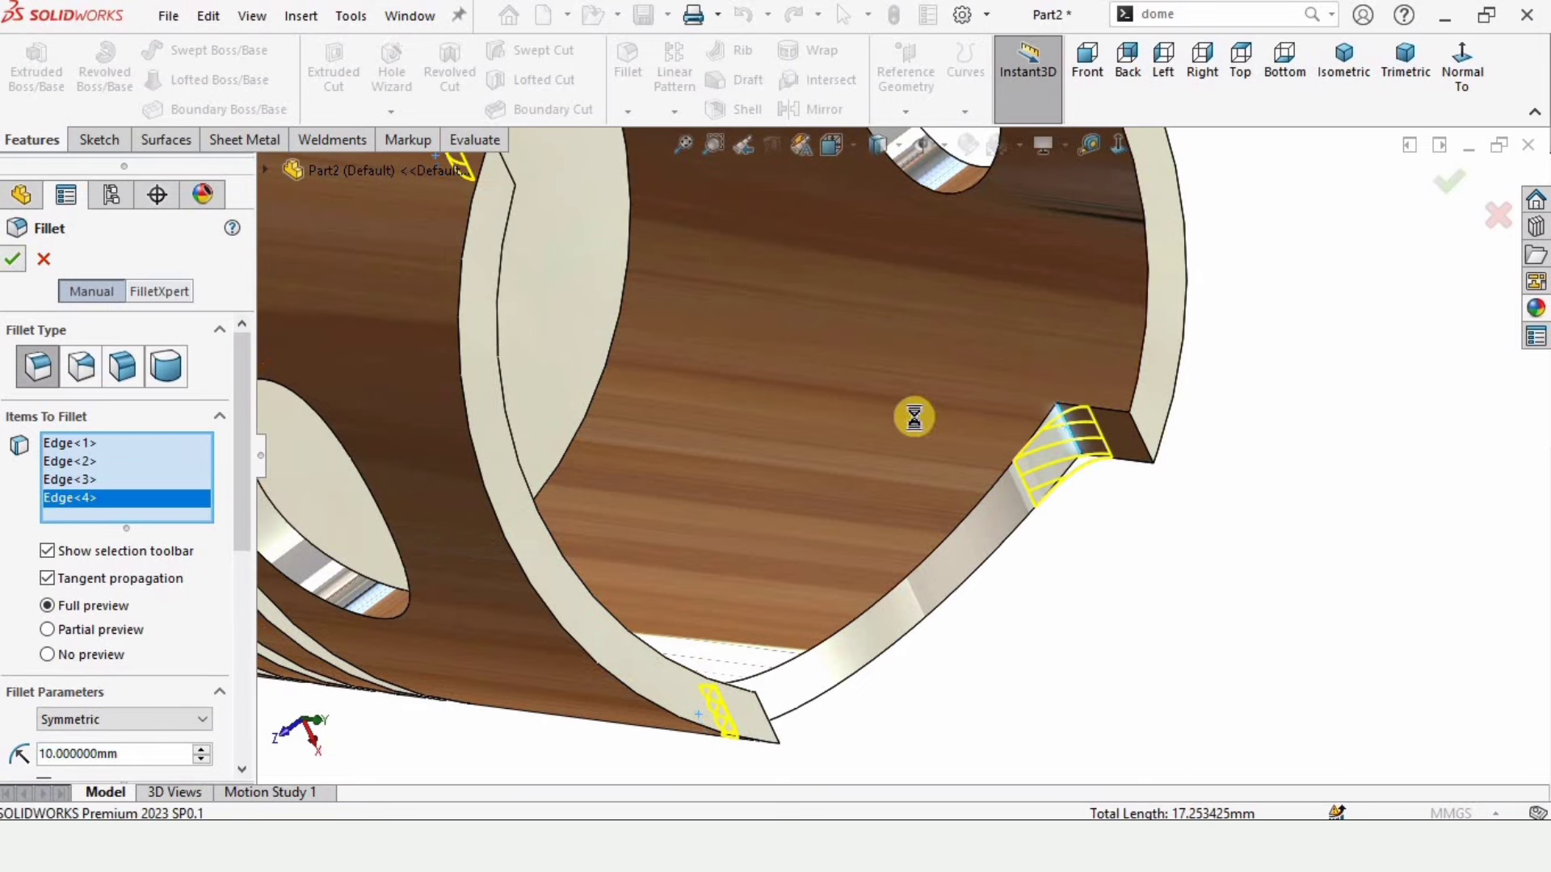
Step: In a new sketch on the Front Plane, convert the circular pin hole edge into a sketch entity
scroll(865, 277, "up", 5)
middle_click_drag(865, 277, 681, 422)
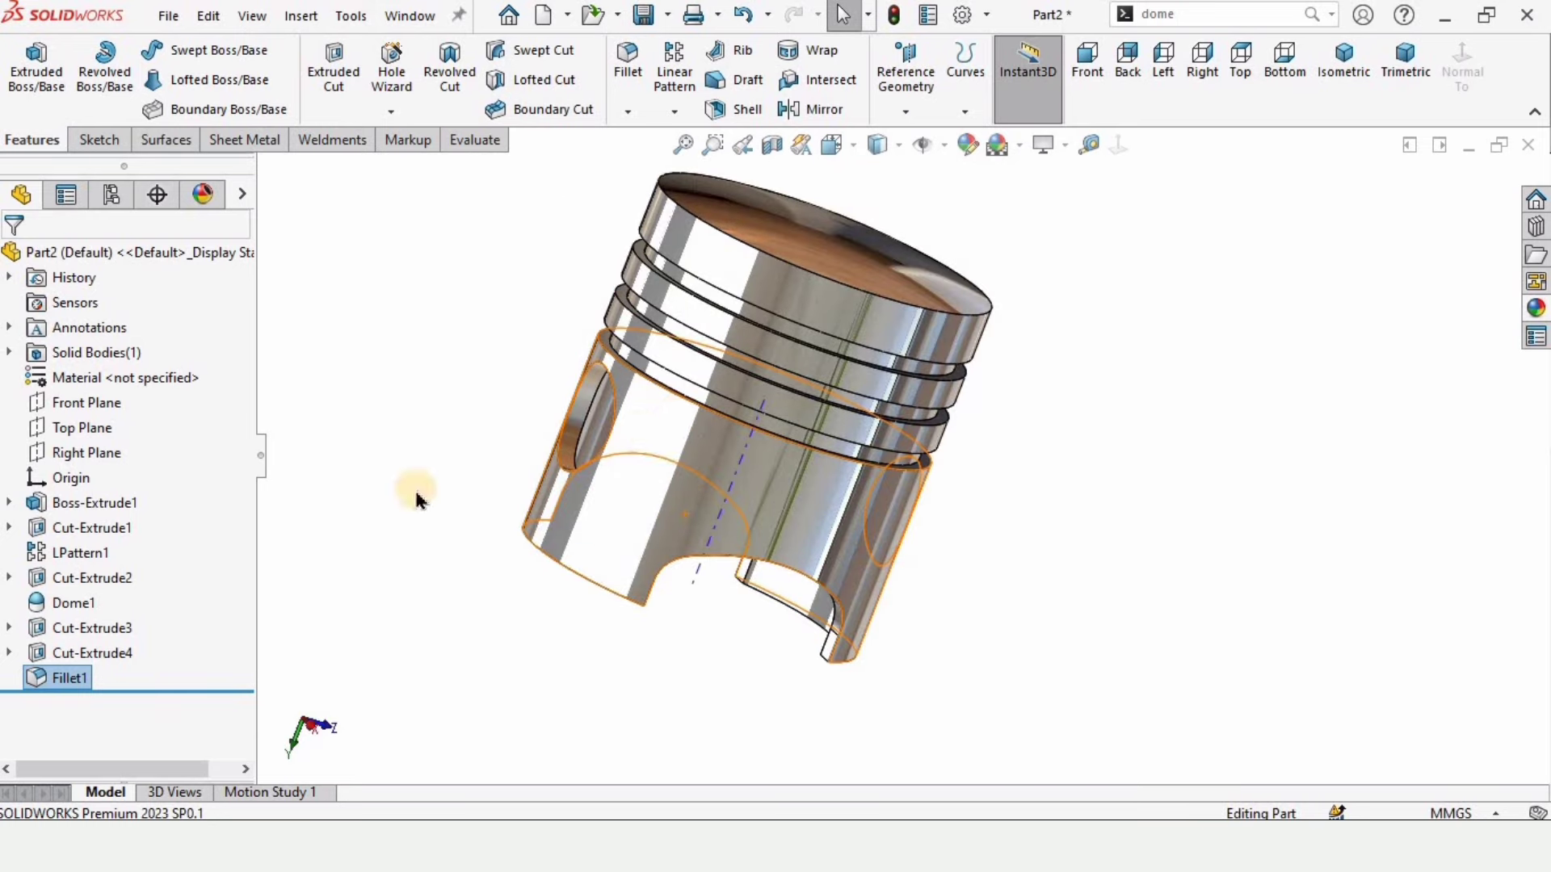
left_click(71, 403)
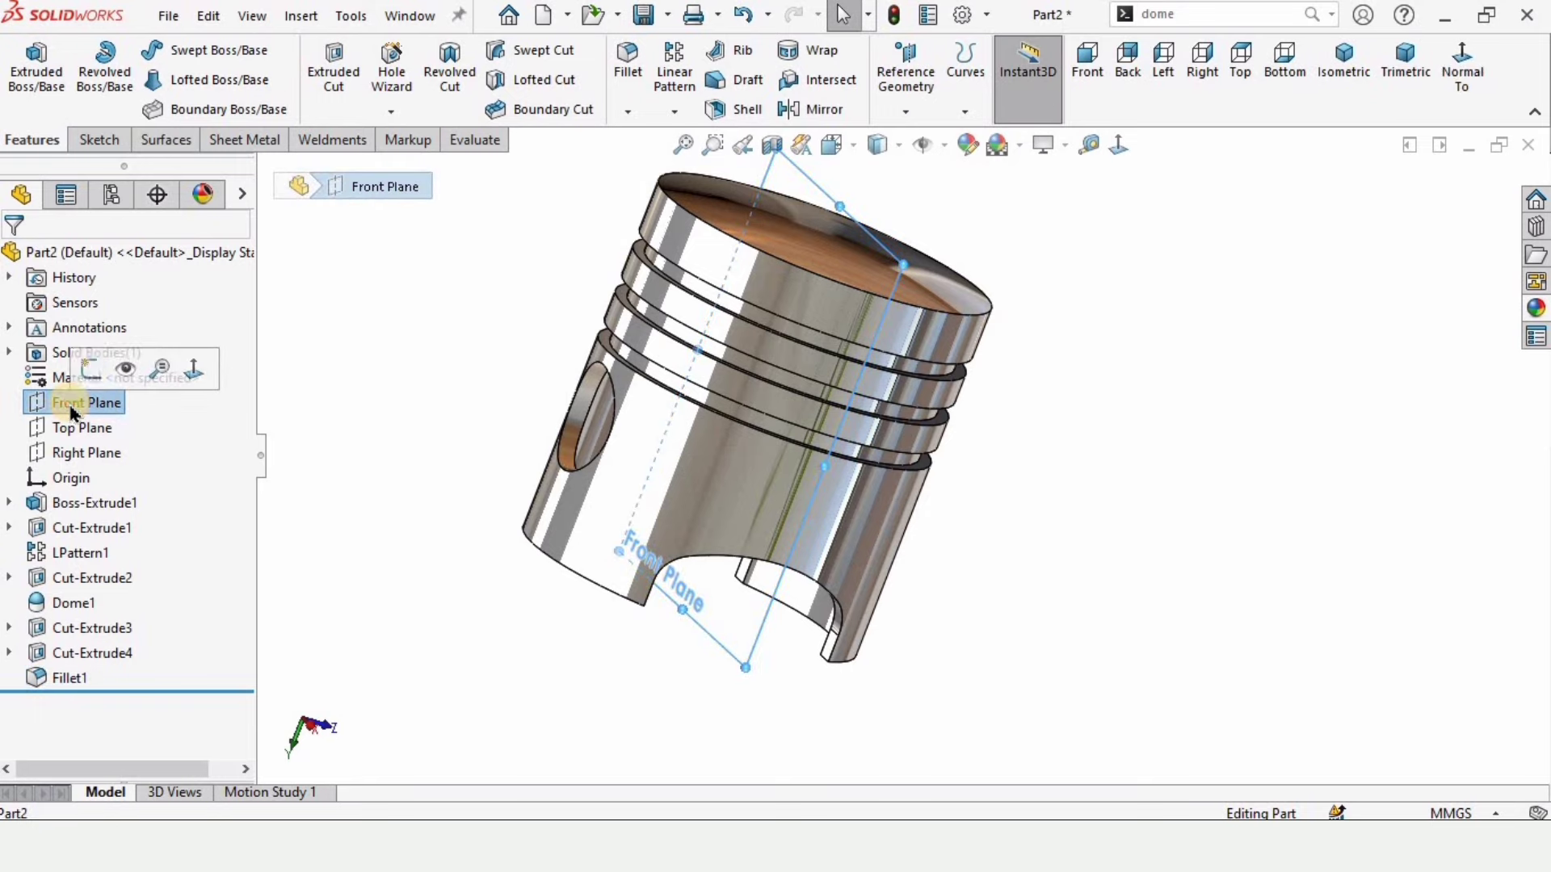
left_click(89, 373)
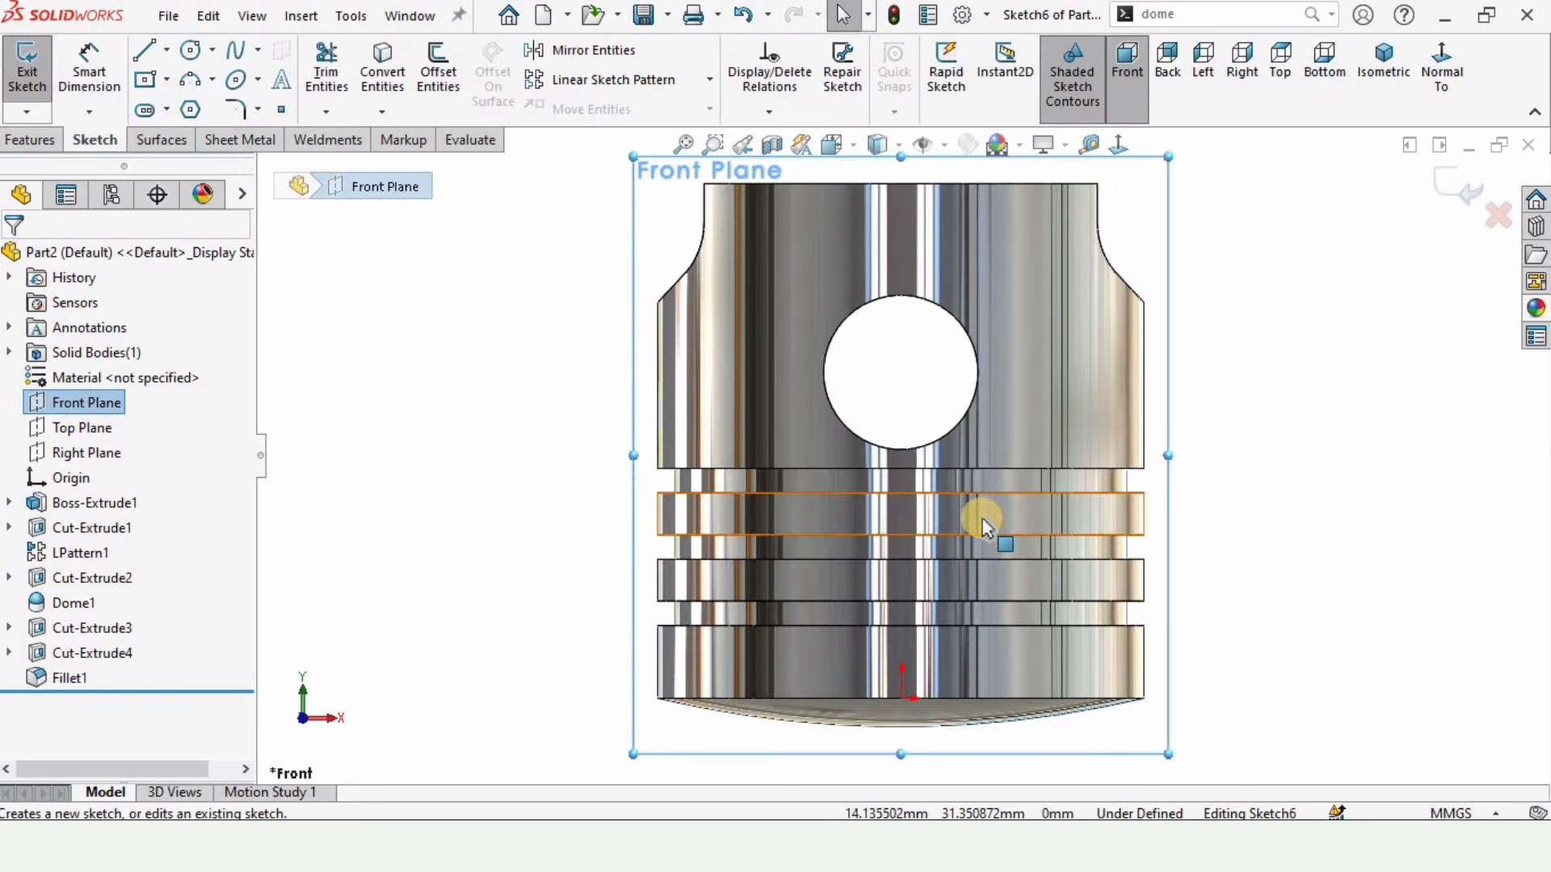
scroll(1007, 408, "down", 3)
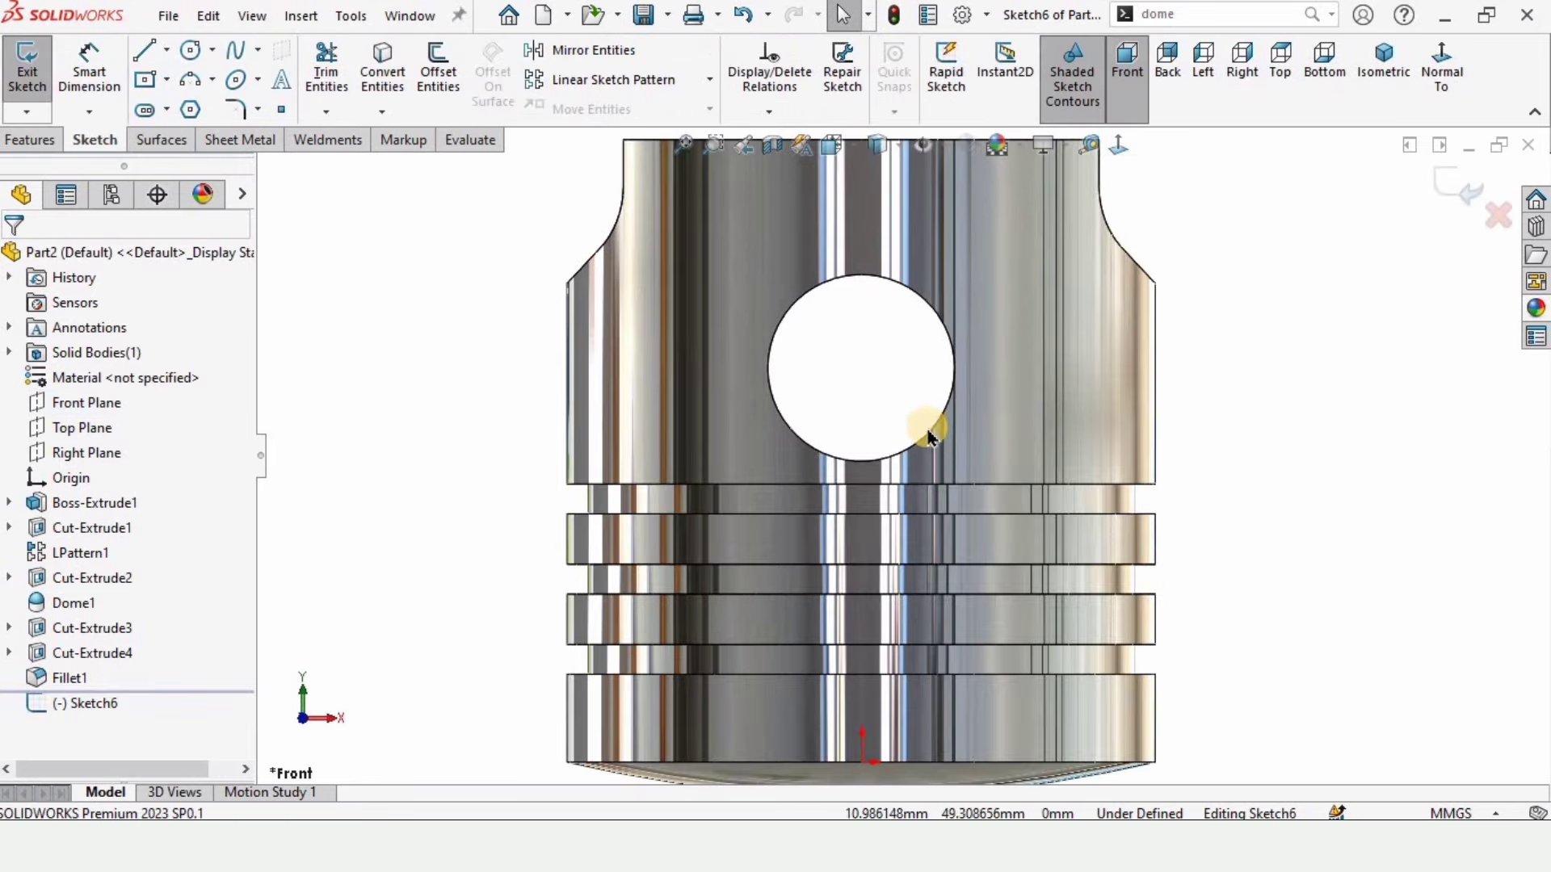
left_click(927, 440)
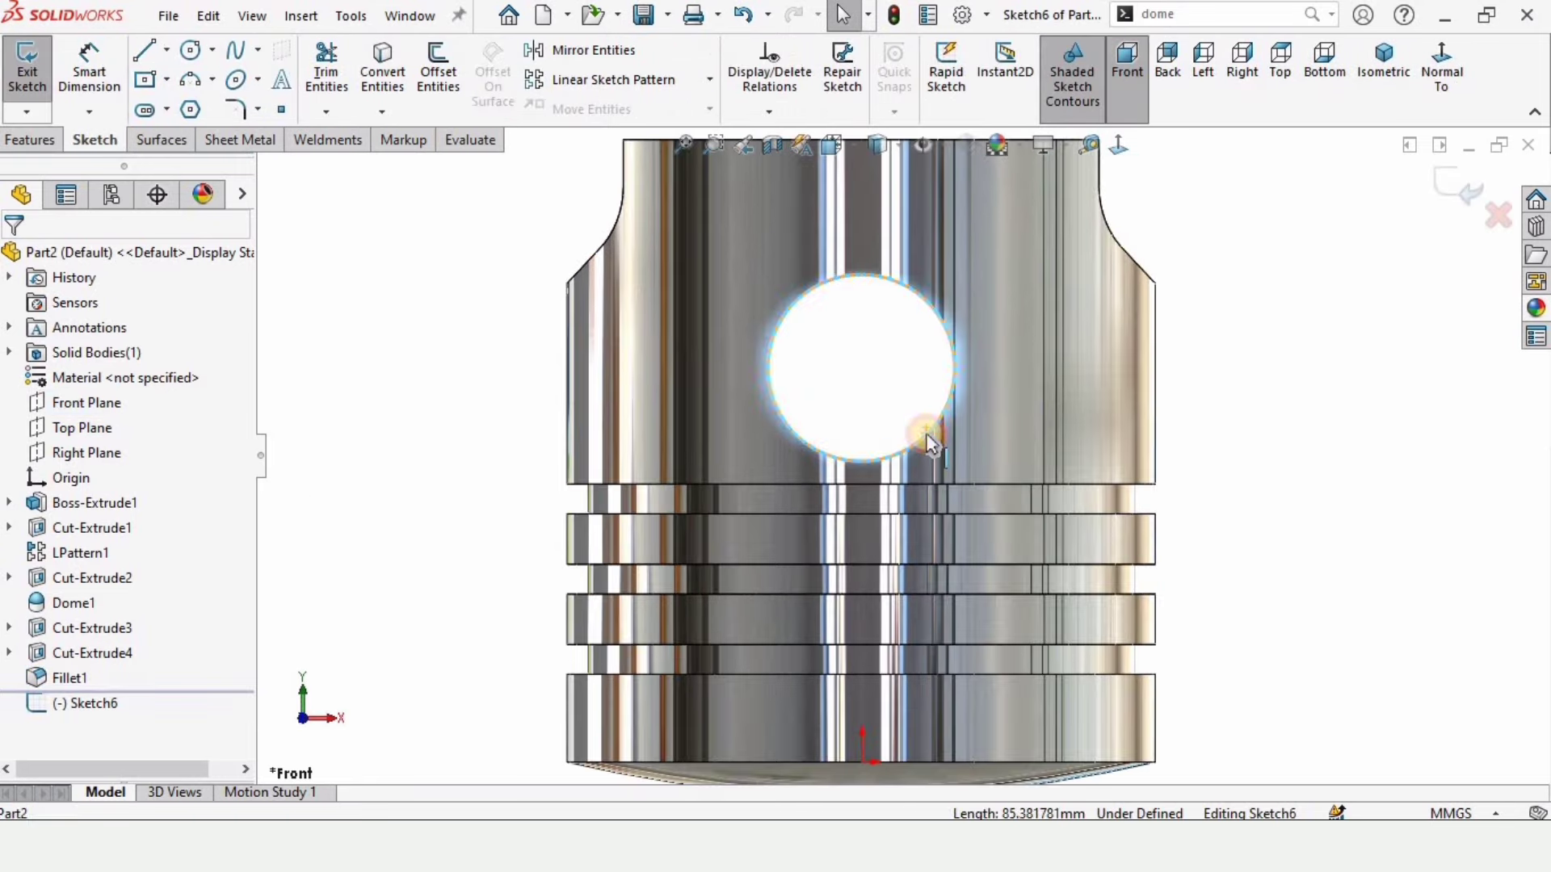
left_click(376, 68)
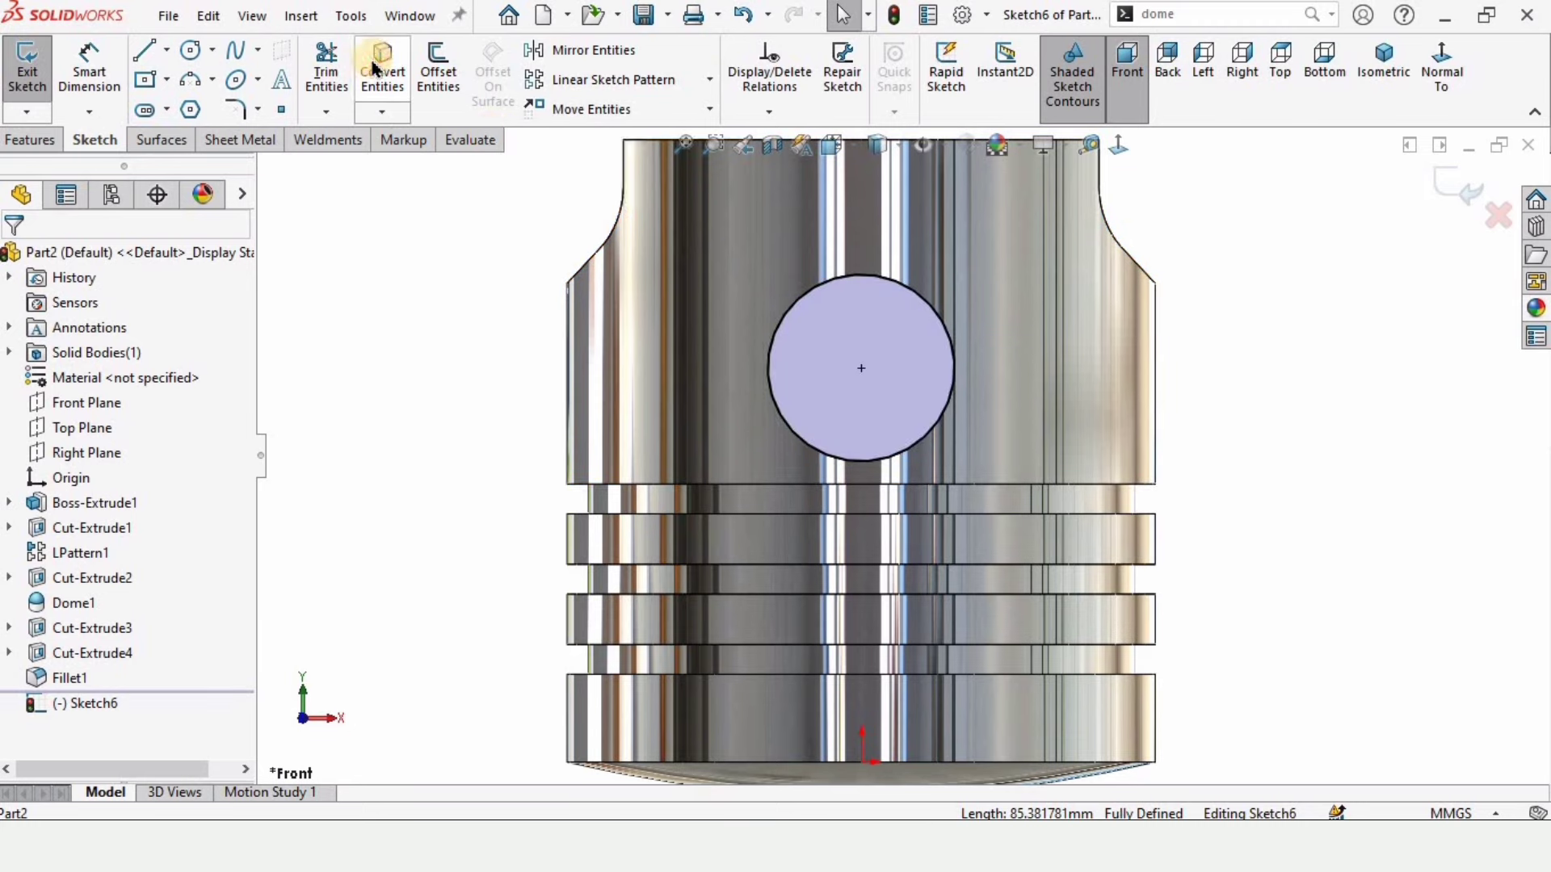
Step: Sketch a circle about 44 mm in diameter, concentric with the converted pin hole circle
left_click(186, 55)
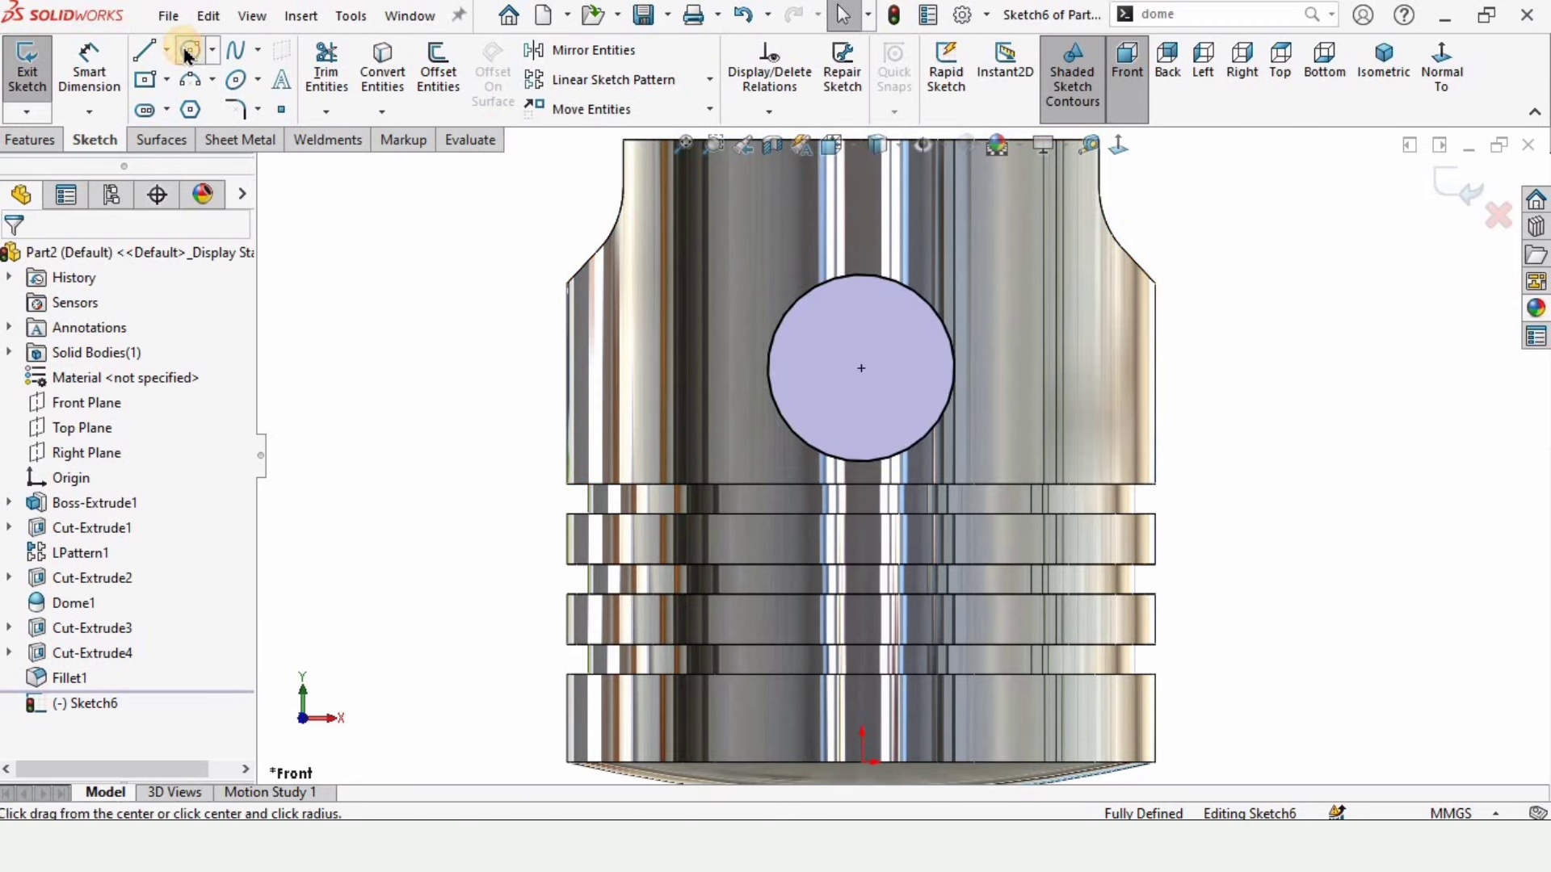
left_click(862, 368)
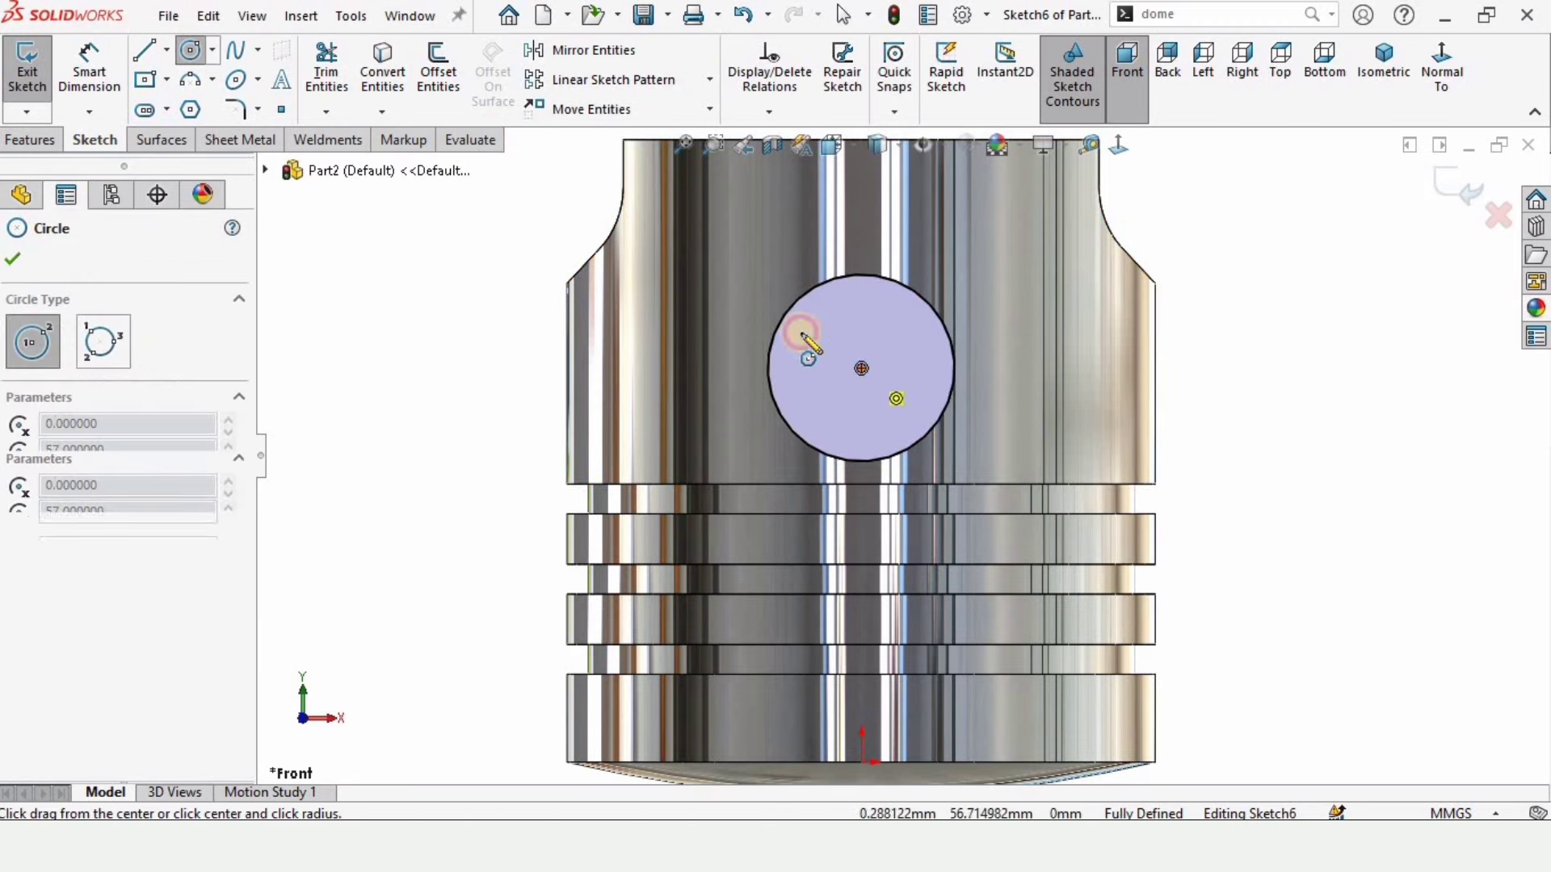
left_click(751, 266)
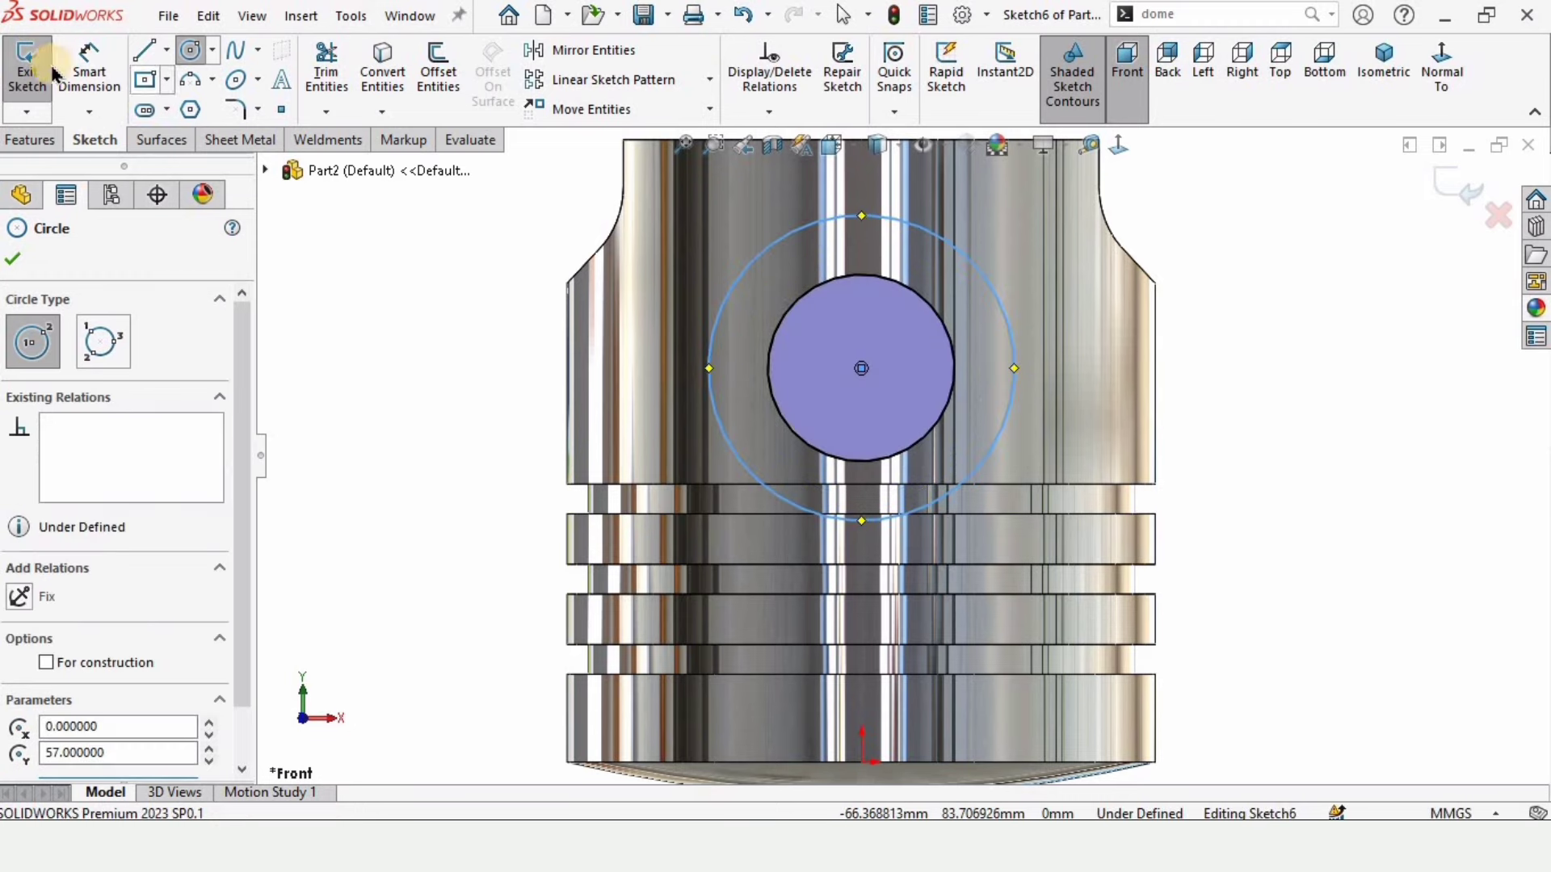
Step: Dimension the outer circle around the pin hole to a diameter of 45 mm
left_click(95, 69)
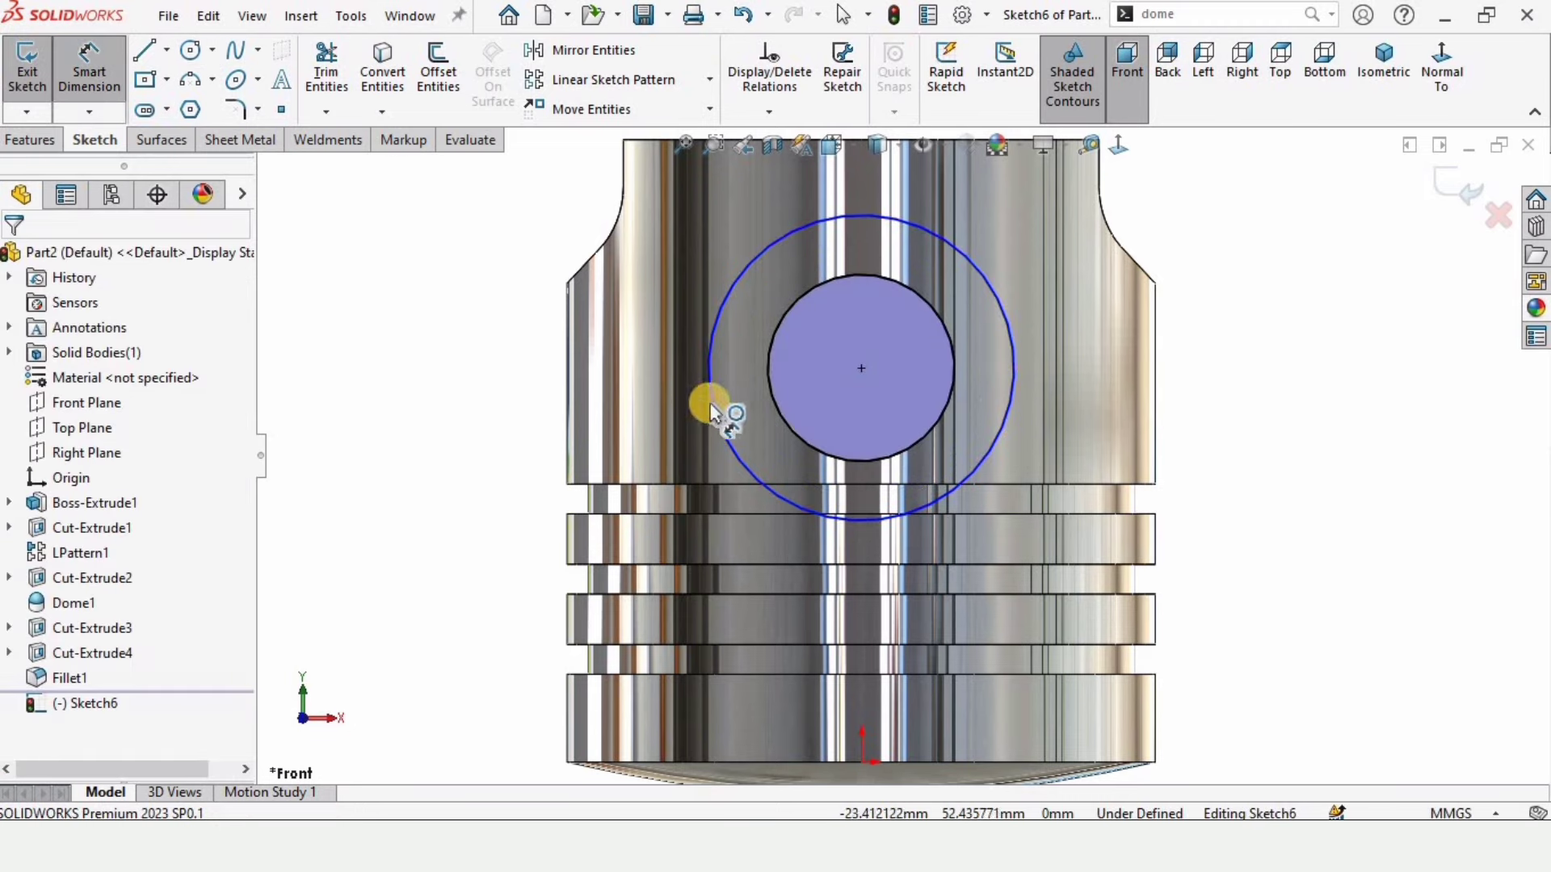
left_click(638, 414)
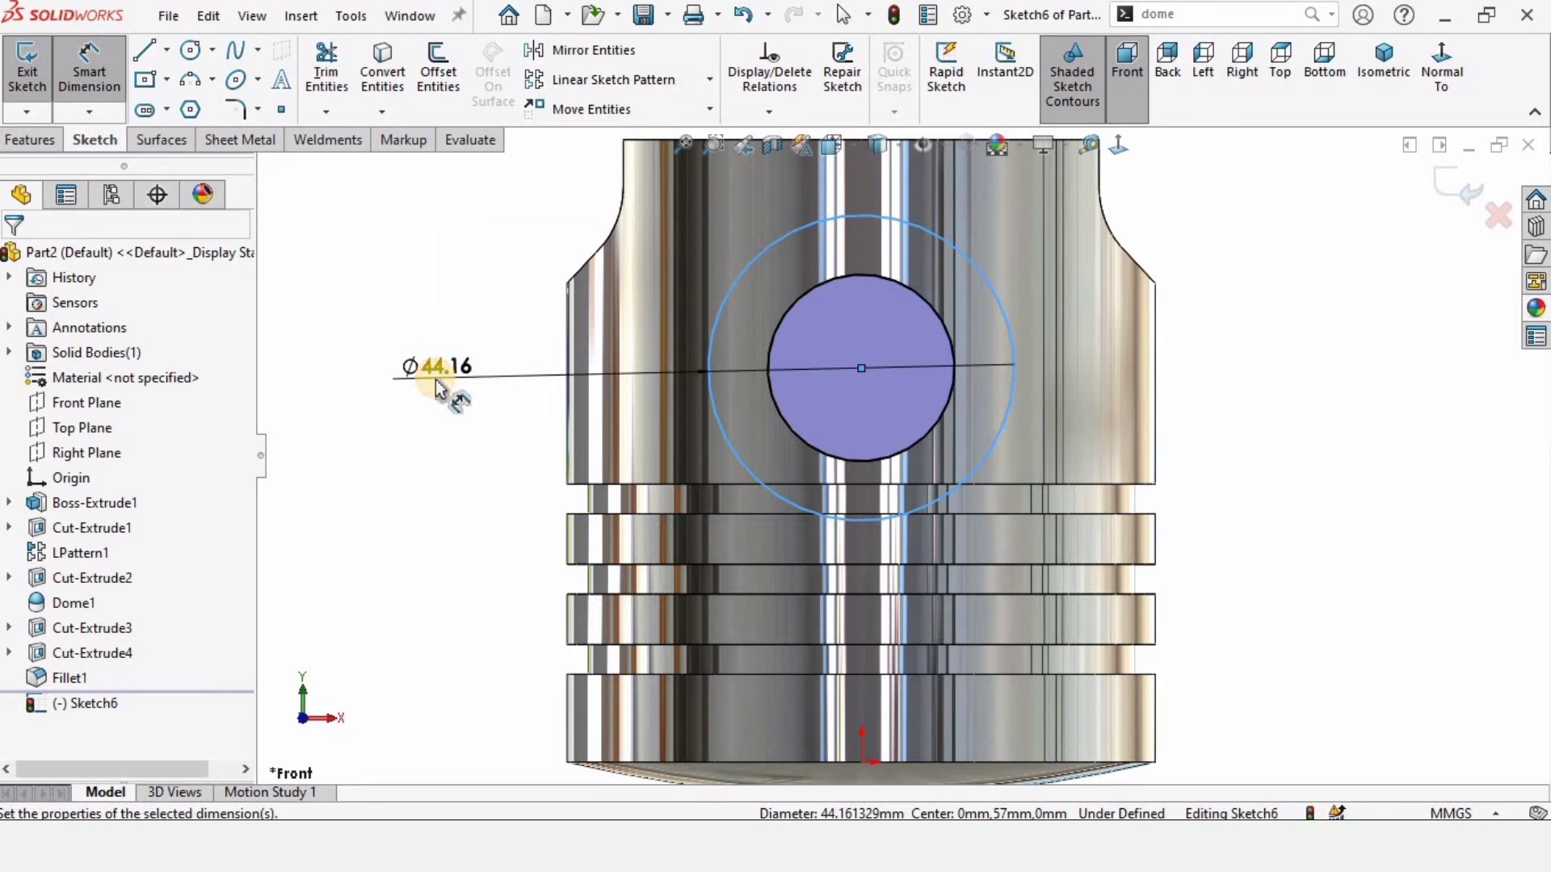
left_click(436, 388)
type("45")
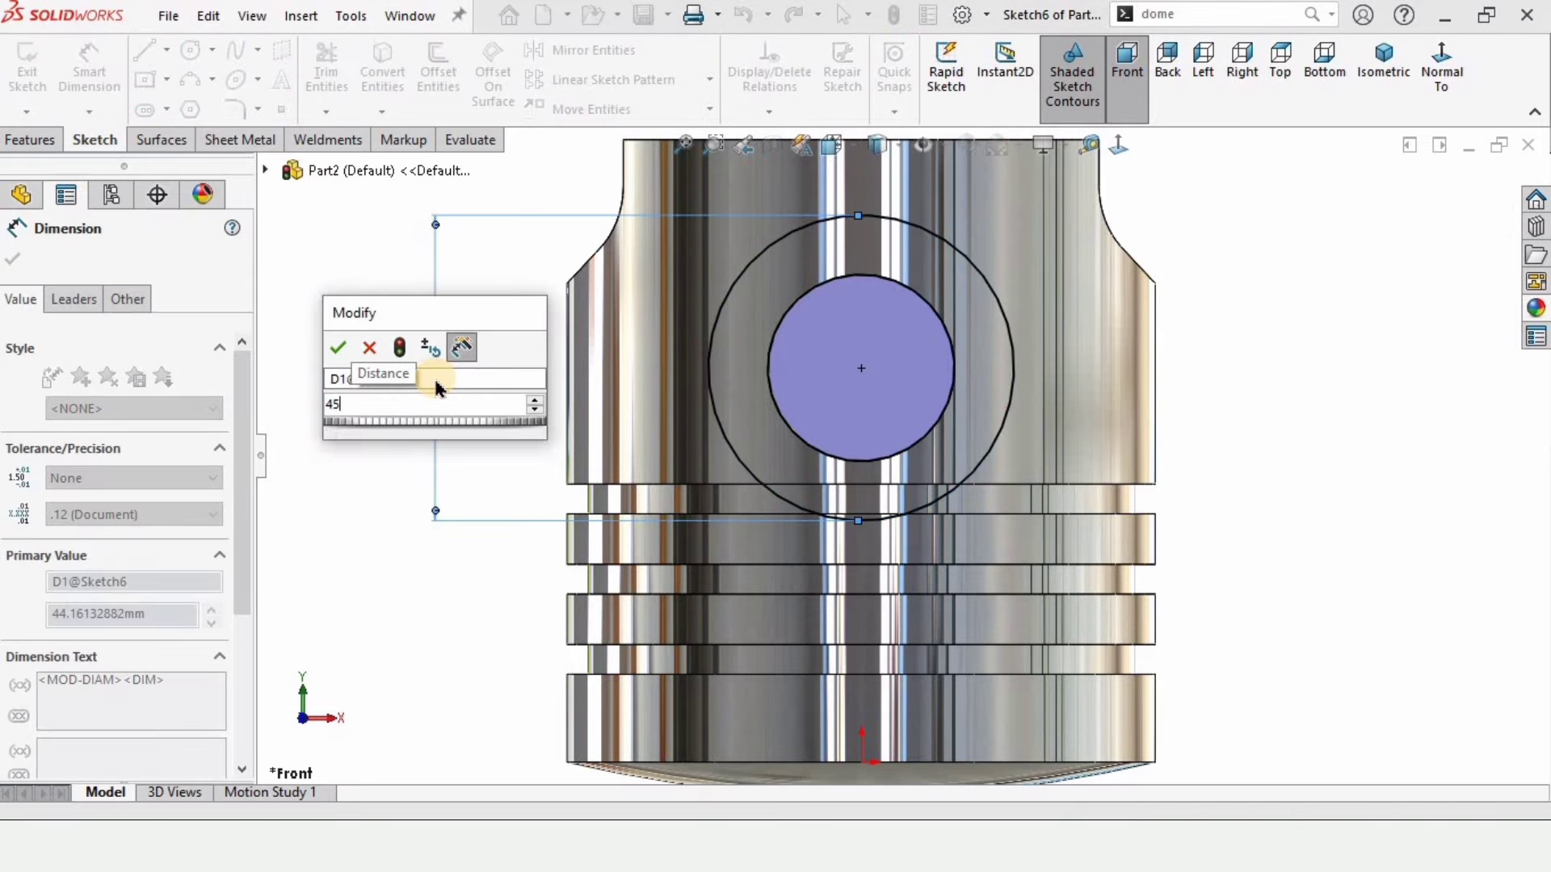
key("Return")
Step: Start an Extruded Boss from the two-circle sketch and set its end condition to Up To Next
scroll(808, 404, "up", 5)
middle_click_drag(858, 422, 769, 436)
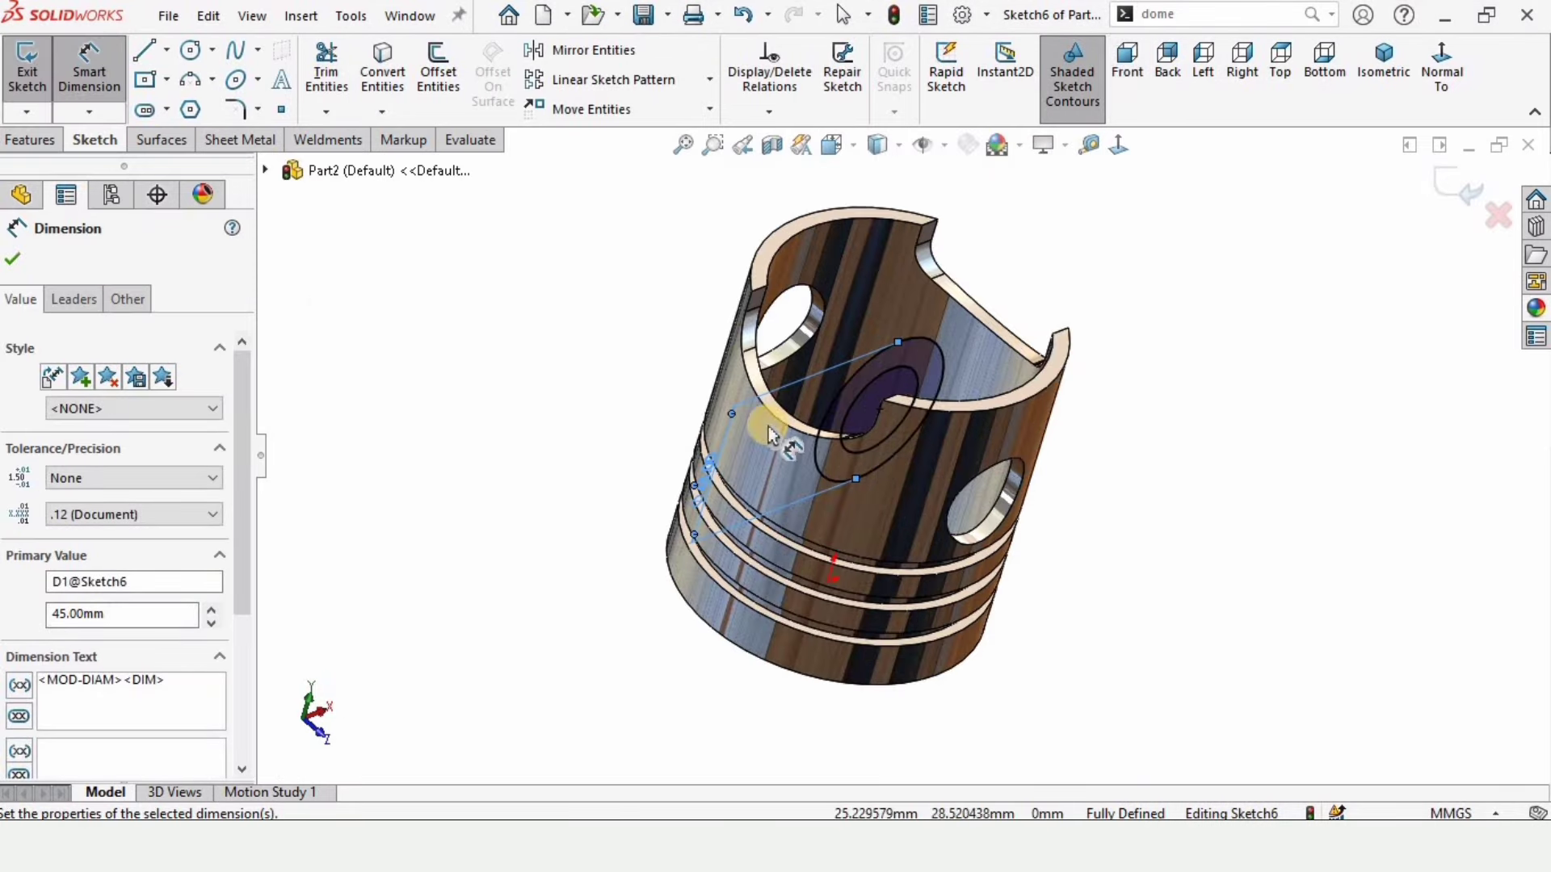
left_click(24, 141)
left_click(37, 75)
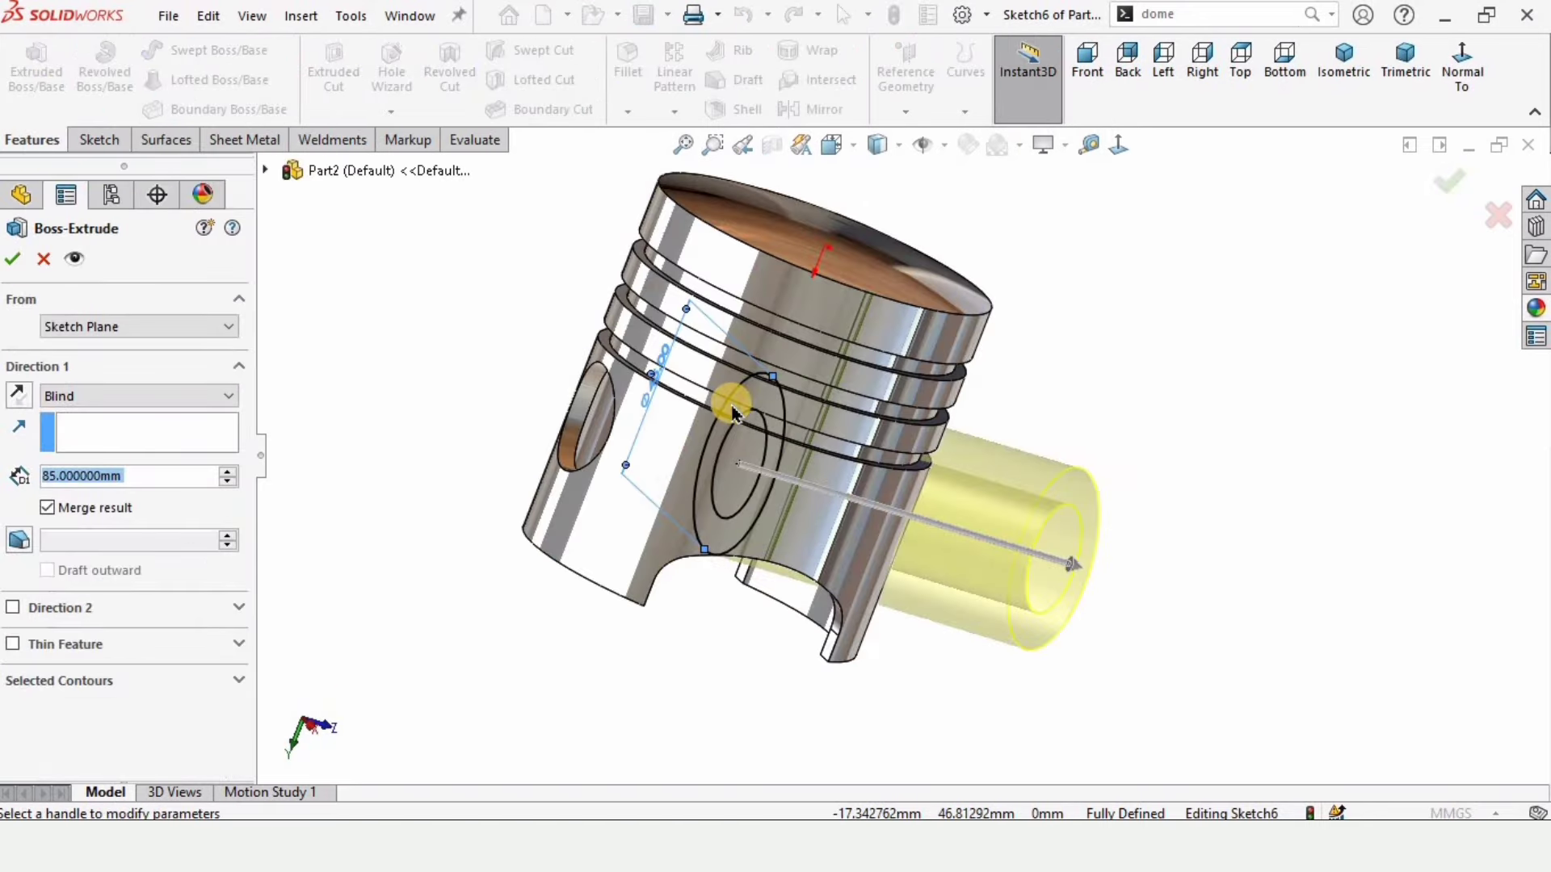
middle_click_drag(746, 307, 811, 463)
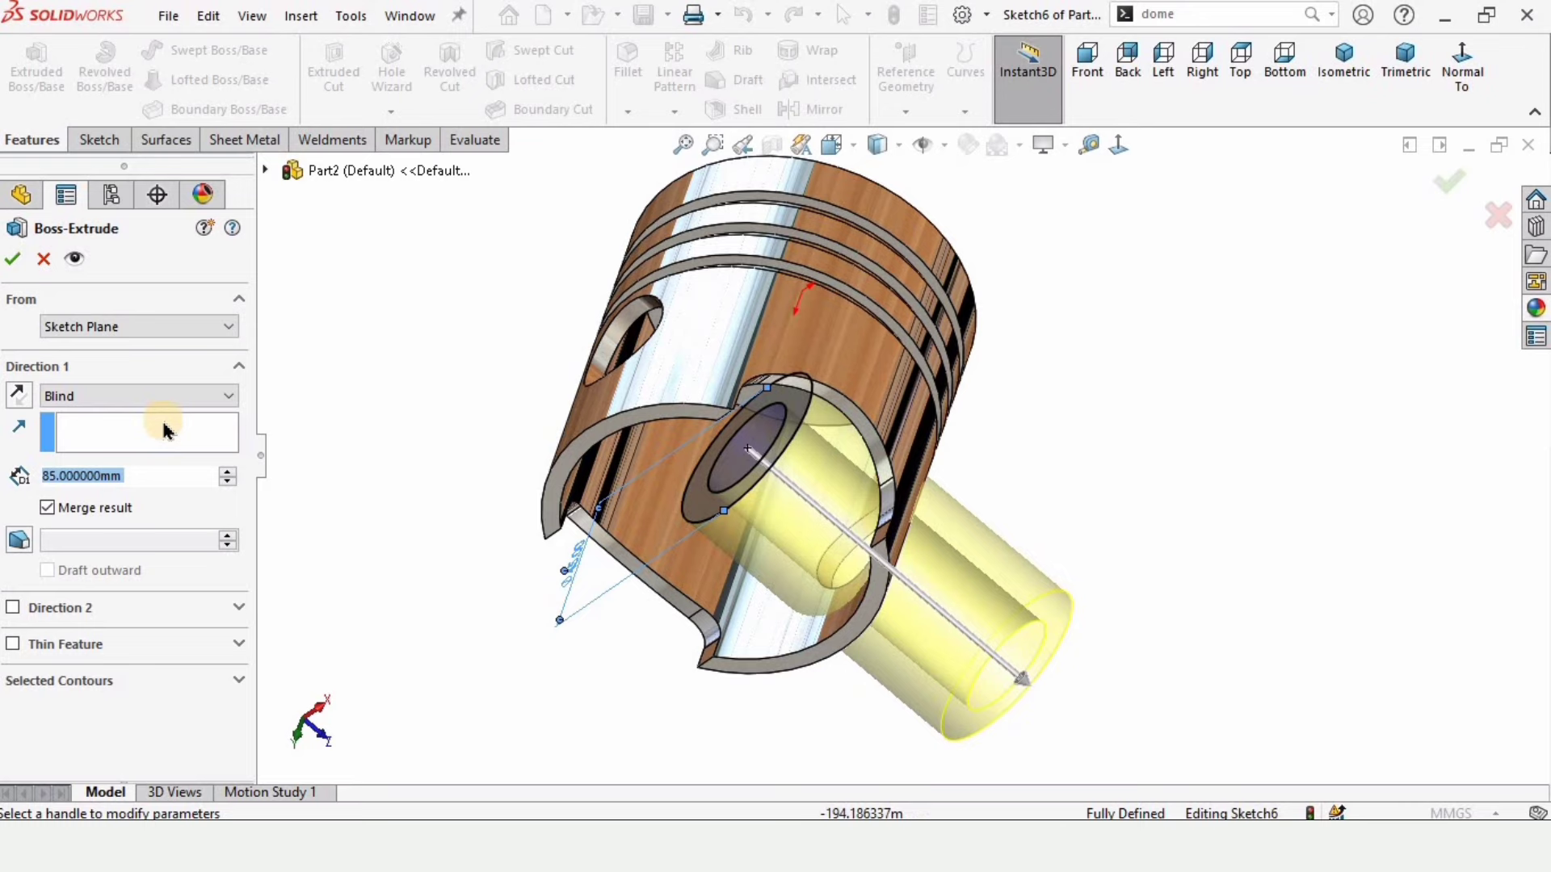
left_click(112, 394)
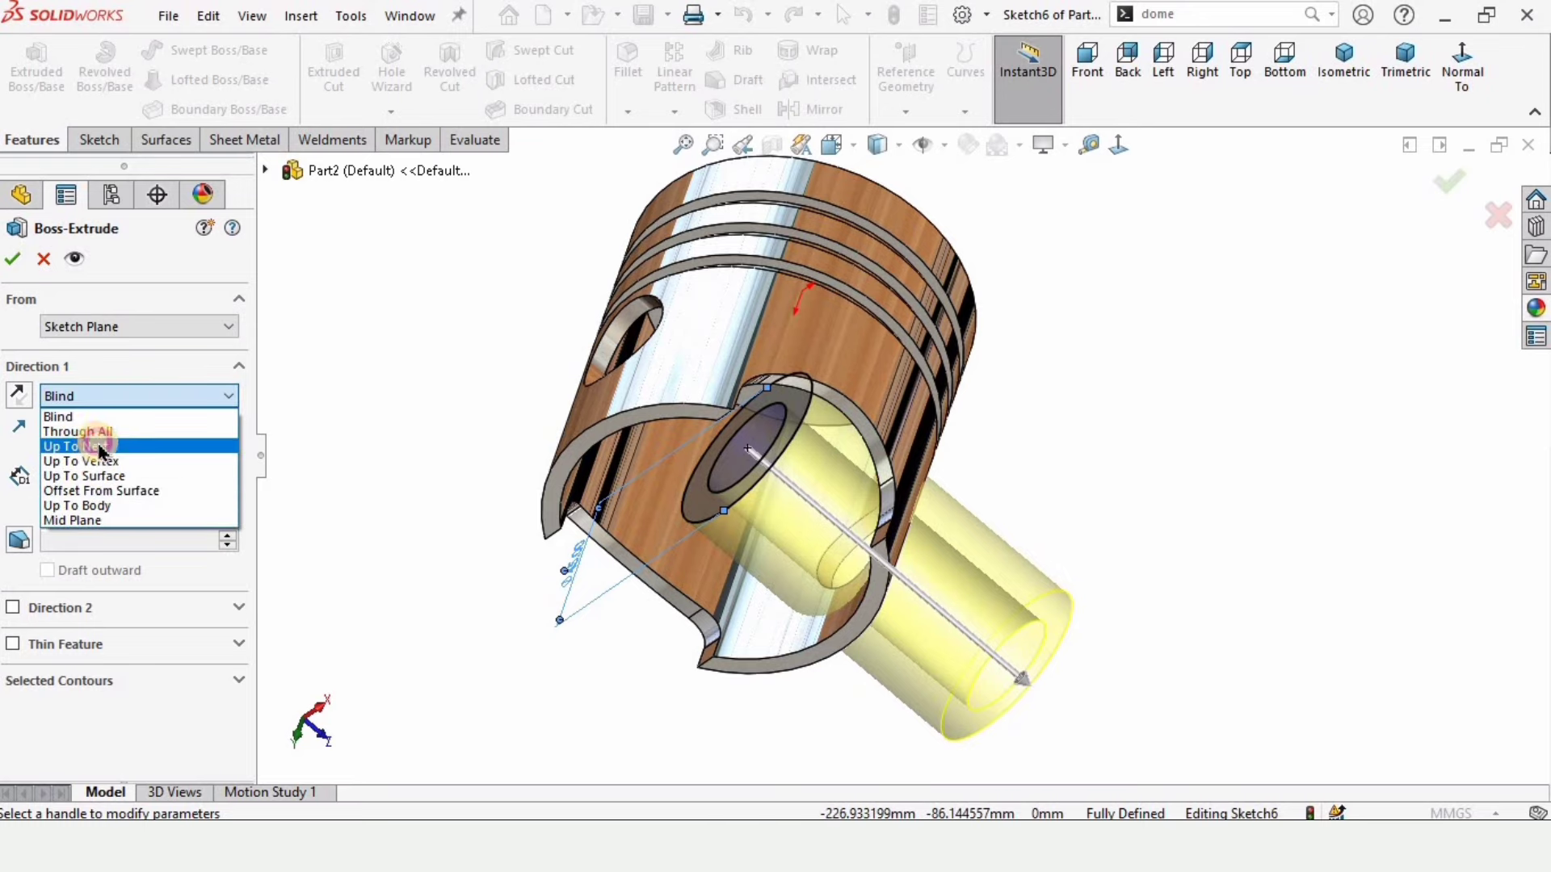
left_click(98, 446)
middle_click_drag(780, 512, 969, 506)
scroll(937, 485, "down", 5)
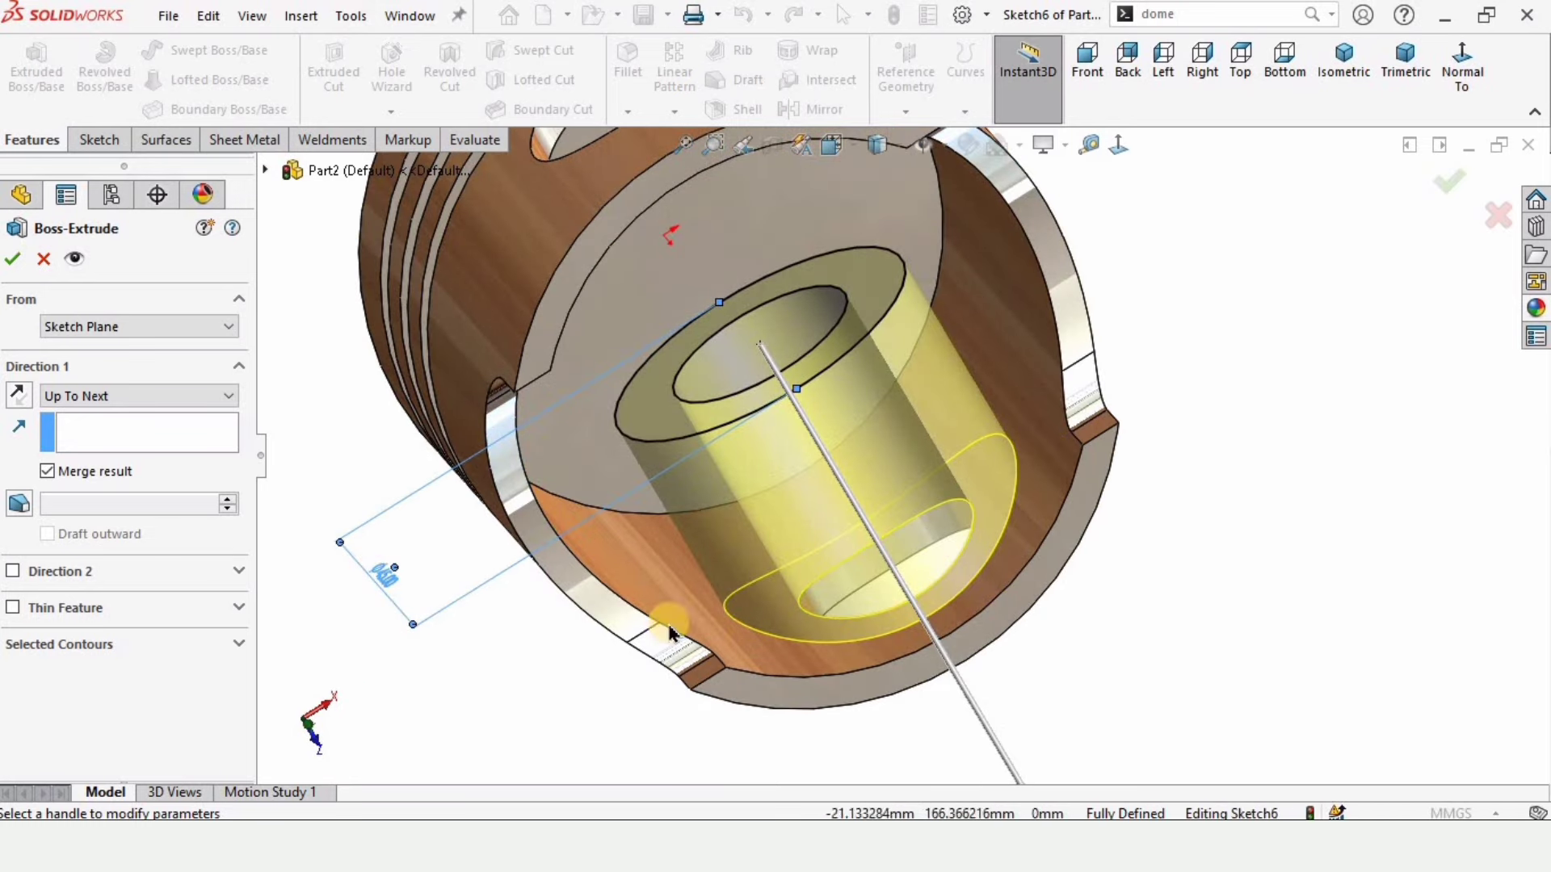
Step: Start the boss extrusion at a 19 mm offset from the sketch plane and apply it
left_click(113, 331)
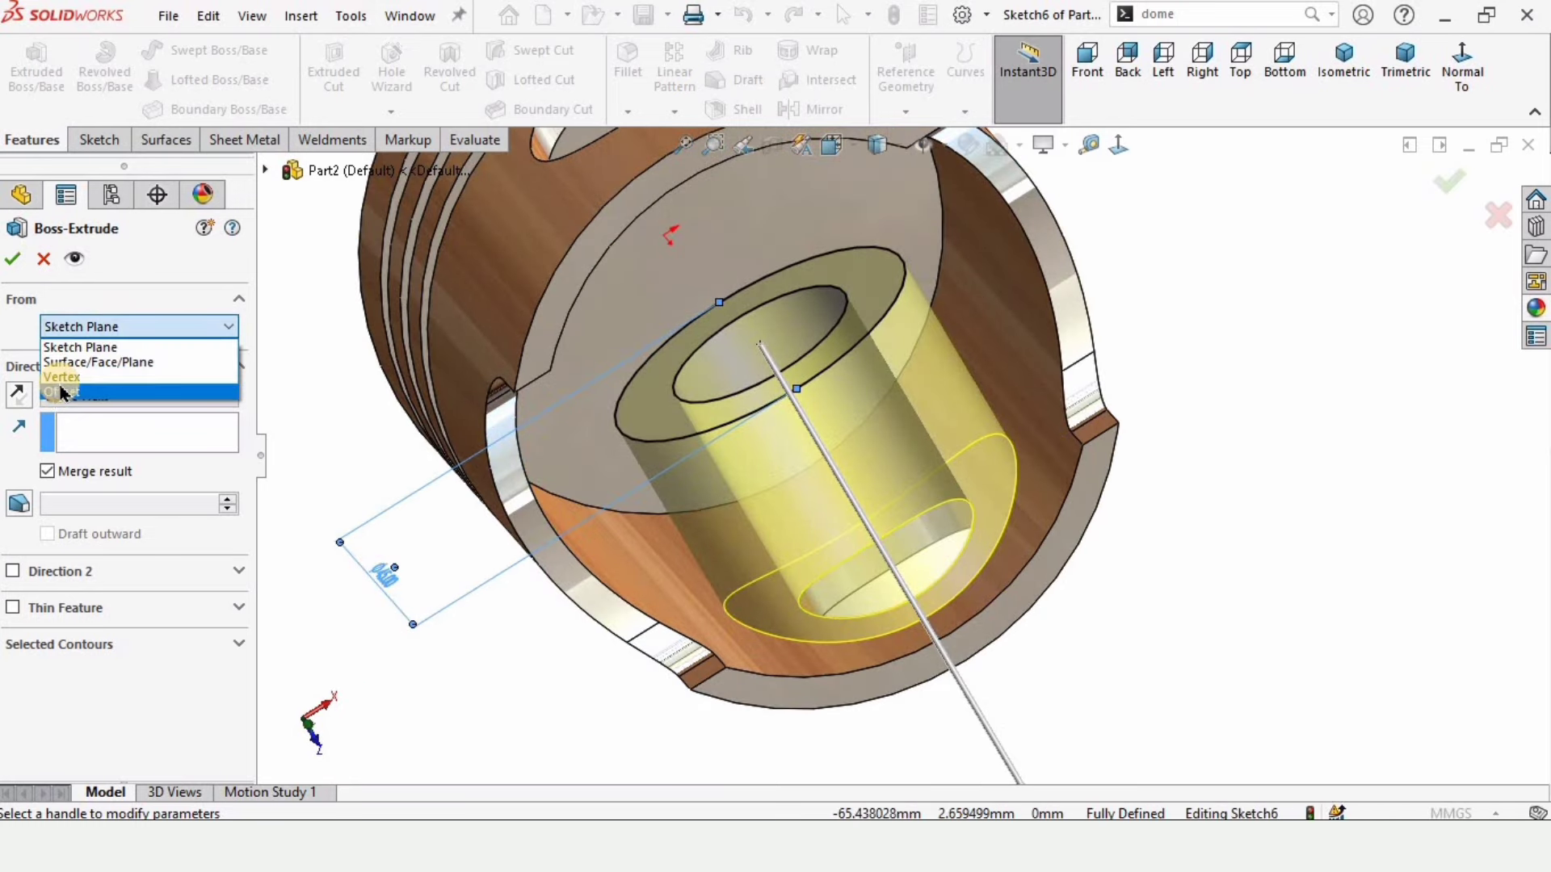
left_click(61, 393)
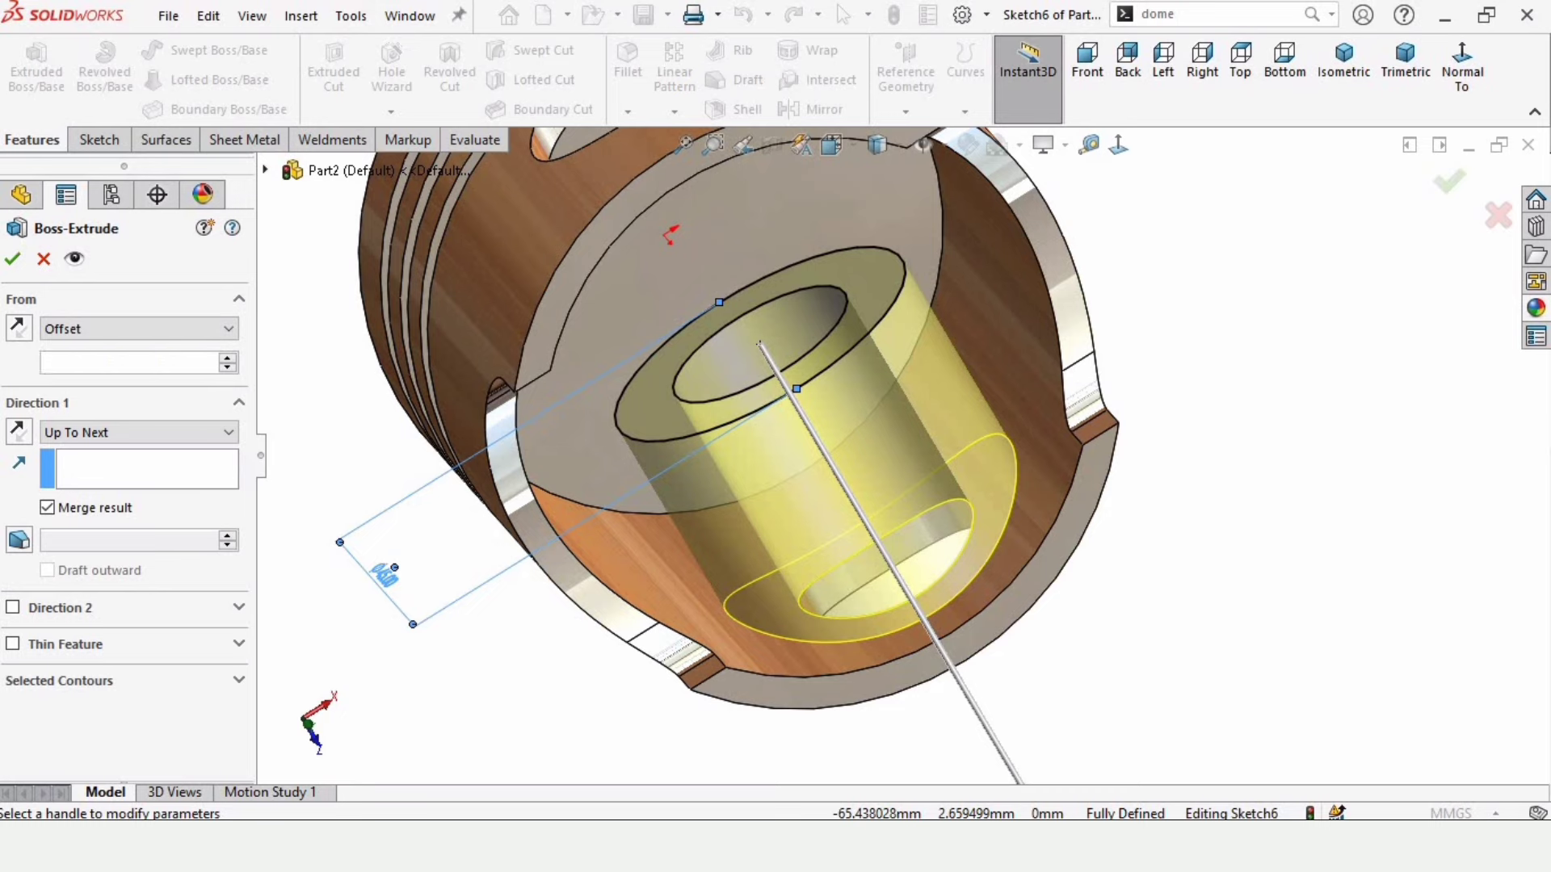
type("19")
key("Return")
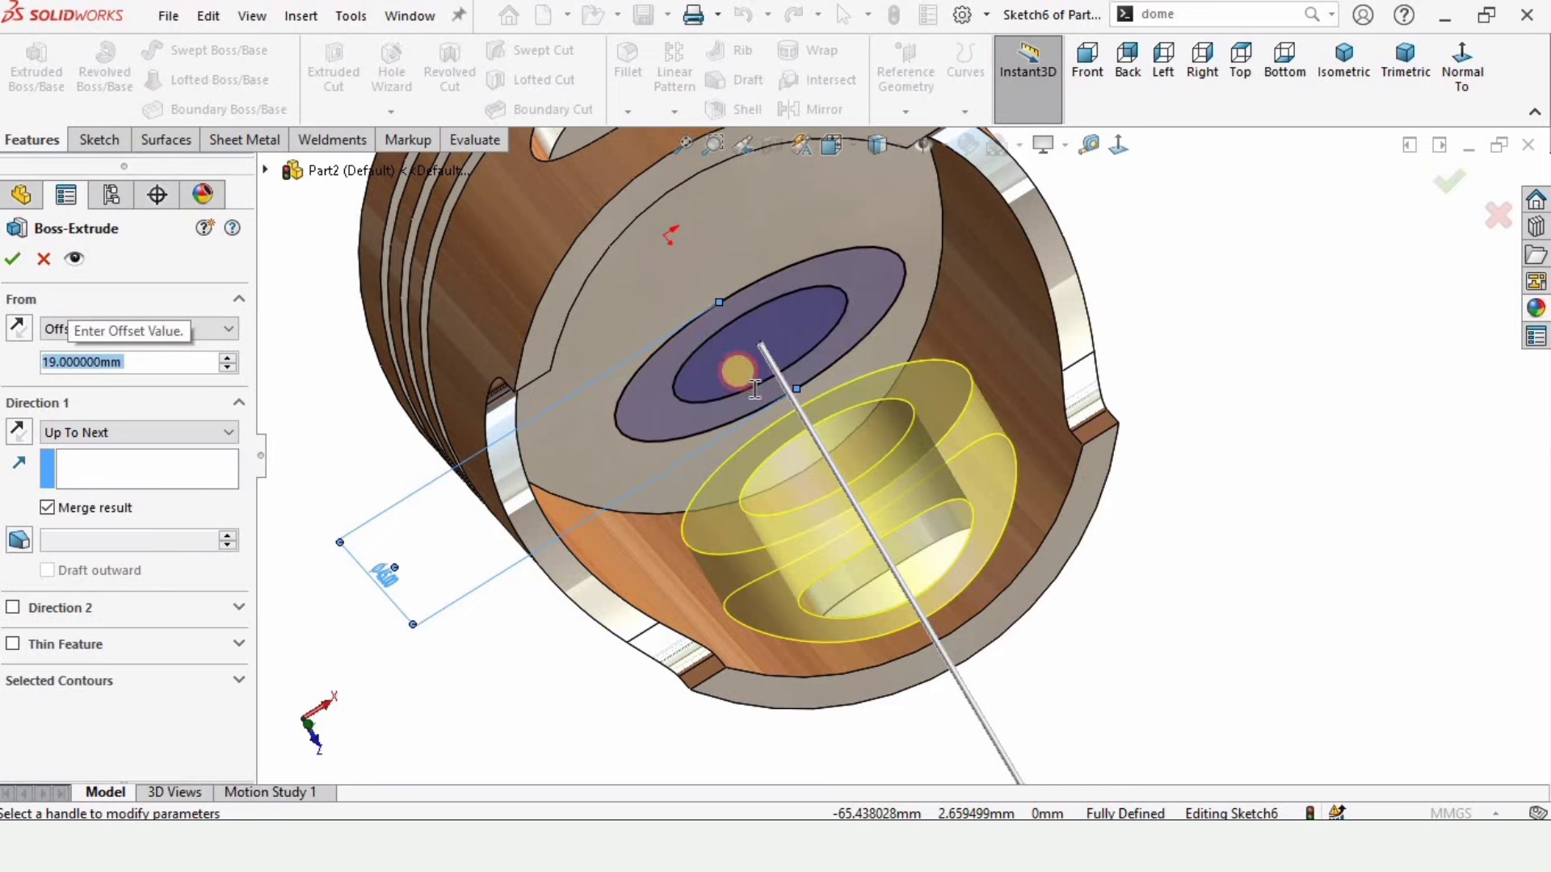
scroll(820, 315, "up", 2)
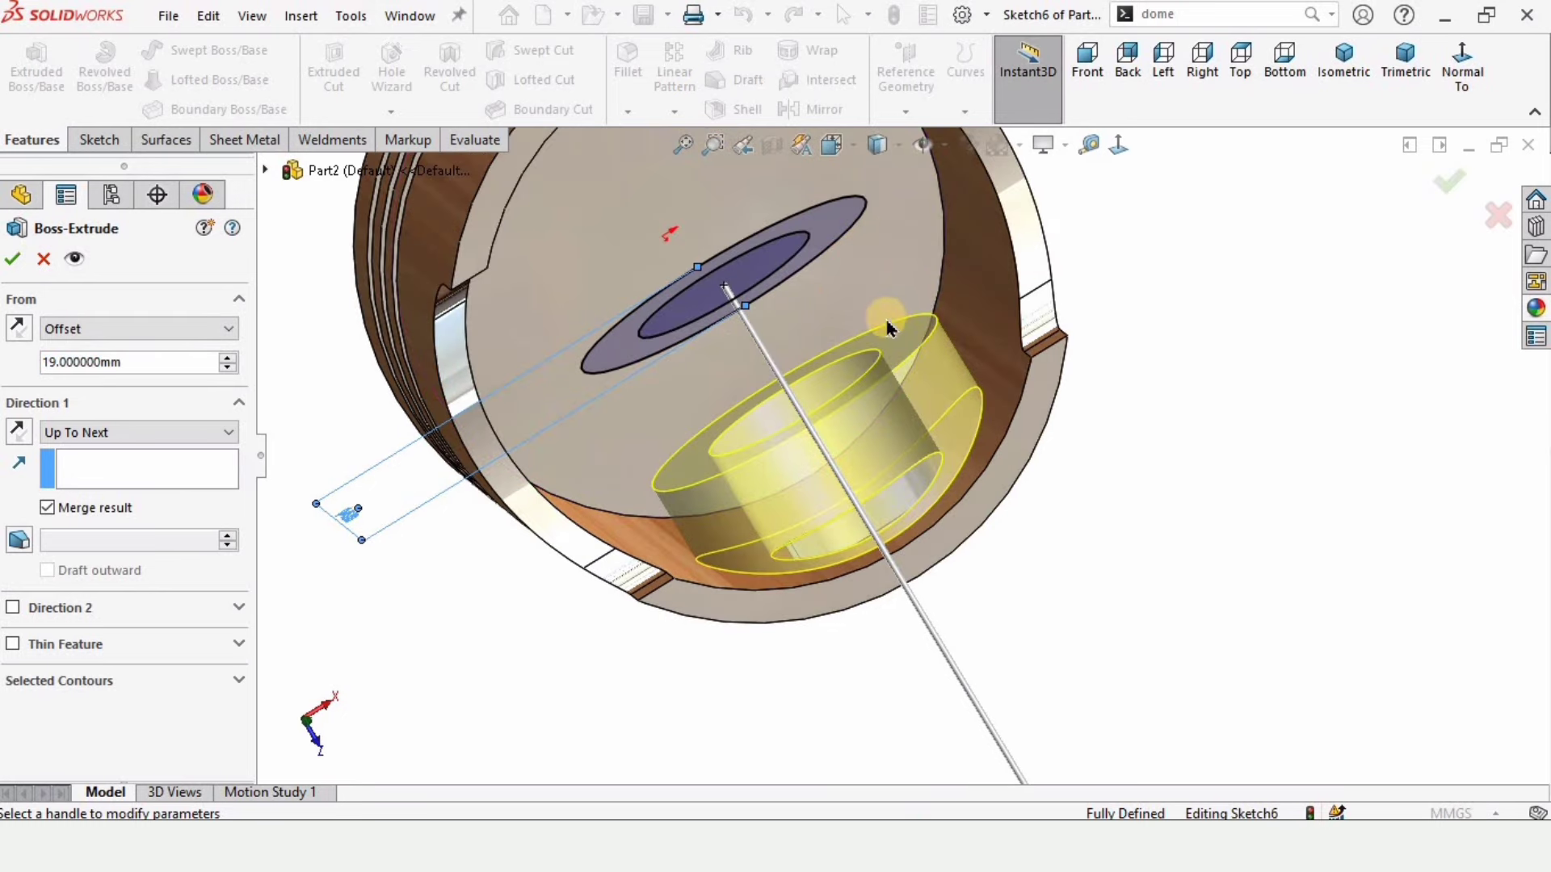
left_click(8, 262)
scroll(606, 417, "up", 2)
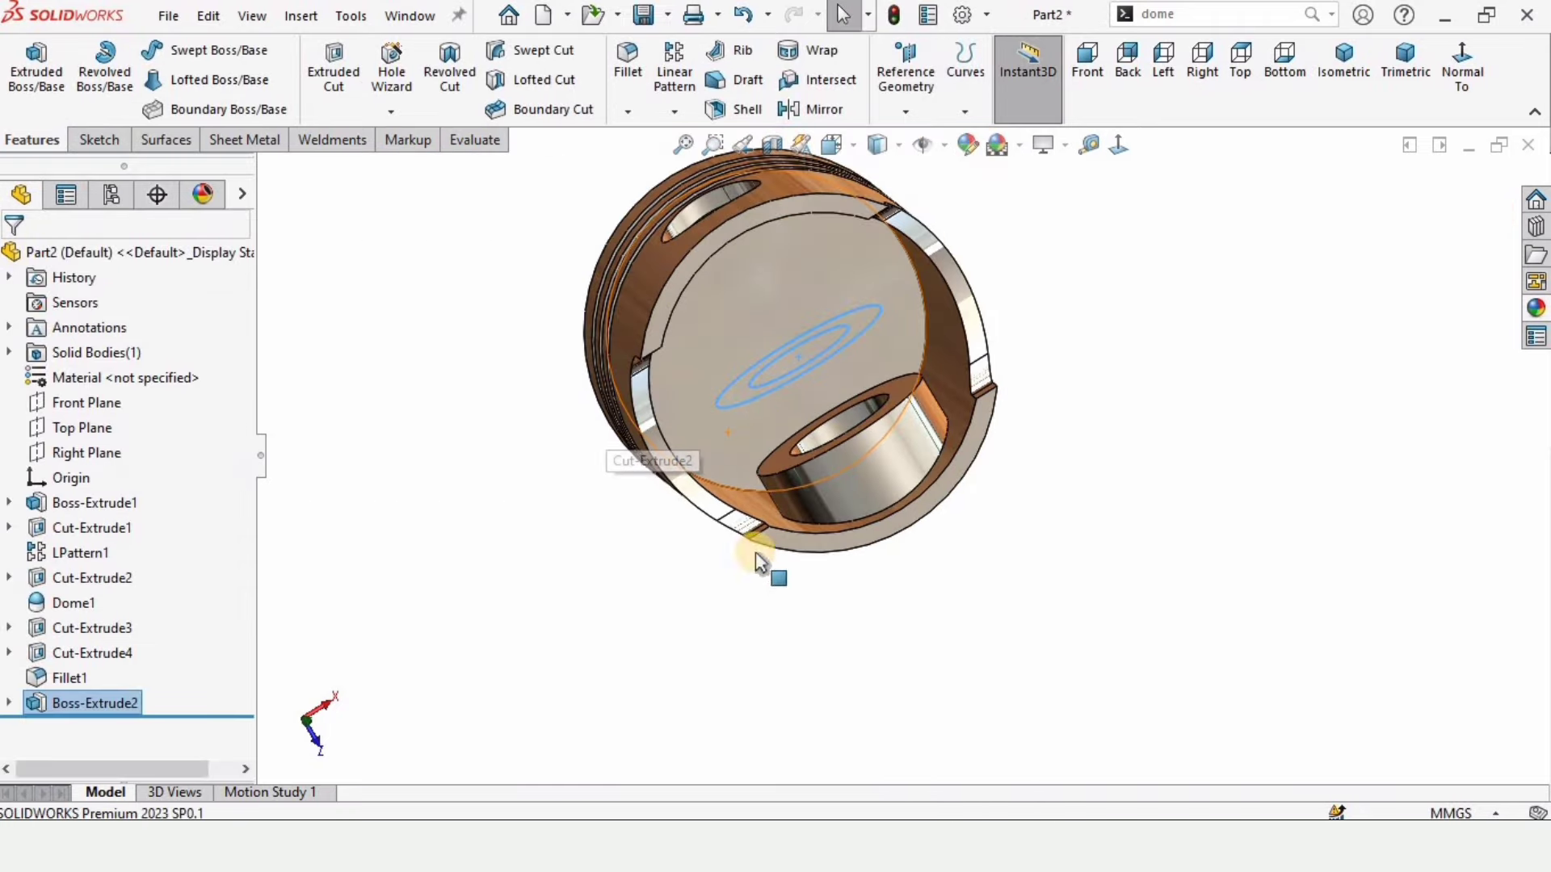
Step: Start a Mirror feature with the Front Plane as the mirror plane
left_click(792, 641)
middle_click_drag(780, 590, 916, 246)
scroll(915, 245, "down", 2)
middle_click_drag(913, 347, 969, 396)
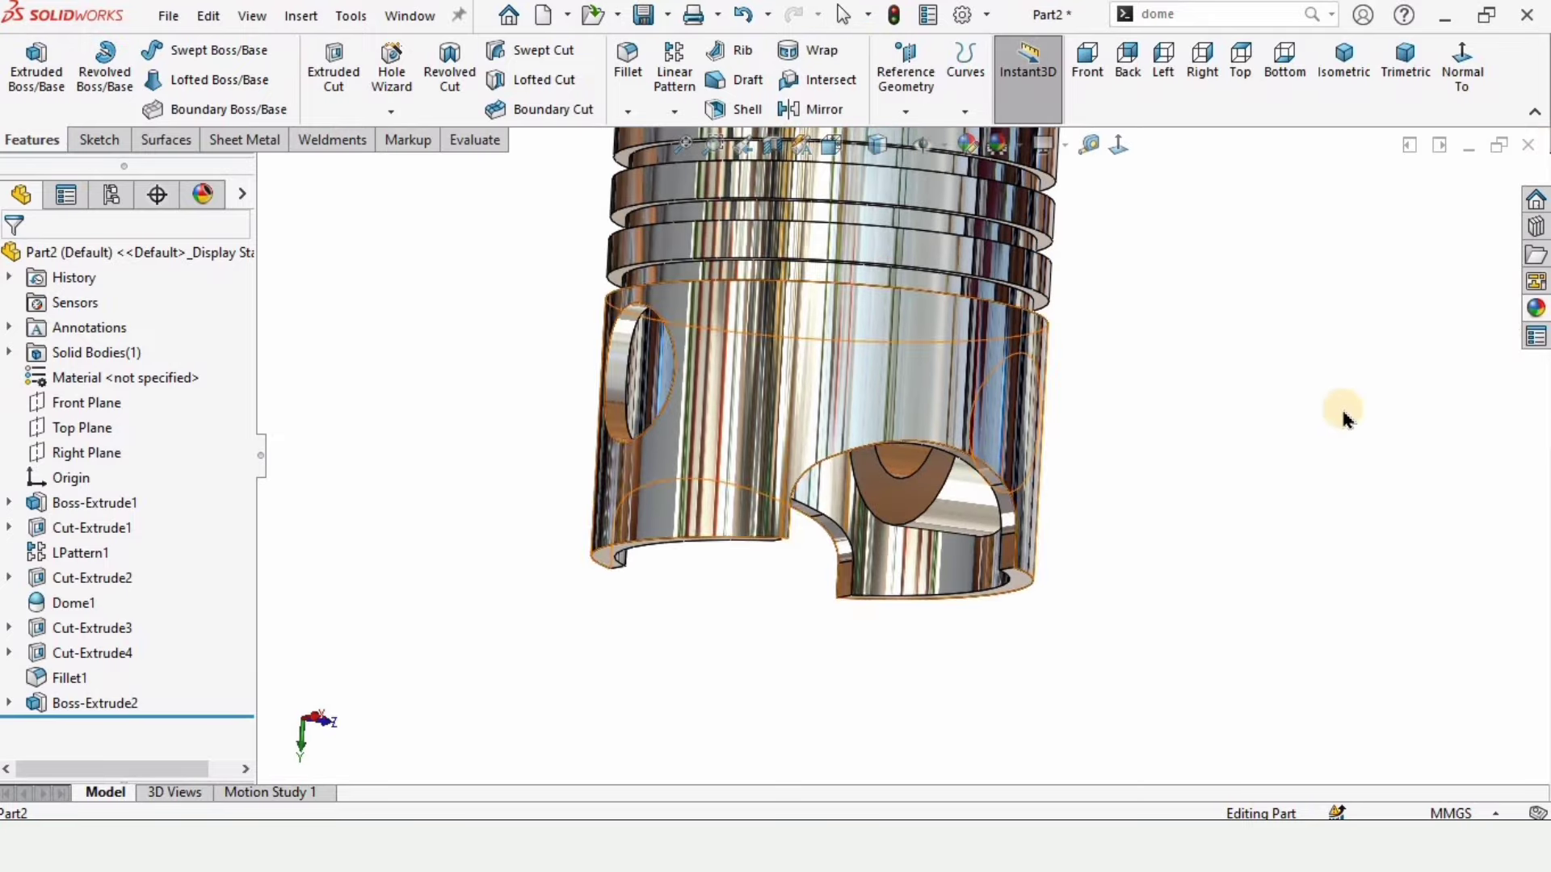
key("f")
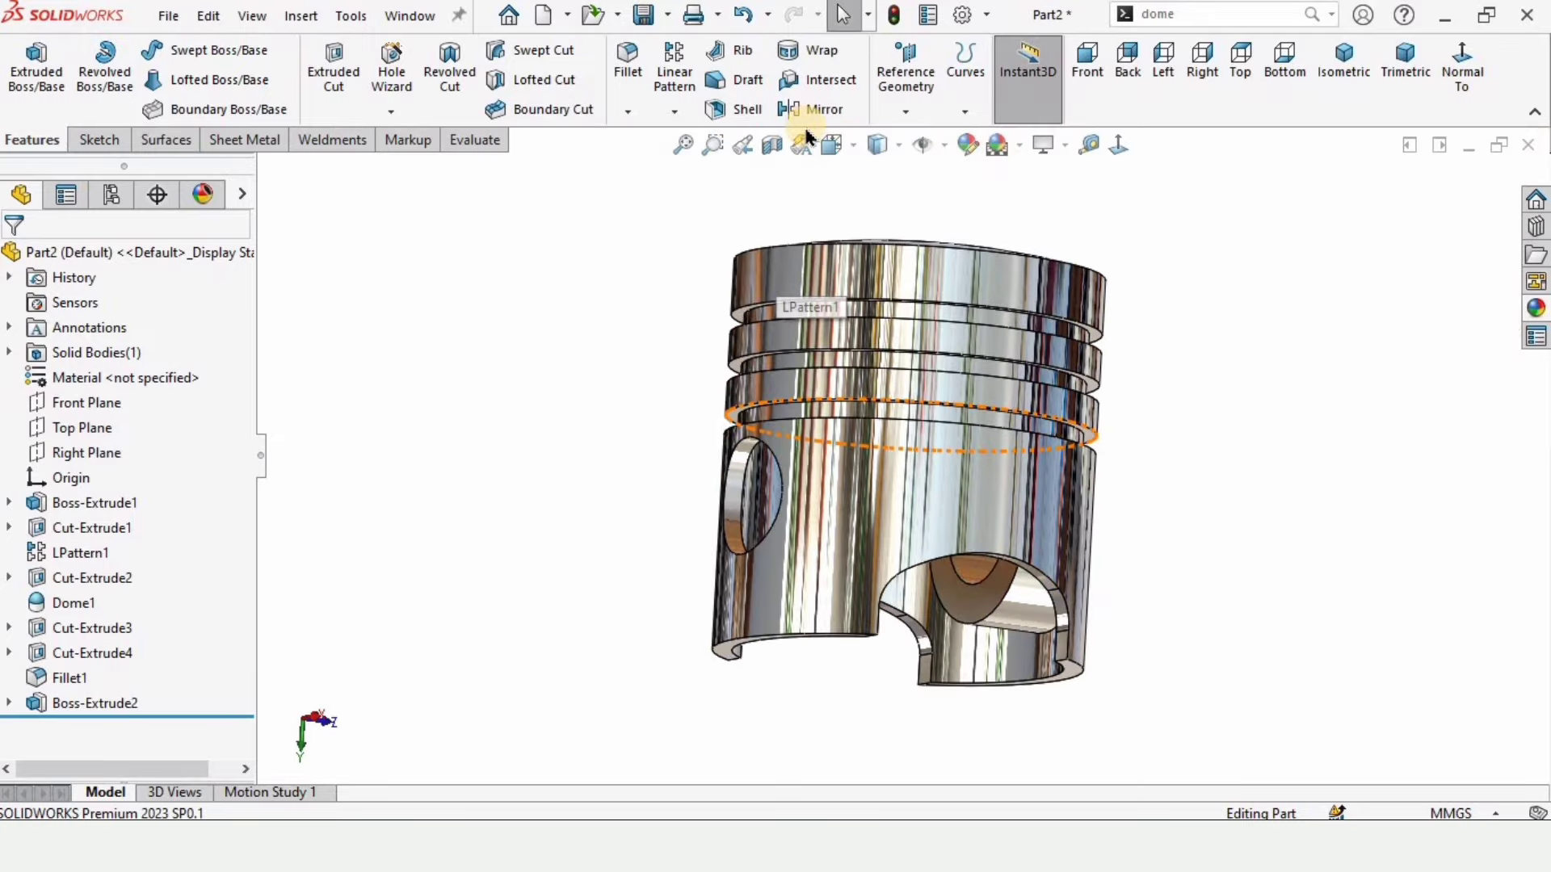
left_click(822, 110)
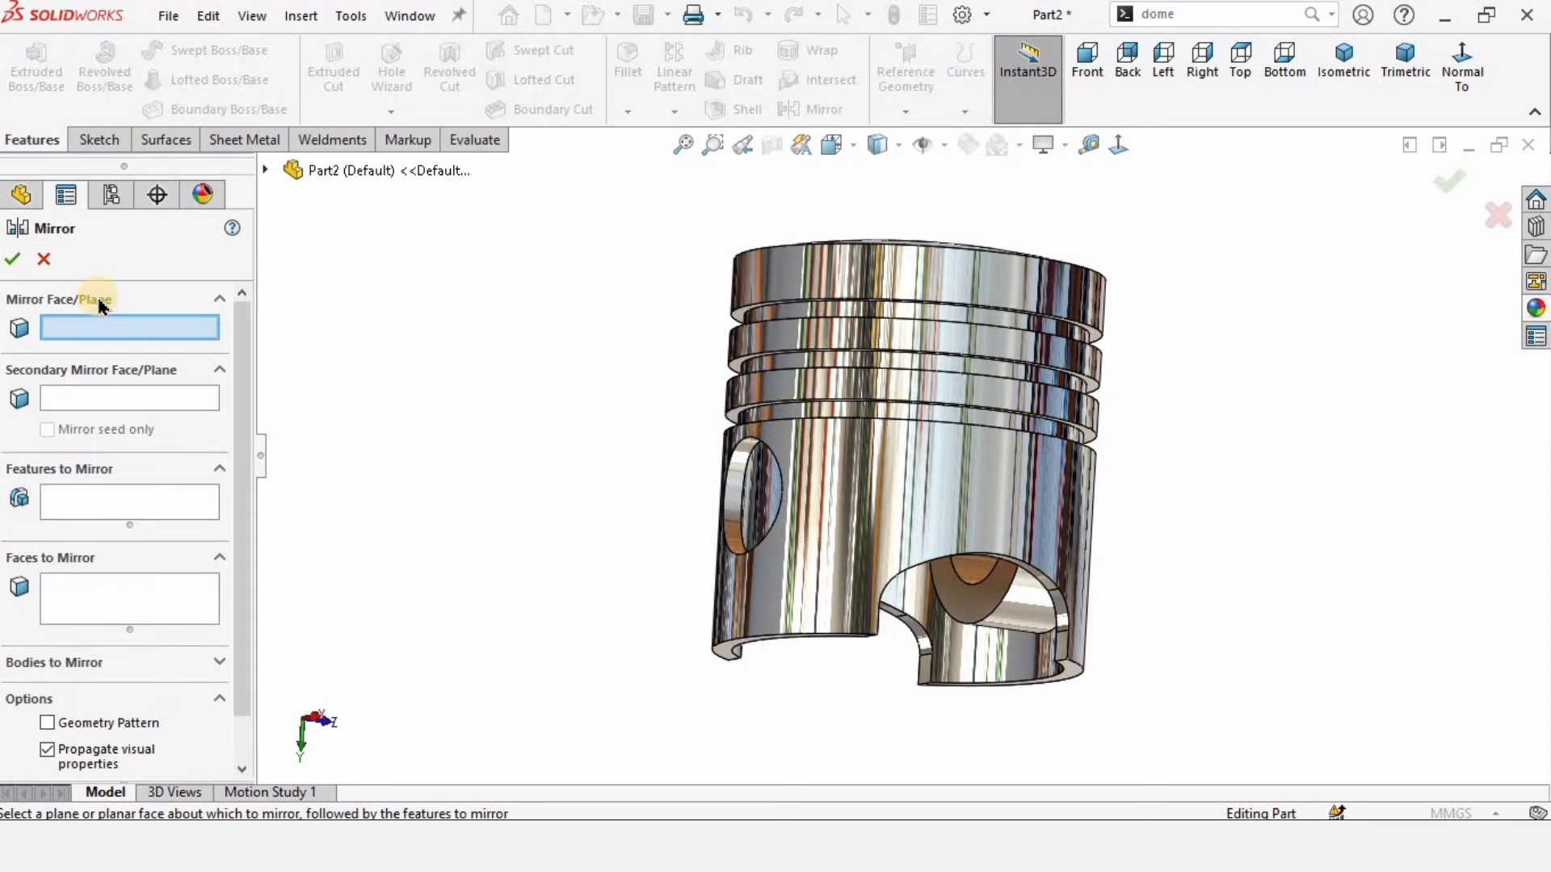
left_click(265, 170)
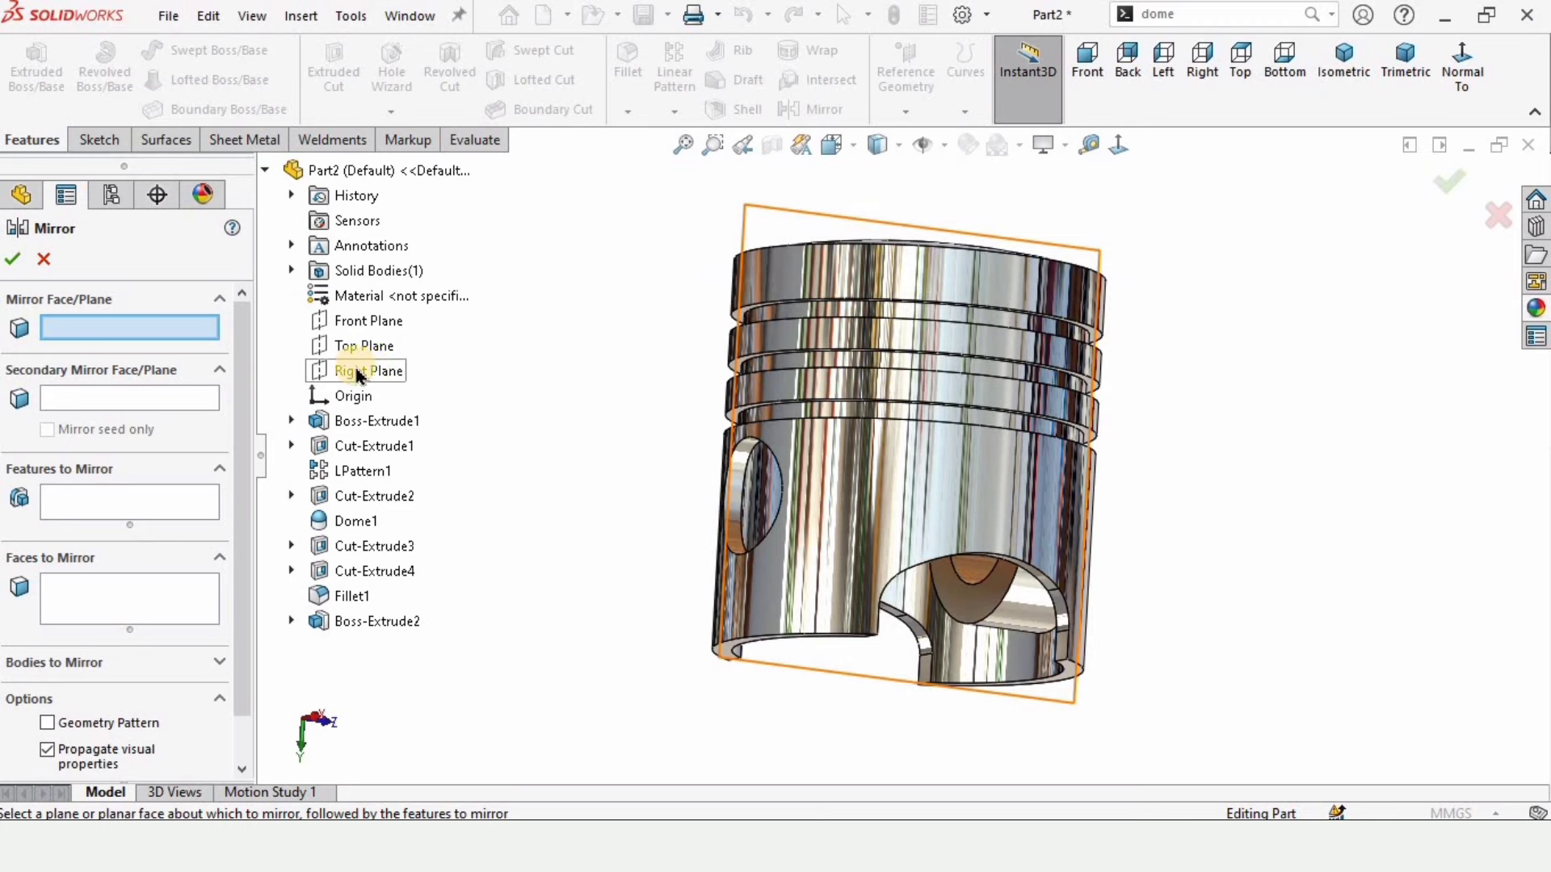
left_click(356, 335)
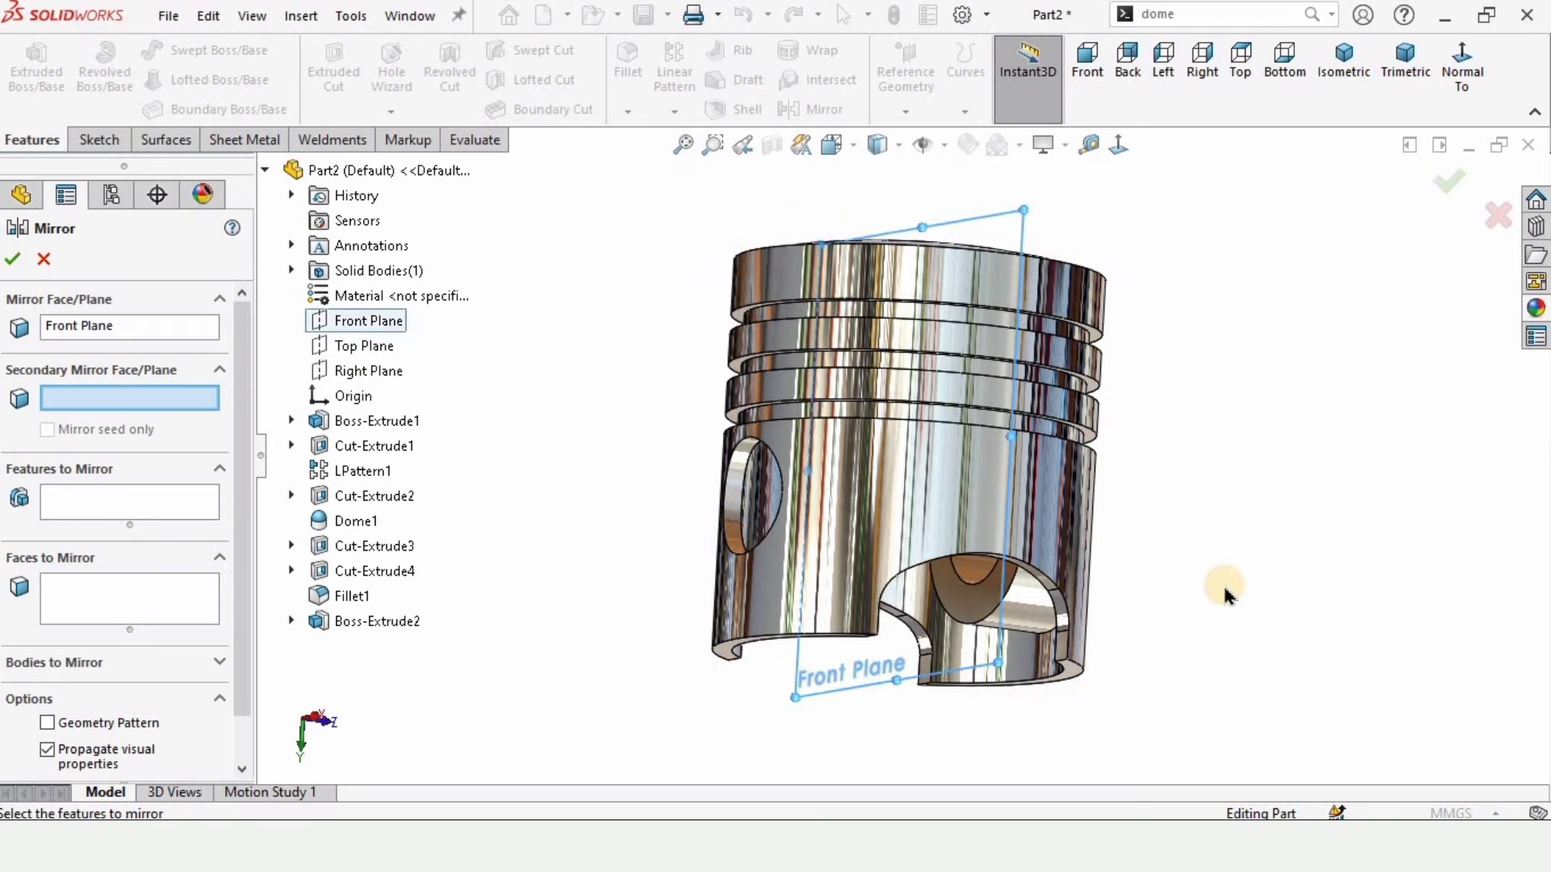
Step: Choose the extruded pin boss inside the piston as the feature to mirror and apply the mirror
middle_click_drag(1229, 592, 943, 533)
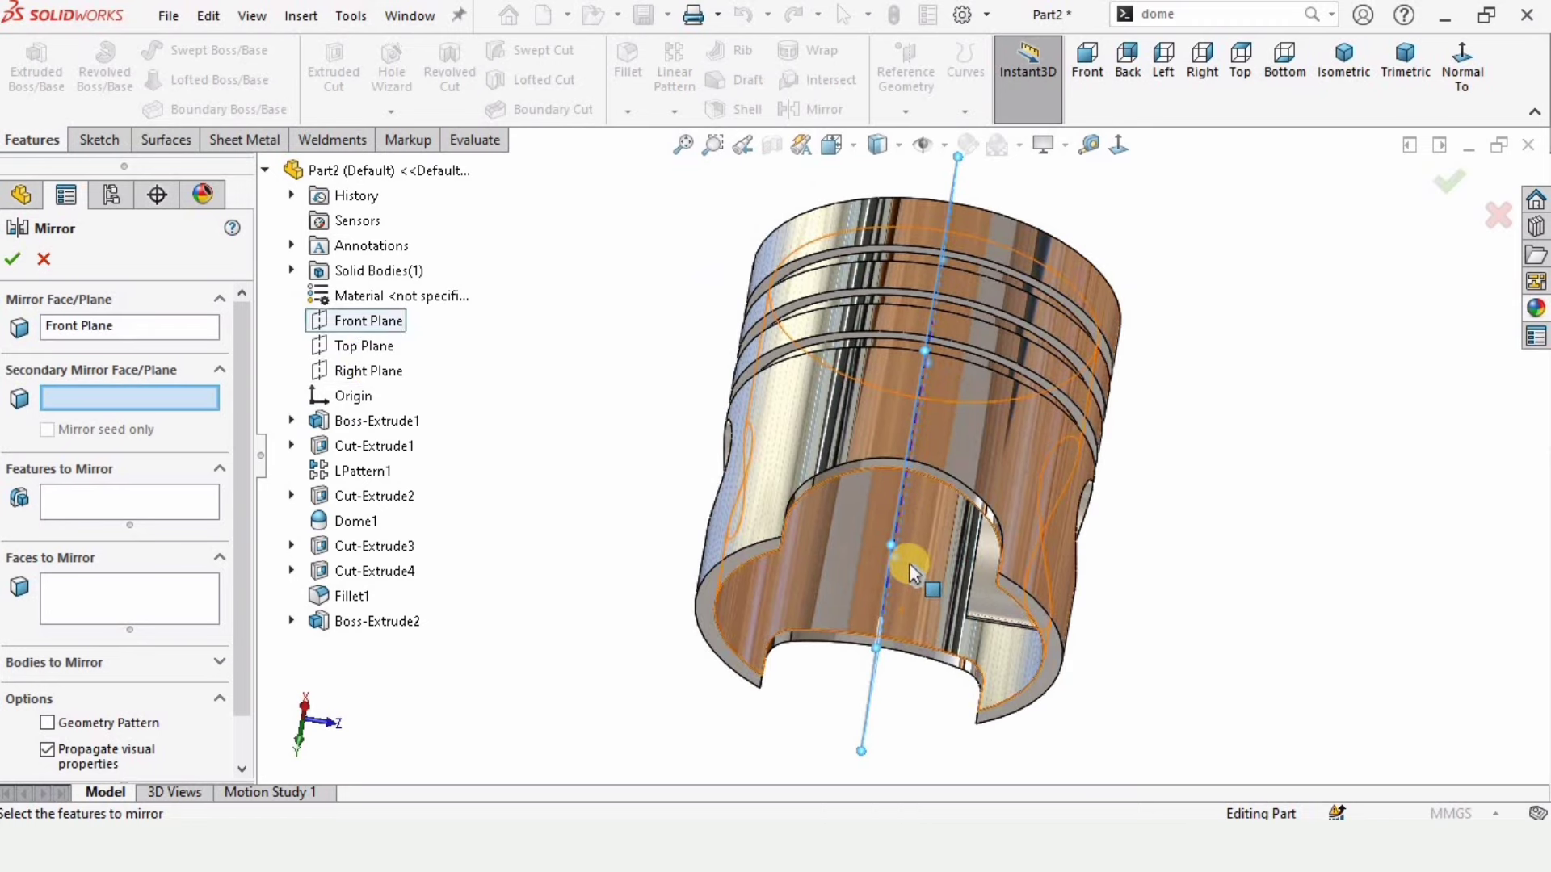
left_click(62, 502)
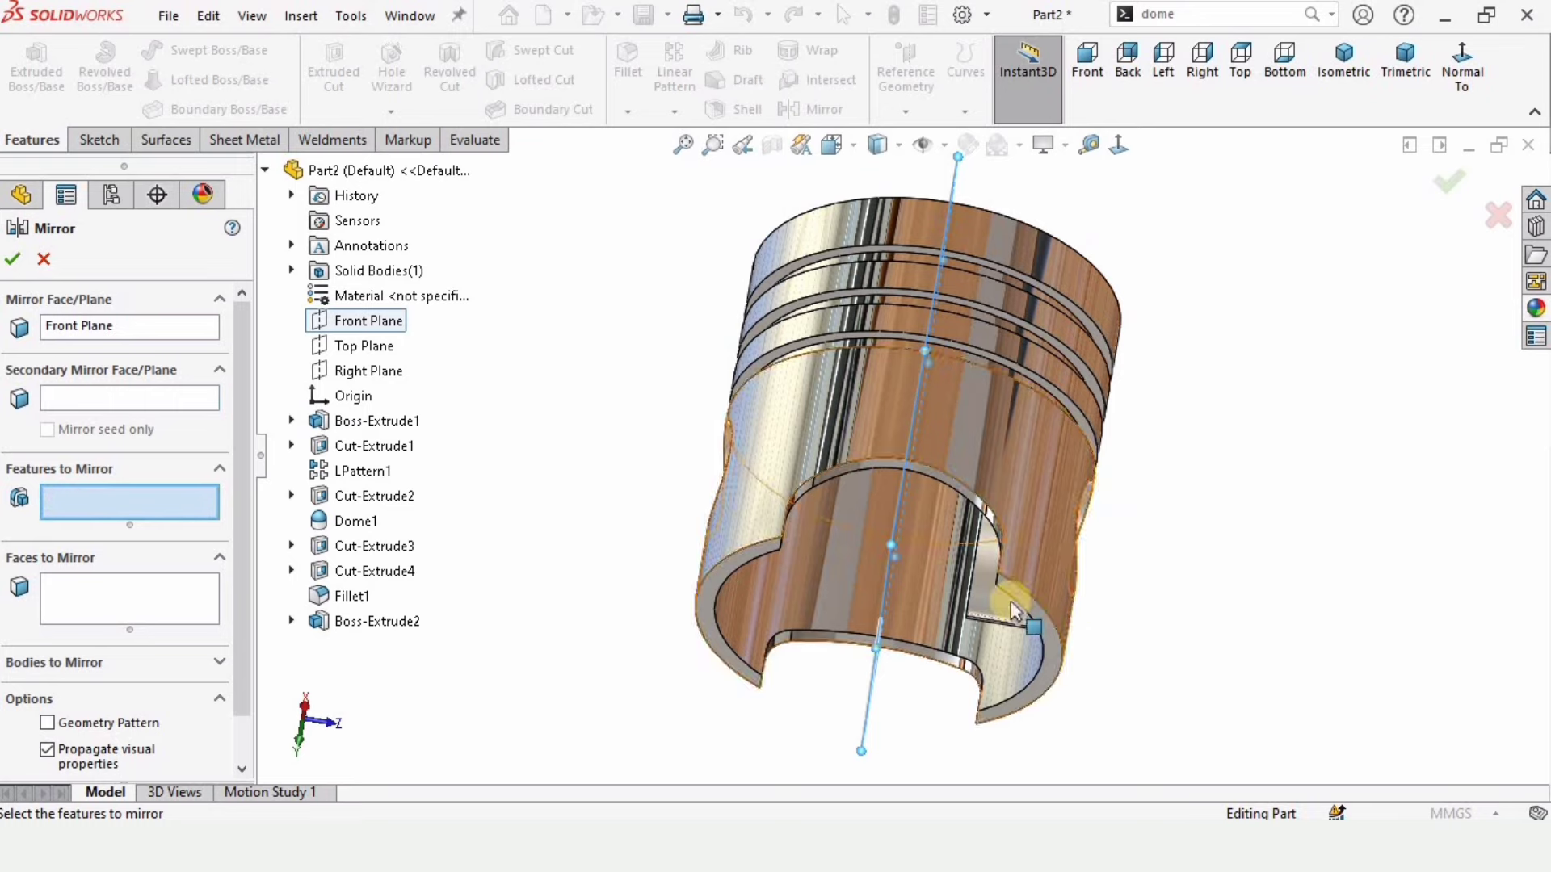
scroll(1016, 557, "down", 2)
middle_click_drag(1015, 557, 973, 611)
left_click(979, 583)
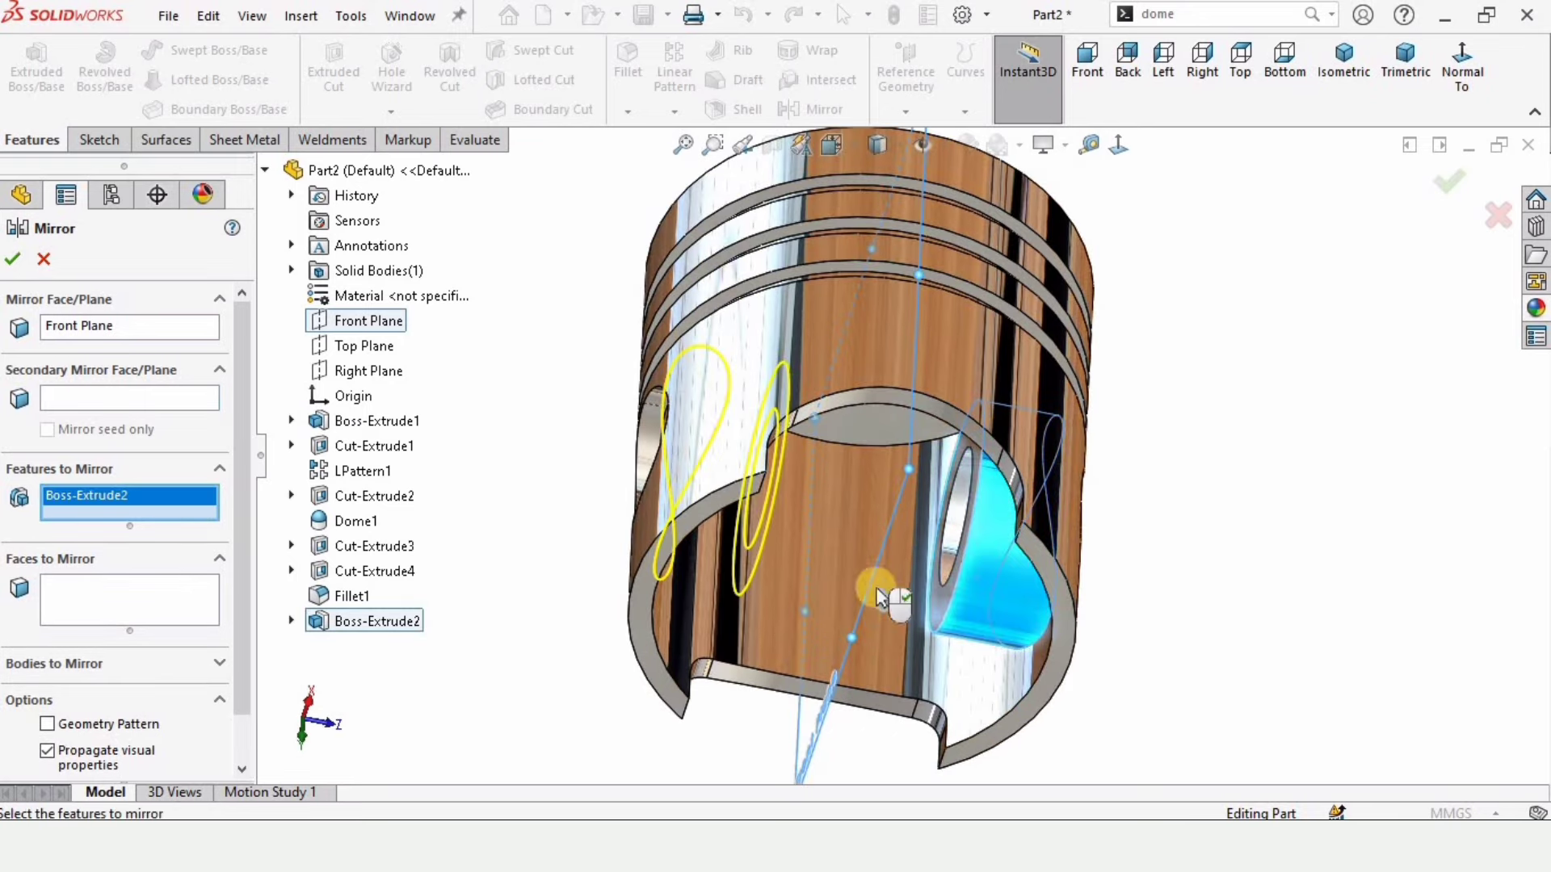
middle_click_drag(873, 595, 808, 516)
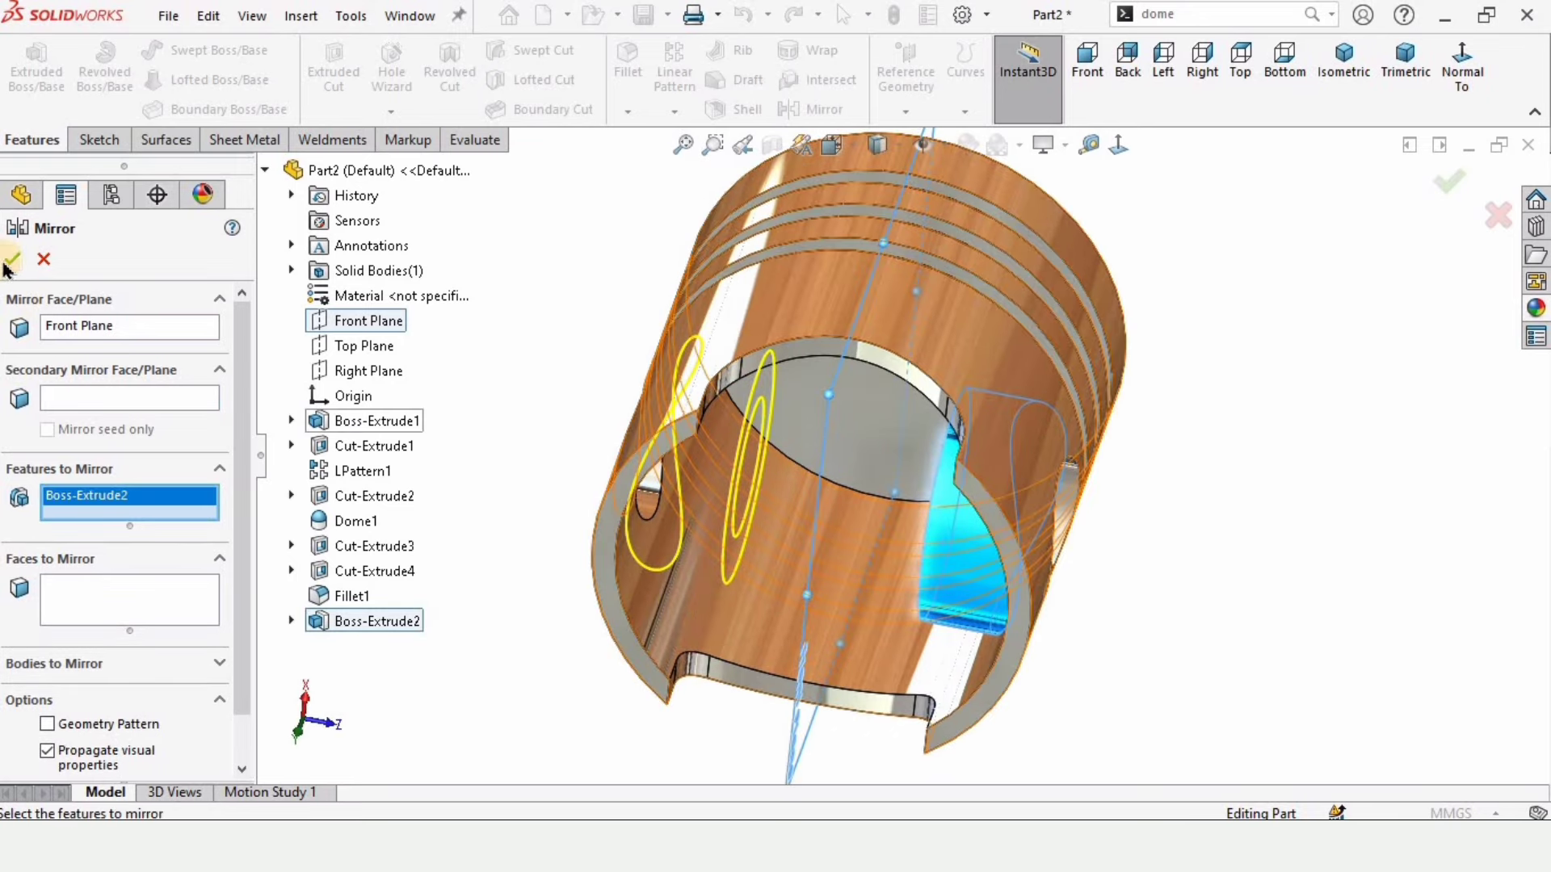
scroll(779, 408, "up", 3)
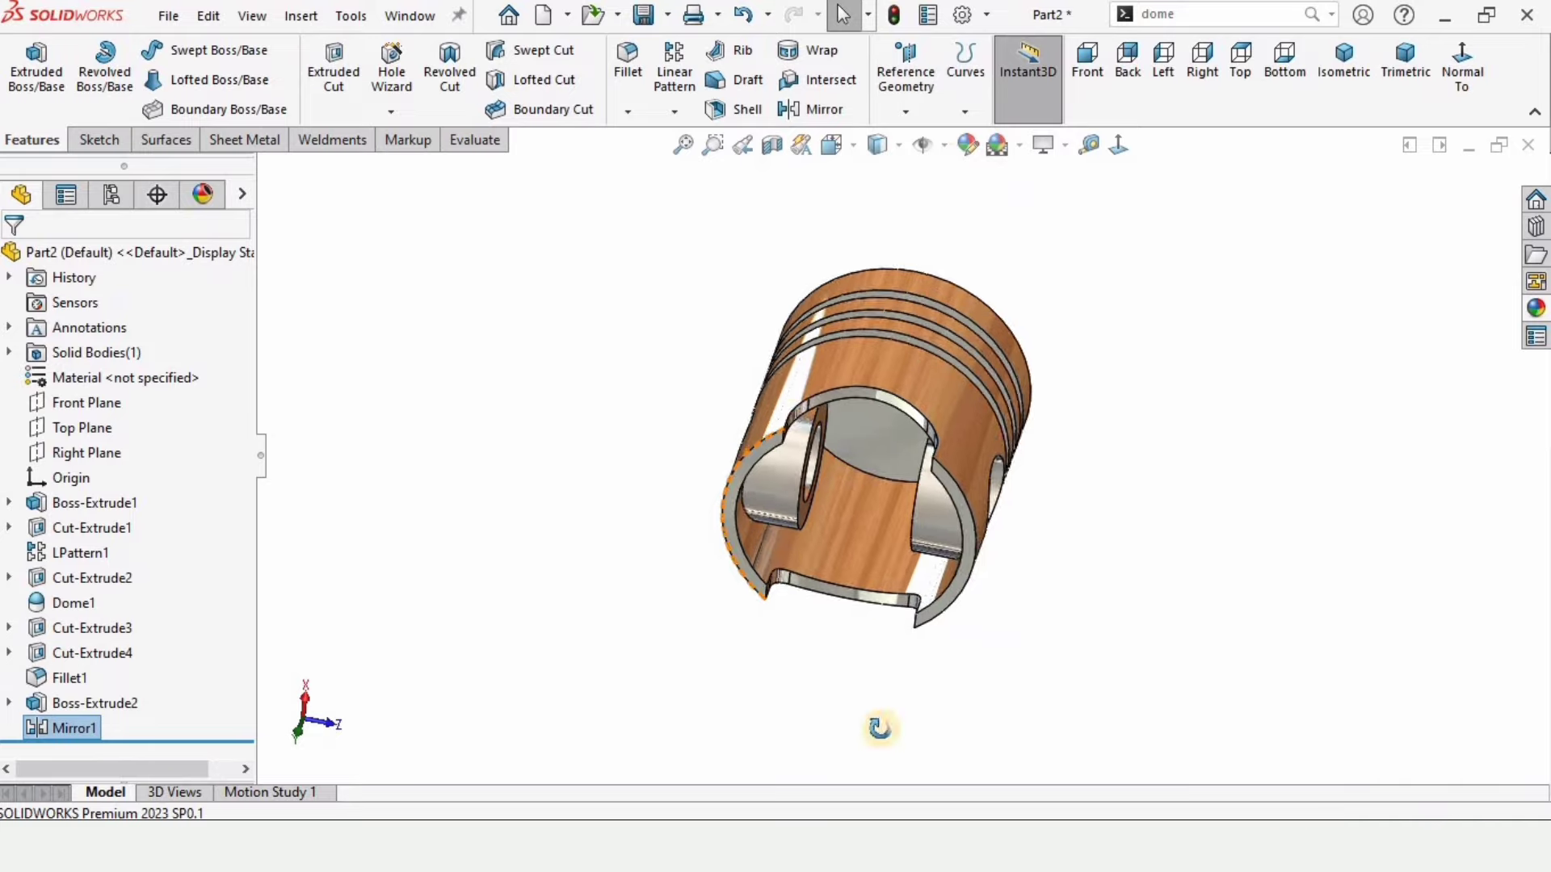
scroll(868, 513, "down", 3)
scroll(934, 488, "down", 4)
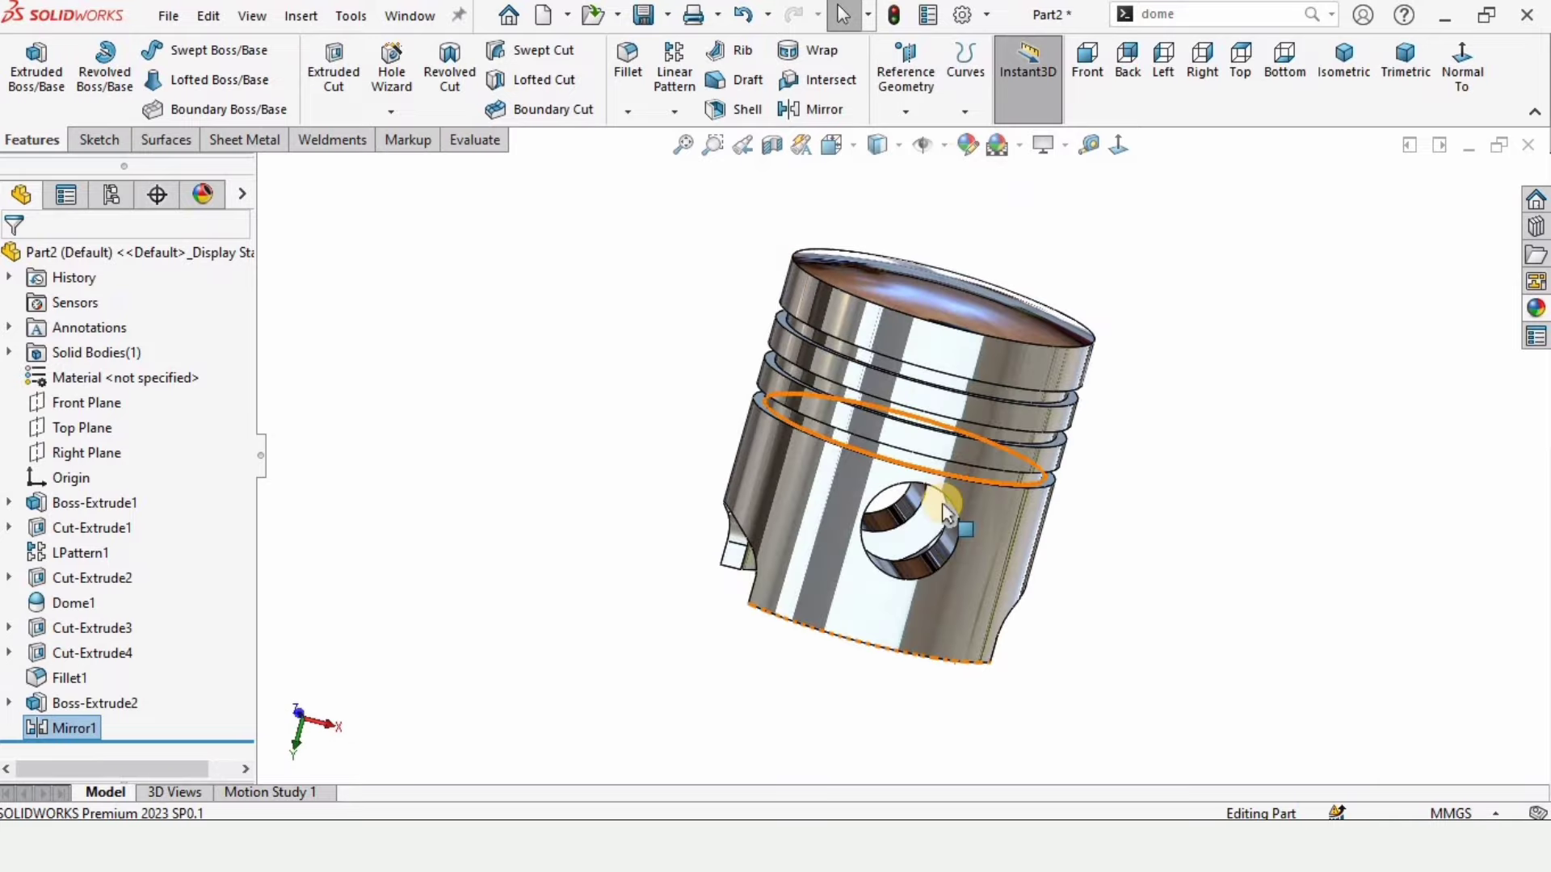